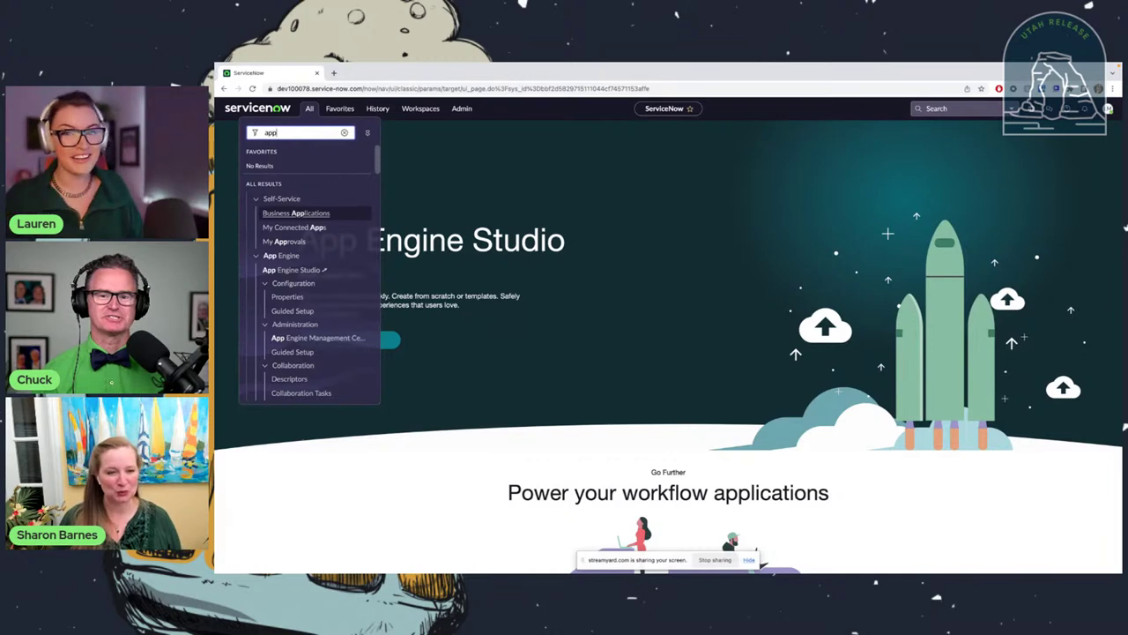
# - Open App Engine Studio and start a new app named "St Paddy's Day Pest Control"
pyautogui.click(302, 269)
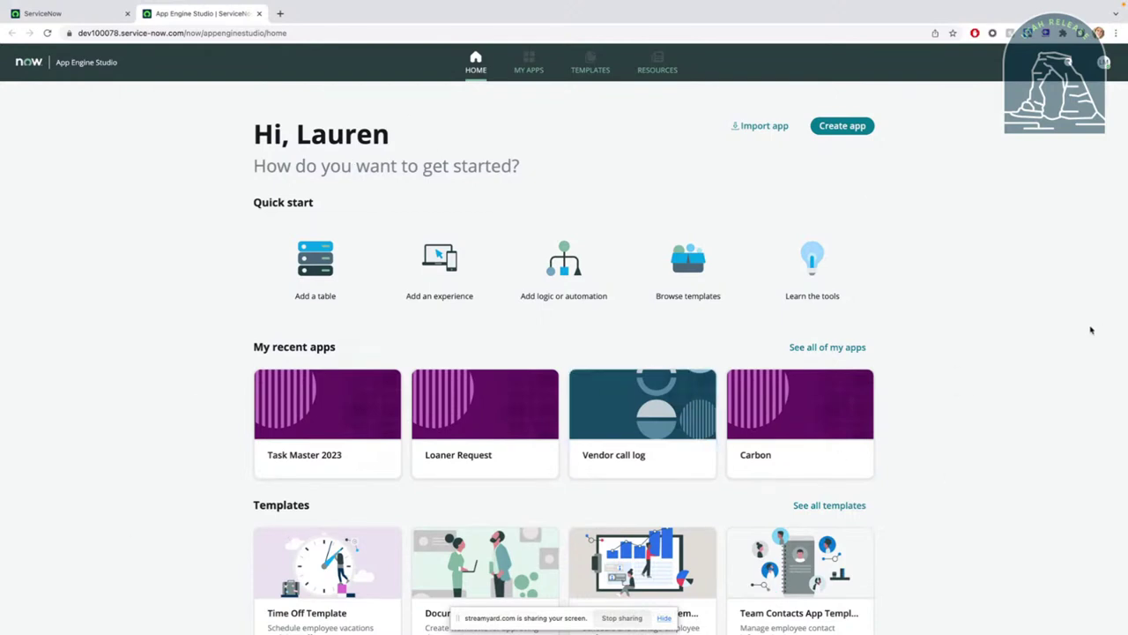
pyautogui.click(841, 126)
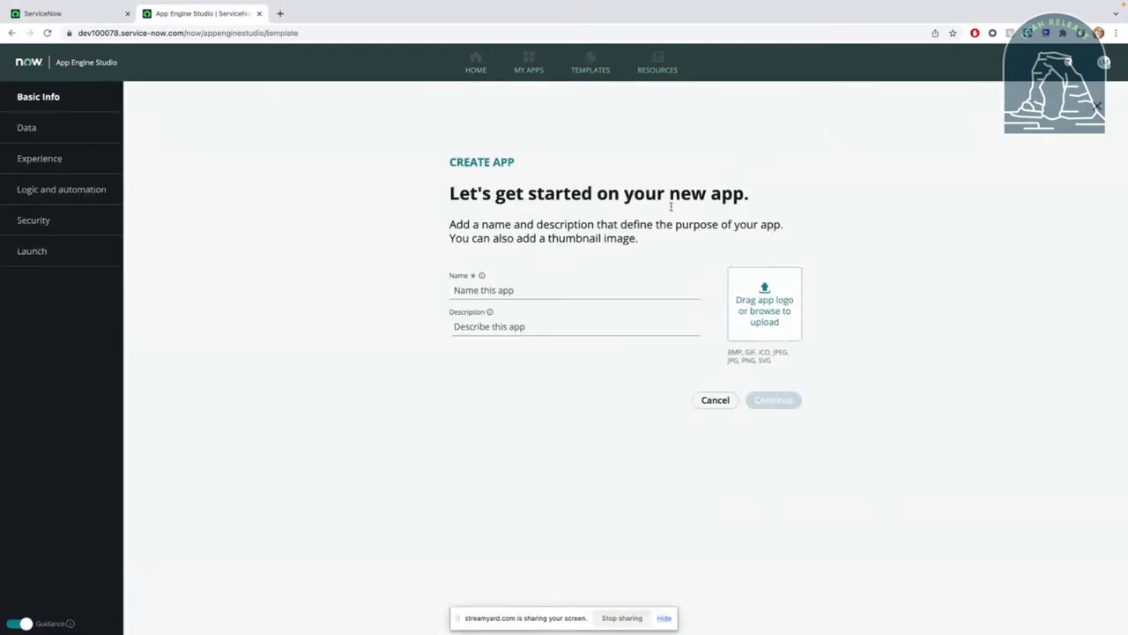
pyautogui.click(471, 289)
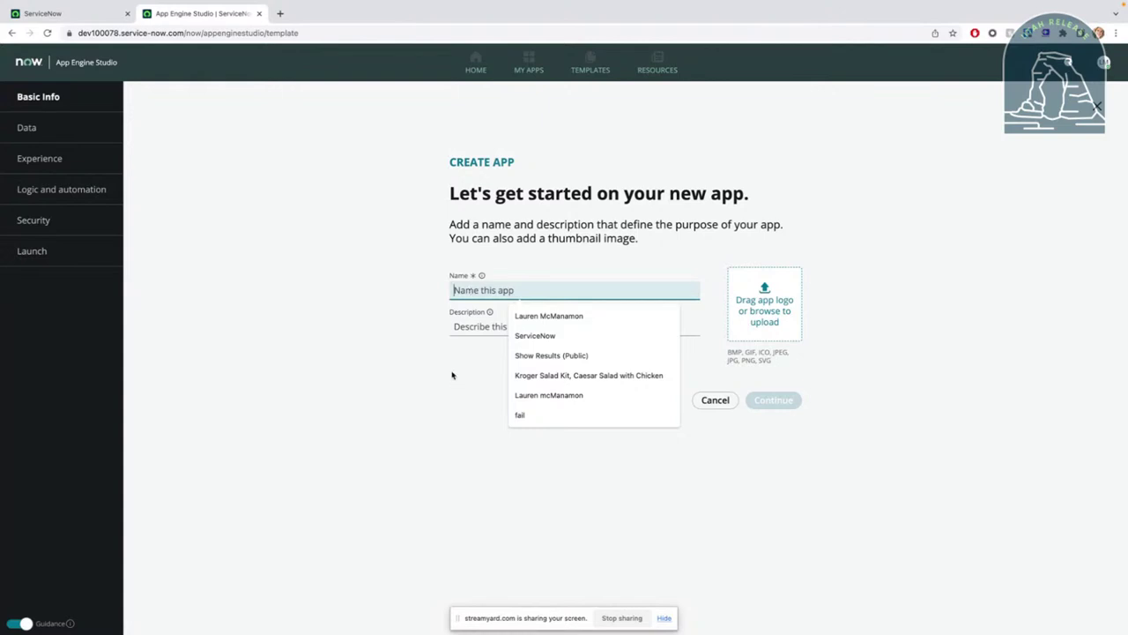
pyautogui.hotkey('ctrl', 'Up')
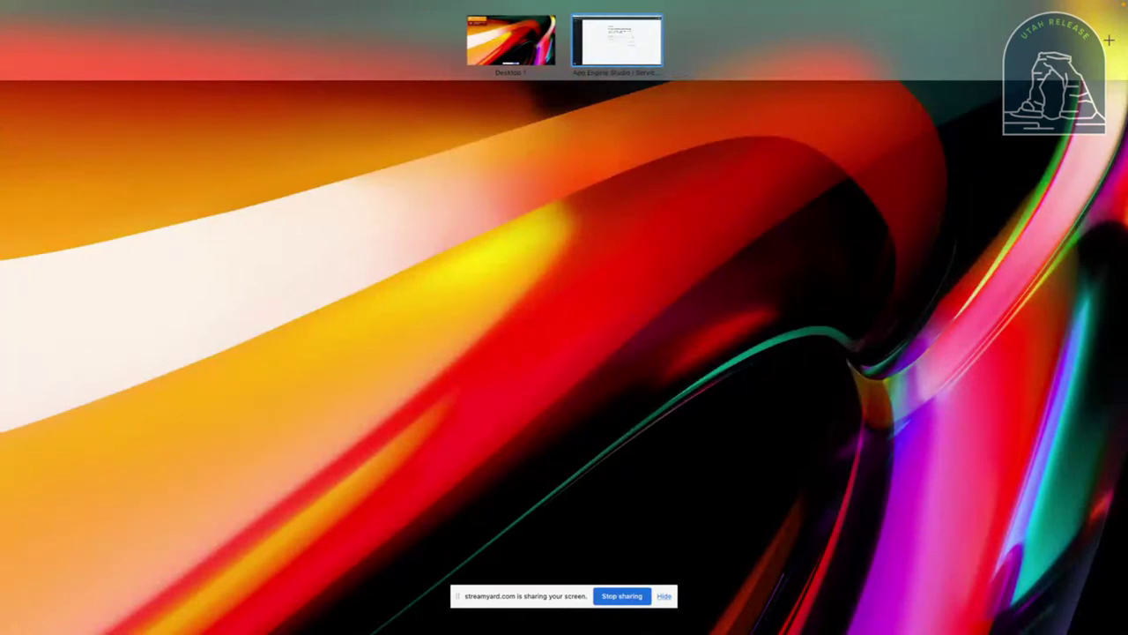
pyautogui.hotkey('ctrl', 'Up')
pyautogui.click(467, 289)
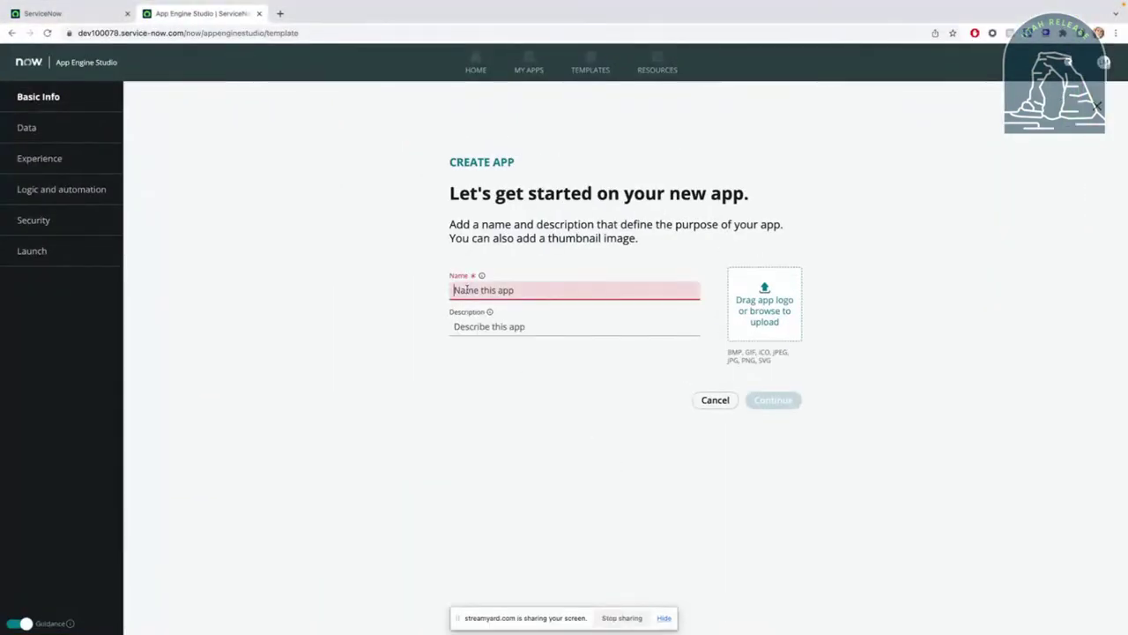
pyautogui.write("St Paddy's Day Pest ")
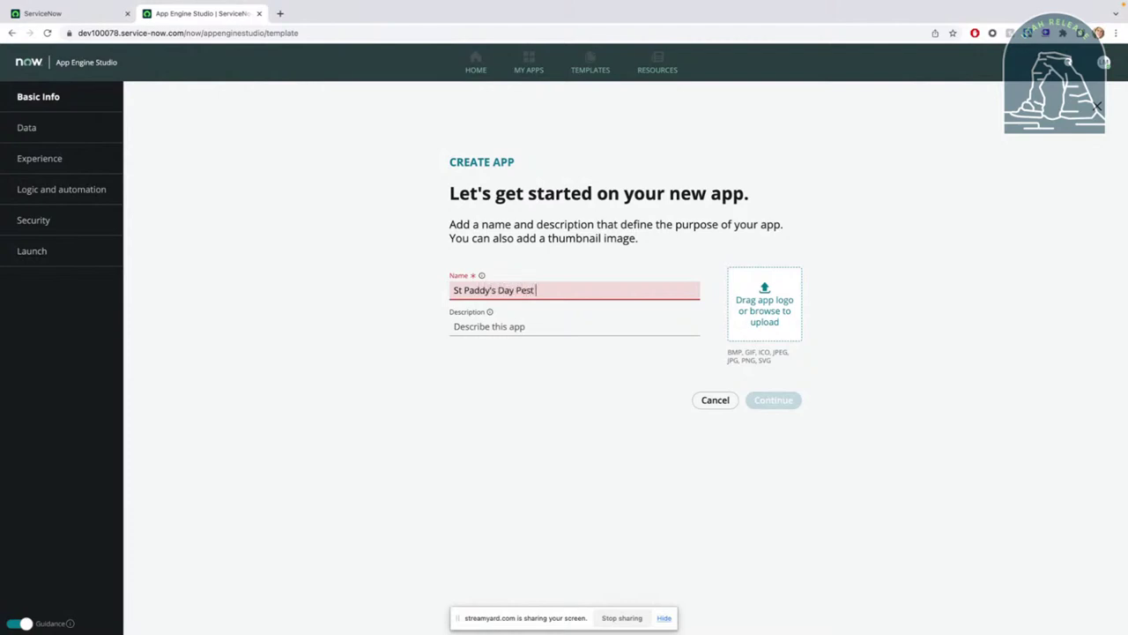
pyautogui.write('Control')
pyautogui.click(464, 405)
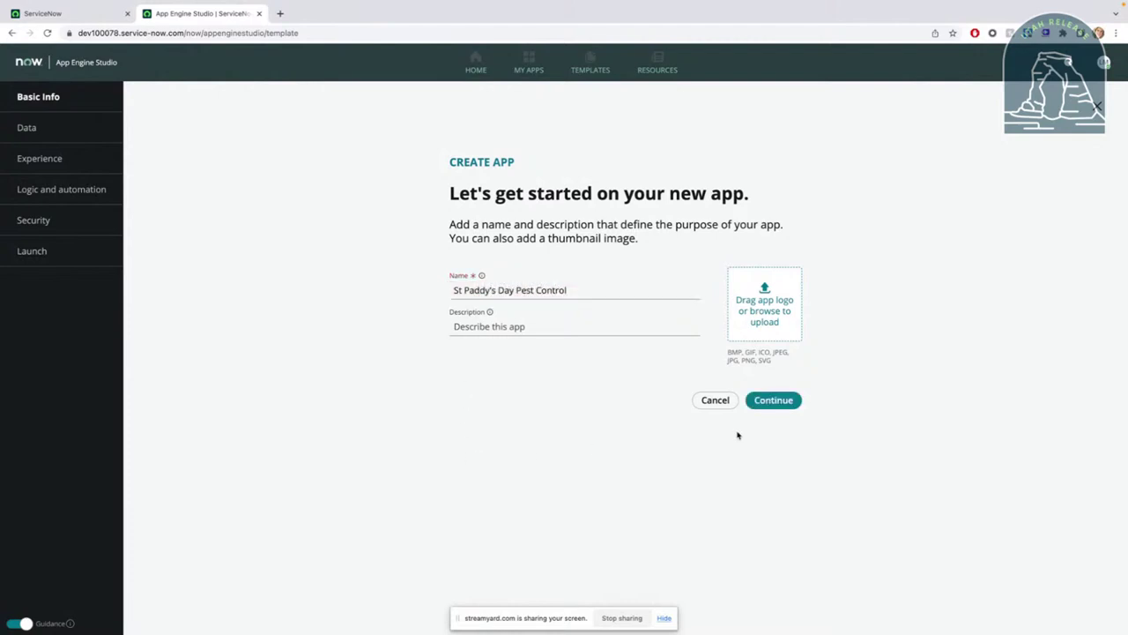
pyautogui.click(769, 399)
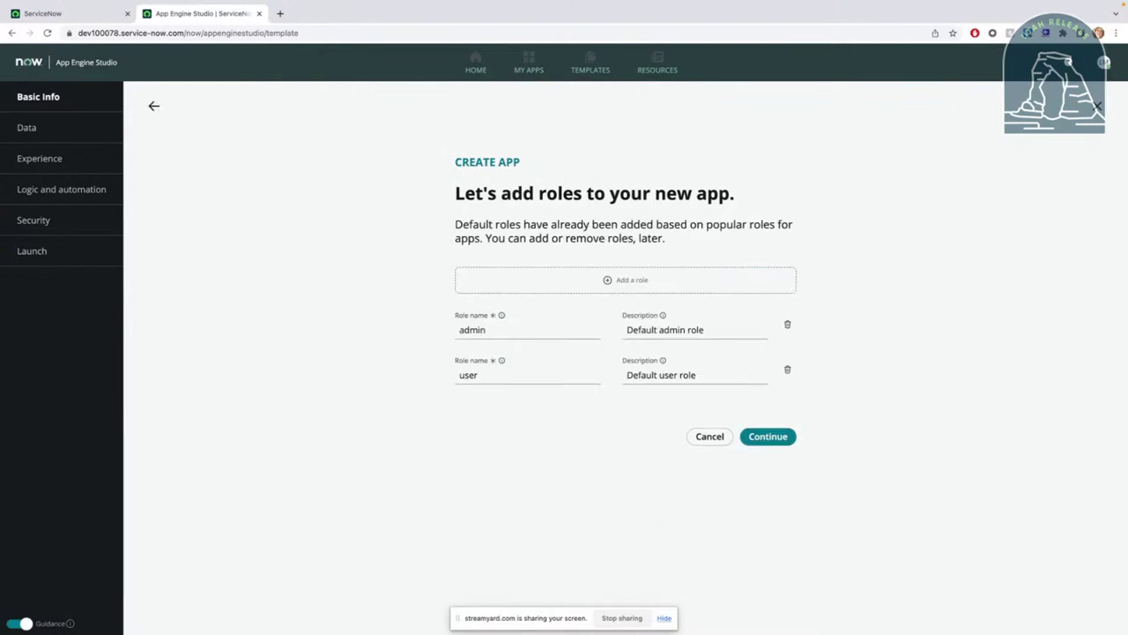
# - Accept the default admin and user roles, go to the new app's dashboard and dismiss its guidance pop-up
pyautogui.click(788, 437)
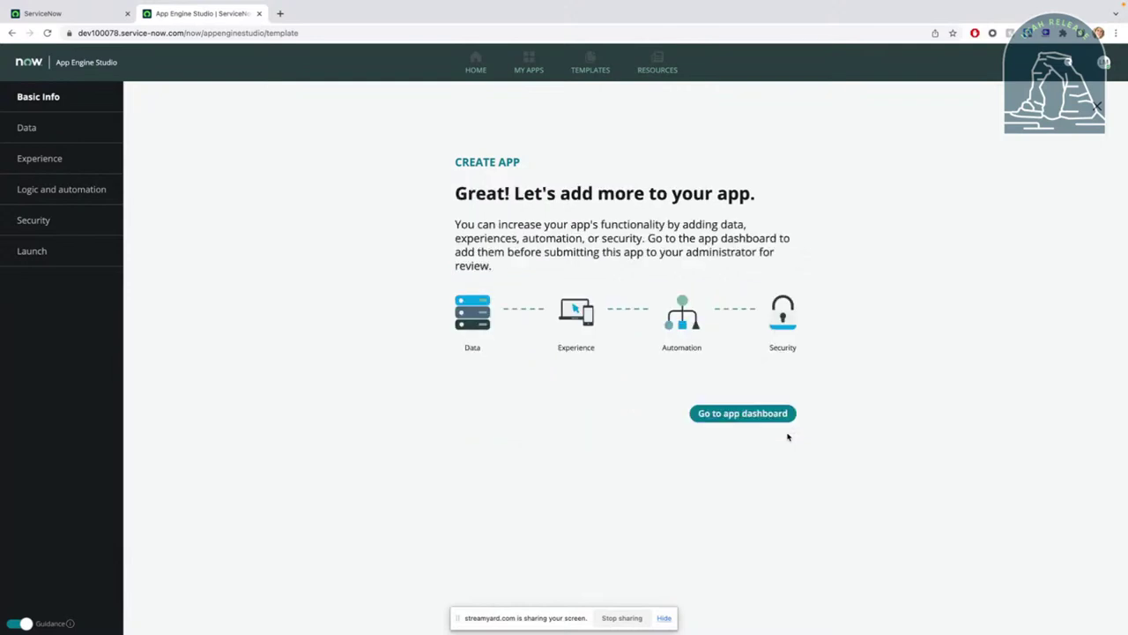
pyautogui.click(776, 417)
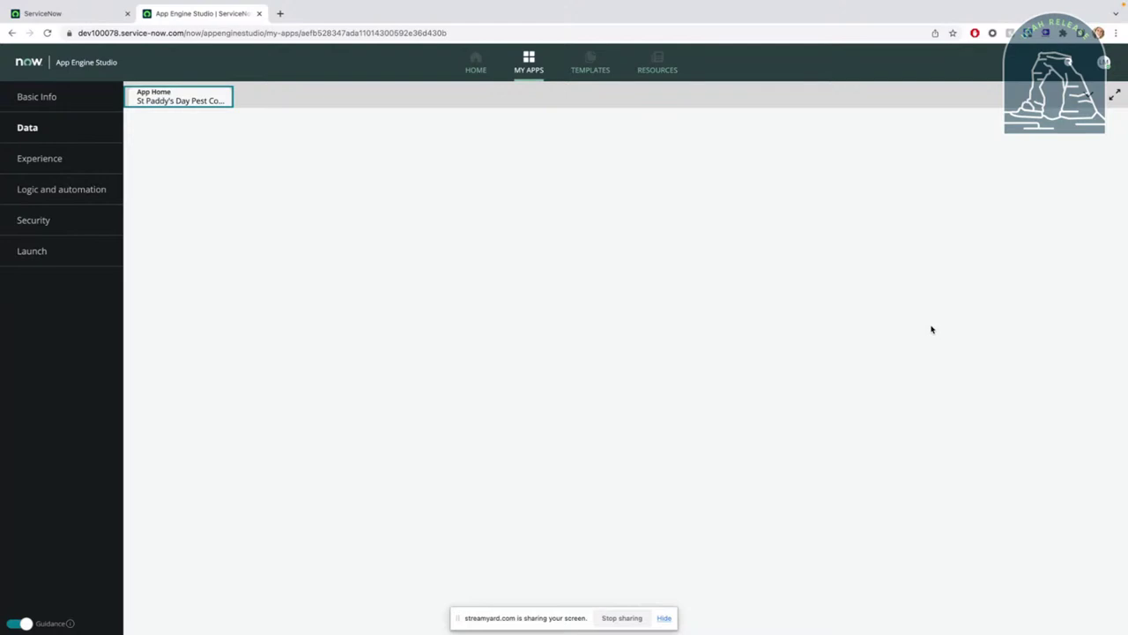
pyautogui.click(684, 146)
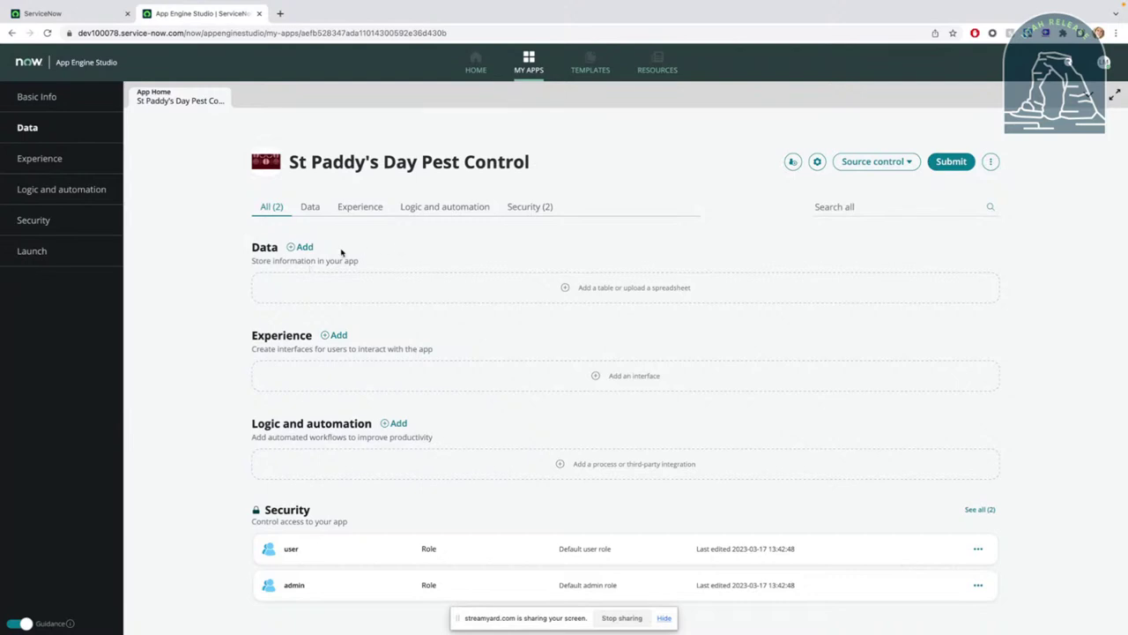
# - Start adding data to the app as a blank table created from an extensible table
pyautogui.click(297, 248)
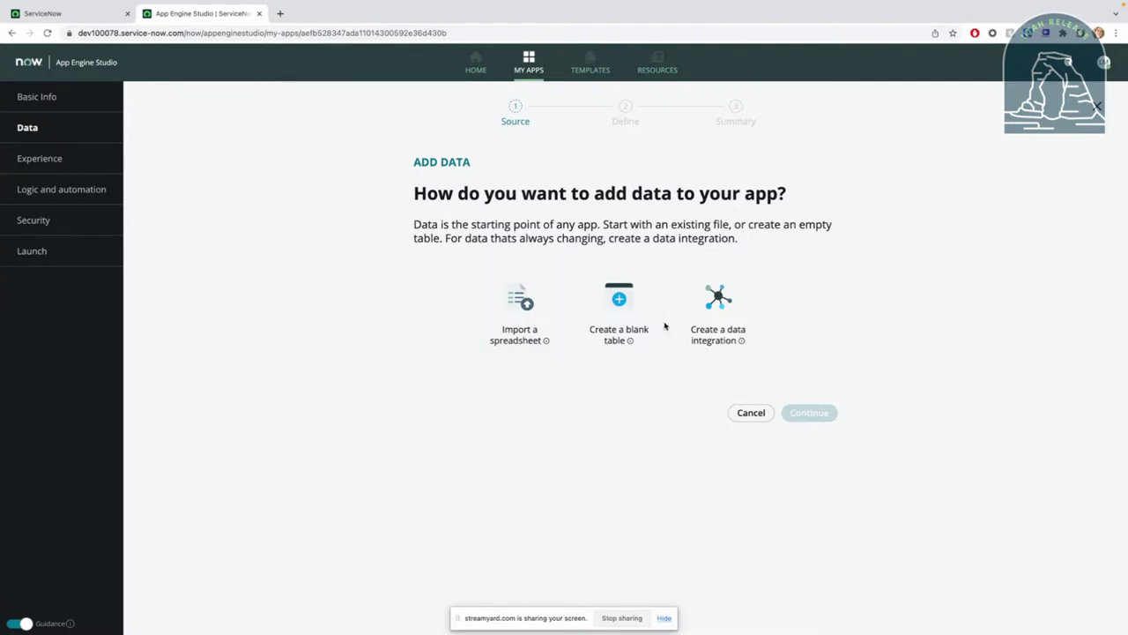
pyautogui.moveTo(636, 344)
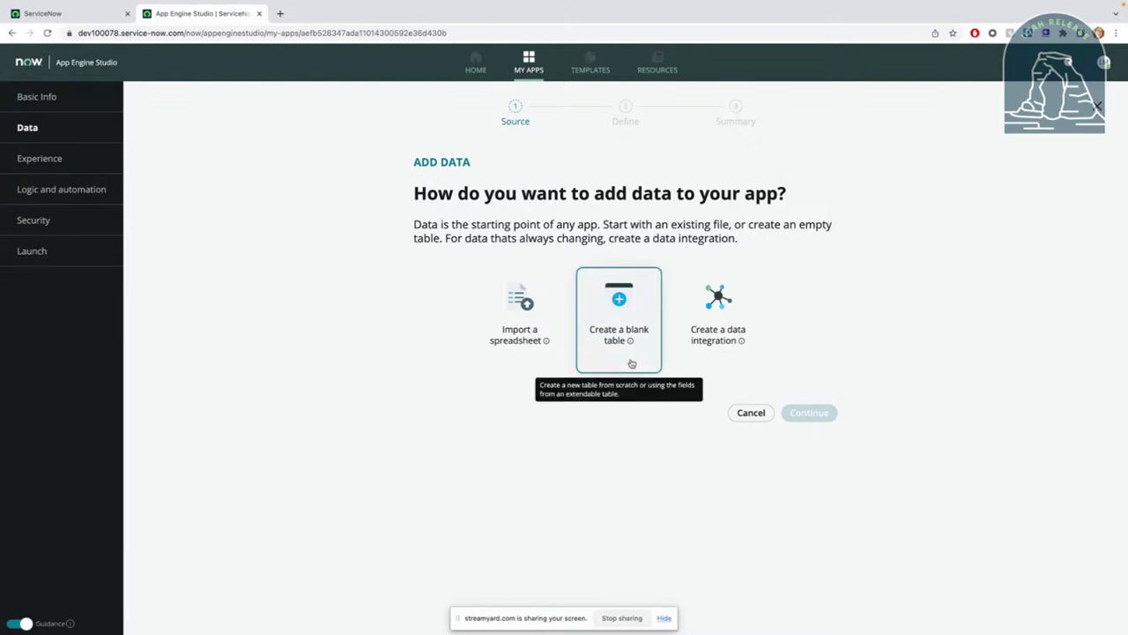
pyautogui.click(631, 363)
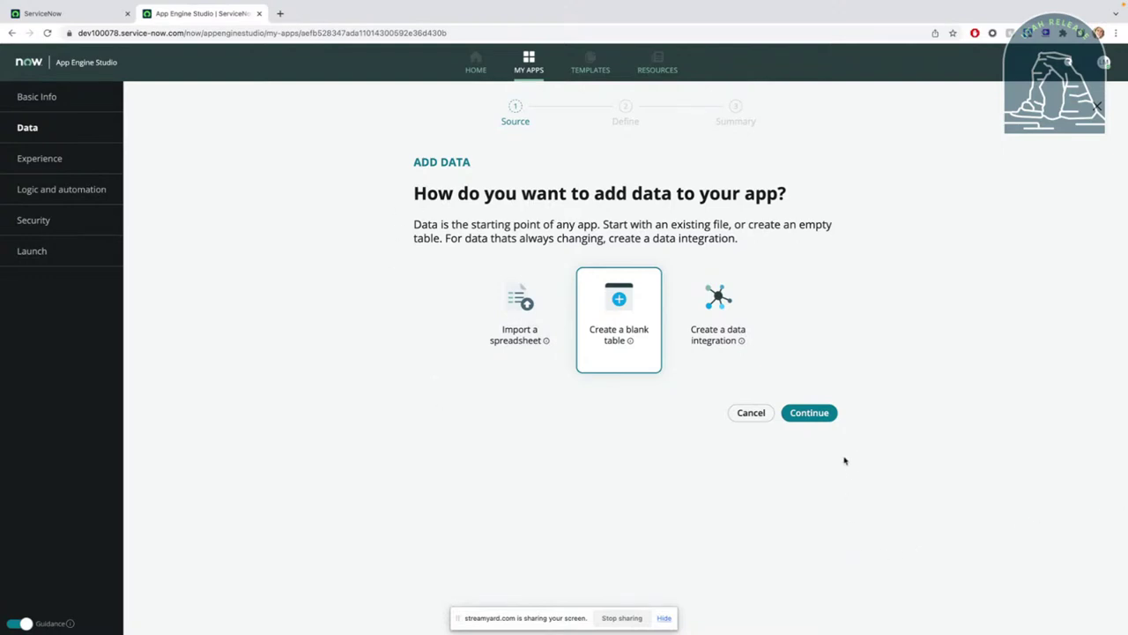
pyautogui.click(809, 414)
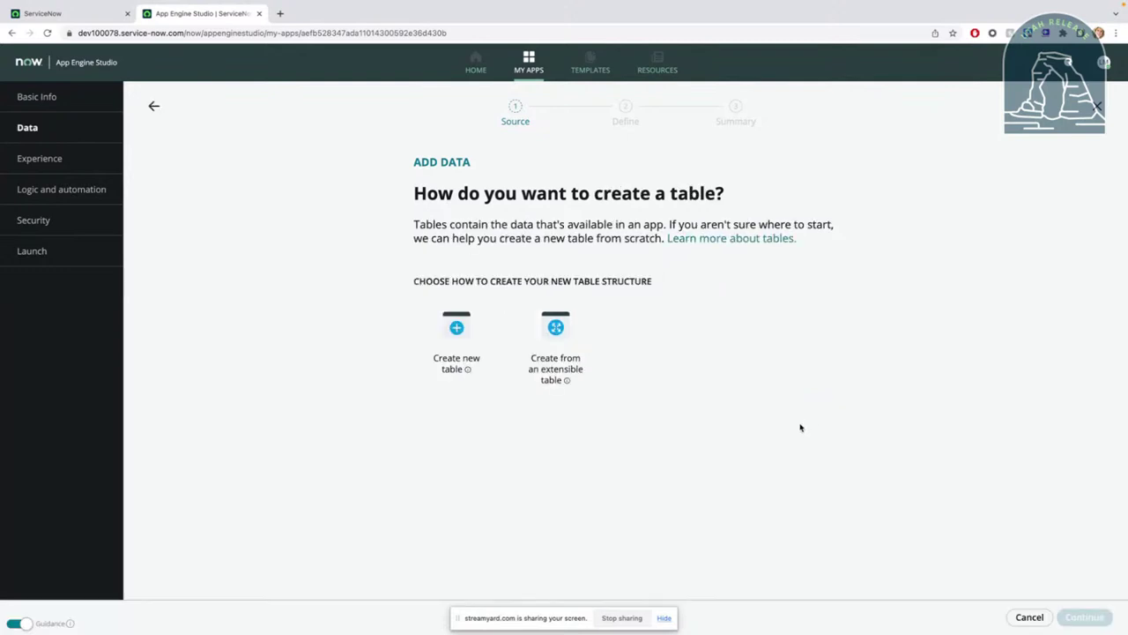
pyautogui.click(569, 382)
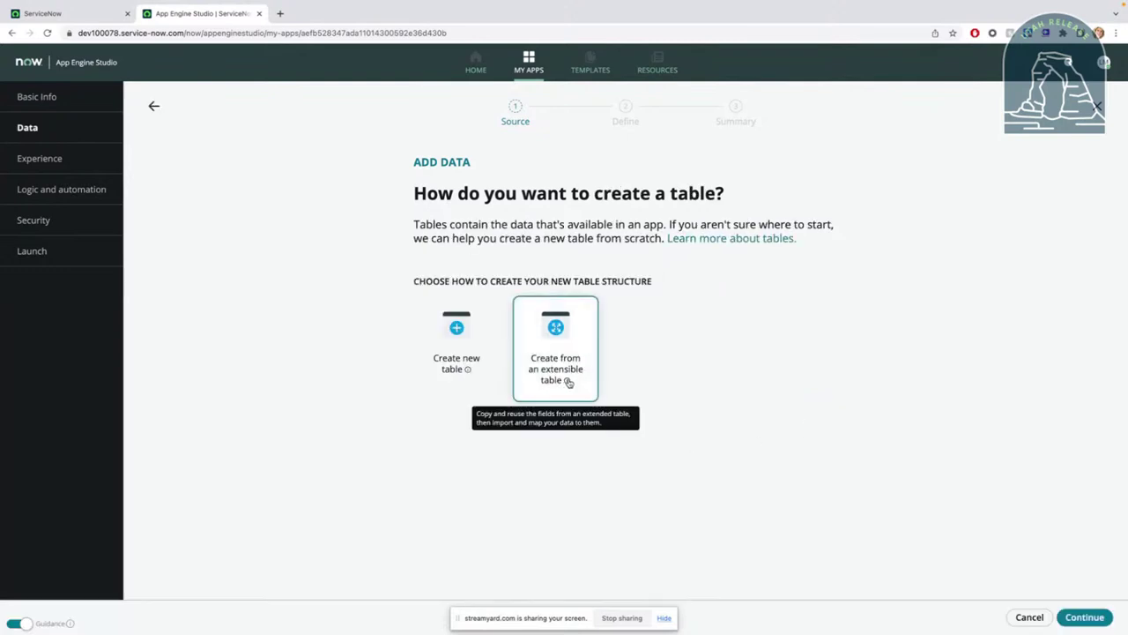
pyautogui.click(1083, 617)
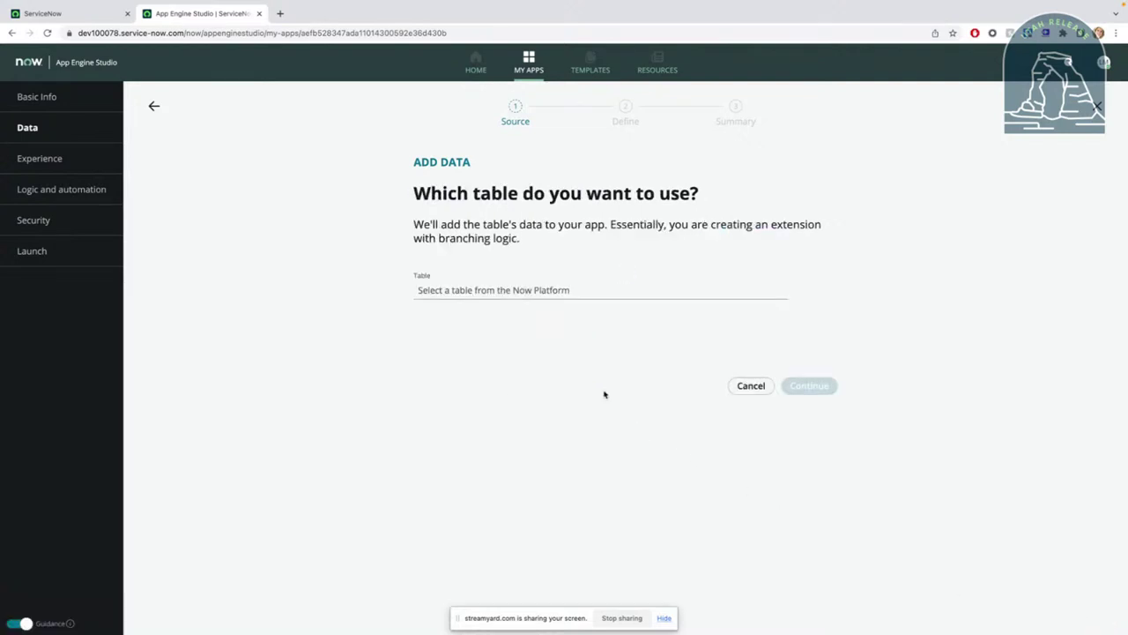
# - Choose the recommended Task table as the one to extend and continue to the table properties
pyautogui.click(490, 289)
pyautogui.write('task')
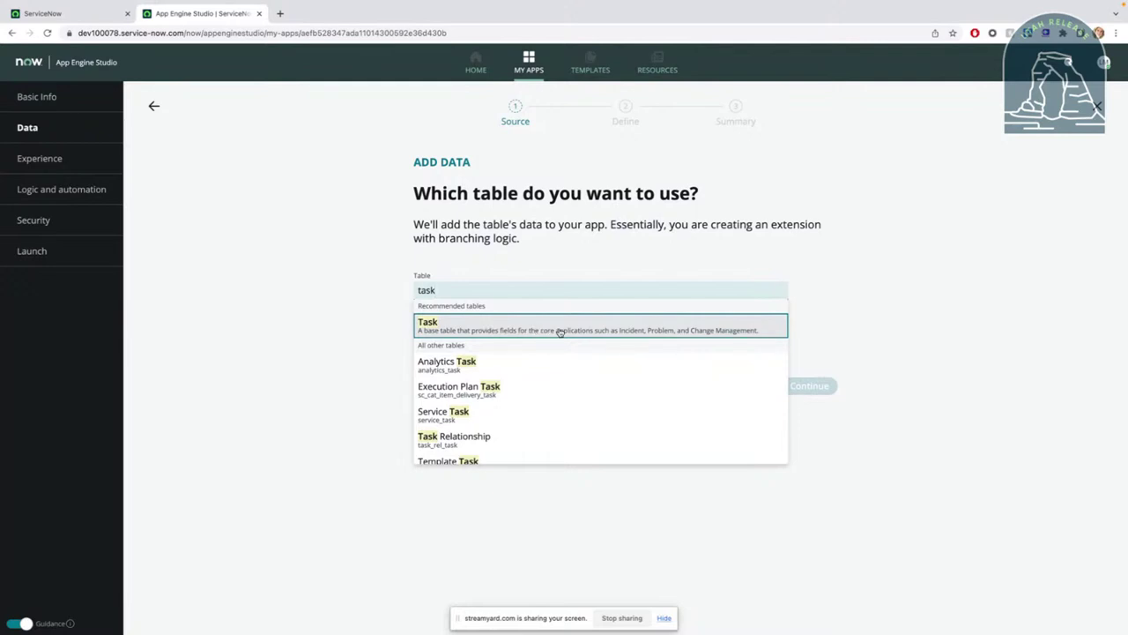
pyautogui.scroll(-1, 539, 358)
pyautogui.scroll(-1, 539, 359)
pyautogui.scroll(2, 539, 359)
pyautogui.click(532, 330)
pyautogui.click(808, 386)
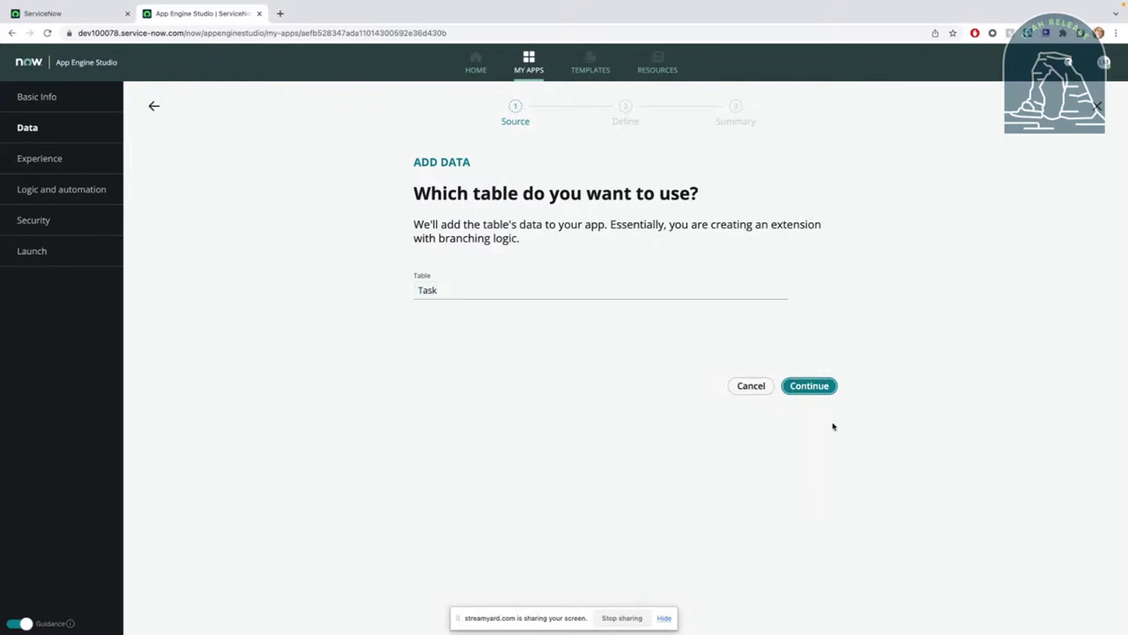
# - Label the new table "Pest Control Request", enable auto numbering with the default PES prefix, and continue to permissions
pyautogui.click(455, 297)
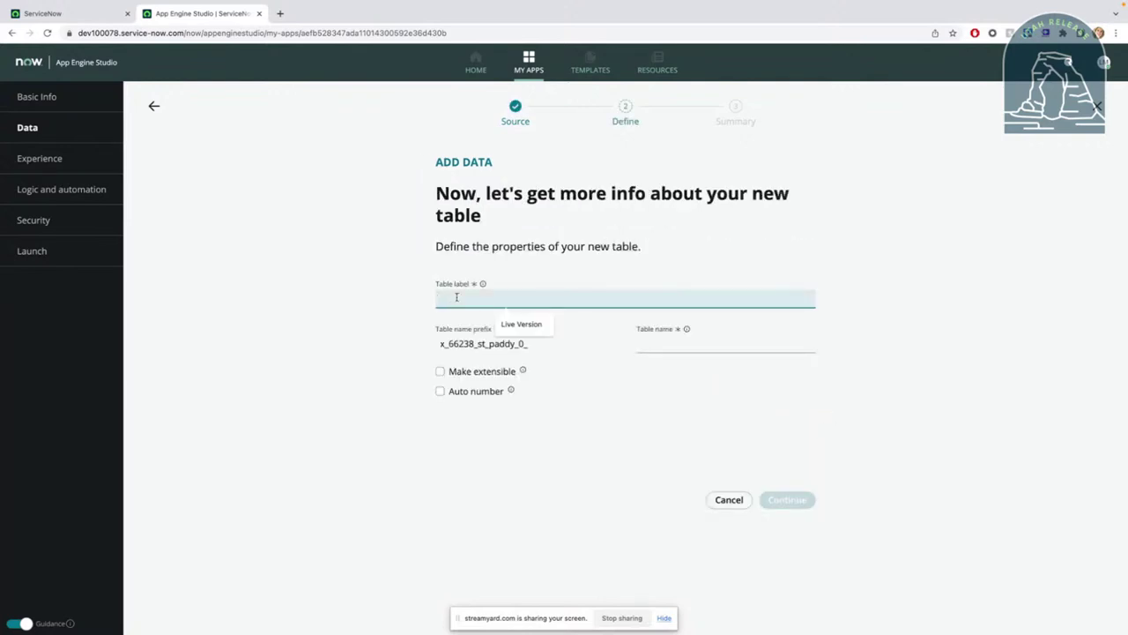
pyautogui.write('Pest Contr')
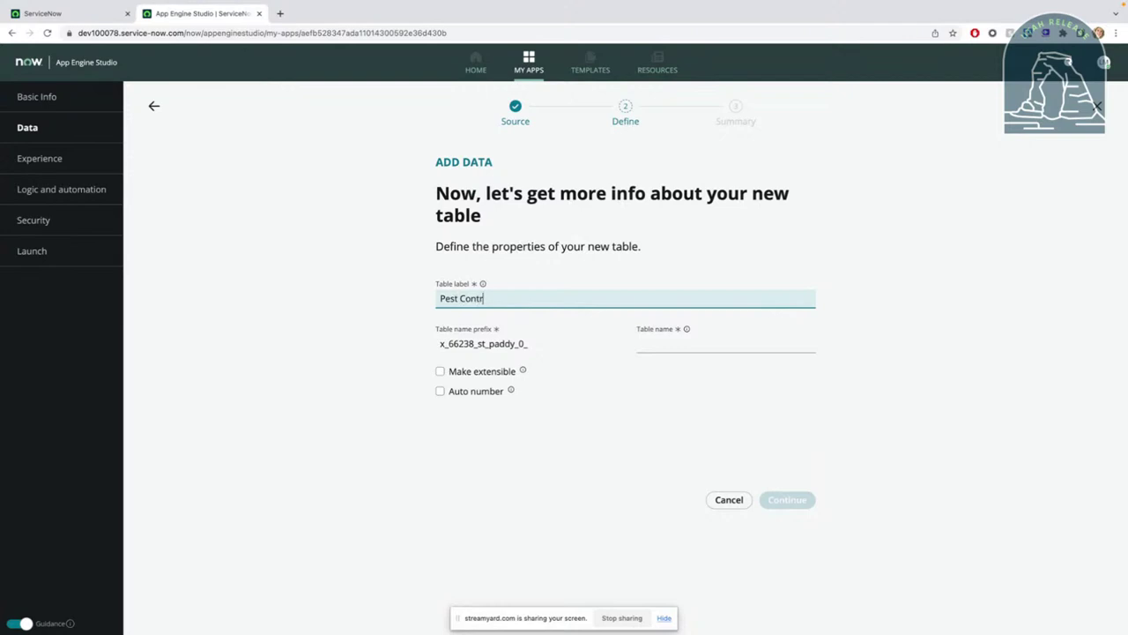
pyautogui.write('ol Request')
pyautogui.click(464, 397)
pyautogui.click(441, 390)
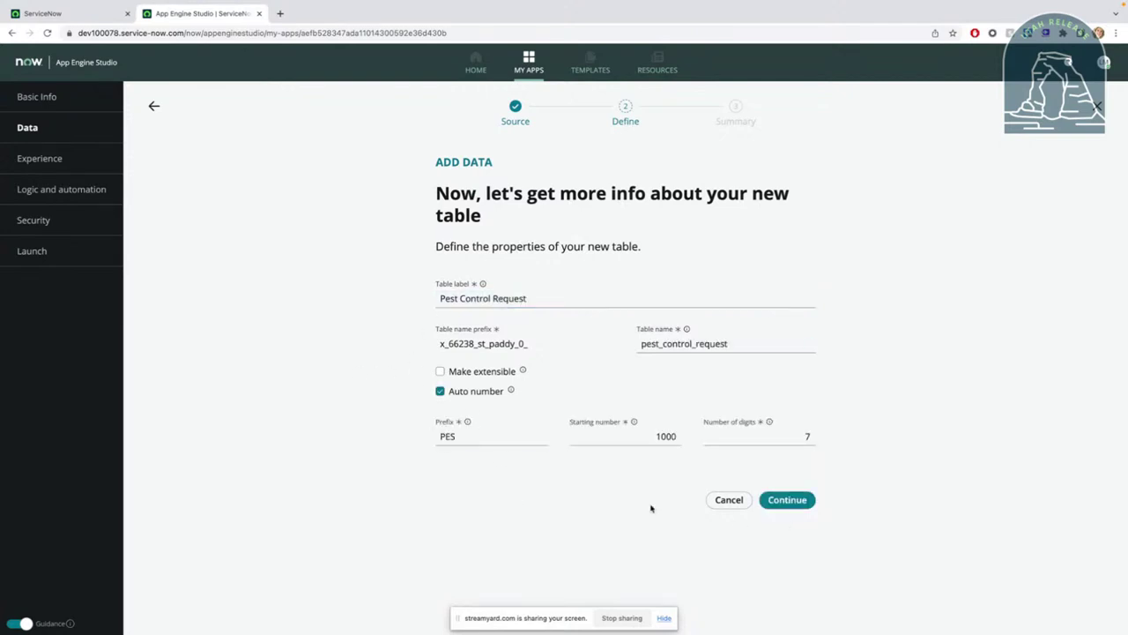
pyautogui.click(506, 436)
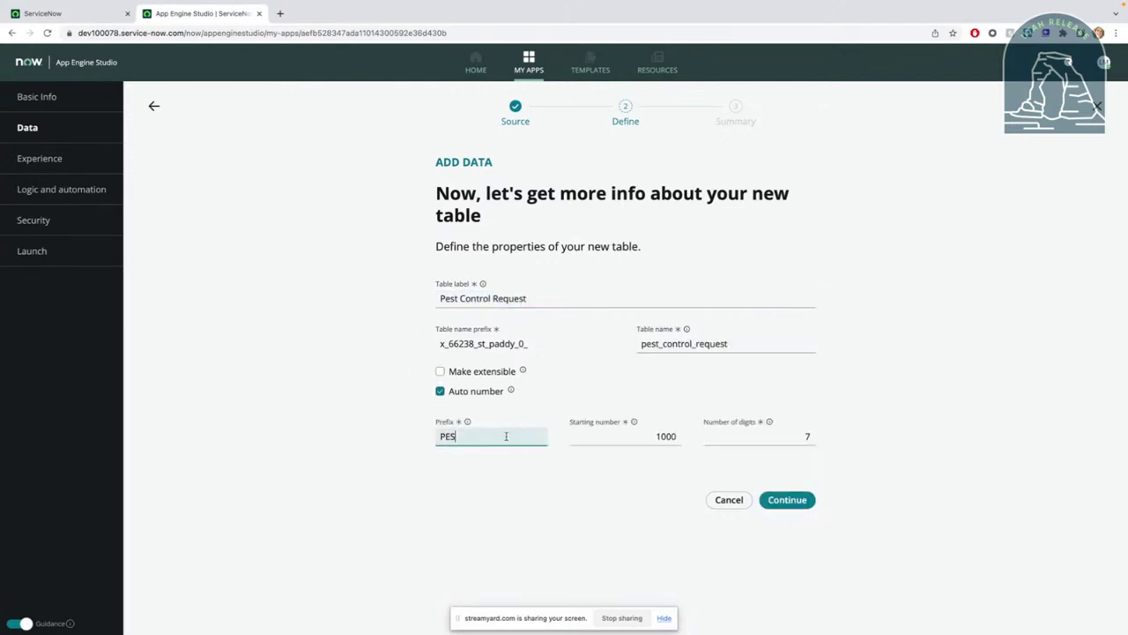
pyautogui.click(789, 501)
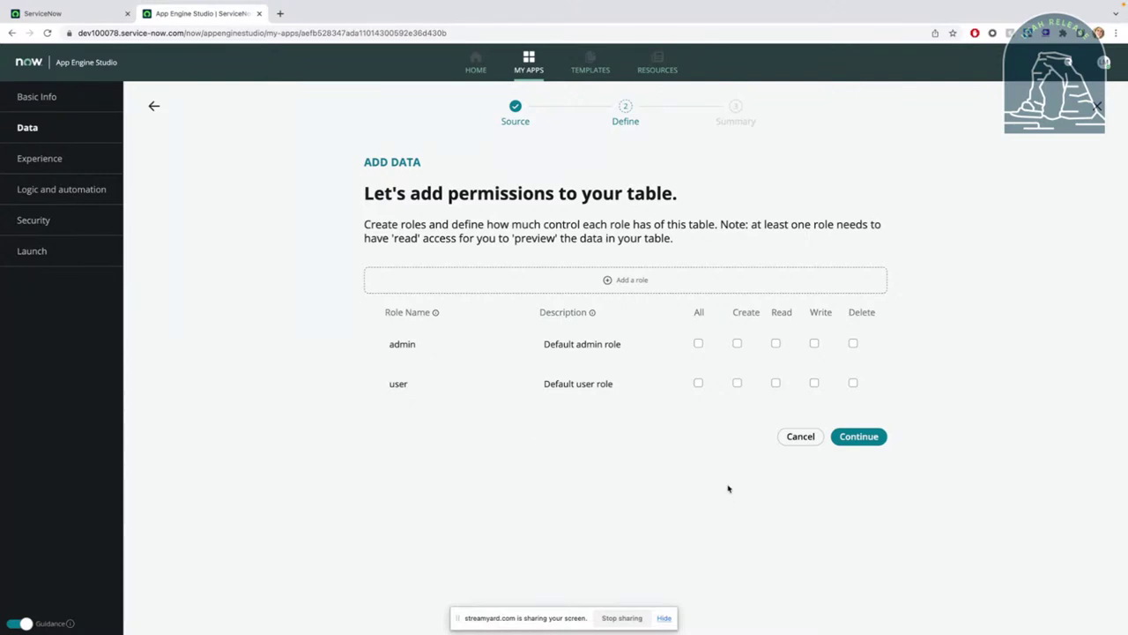
# - Grant the admin and user roles all permissions on the table and create it
pyautogui.click(698, 342)
pyautogui.click(698, 383)
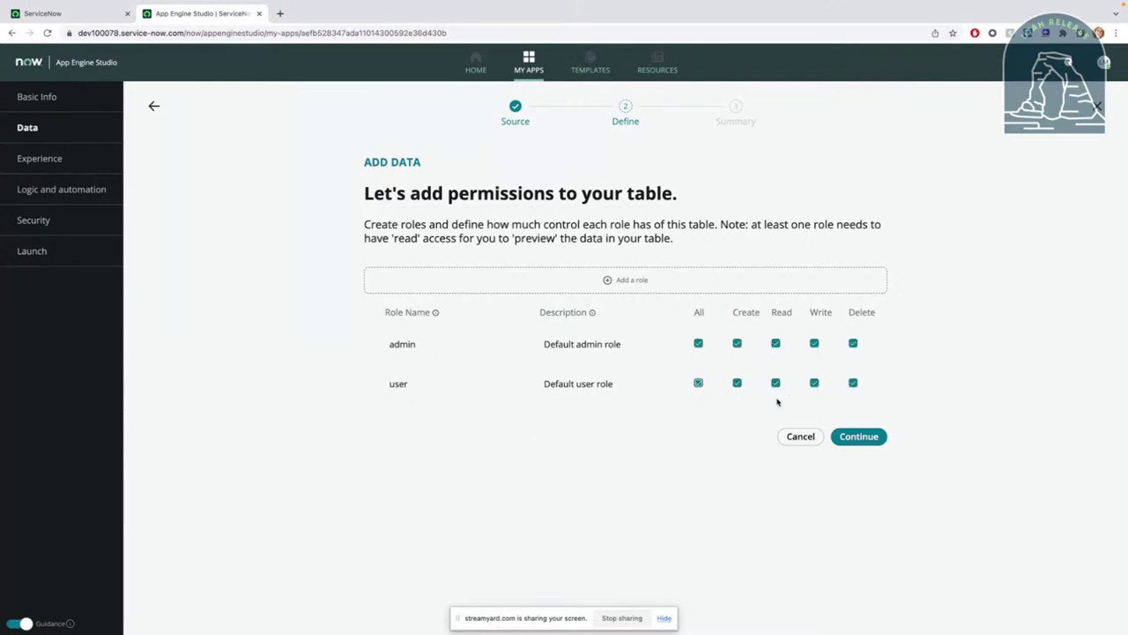
pyautogui.click(856, 437)
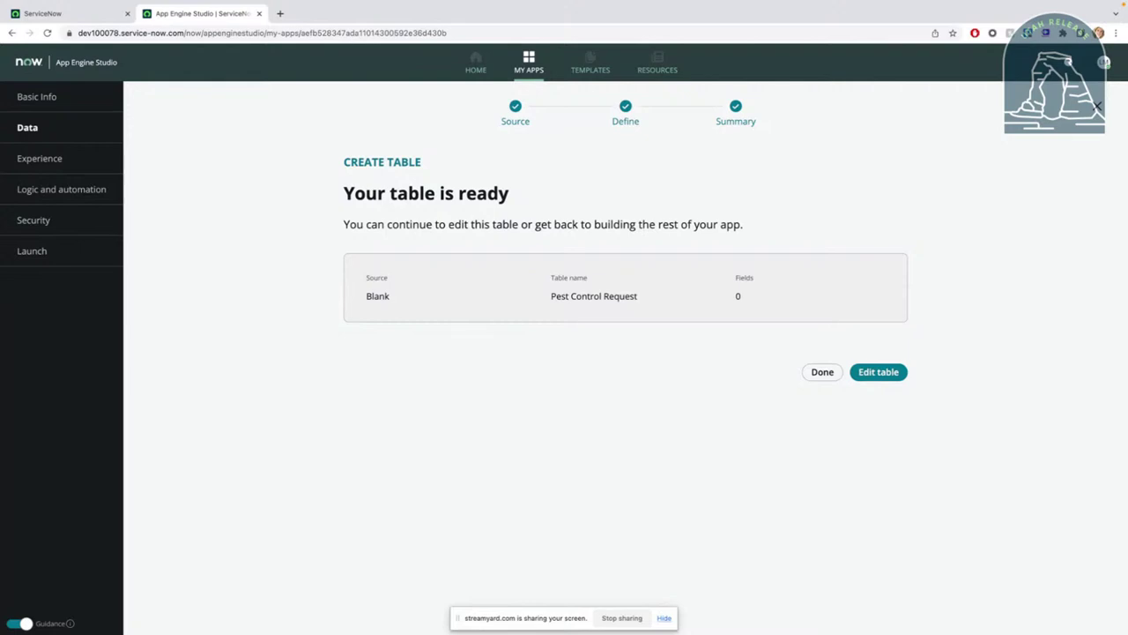
# - Open the Pest Control Request table for editing, dismiss the introductory pop-ups and look through its fields
pyautogui.click(879, 371)
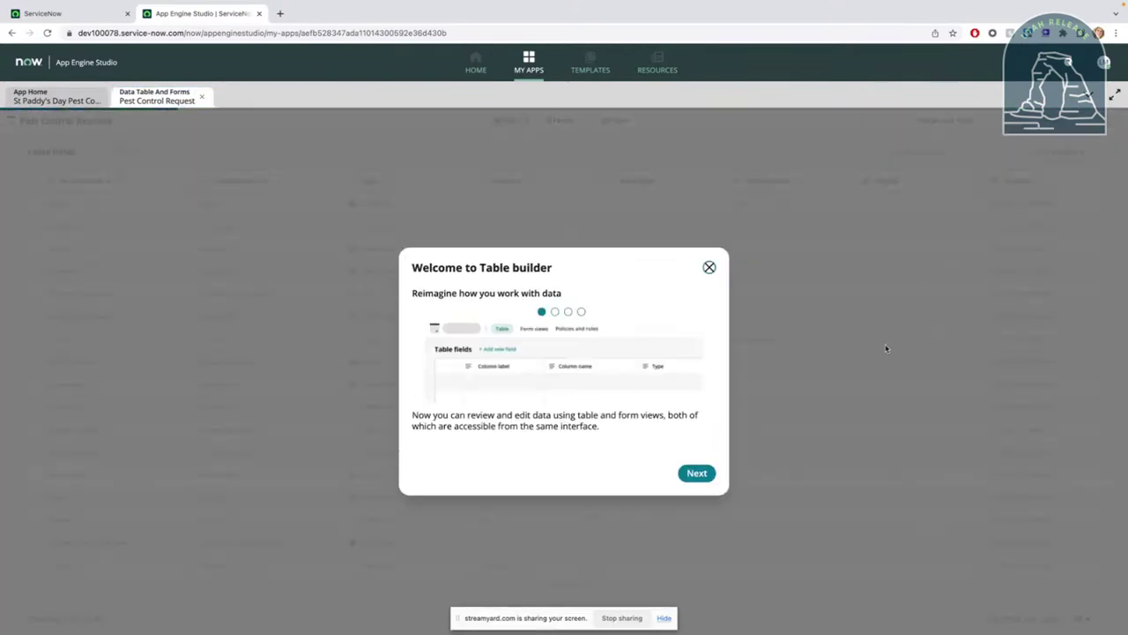
pyautogui.click(708, 268)
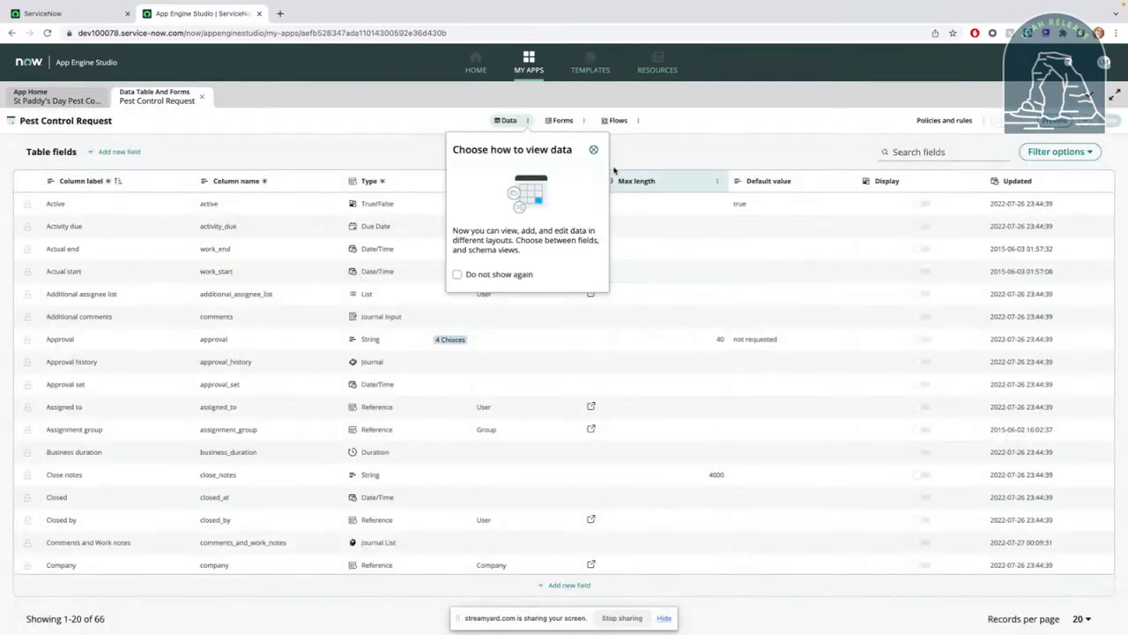
pyautogui.click(594, 151)
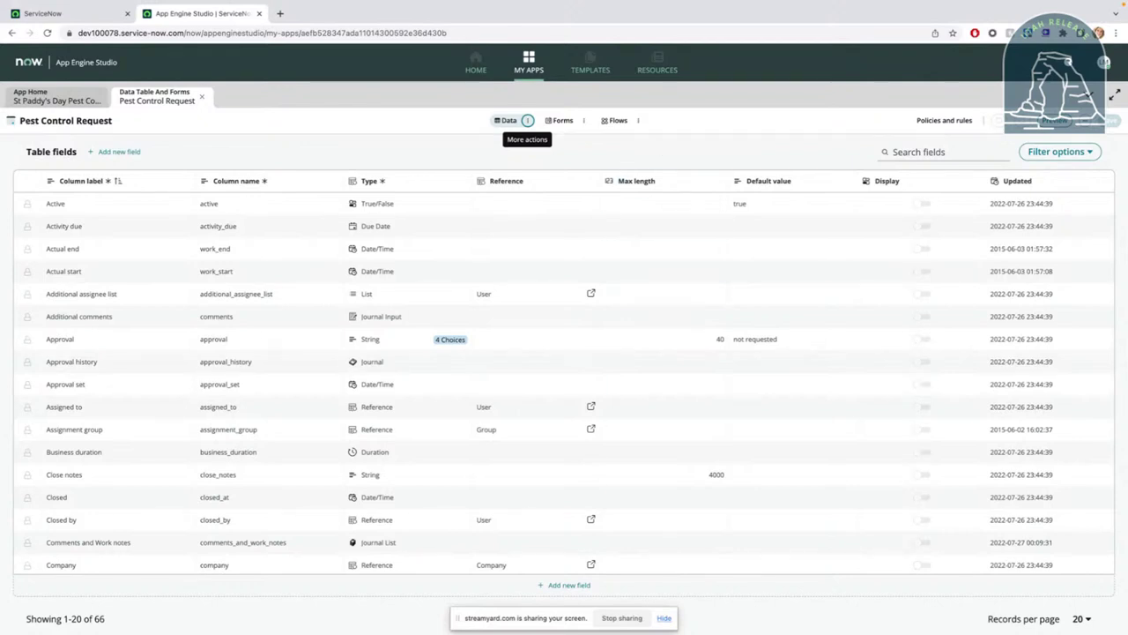
pyautogui.scroll(-2, 227, 362)
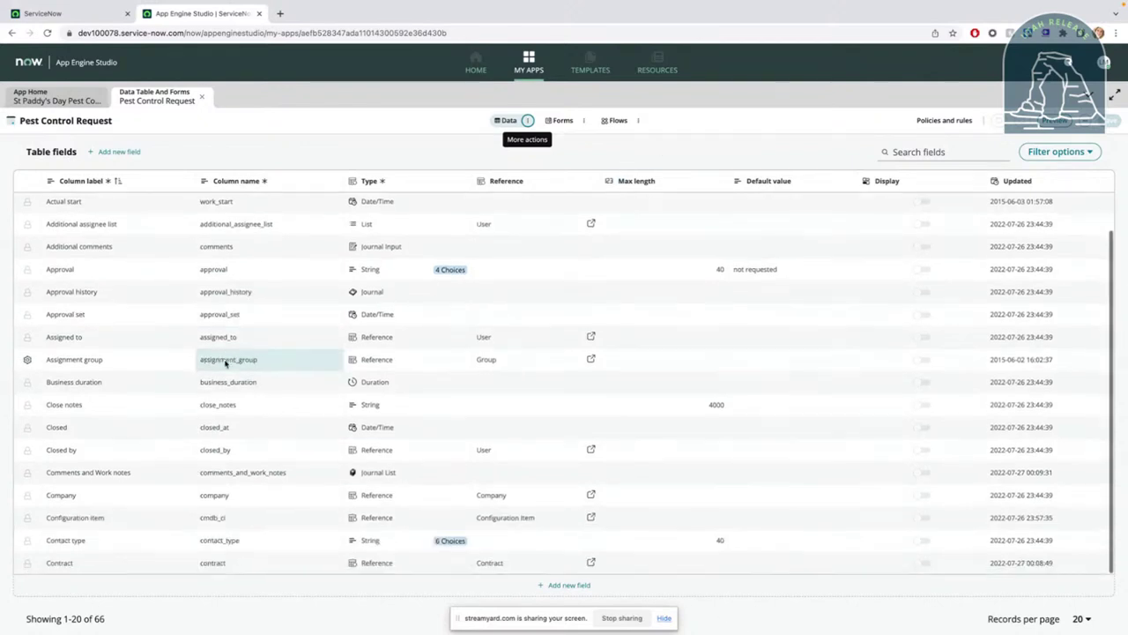
pyautogui.scroll(3, 227, 362)
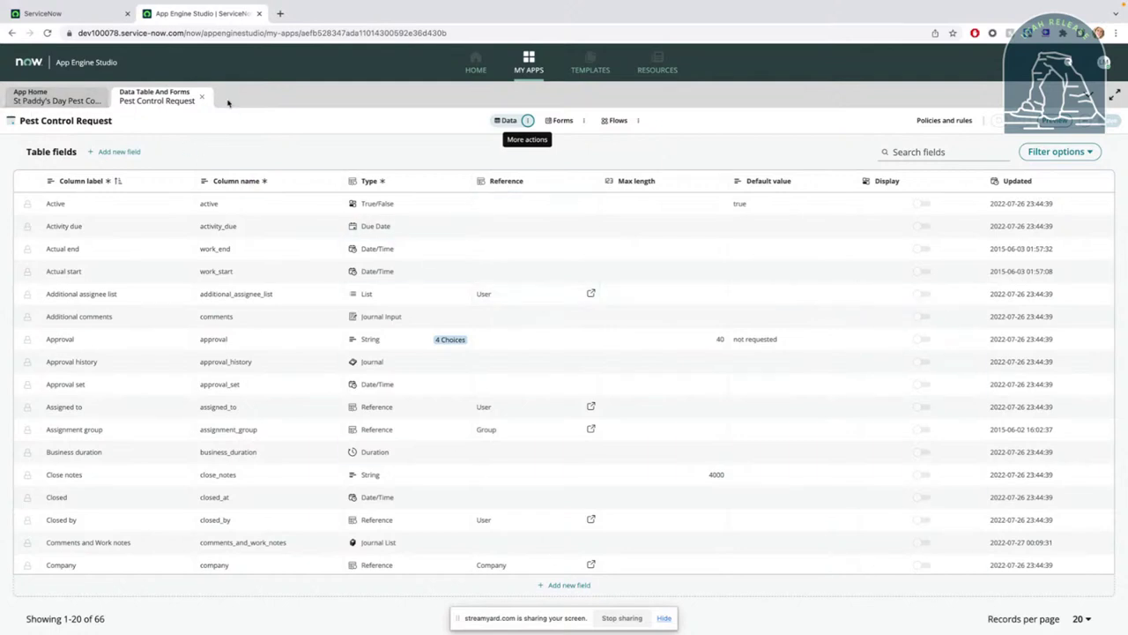
# - Close the Pest Control Request table and view the options for adding logic and automation to the app
pyautogui.click(200, 100)
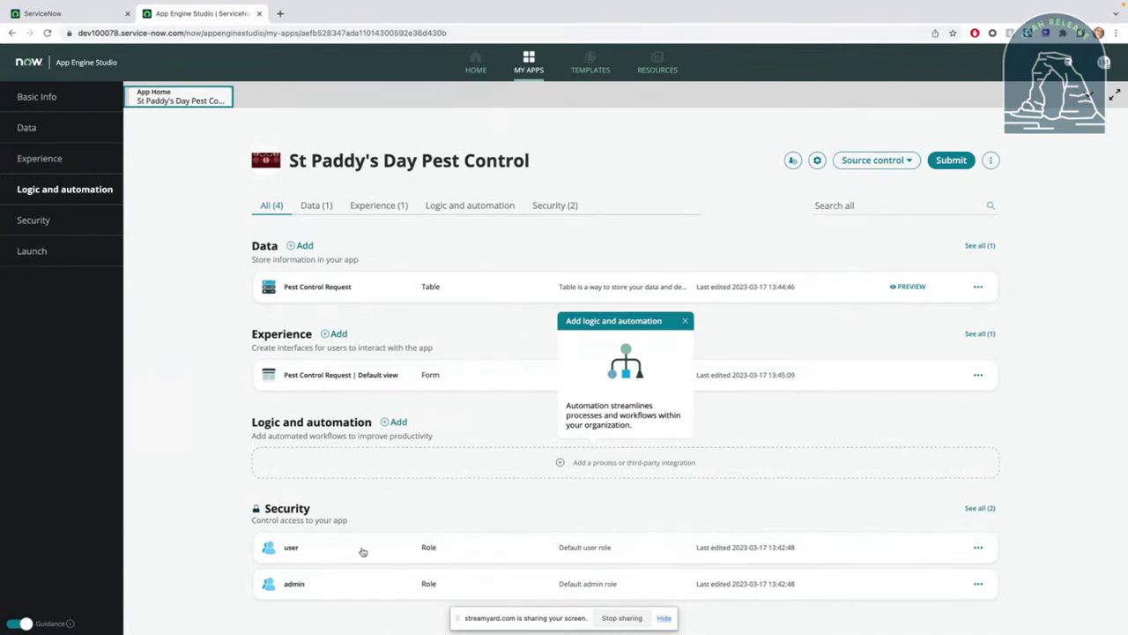
pyautogui.click(394, 421)
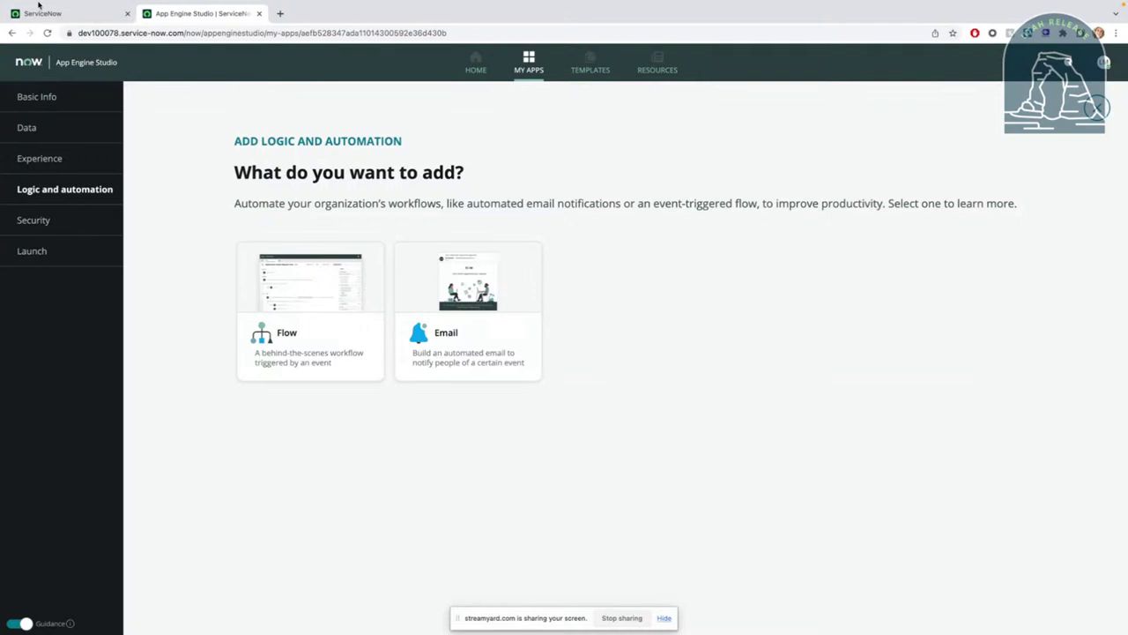
# - Close App Engine Studio, search the ServiceNow navigator for "process au" and open Process Automation Designer
pyautogui.click(260, 13)
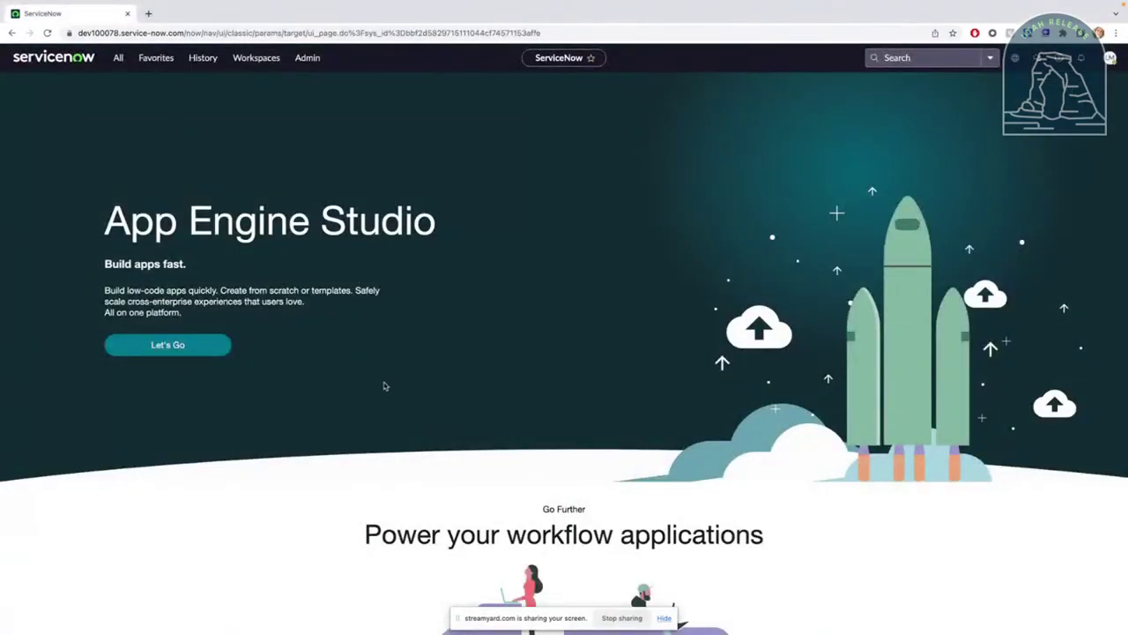
pyautogui.click(118, 57)
pyautogui.write('app')
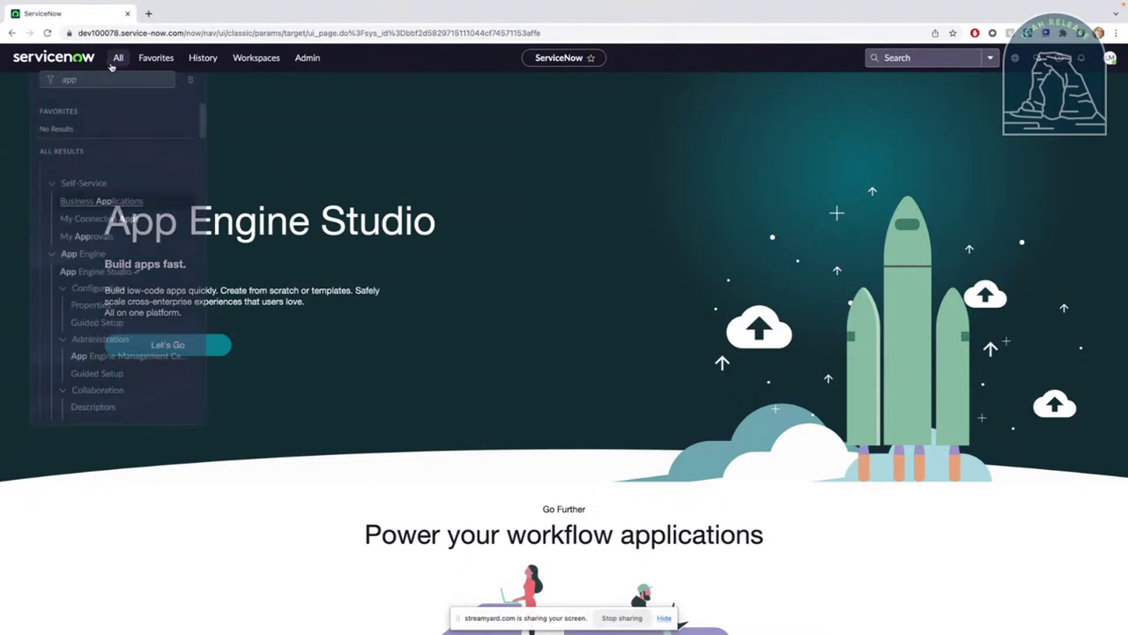
pyautogui.press('BackSpace')
pyautogui.press('BackSpace')
pyautogui.press('BackSpace')
pyautogui.write('p')
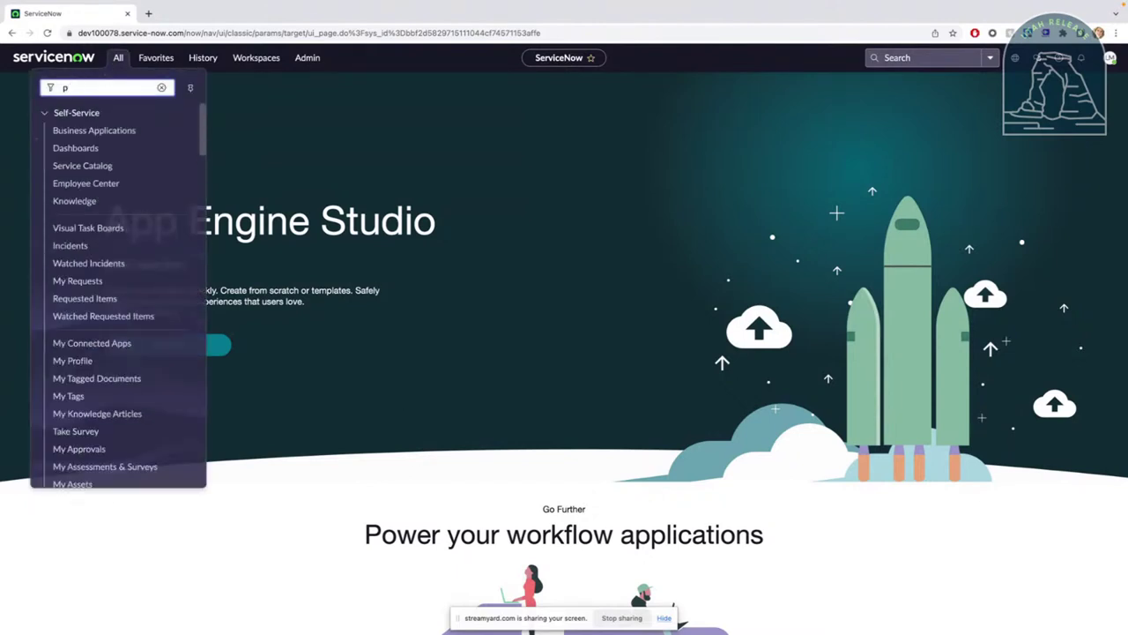
pyautogui.write('rocess a')
pyautogui.write('p')
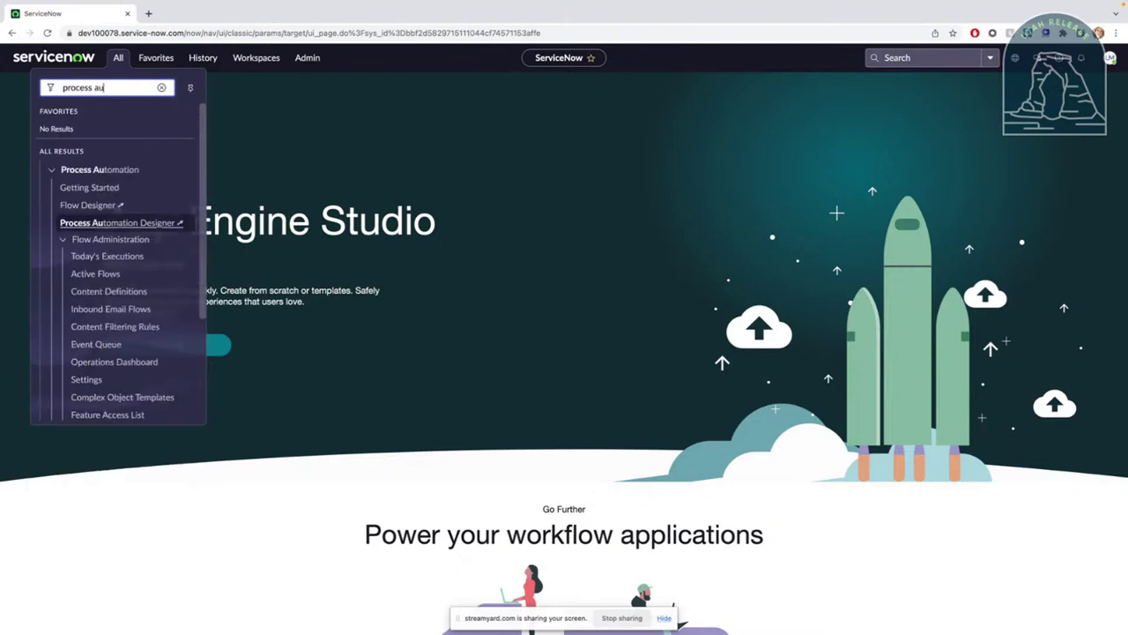
pyautogui.hotkey('ctrl', 'a')
pyautogui.write('Process a')
pyautogui.click(105, 227)
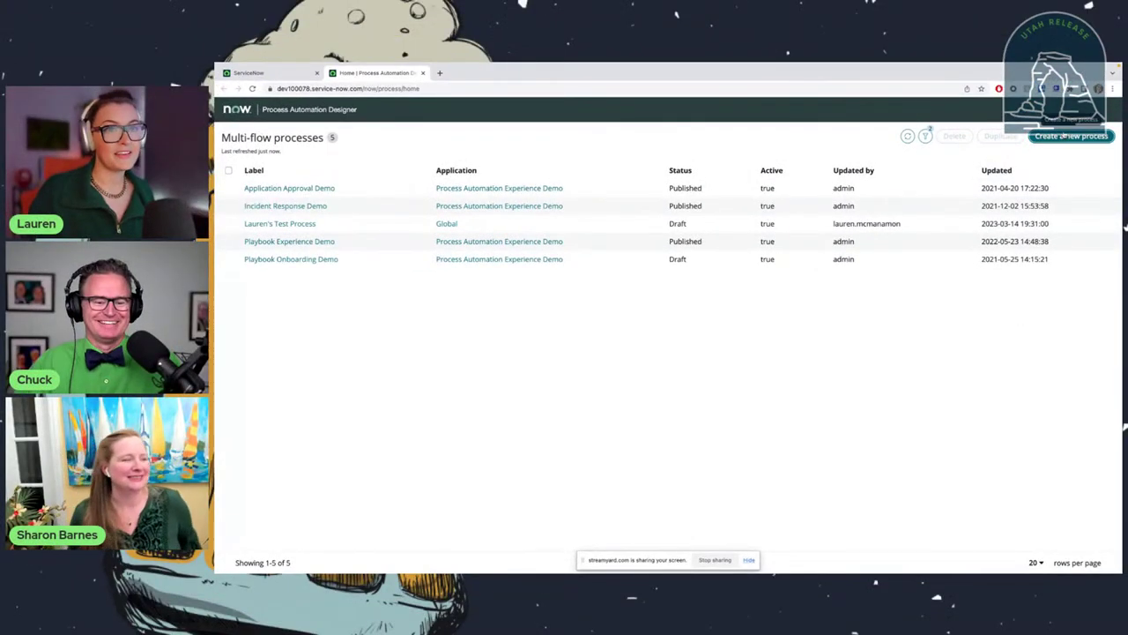
# - Create a new process labelled "Pest Control" in the St Paddy's Day Pest Control application and continue to trigger selection
pyautogui.click(1068, 137)
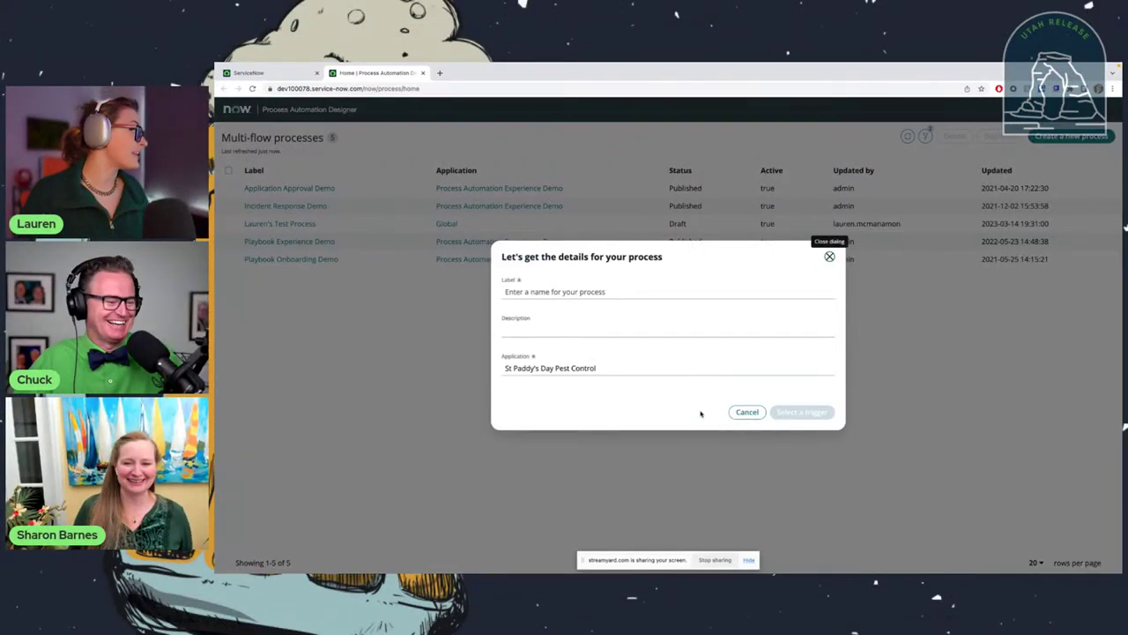
pyautogui.click(666, 291)
pyautogui.write('Pest C')
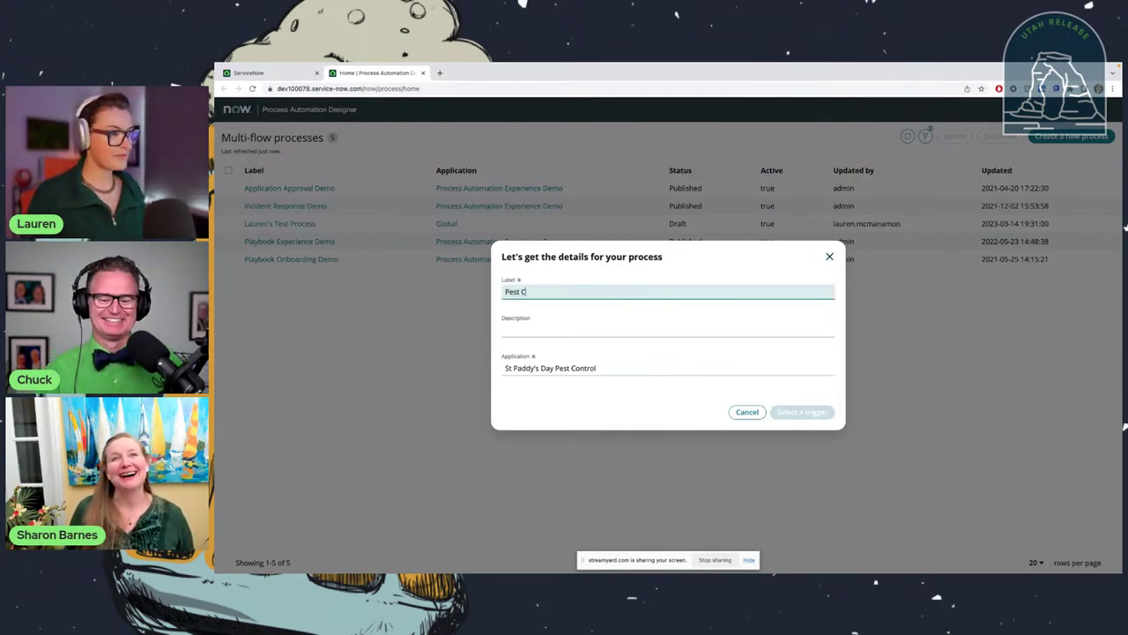
pyautogui.write('ontrol')
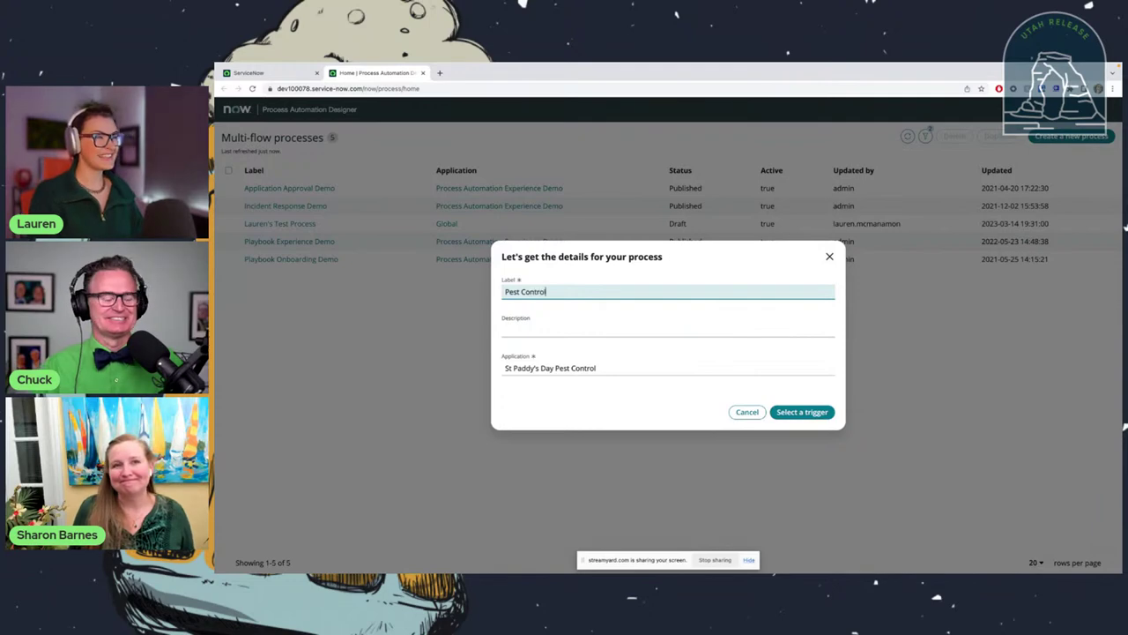
pyautogui.click(790, 414)
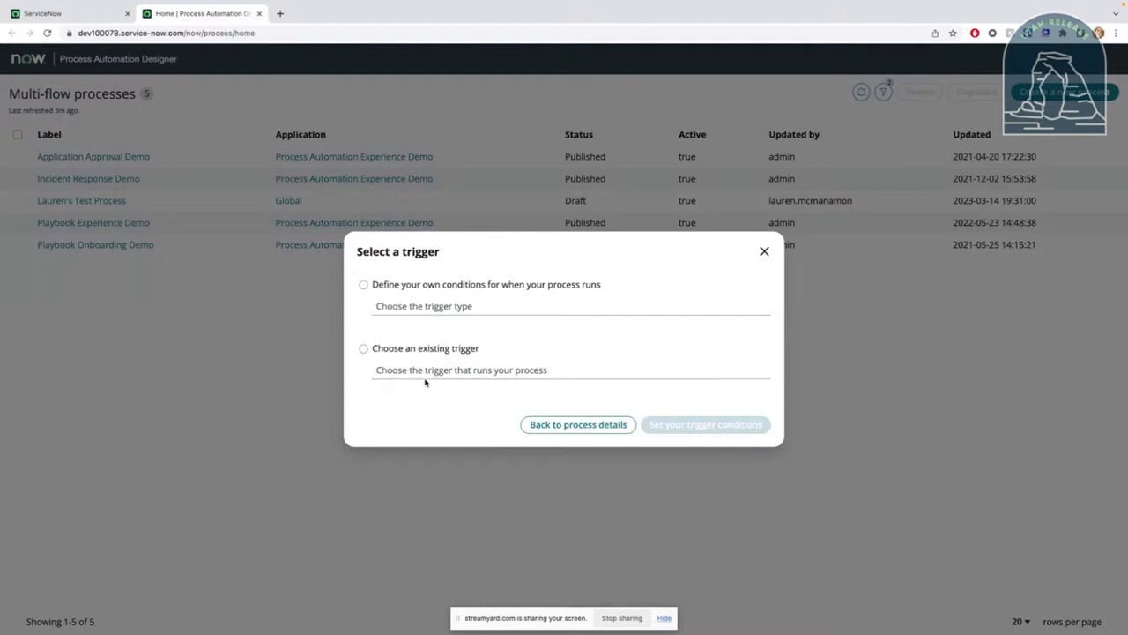
# - Define a custom trigger of type Record Create for the process and continue to its conditions
pyautogui.click(406, 304)
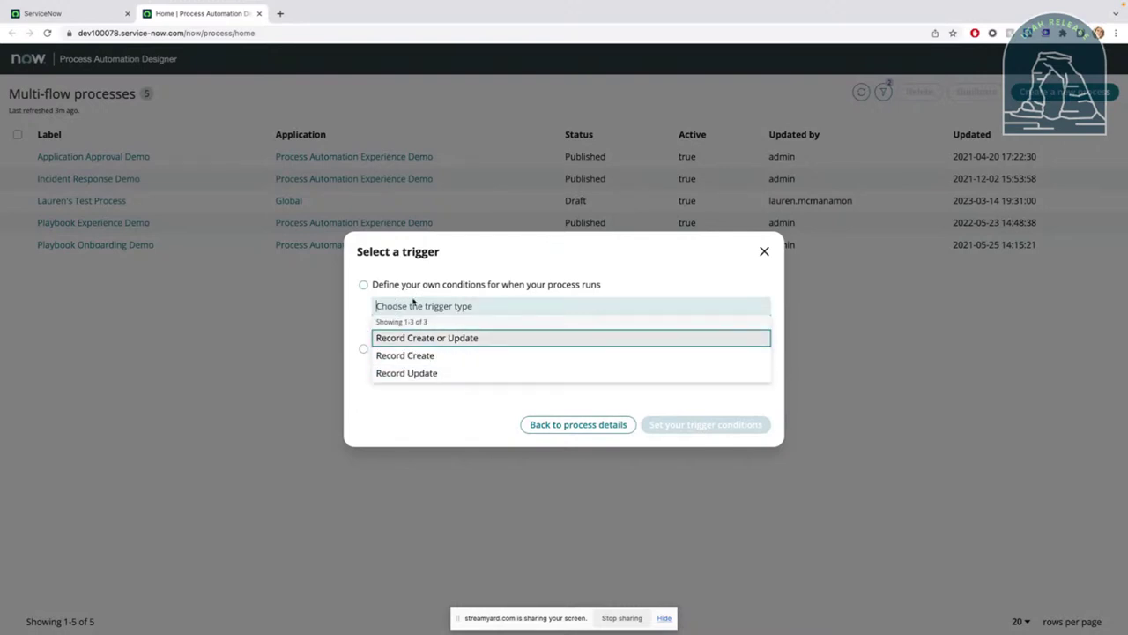
pyautogui.click(434, 357)
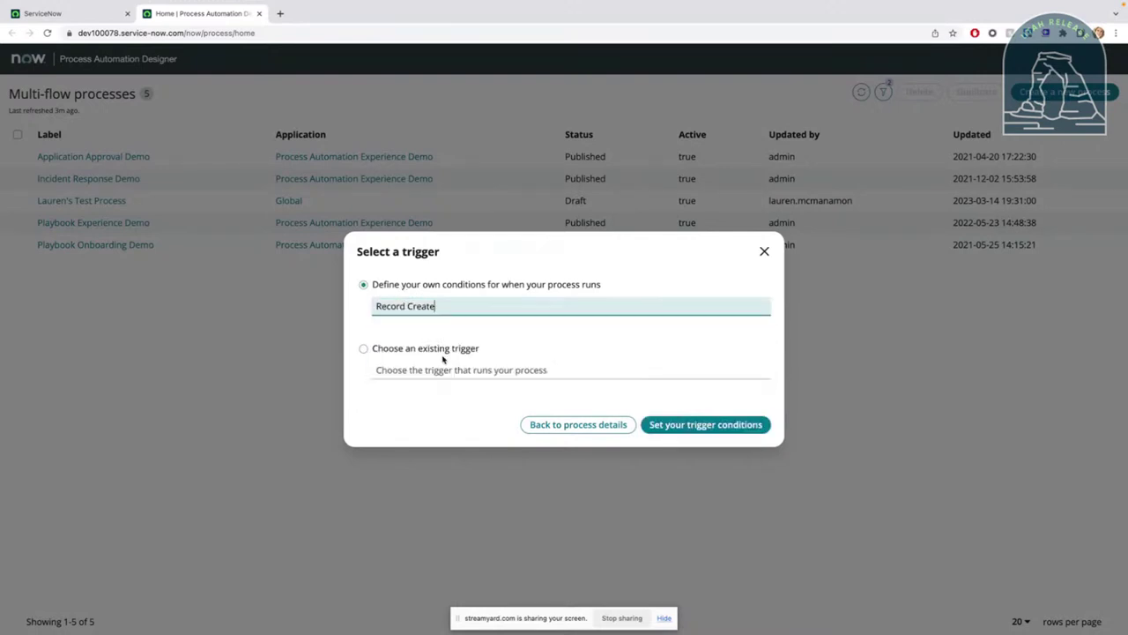
pyautogui.click(676, 426)
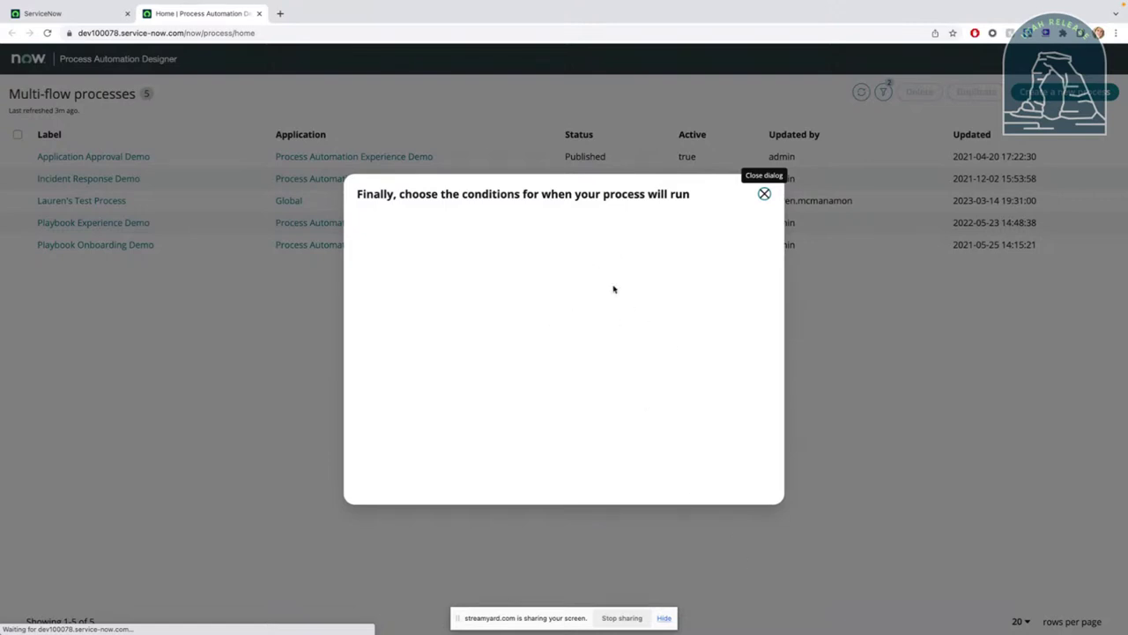
# - Set the trigger's table to Pest Control Request, without extra conditions or extended tables, and proceed to the designer
pyautogui.click(518, 290)
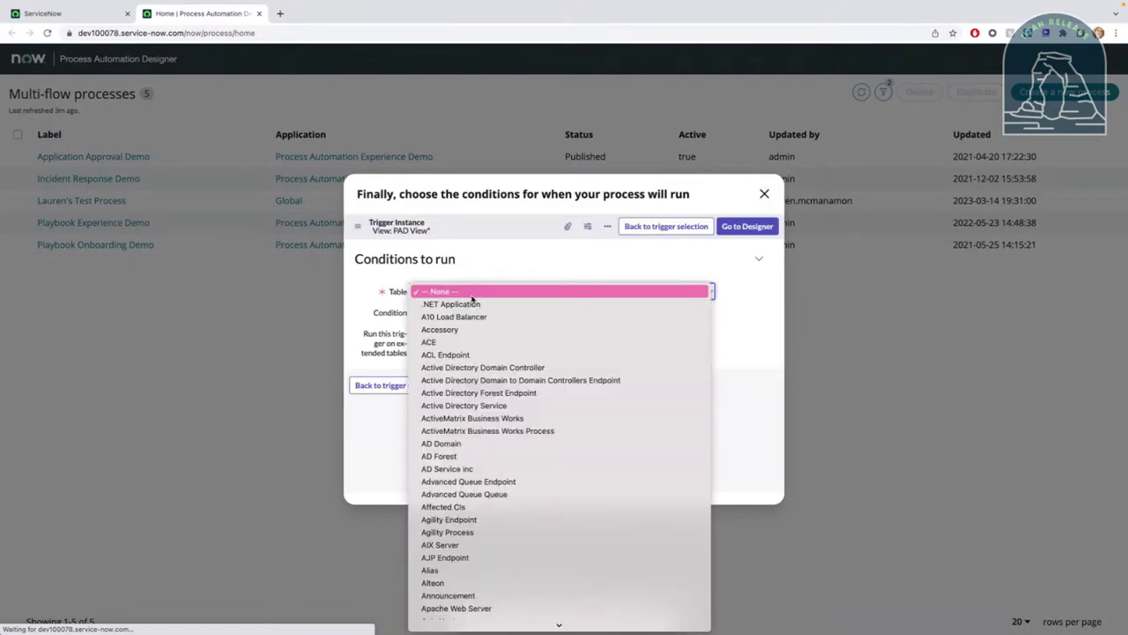
pyautogui.write('pest')
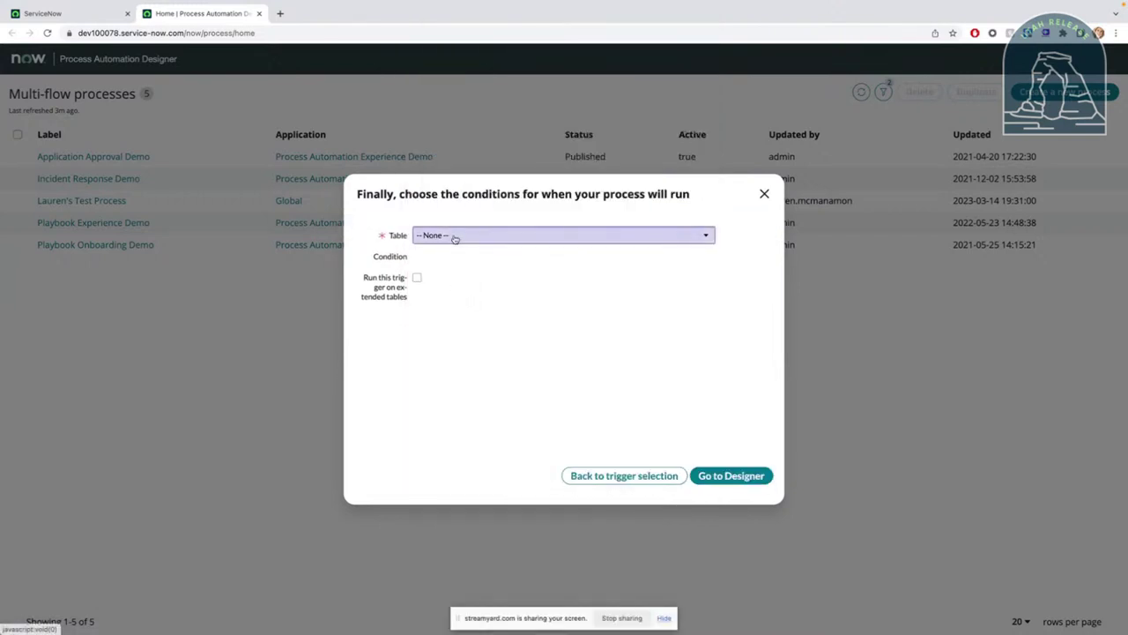
pyautogui.click(455, 236)
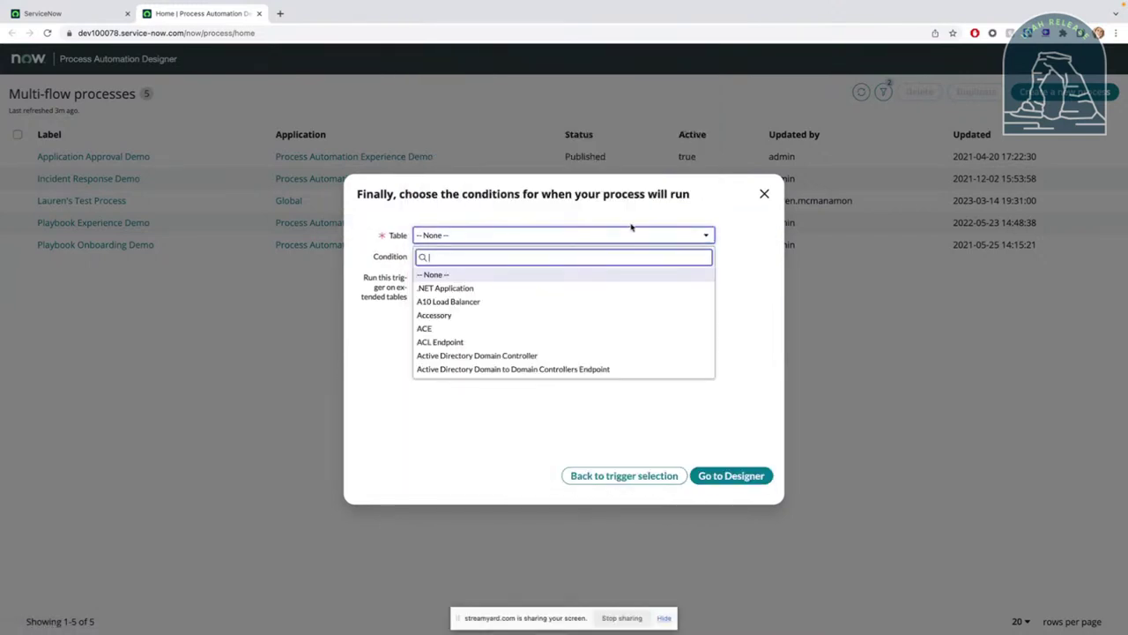
pyautogui.write('pest')
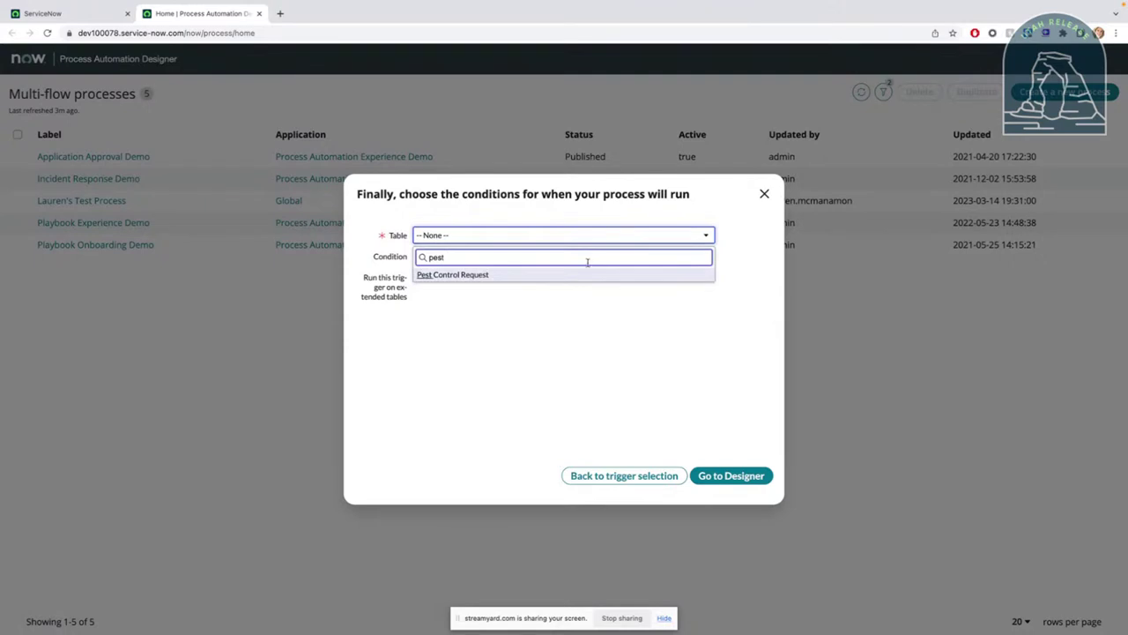
pyautogui.click(515, 275)
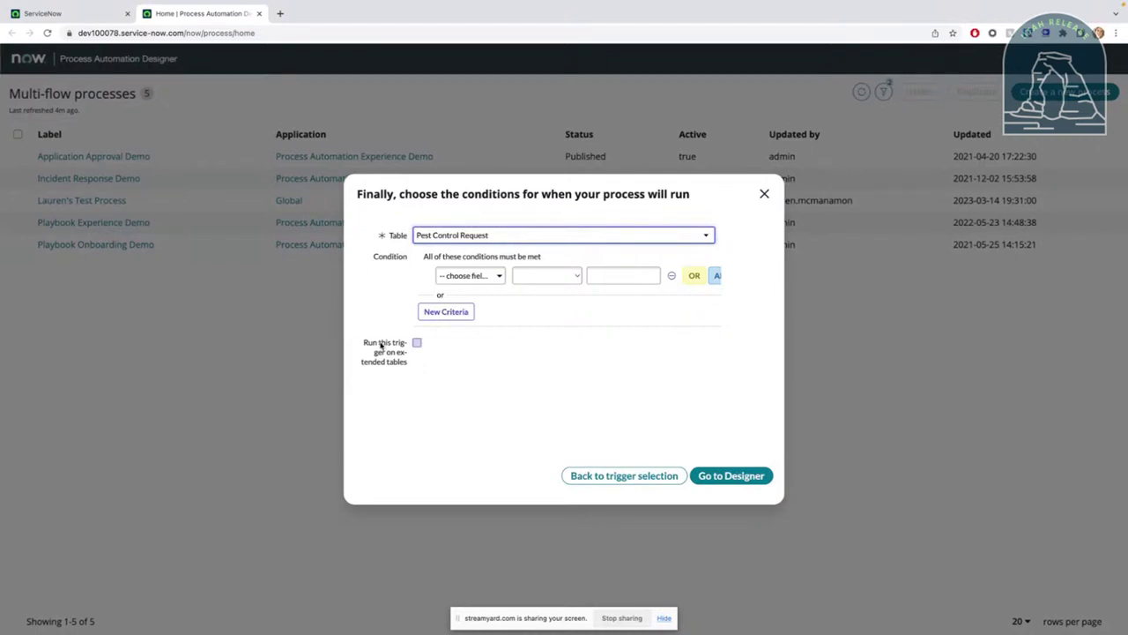
pyautogui.moveTo(381, 346); pyautogui.dragTo(412, 369)
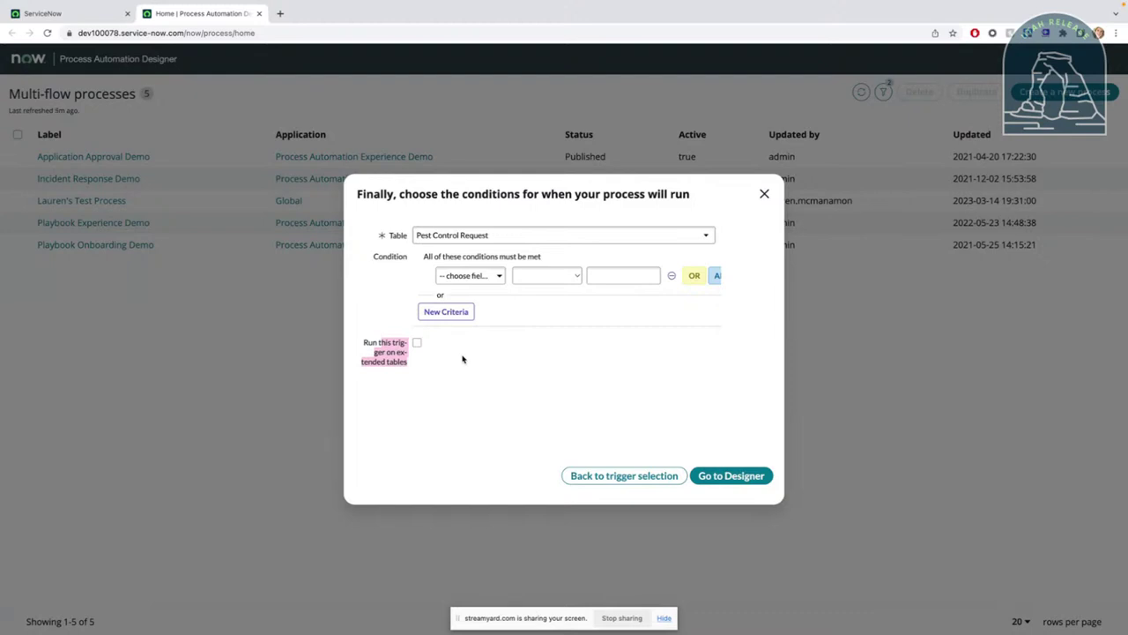
pyautogui.click(676, 403)
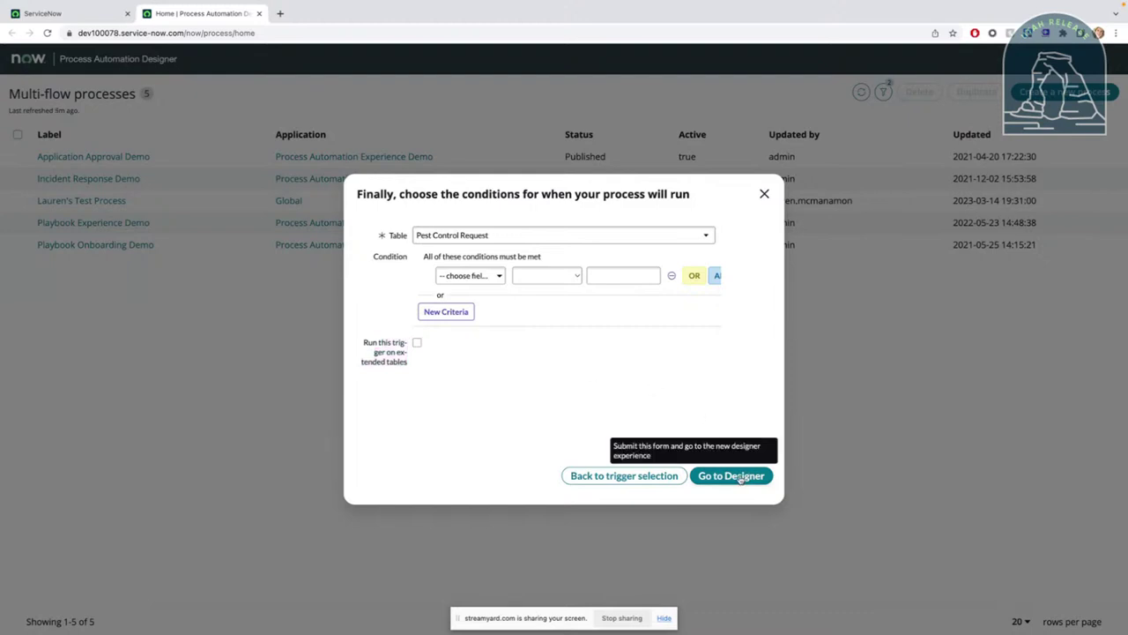
pyautogui.click(738, 478)
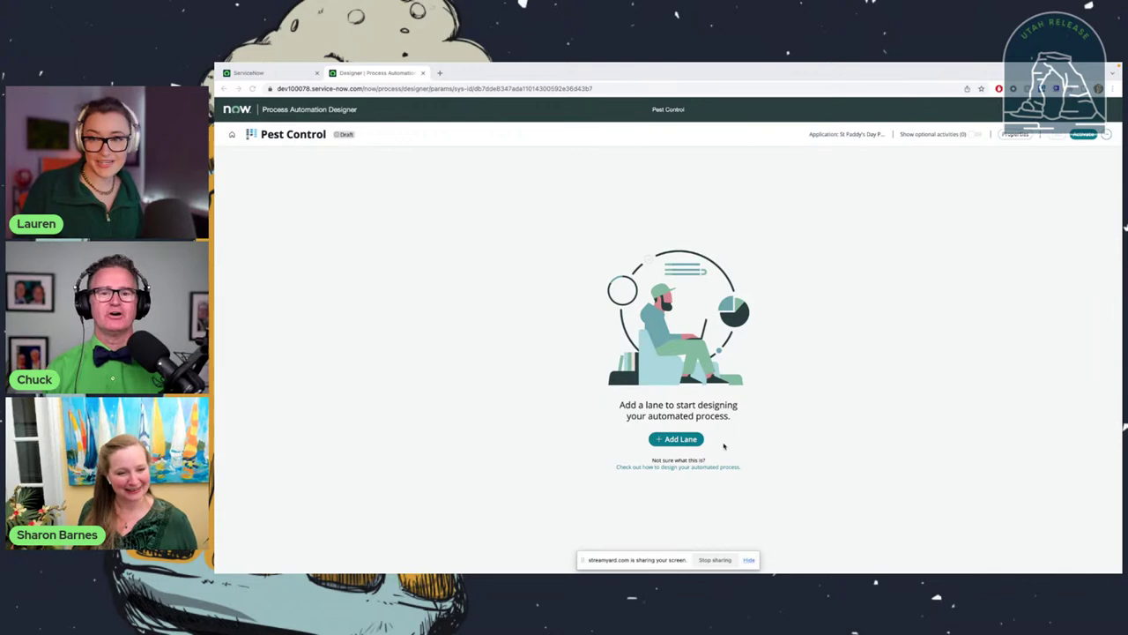
# - Add the first lane to the process, label it "Processing" and save it
pyautogui.click(670, 440)
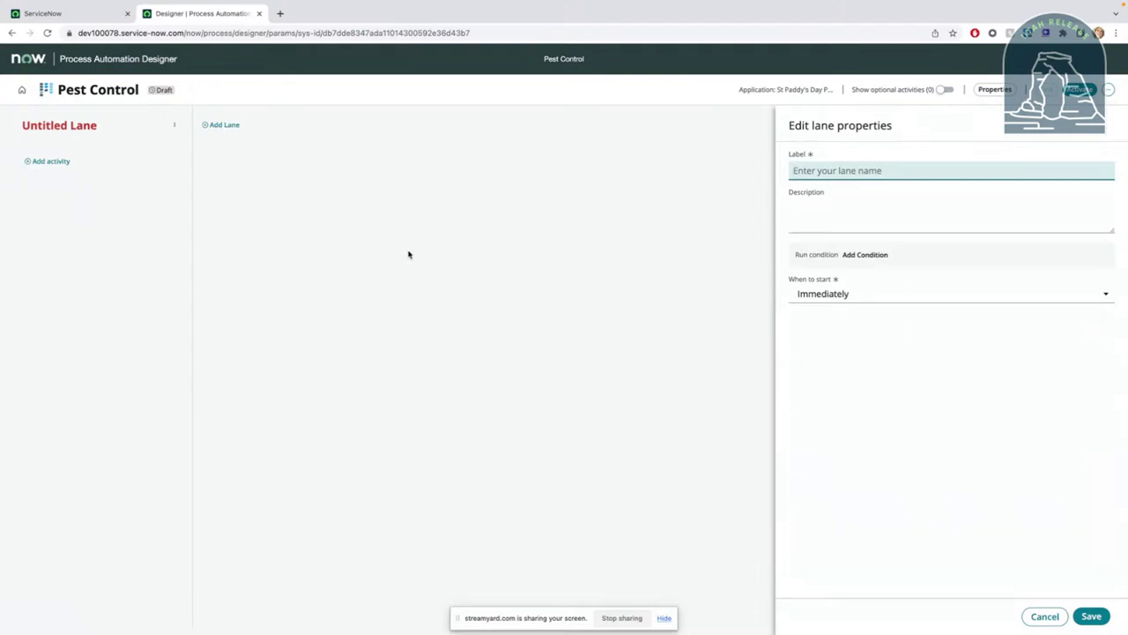
pyautogui.click(324, 274)
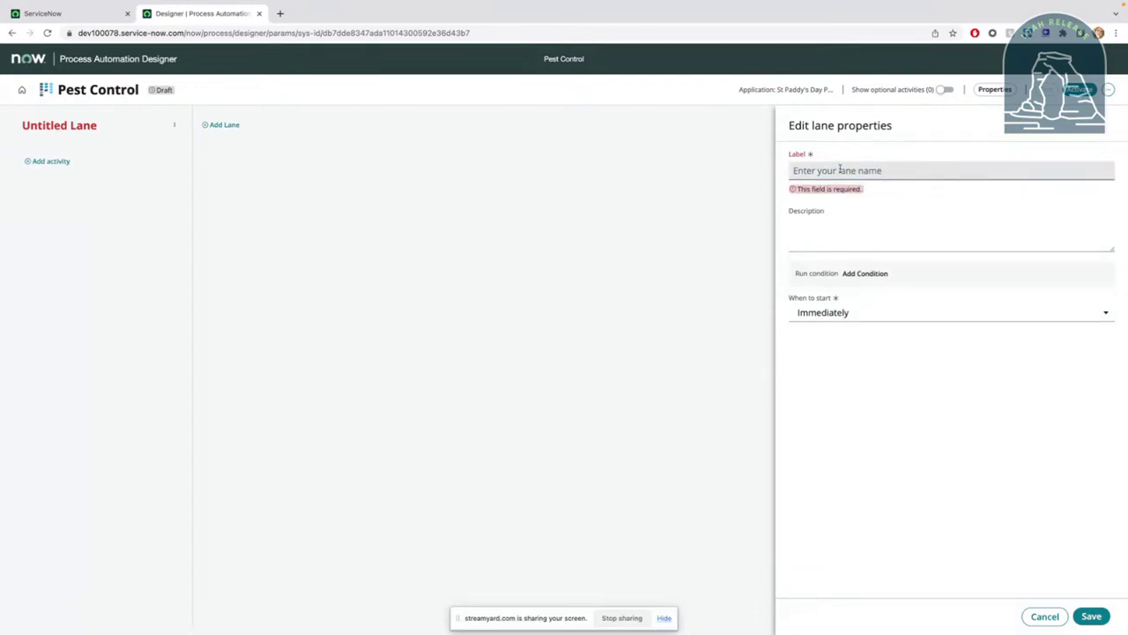
pyautogui.click(804, 172)
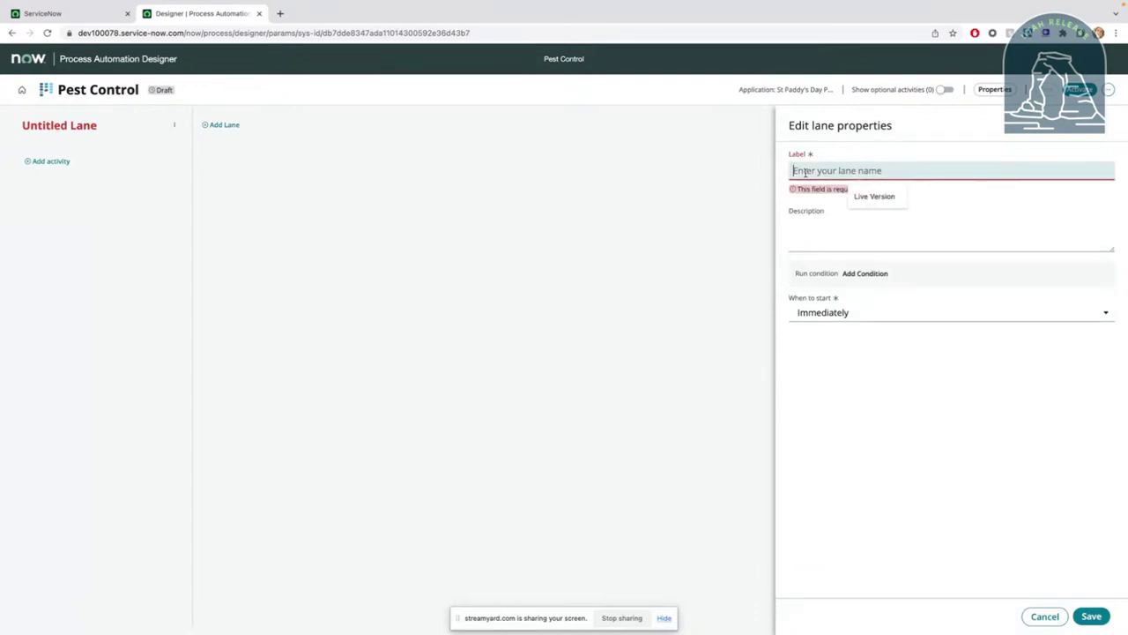
pyautogui.write('Processing')
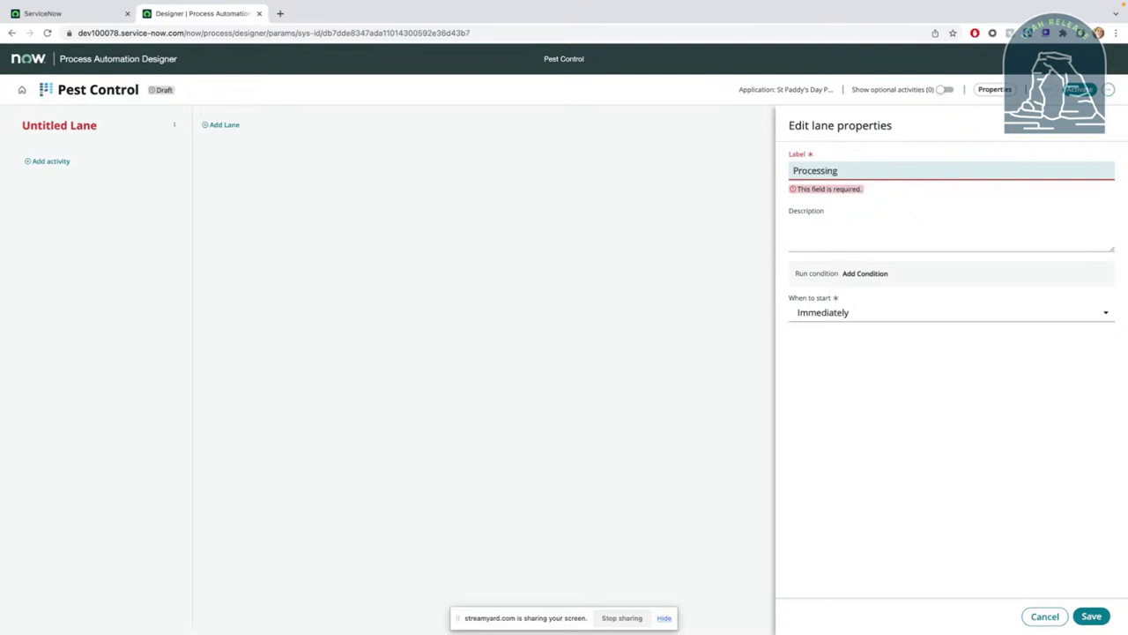
pyautogui.click(1091, 617)
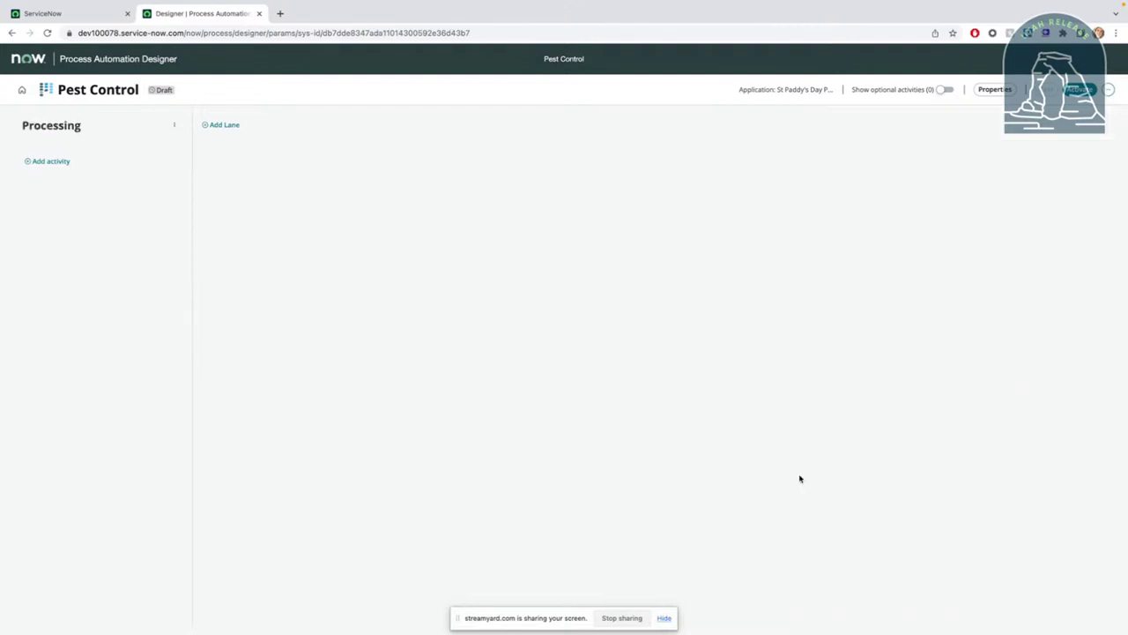
# - Rename the Processing lane "Assessment" in its properties and save the change
pyautogui.click(174, 124)
pyautogui.click(189, 141)
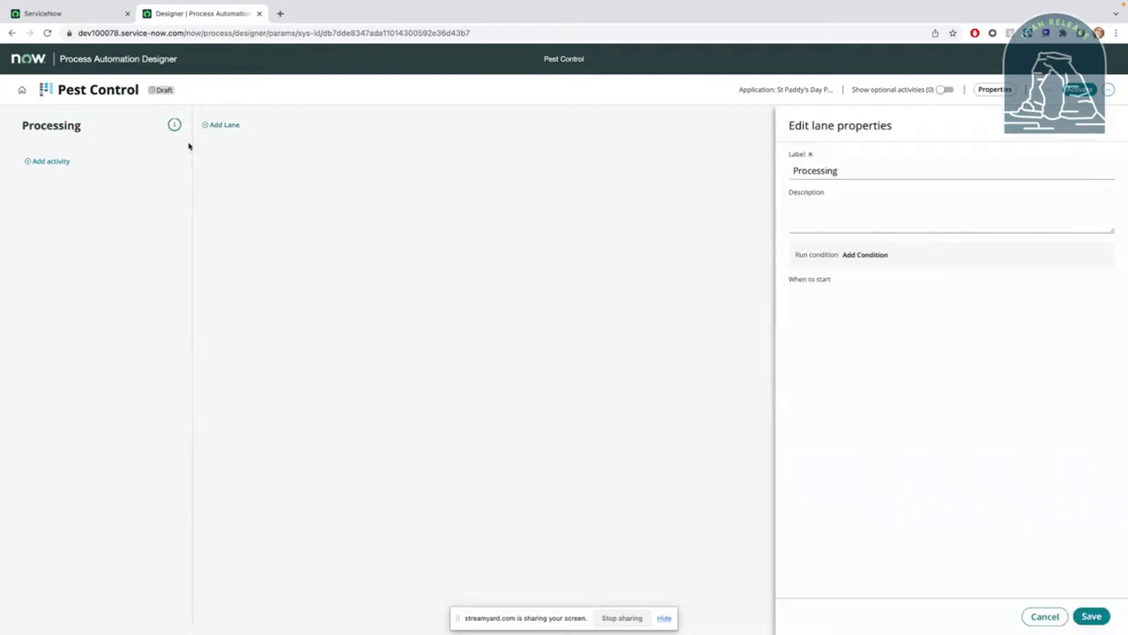
pyautogui.doubleClick(822, 170)
pyautogui.write('Assessment')
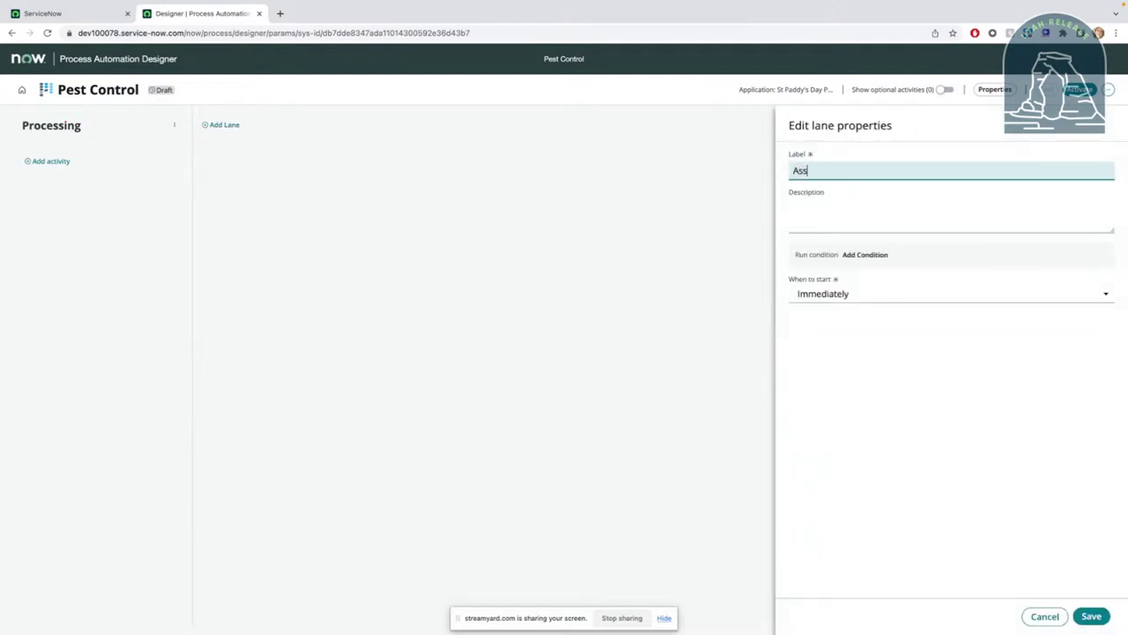
pyautogui.click(1091, 616)
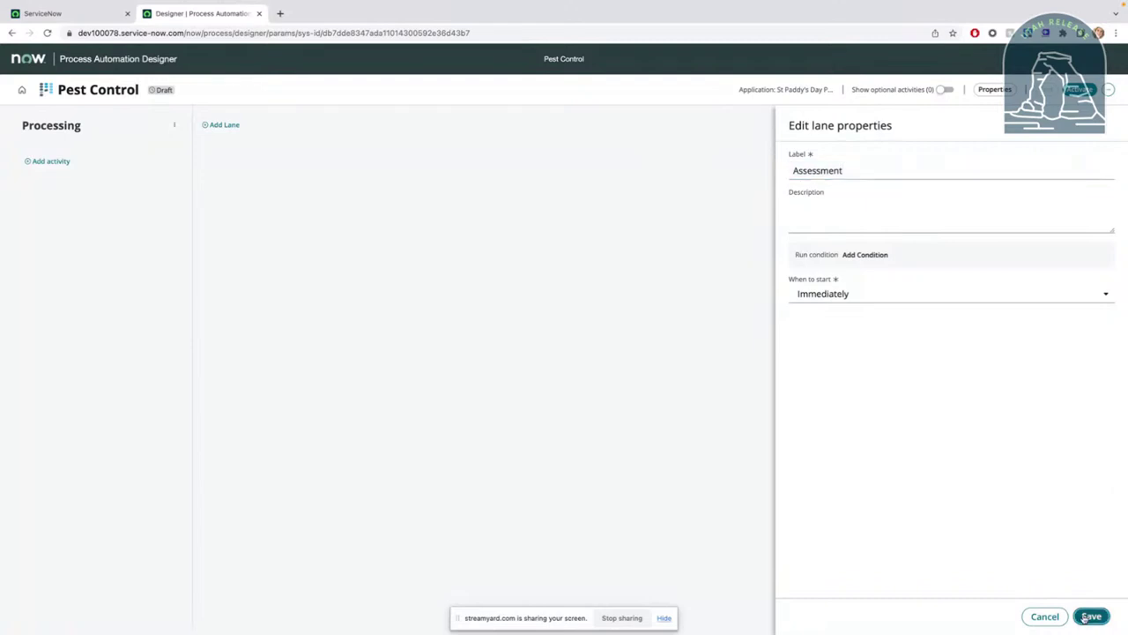
# - Add two more lanes after Assessment, labelled "Scheduling" and "Resolution", saving each one
pyautogui.click(222, 124)
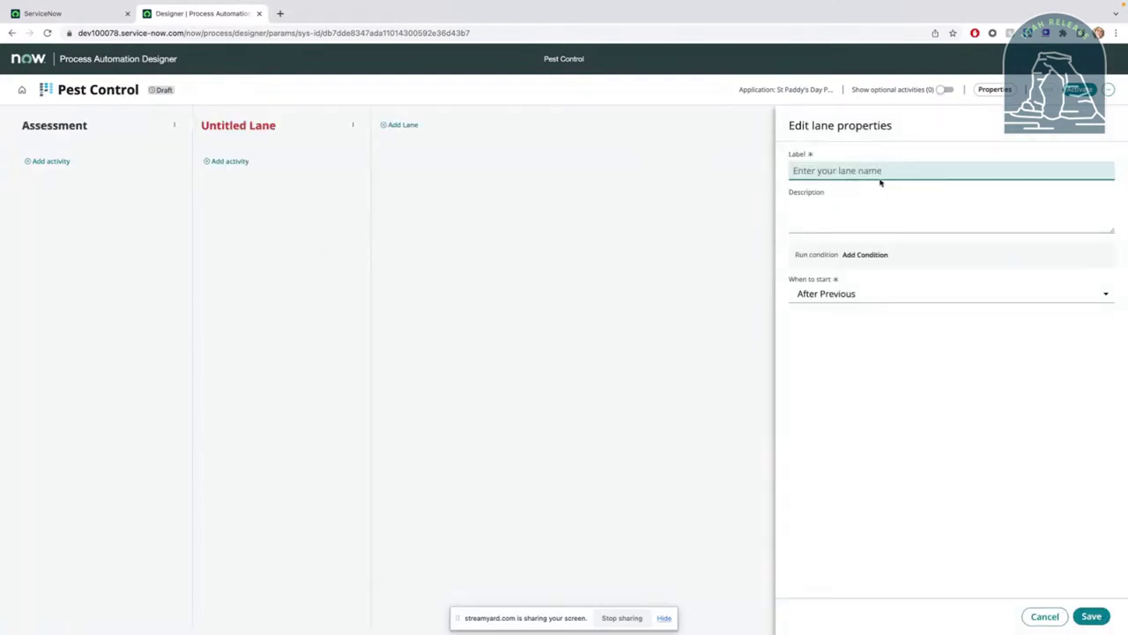
pyautogui.write('Scheduling')
pyautogui.click(1091, 616)
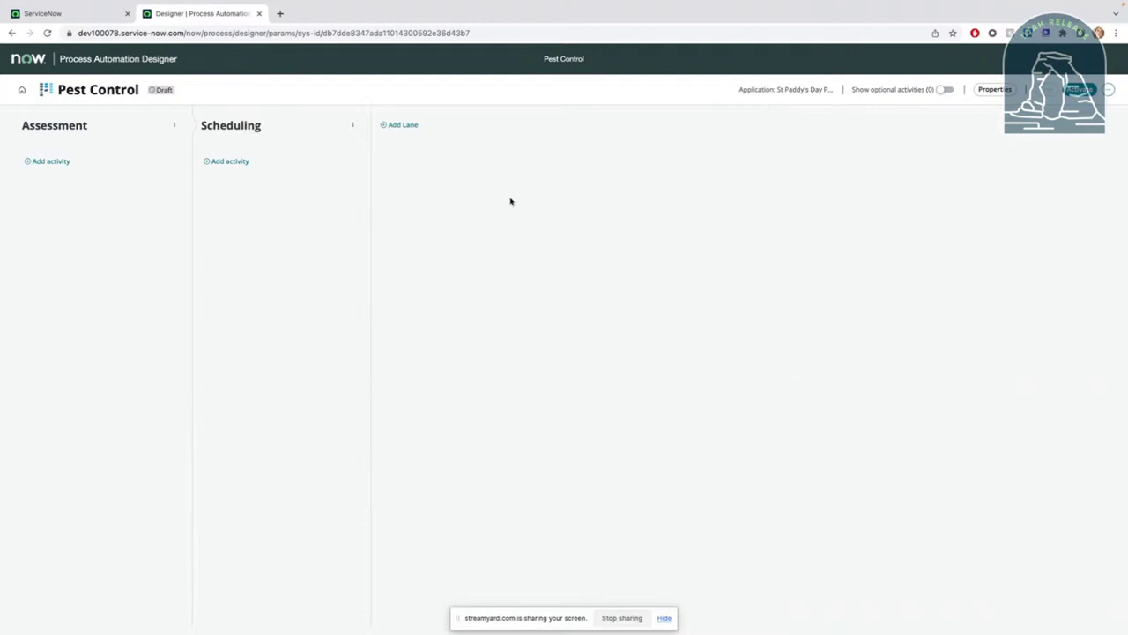
pyautogui.click(393, 124)
pyautogui.write('Resolu')
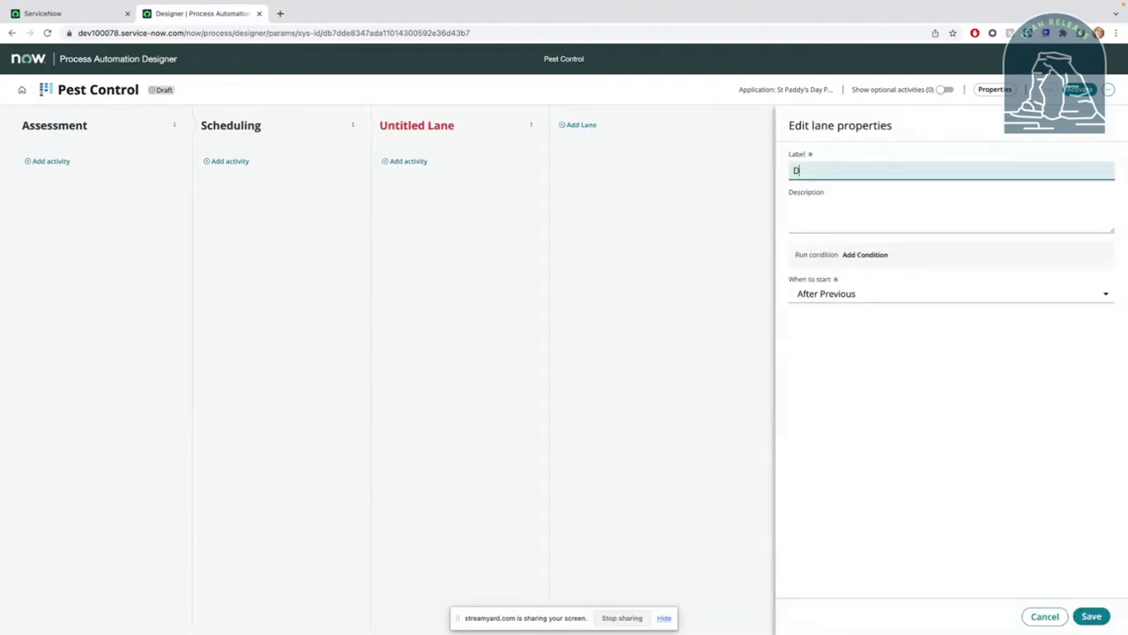
pyautogui.write('tion')
pyautogui.click(1092, 616)
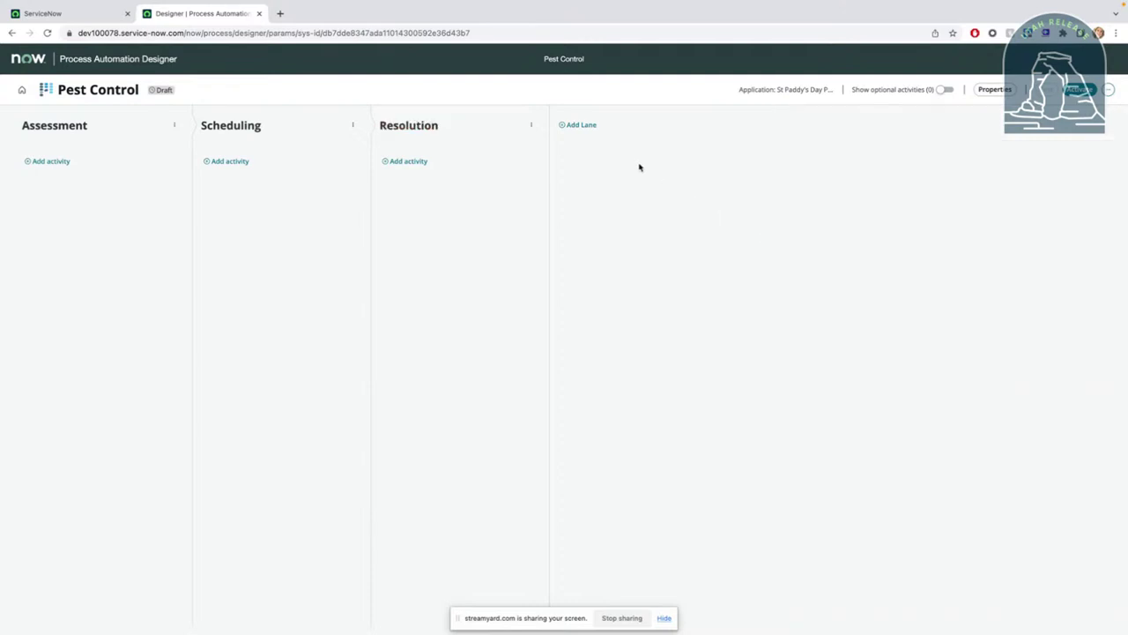
# - Add a fourth lane labelled "Follow Up" after Resolution and save it
pyautogui.click(579, 124)
pyautogui.write('Follow Up')
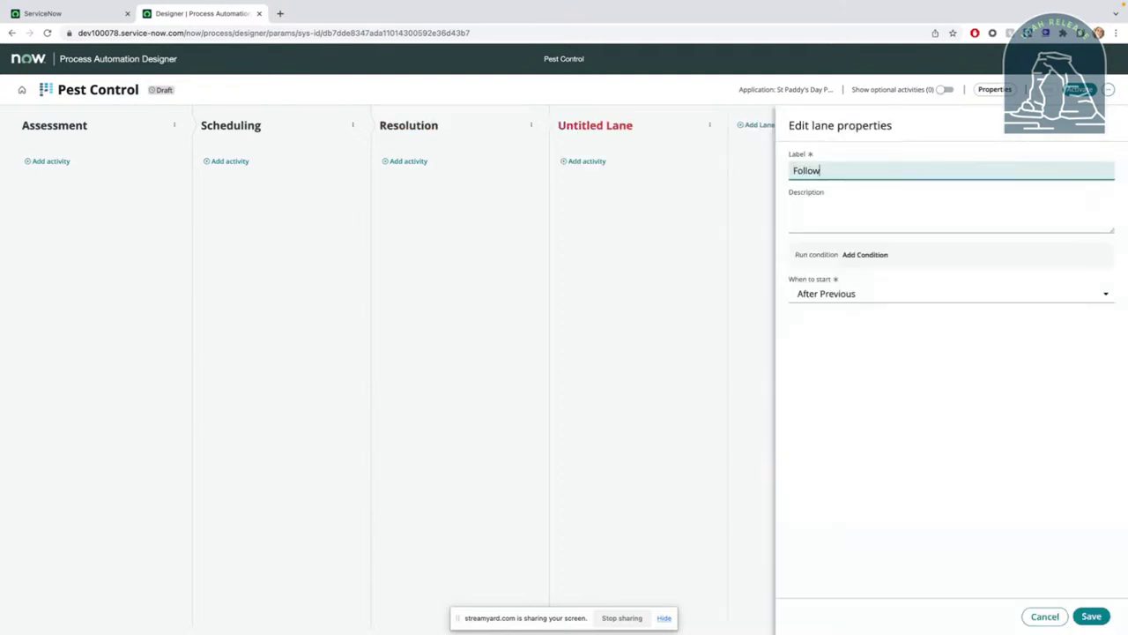
pyautogui.click(1091, 616)
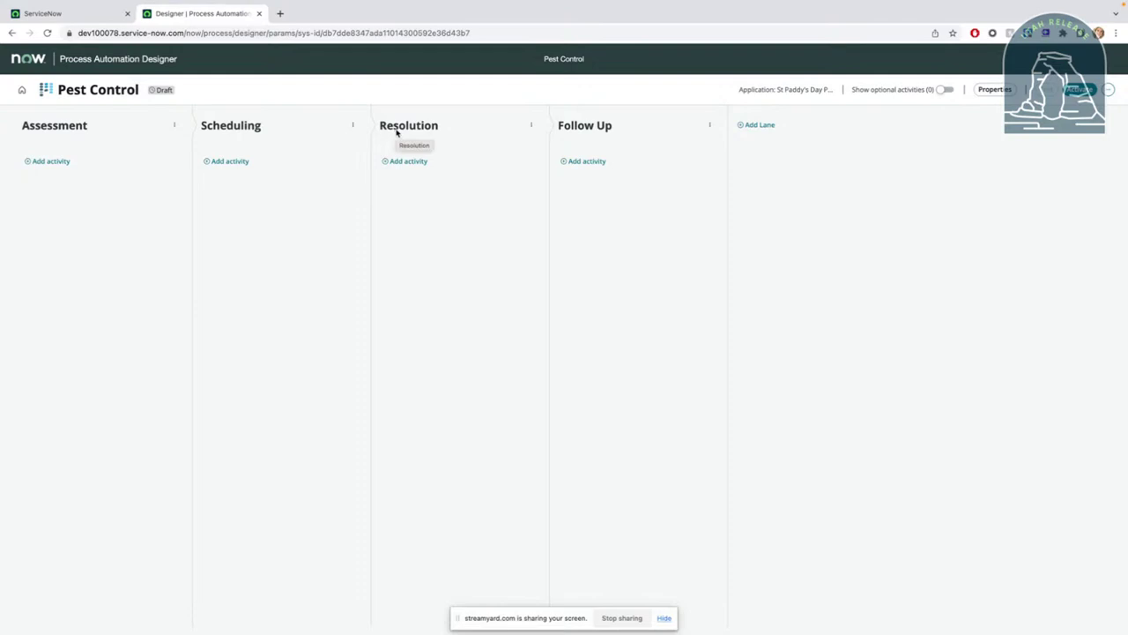
# - Review the When to start options in the Scheduling lane's properties and save the lane with After Previous
pyautogui.click(352, 124)
pyautogui.click(369, 141)
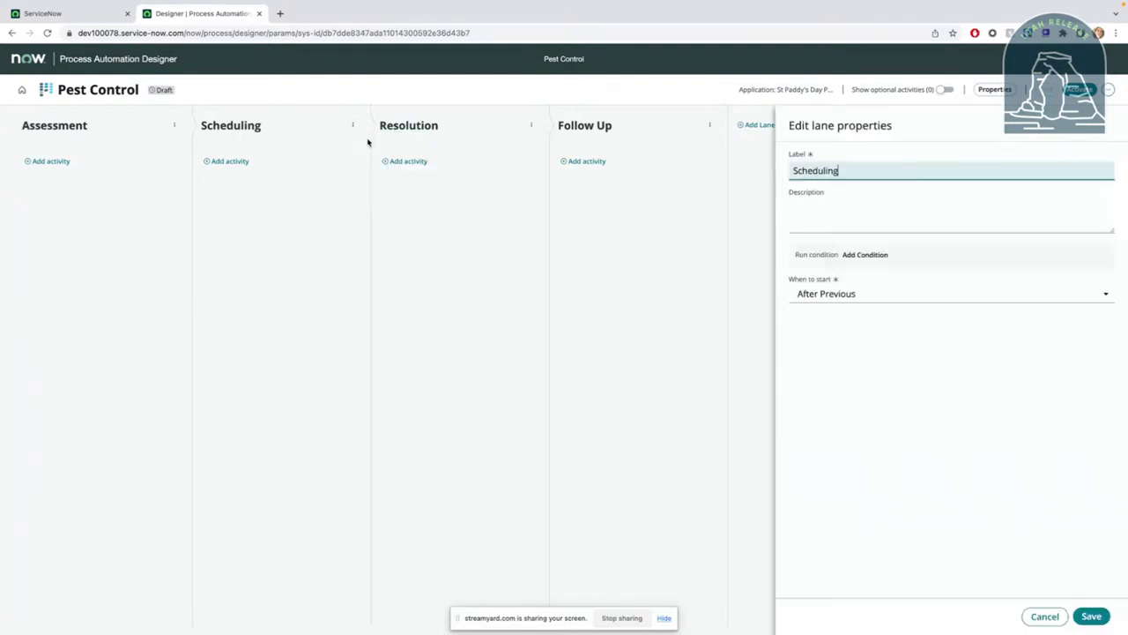
pyautogui.click(839, 296)
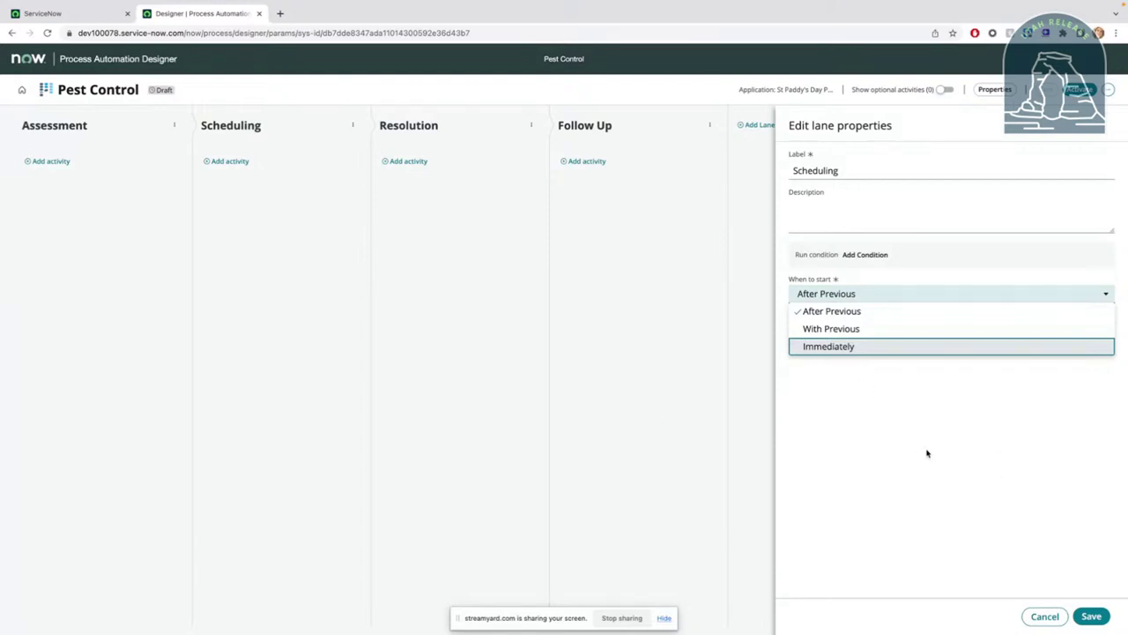
pyautogui.click(778, 409)
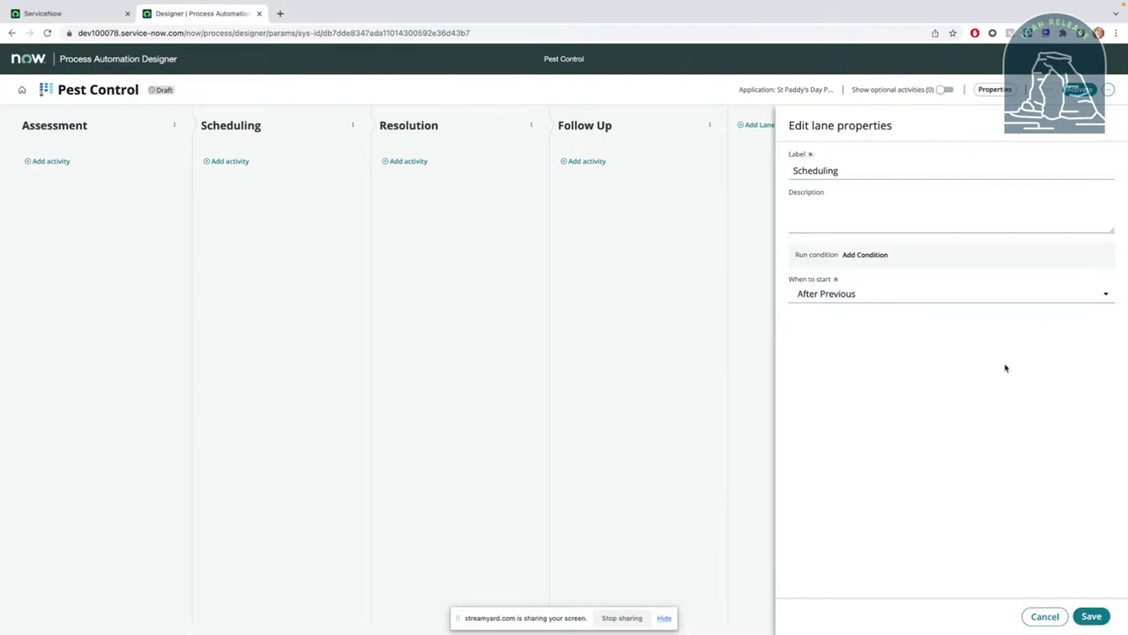
pyautogui.click(1093, 617)
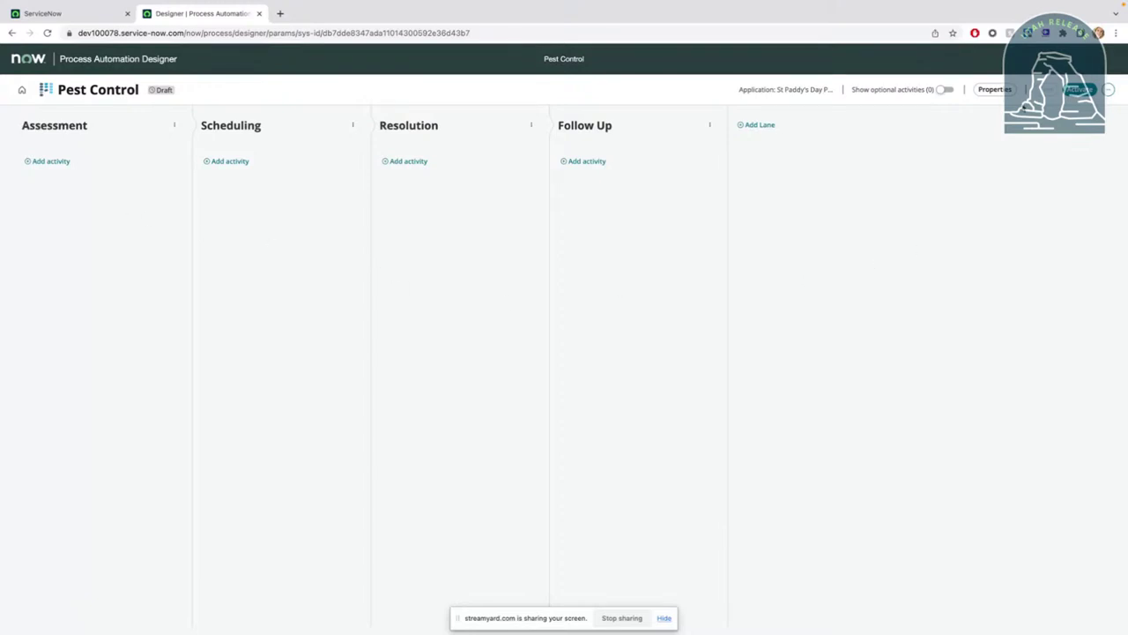
# - Review the Pest Control process's trigger type, table and condition in its properties and close them
pyautogui.click(996, 90)
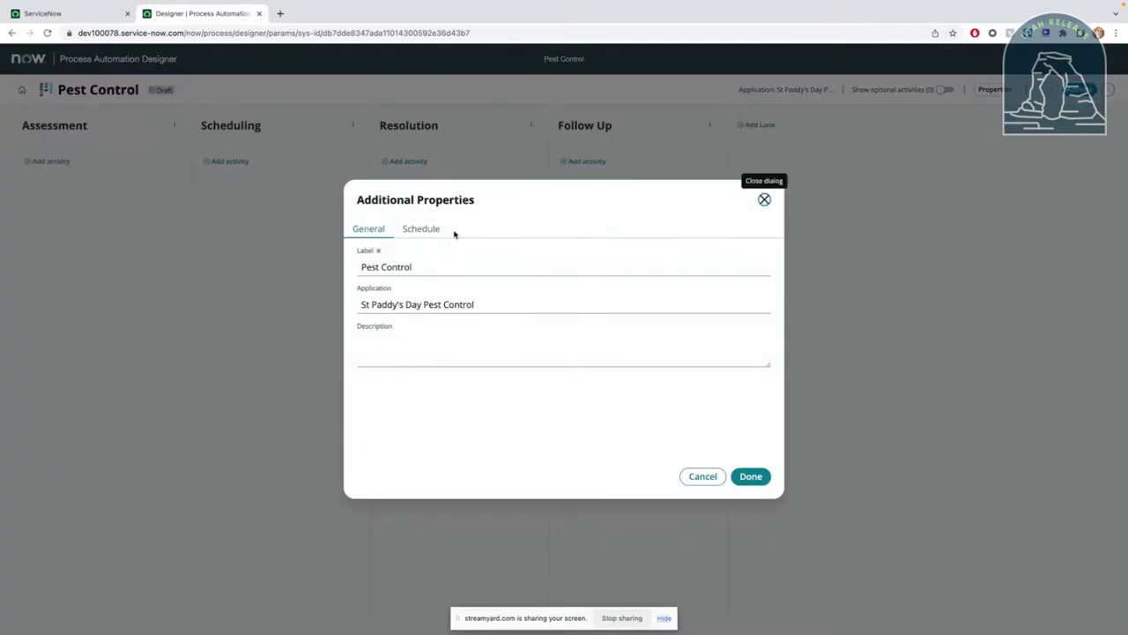
pyautogui.click(417, 231)
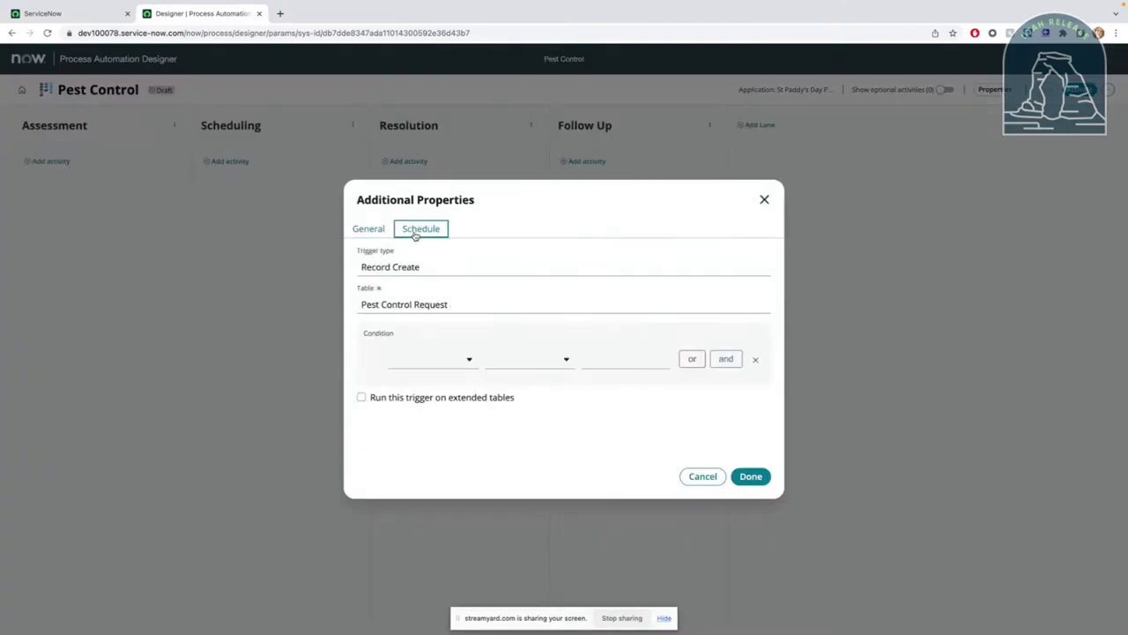
pyautogui.click(763, 201)
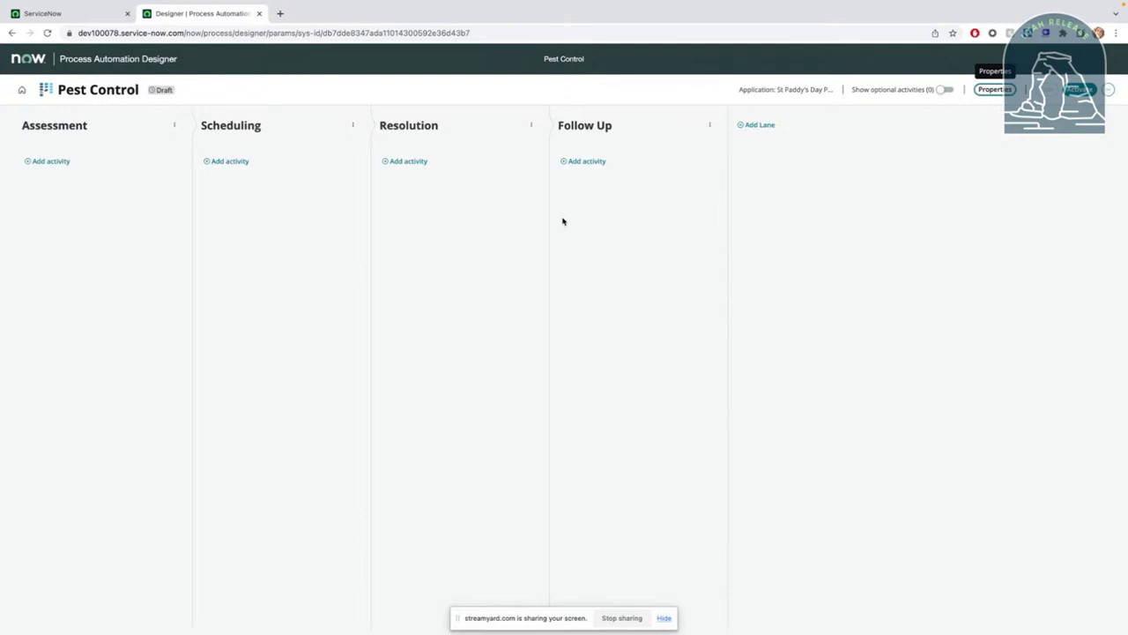
# - Add a Placeholder activity to the Assessment lane
pyautogui.click(50, 162)
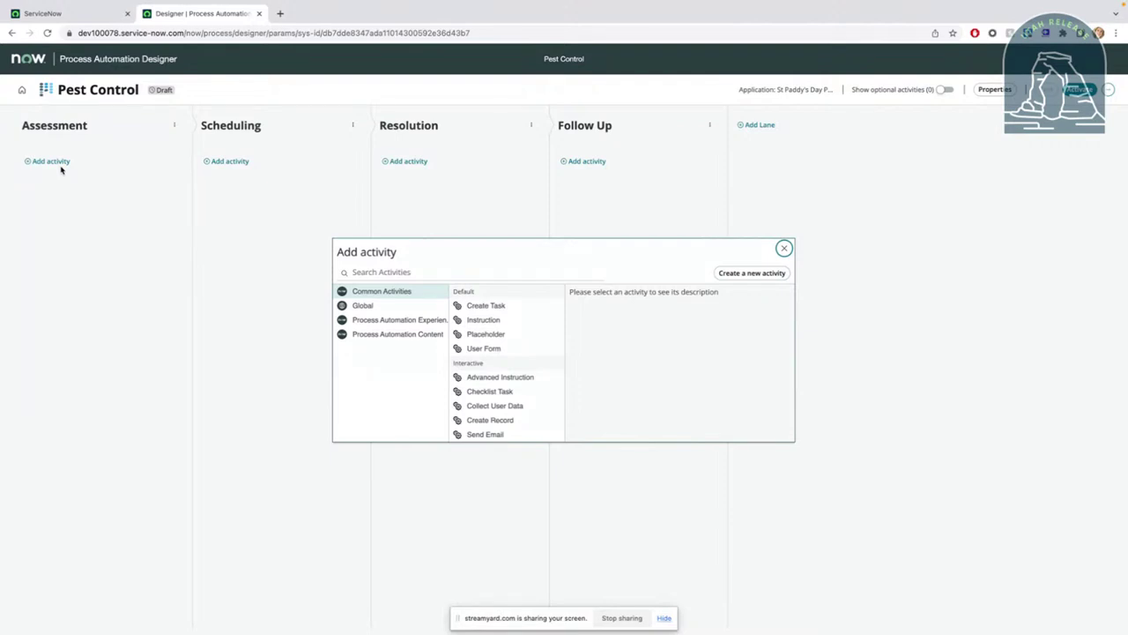
pyautogui.click(480, 334)
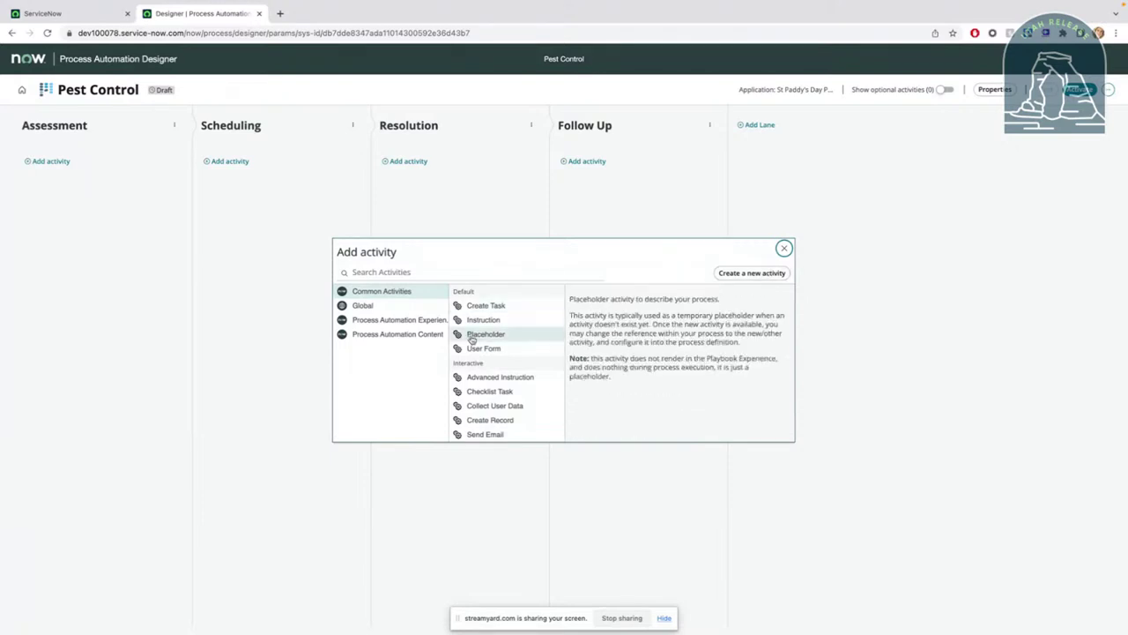
pyautogui.click(483, 337)
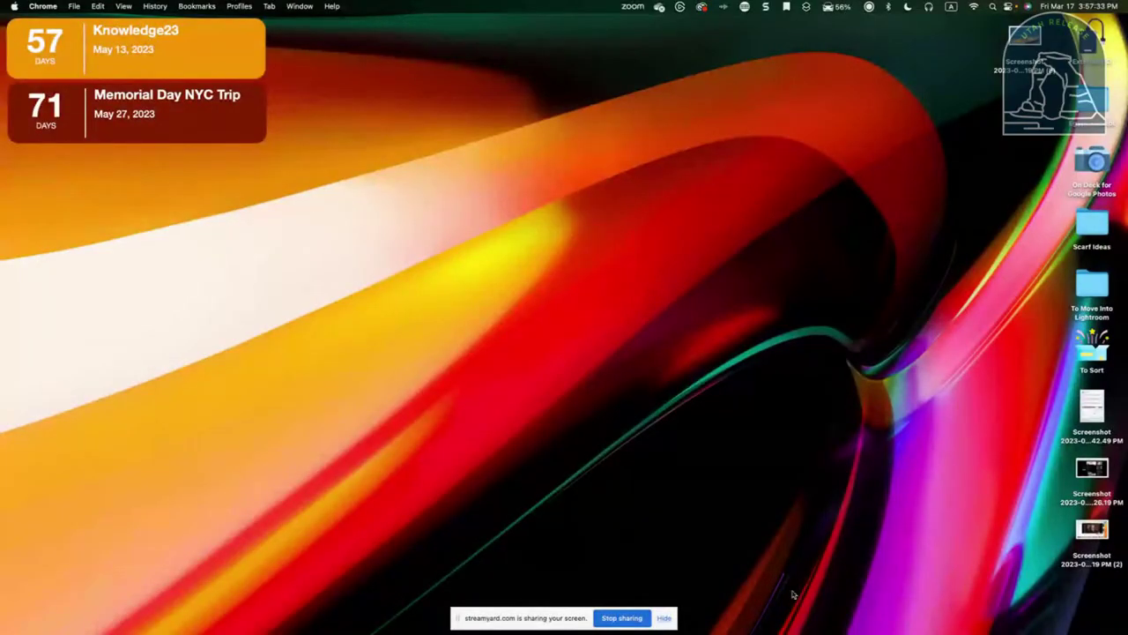
pyautogui.click(667, 621)
pyautogui.hotkey('ctrl', 'Right')
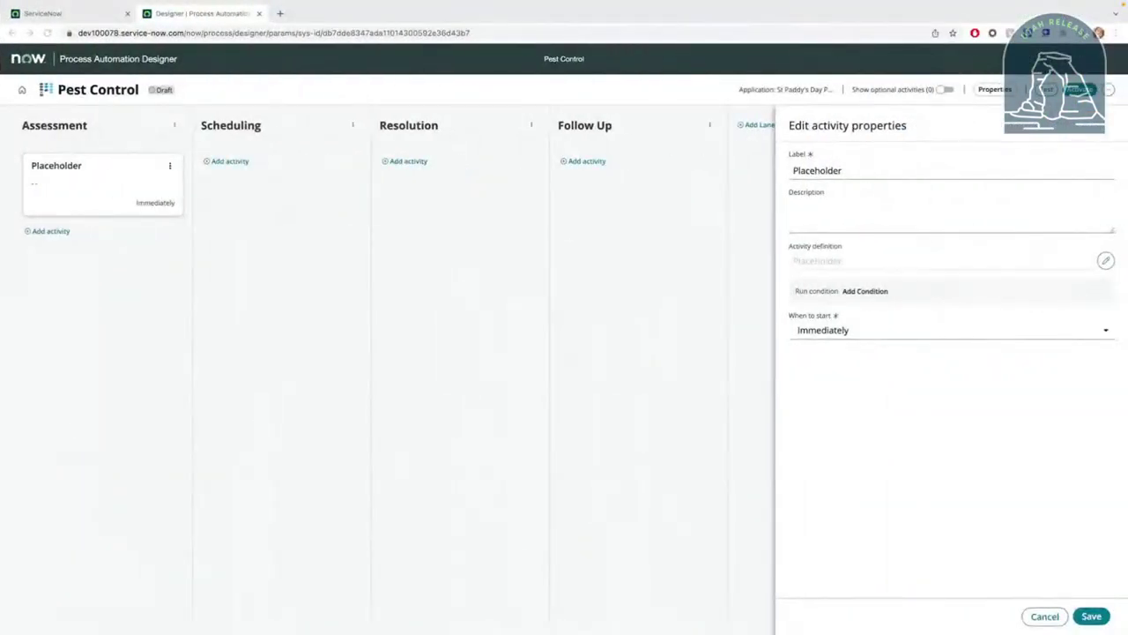
pyautogui.click(474, 392)
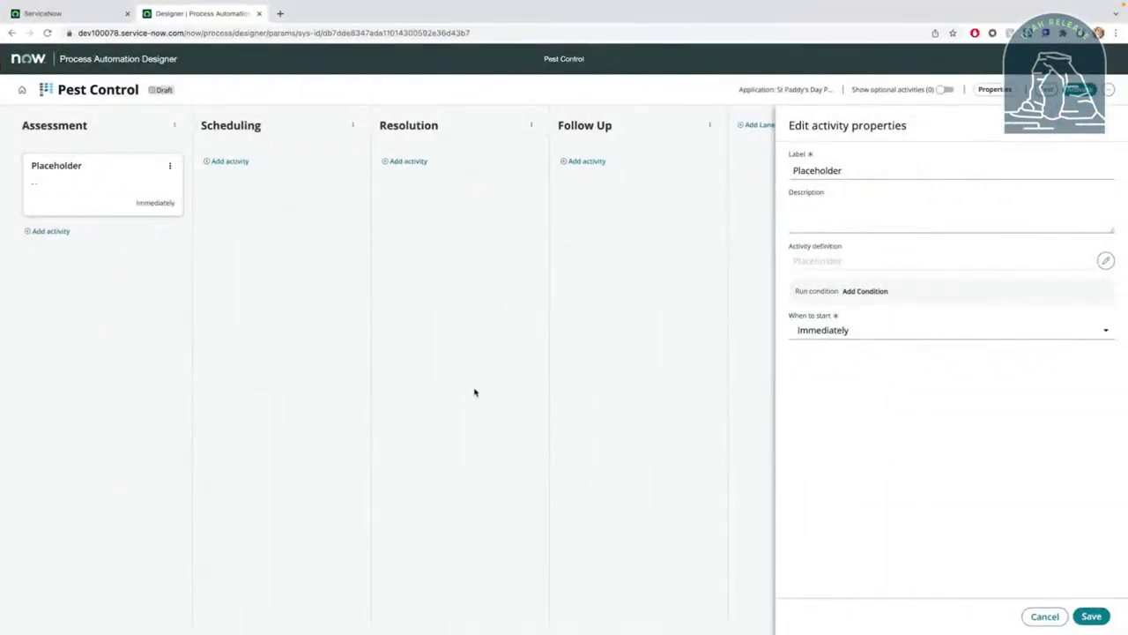
pyautogui.hotkey('ctrl', '+')
pyautogui.hotkey('ctrl', '+')
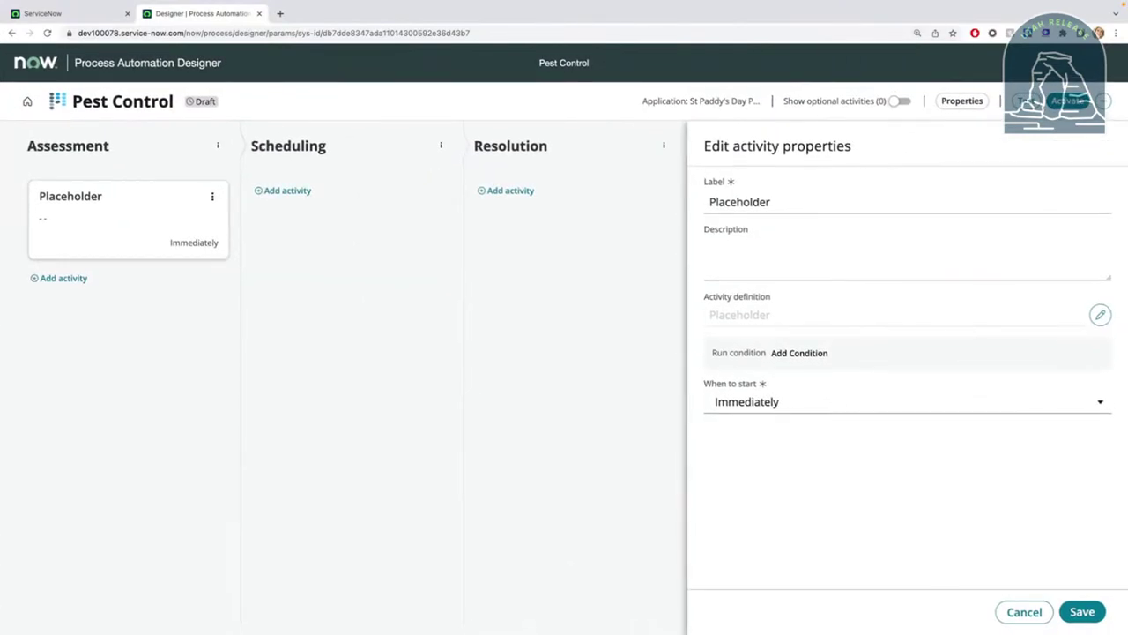
pyautogui.hotkey('ctrl', 'Up')
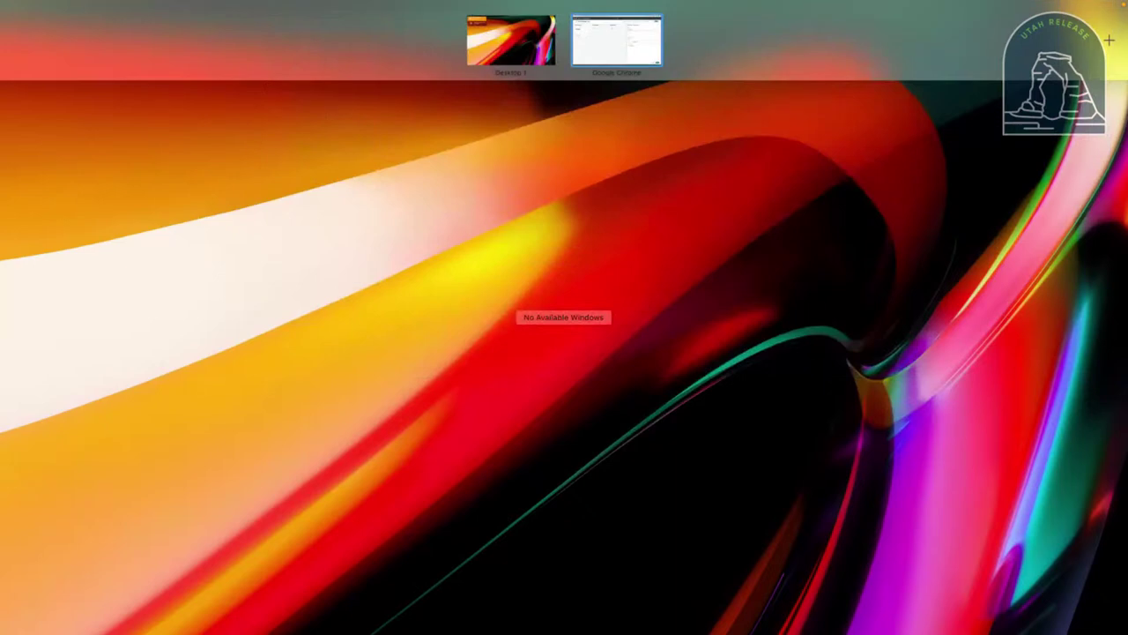
pyautogui.hotkey('ctrl', 'Up')
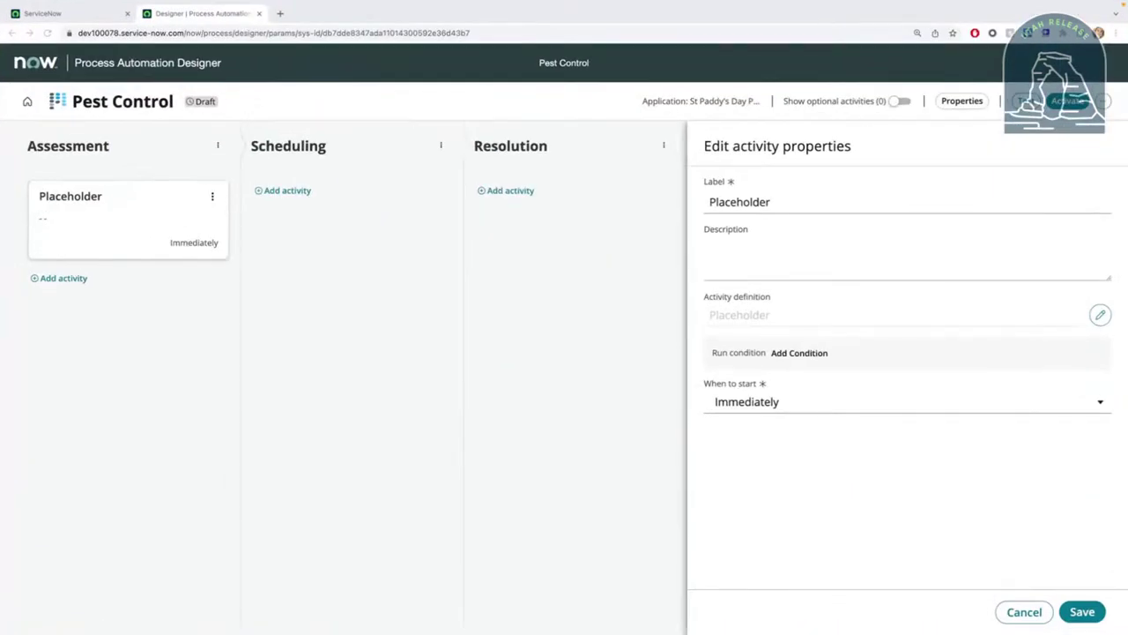
# - Save the Placeholder activity with its default properties
pyautogui.click(622, 448)
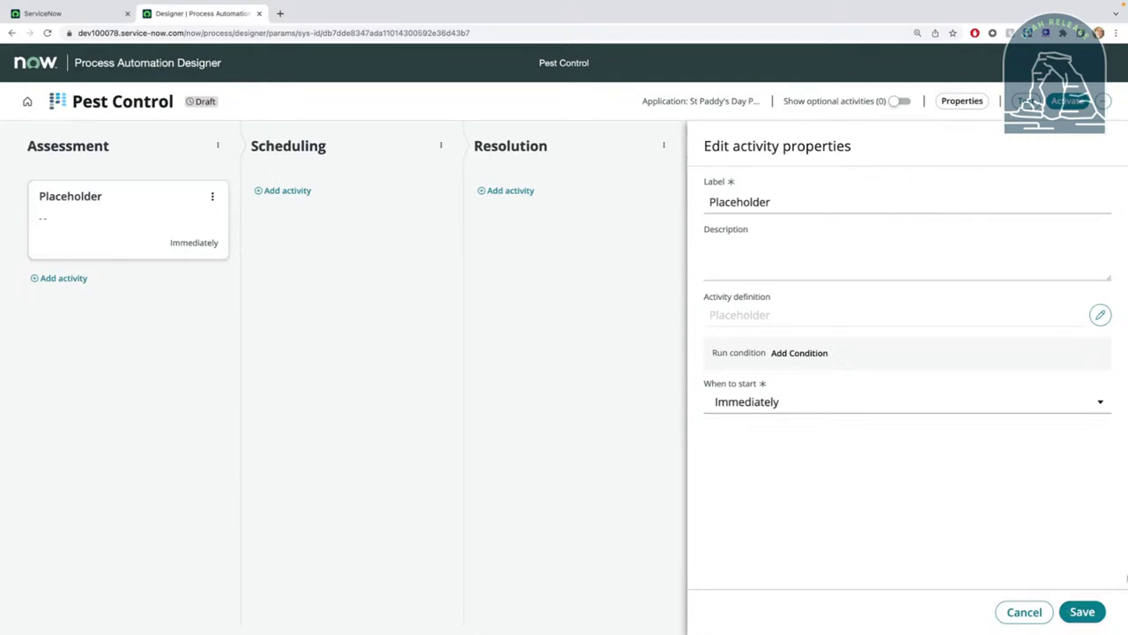
pyautogui.click(1081, 608)
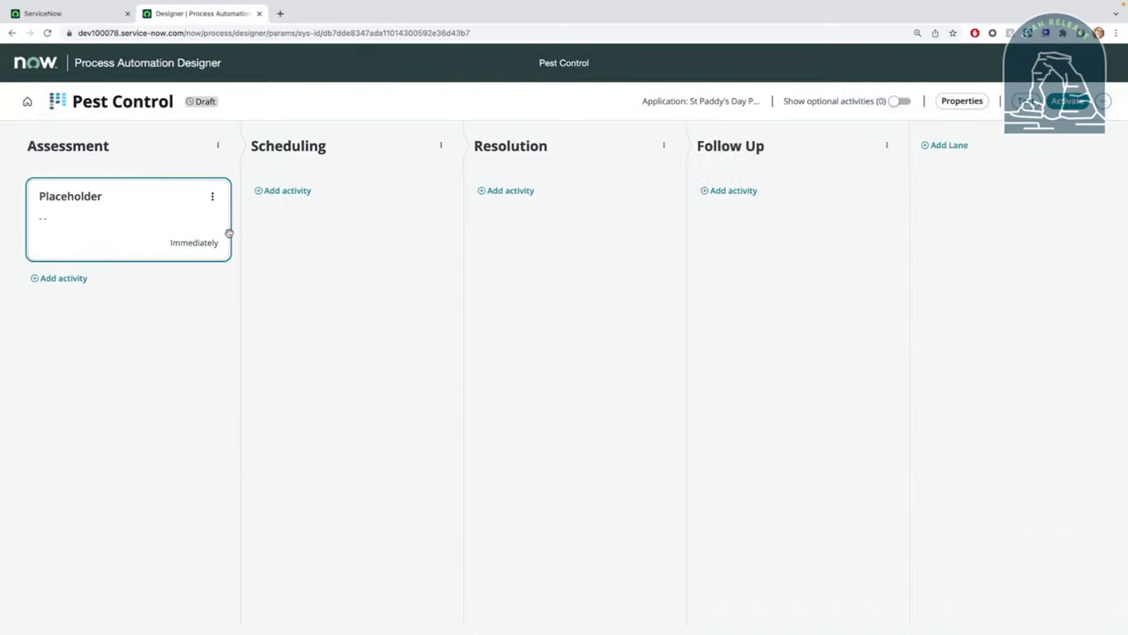
# - Add a Checklist Task activity to the Assessment lane and review its start options, keeping After Previous
pyautogui.click(69, 278)
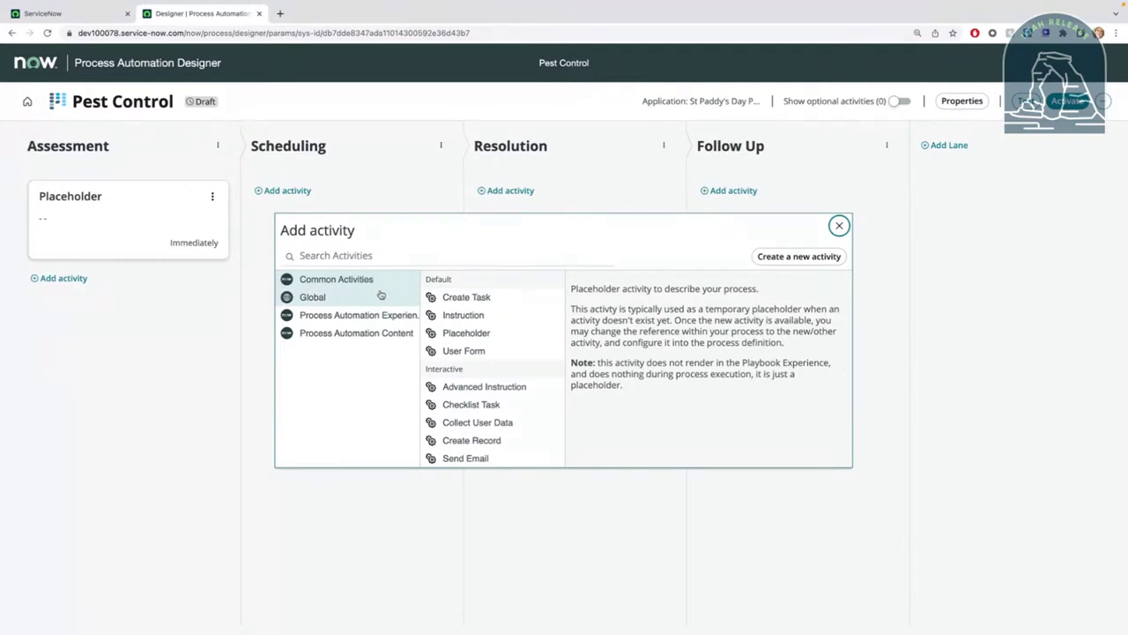
pyautogui.click(489, 404)
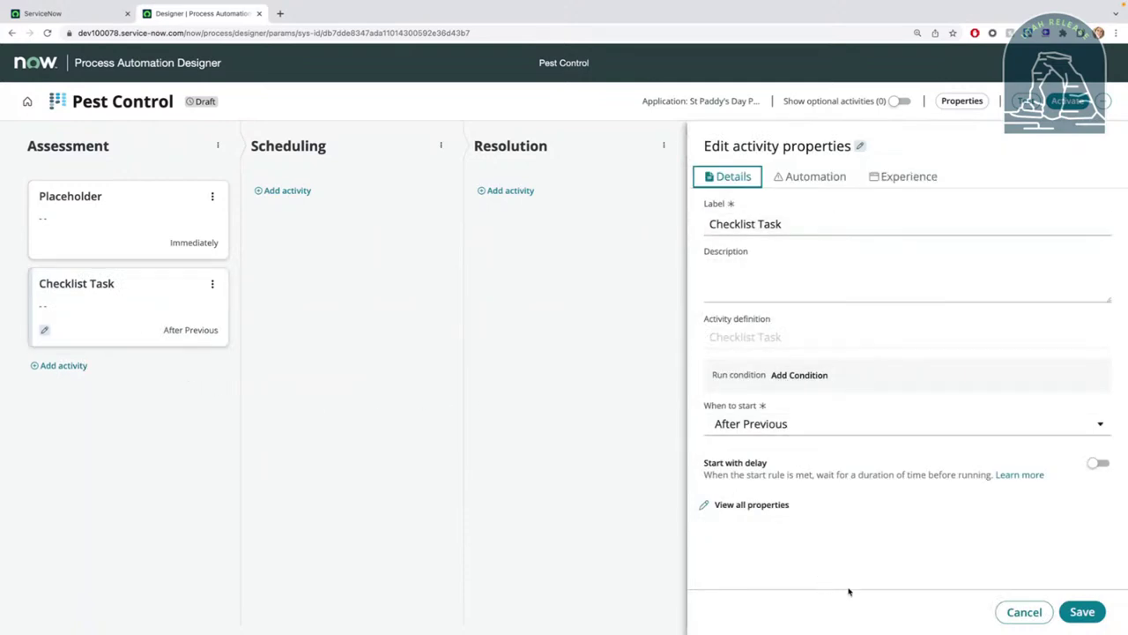
pyautogui.click(776, 429)
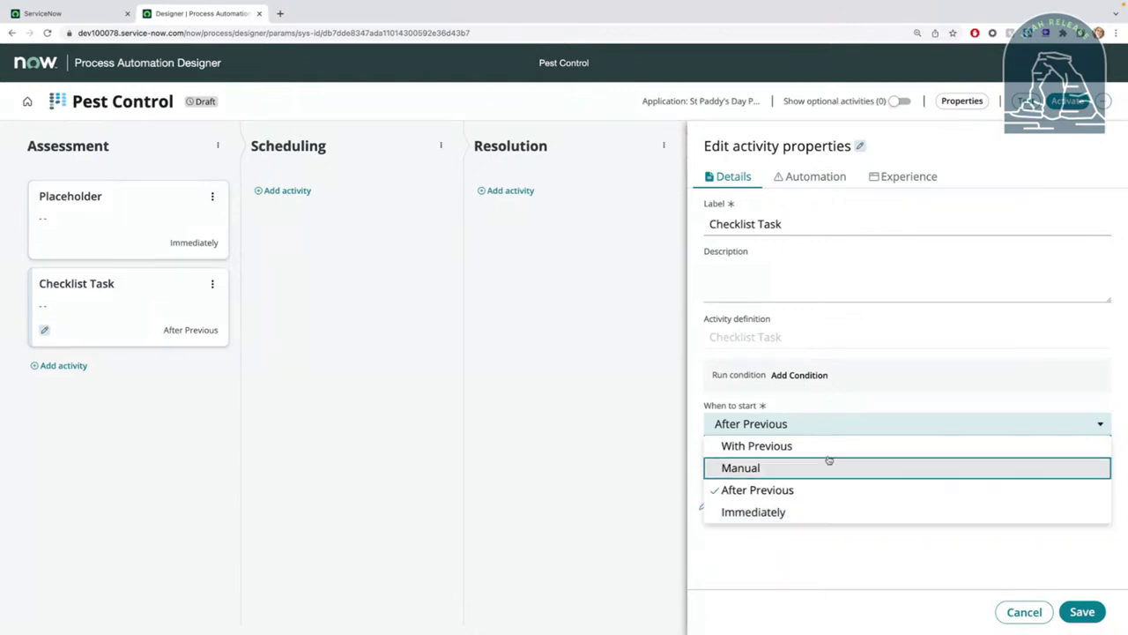
pyautogui.click(802, 411)
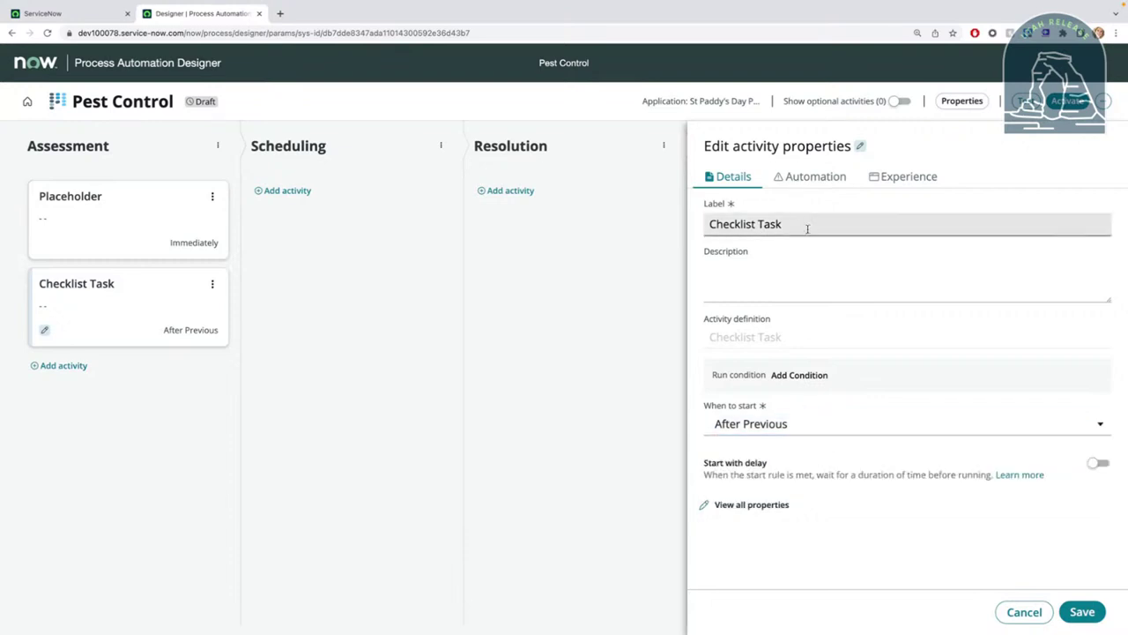
# - Set the checklist template in the Checklist Task's automation inputs to Incident Response Demo
pyautogui.click(800, 177)
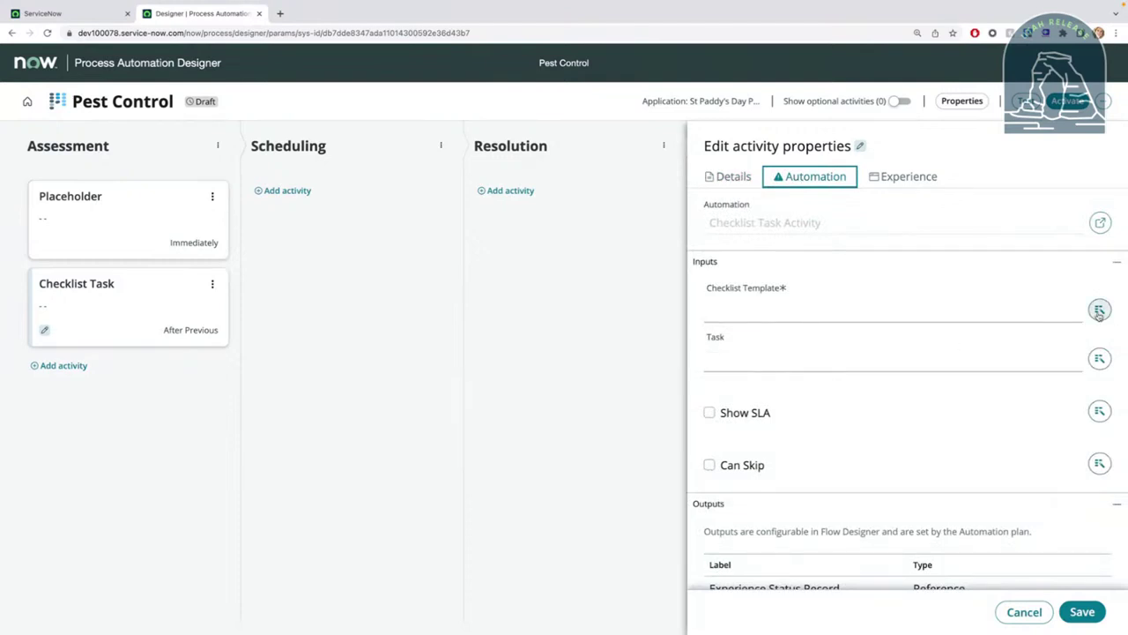
pyautogui.scroll(-3, 1099, 313)
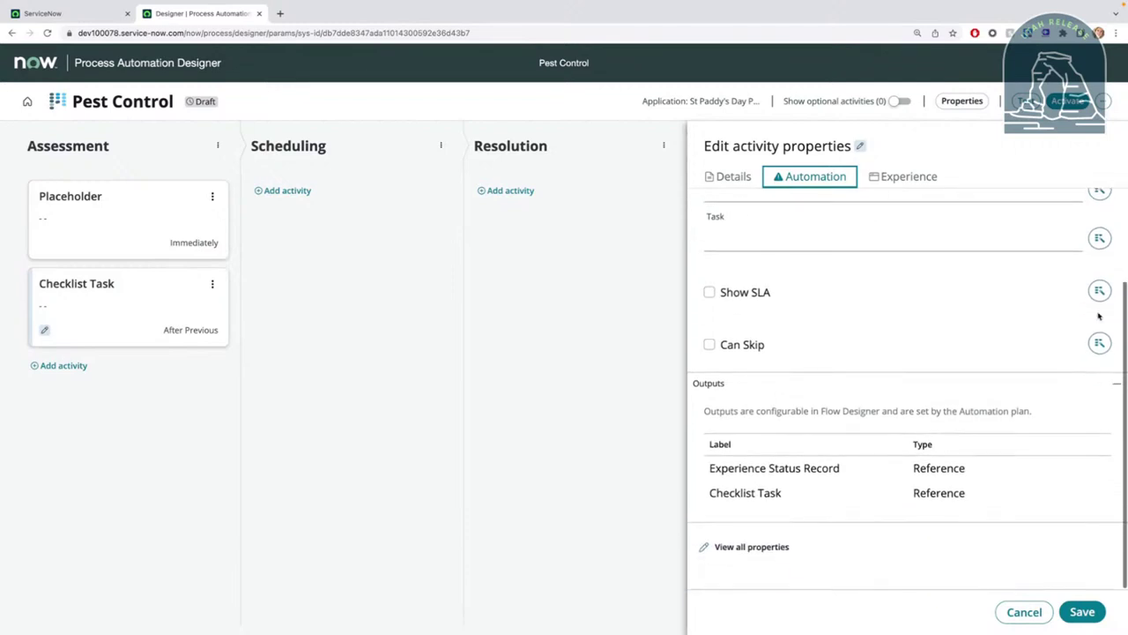
pyautogui.scroll(3, 1013, 371)
pyautogui.click(748, 306)
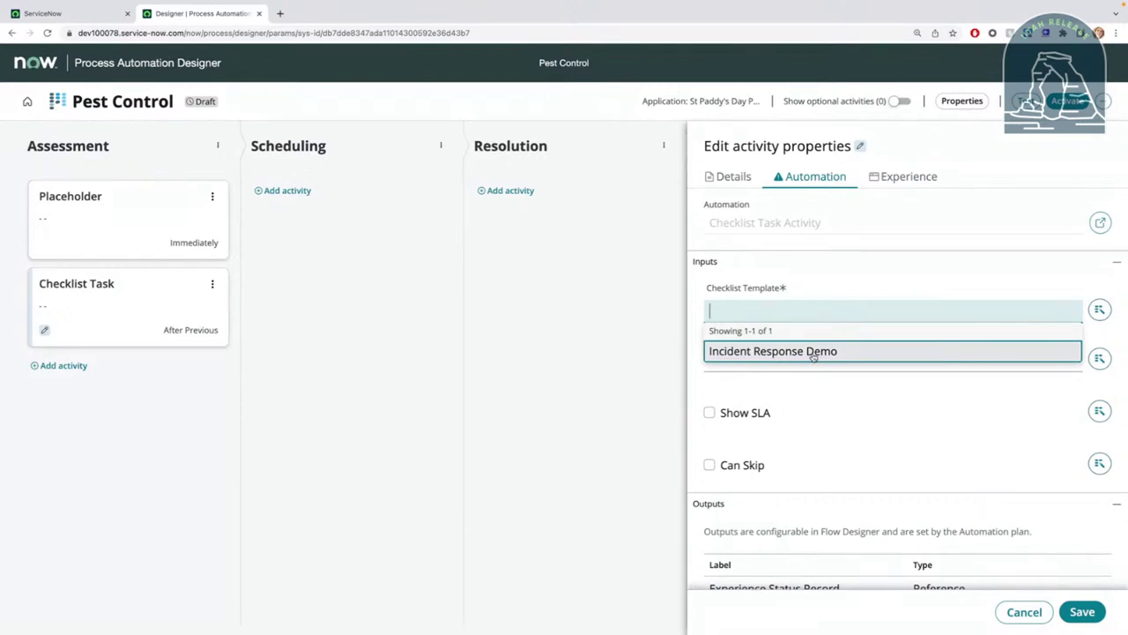
pyautogui.click(812, 353)
# - Map the Checklist Task's Task input to the Pest Control Request Record from the trigger
pyautogui.click(806, 357)
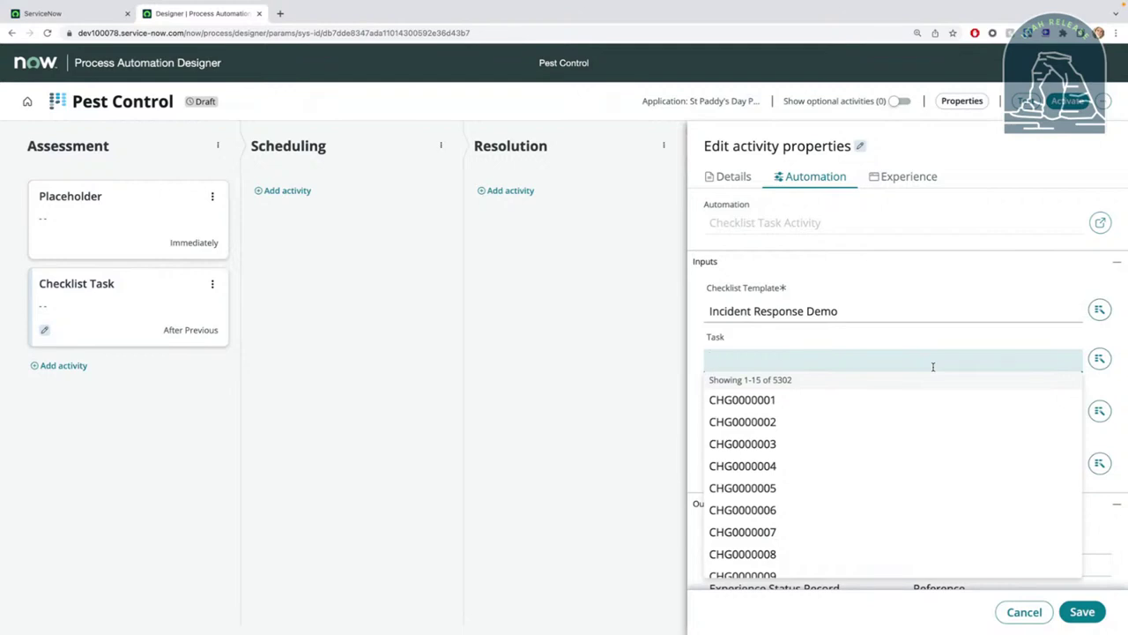
pyautogui.click(1094, 361)
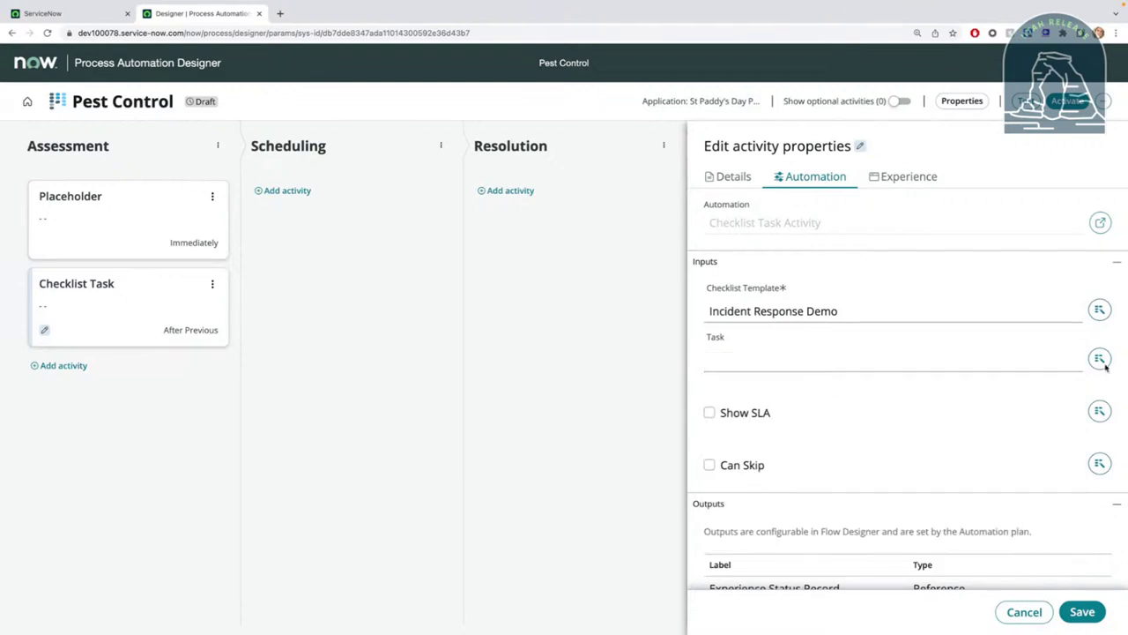
pyautogui.click(1099, 361)
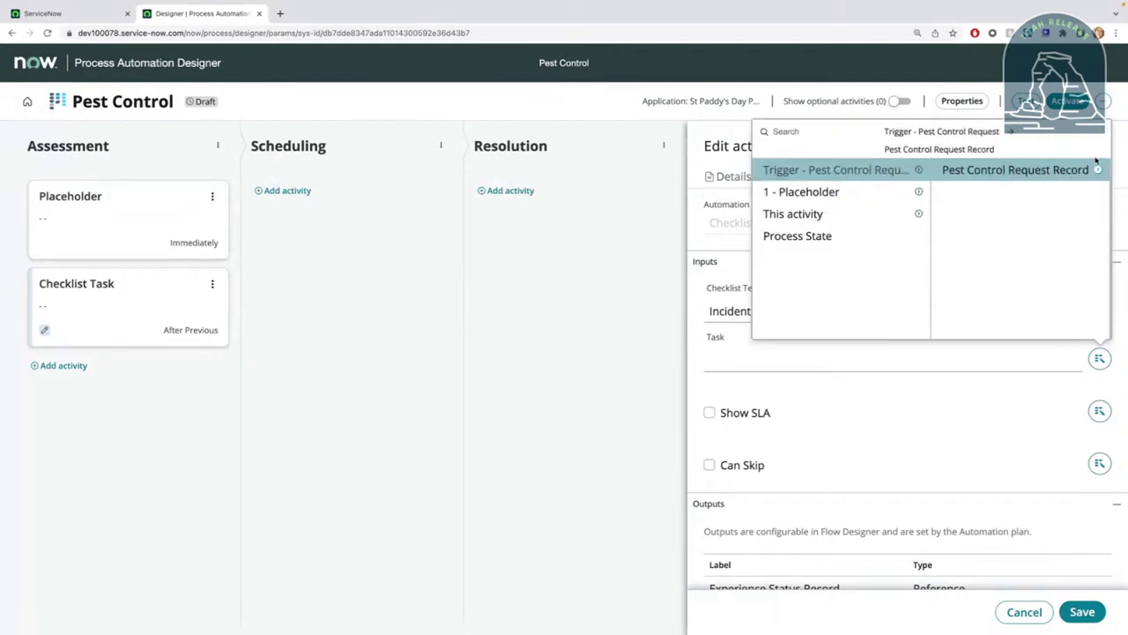
pyautogui.click(1098, 155)
pyautogui.click(1036, 175)
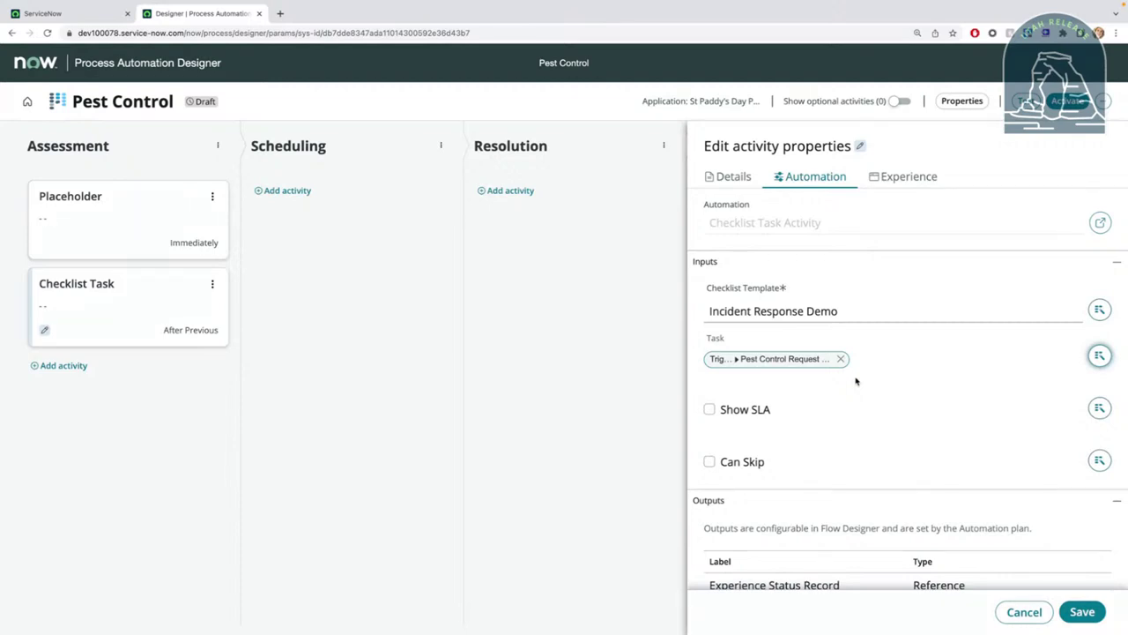
# - Review the Checklist Task's automation inputs, outputs and experience settings, and save the activity
pyautogui.scroll(-2, 856, 381)
pyautogui.scroll(2, 728, 447)
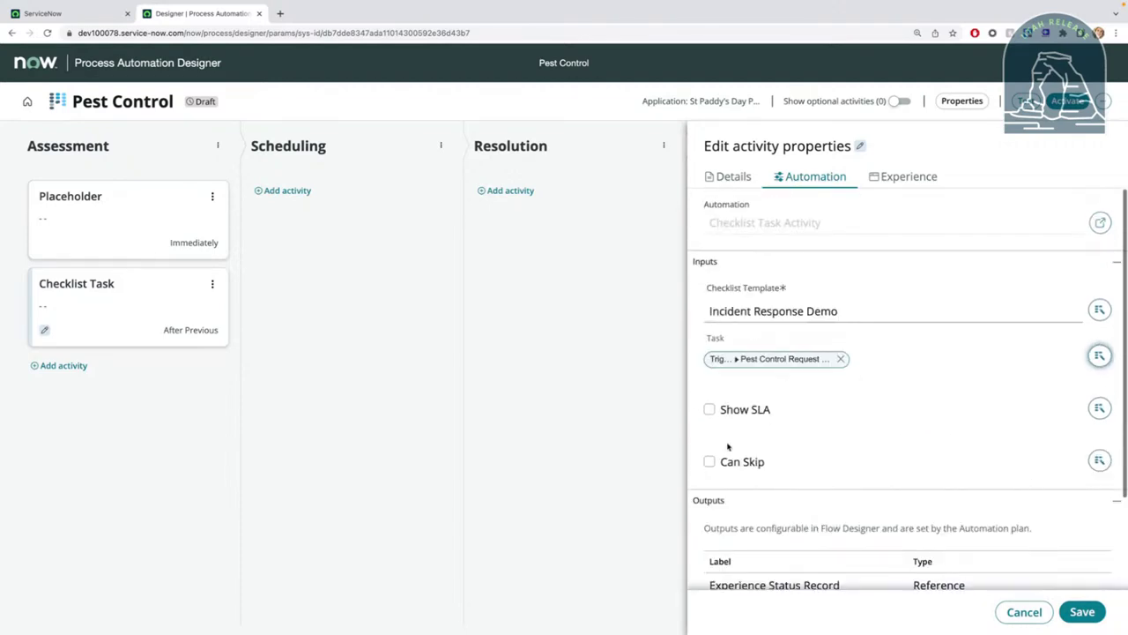
pyautogui.scroll(-2, 724, 402)
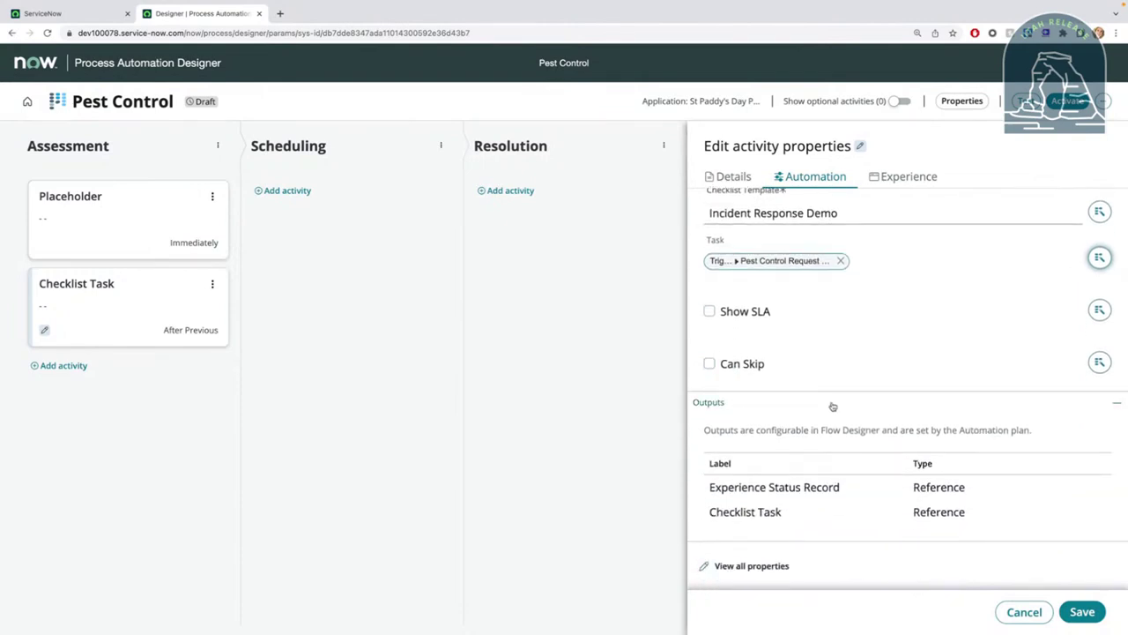
pyautogui.scroll(1, 831, 405)
pyautogui.scroll(-2, 833, 403)
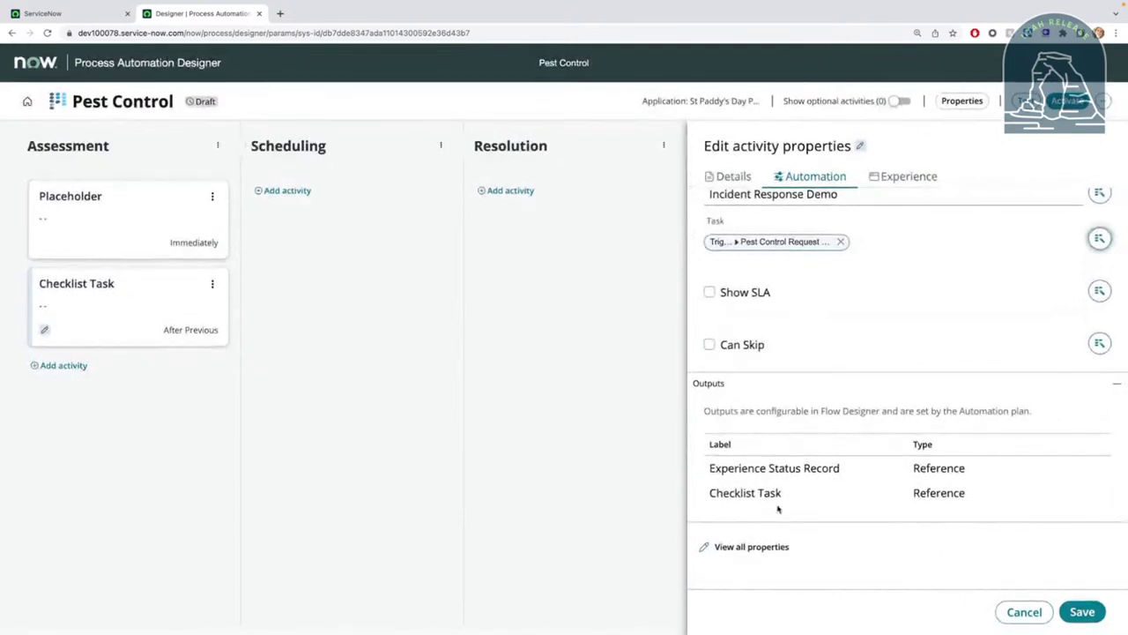
pyautogui.click(903, 176)
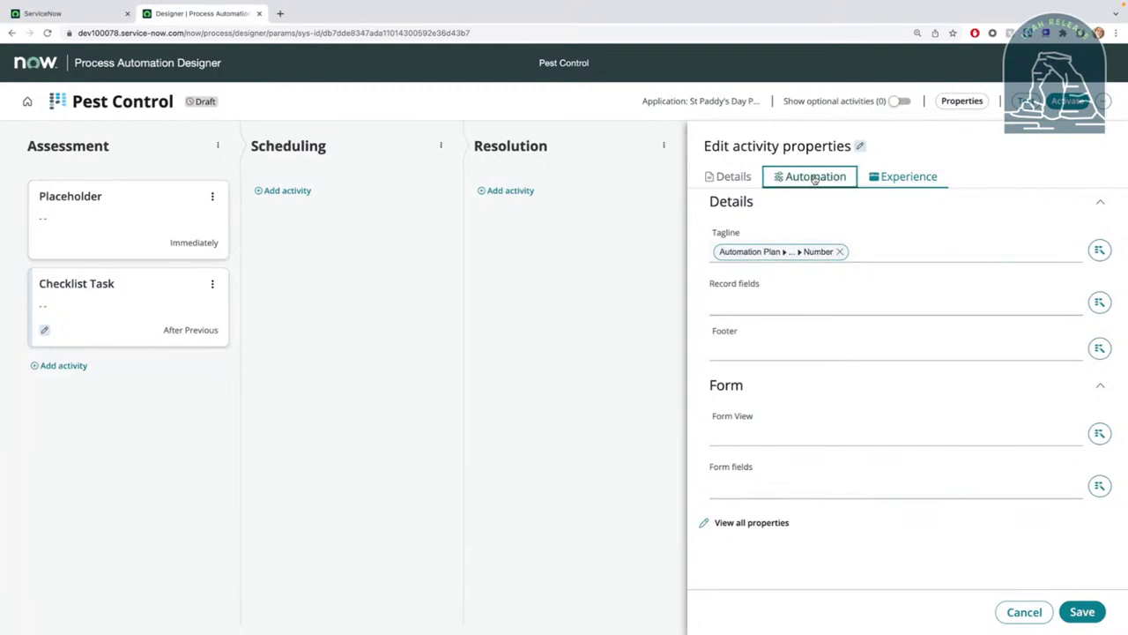
pyautogui.click(728, 176)
pyautogui.click(1084, 612)
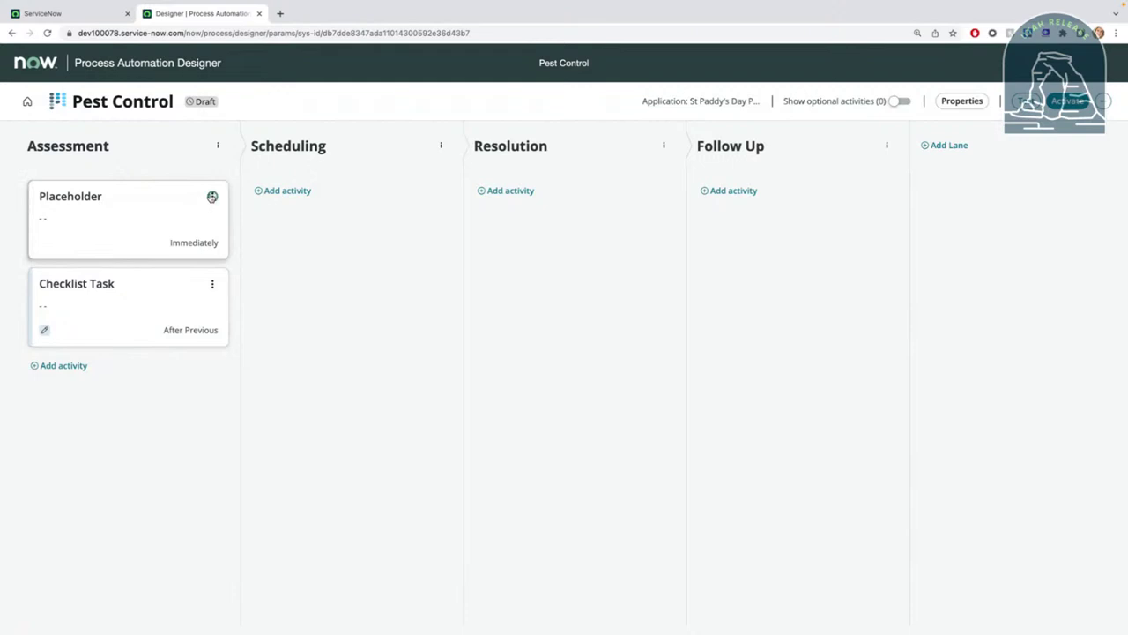
# - Delete the Placeholder activity from the Assessment lane
pyautogui.click(213, 195)
pyautogui.click(252, 265)
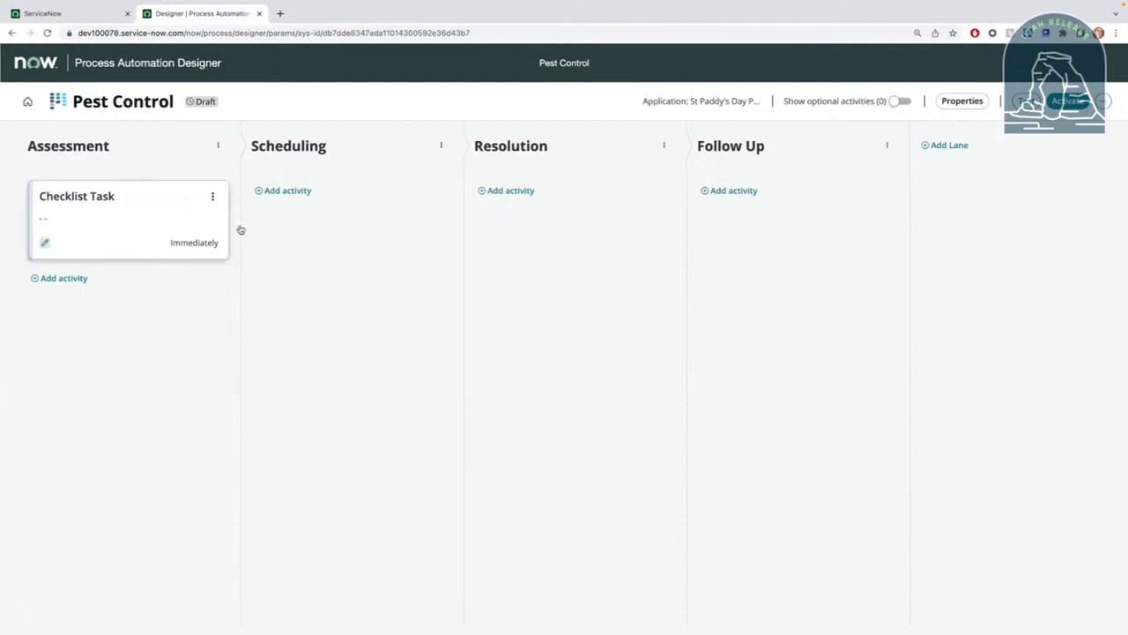
# - Add a Send Email activity to the Scheduling lane and move it above the Checklist Task in the Assessment lane
pyautogui.click(284, 190)
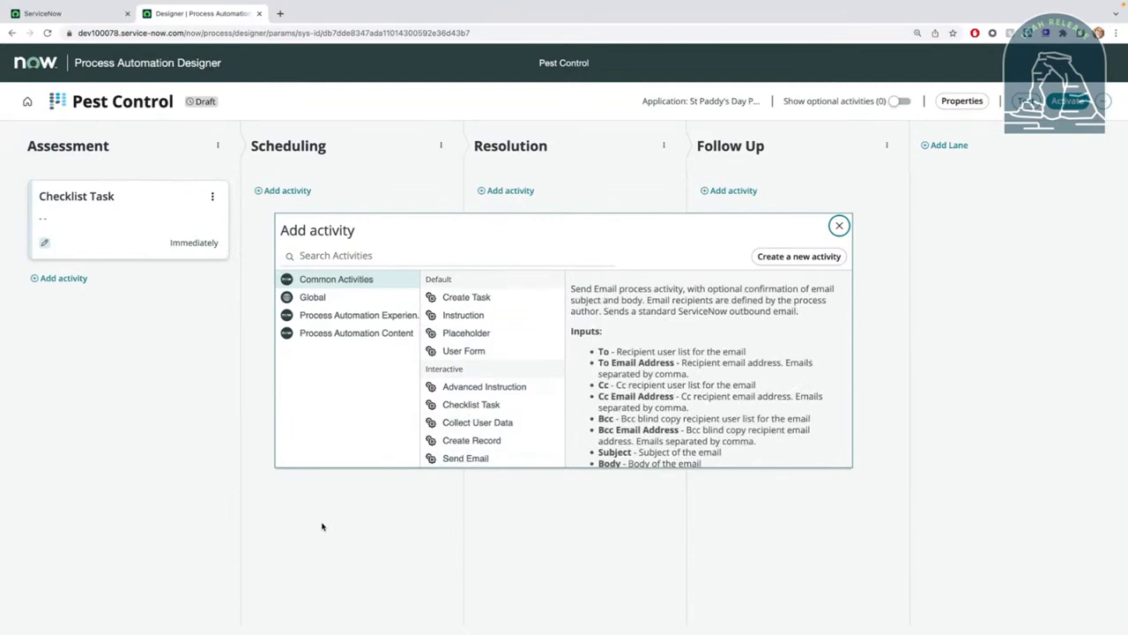
pyautogui.click(863, 557)
pyautogui.click(381, 298)
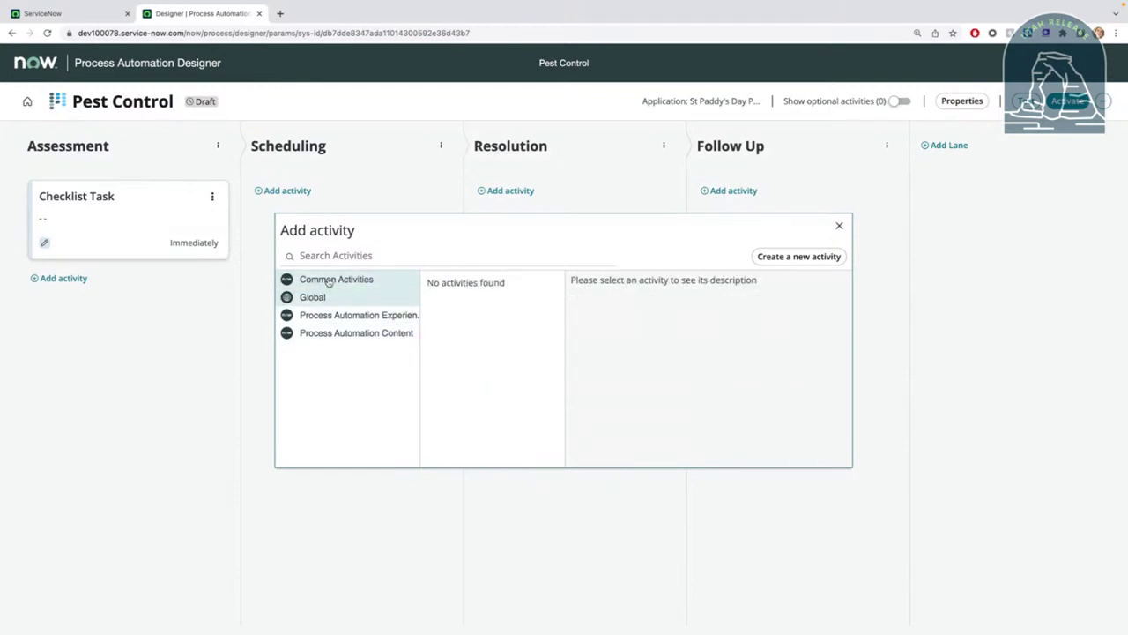
pyautogui.click(340, 282)
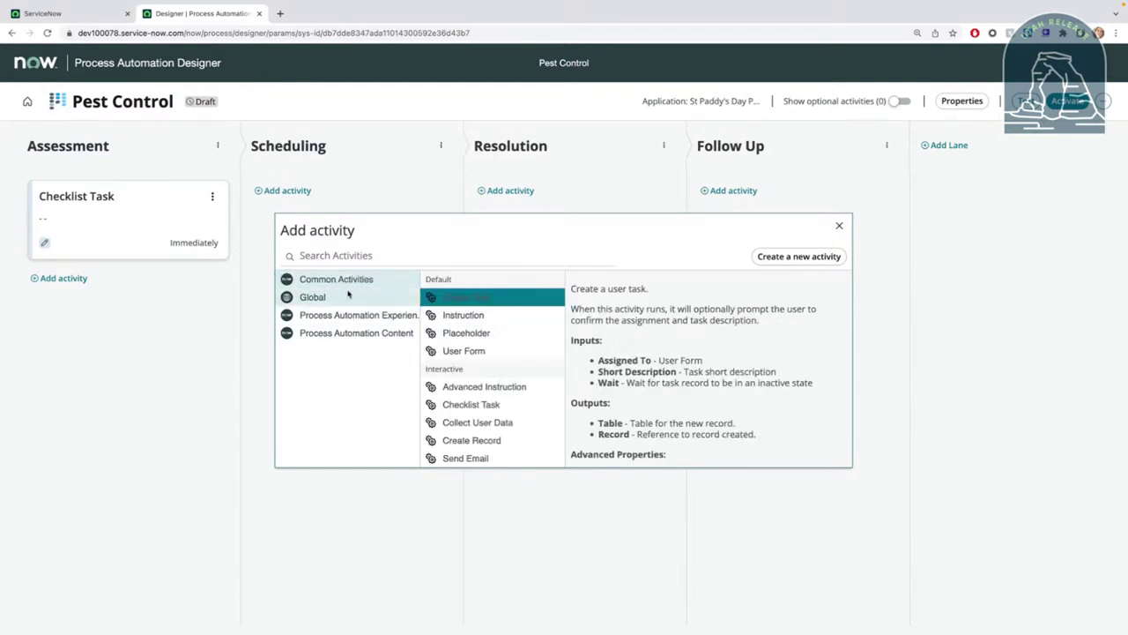
pyautogui.click(495, 463)
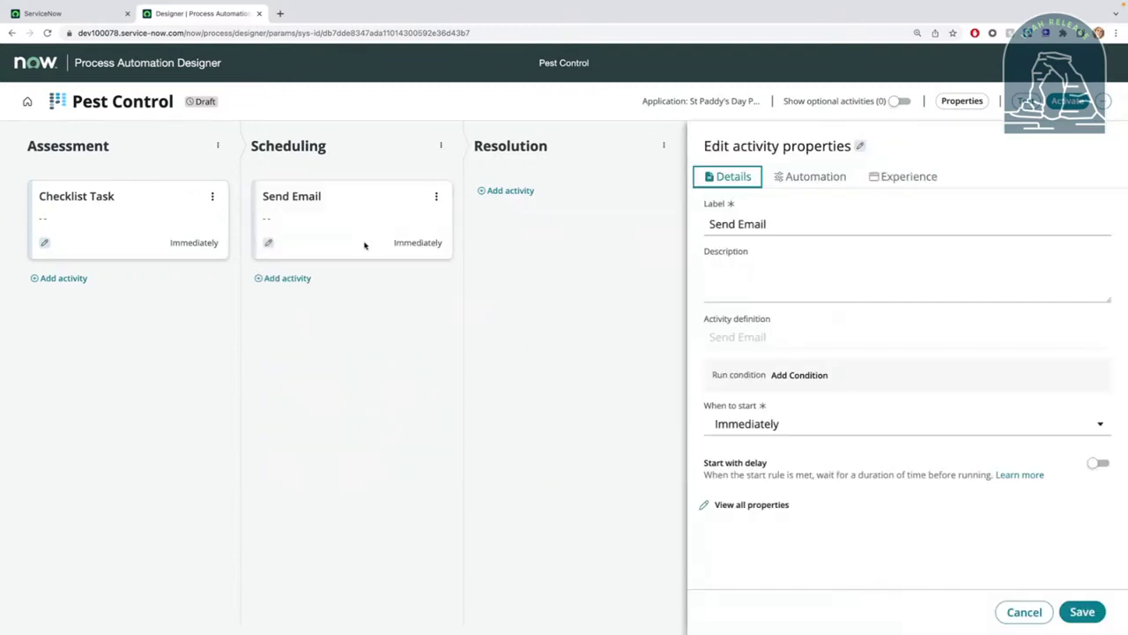
pyautogui.moveTo(364, 244); pyautogui.dragTo(146, 226)
pyautogui.click(134, 236)
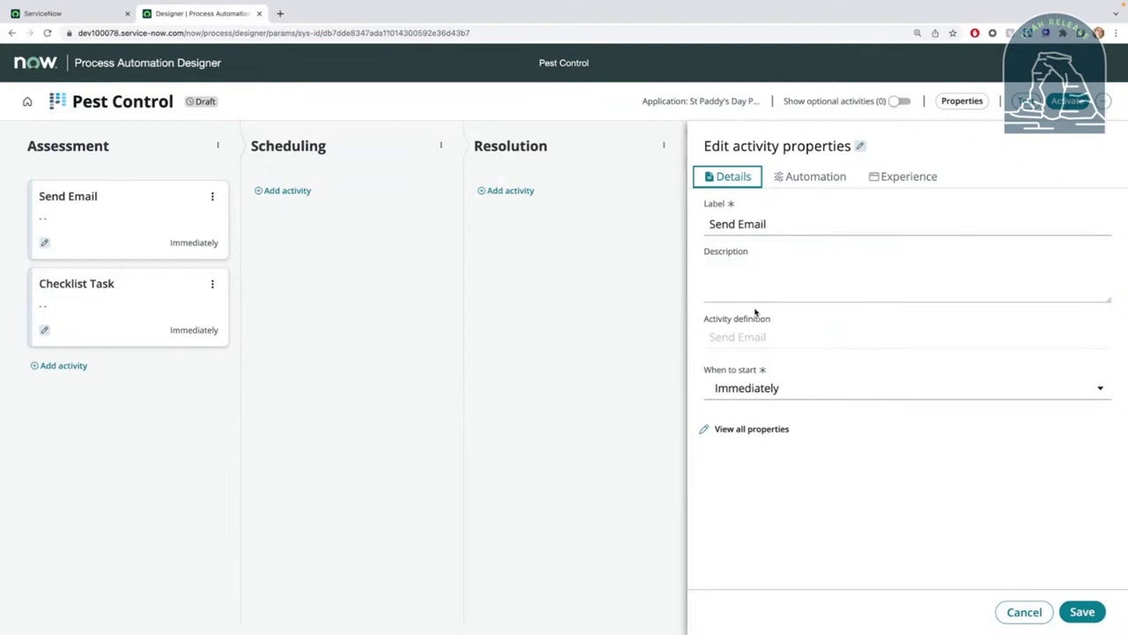
# - Enter "New Pest Control Request:" as the subject in the Send Email activity's automation inputs
pyautogui.click(811, 178)
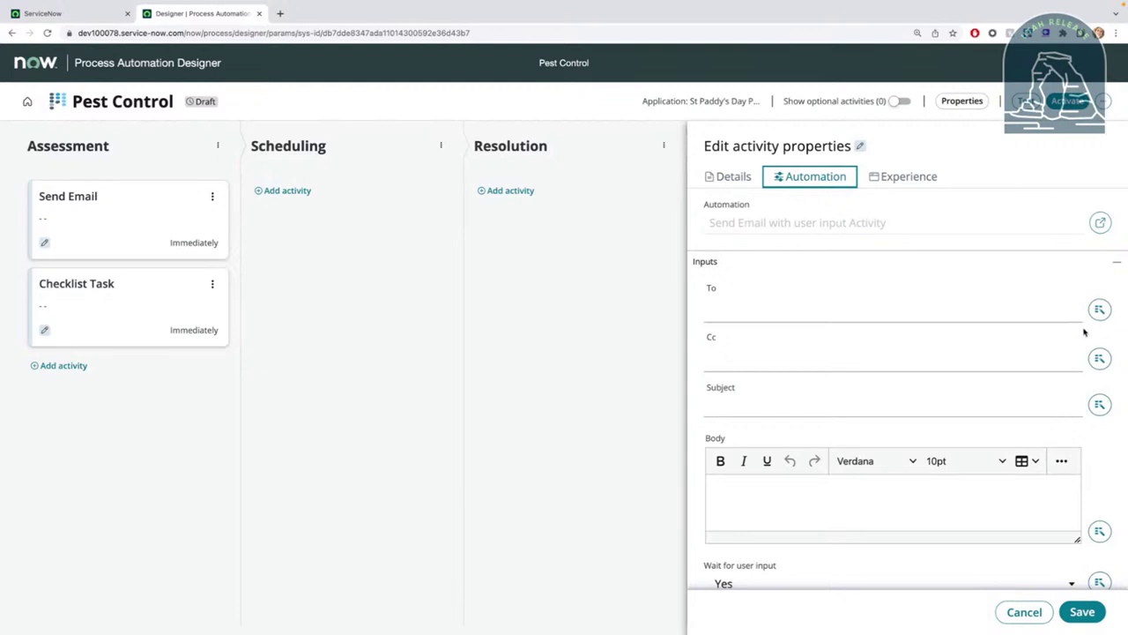
pyautogui.click(757, 401)
pyautogui.write('Ne')
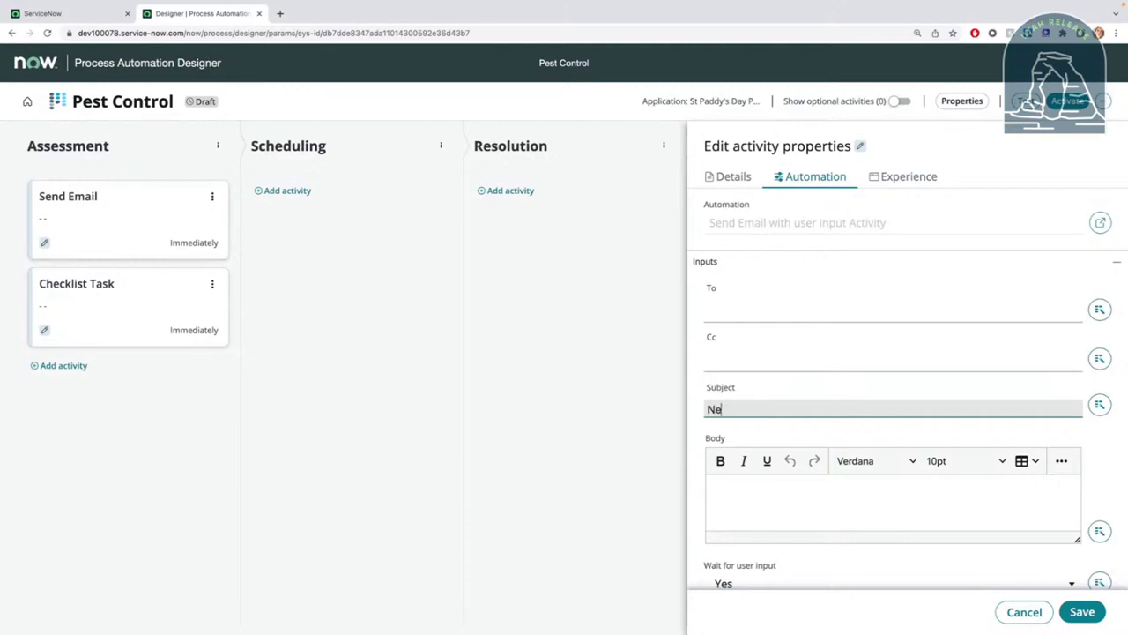
pyautogui.write('w Pest Control Request')
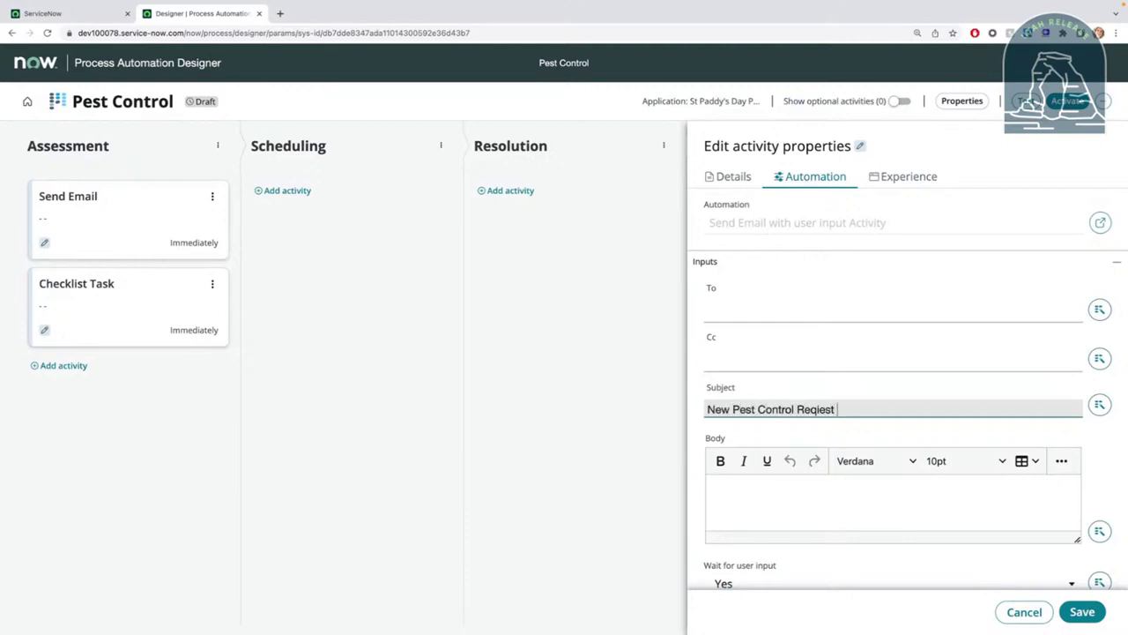
pyautogui.press('BackSpace')
pyautogui.press('BackSpace')
pyautogui.press('BackSpace')
pyautogui.press('BackSpace')
pyautogui.write('uest:')
pyautogui.click(1099, 404)
pyautogui.click(1098, 201)
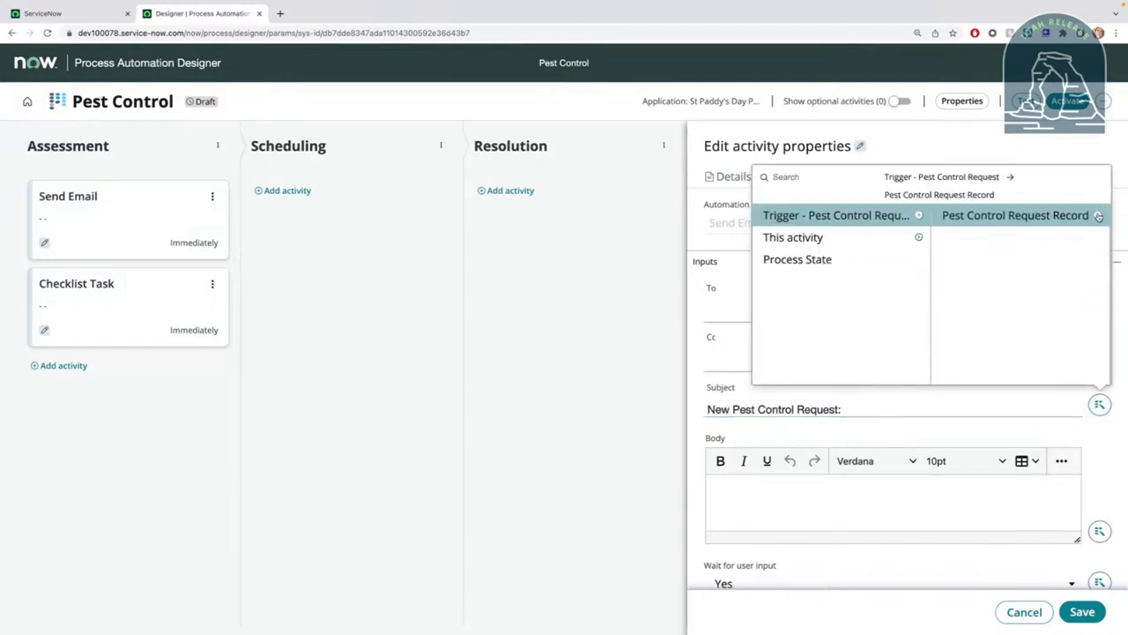
pyautogui.click(1099, 215)
pyautogui.scroll(-4, 1017, 276)
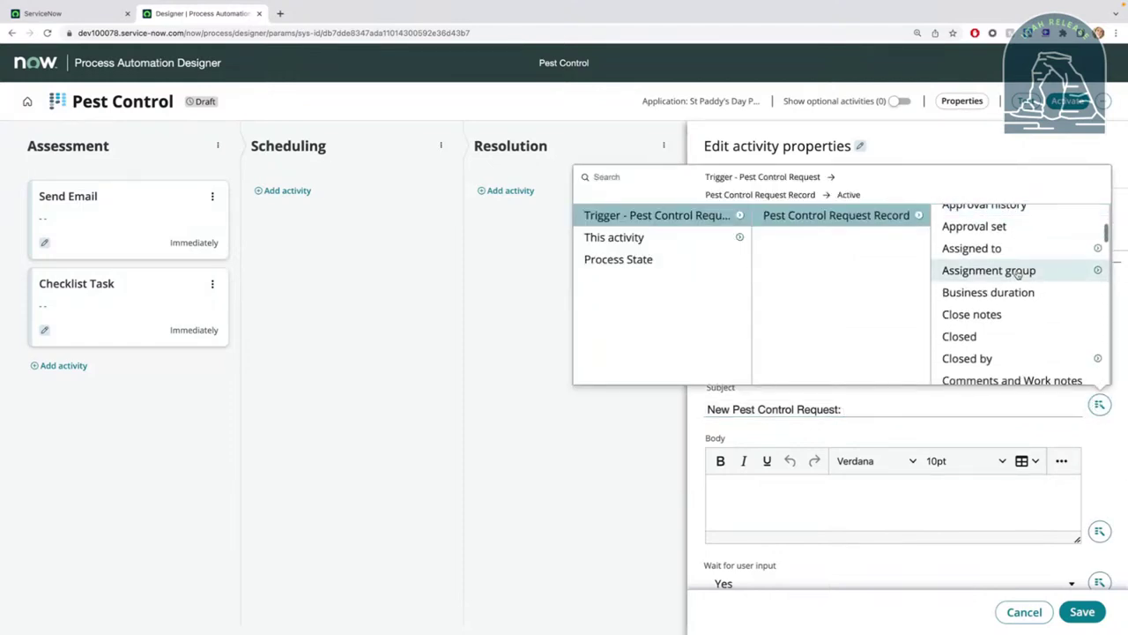
pyautogui.click(996, 270)
pyautogui.click(974, 406)
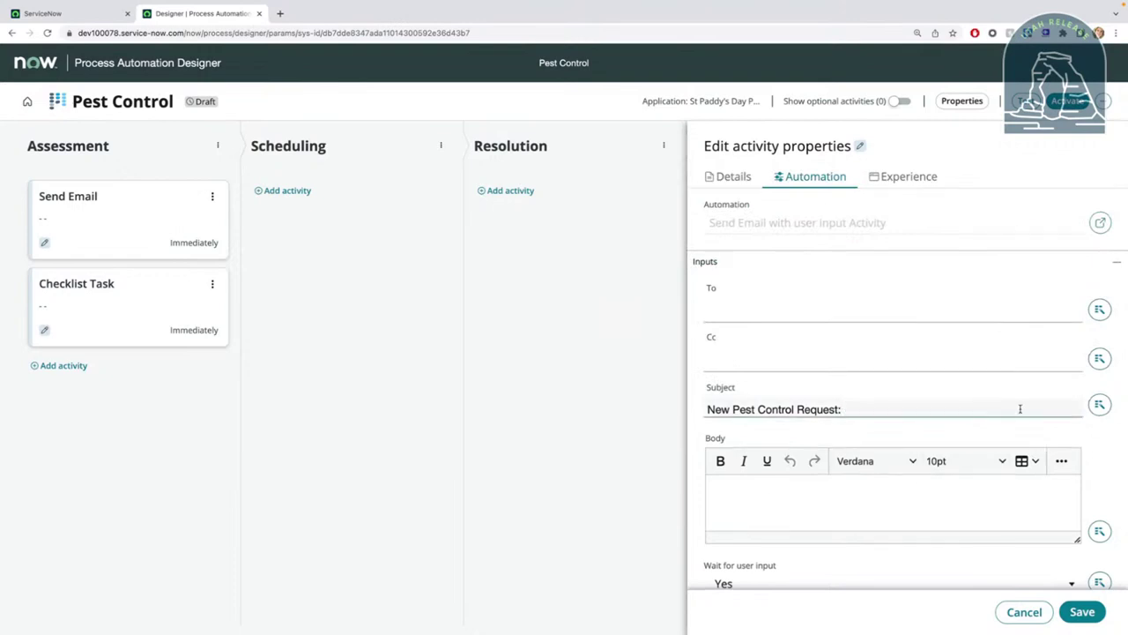
# - Map the Send Email activity's To input to the Assignment group of the trigger's Pest Control Request Record
pyautogui.click(873, 314)
pyautogui.click(1098, 310)
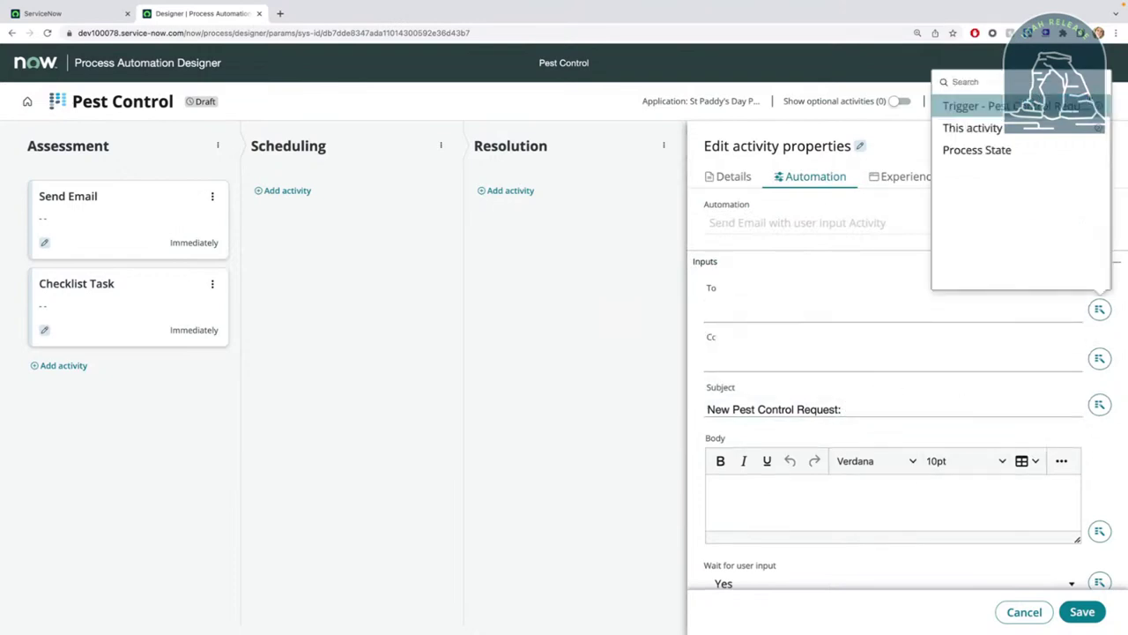
pyautogui.click(1097, 106)
pyautogui.click(1097, 124)
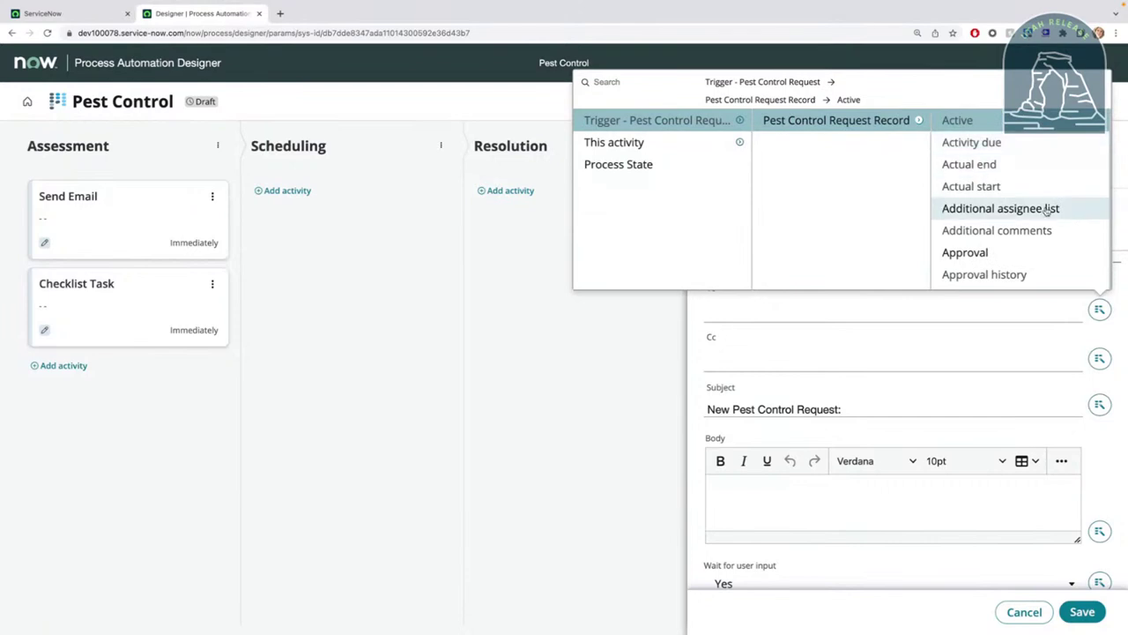
pyautogui.scroll(-3, 1049, 212)
pyautogui.click(1072, 232)
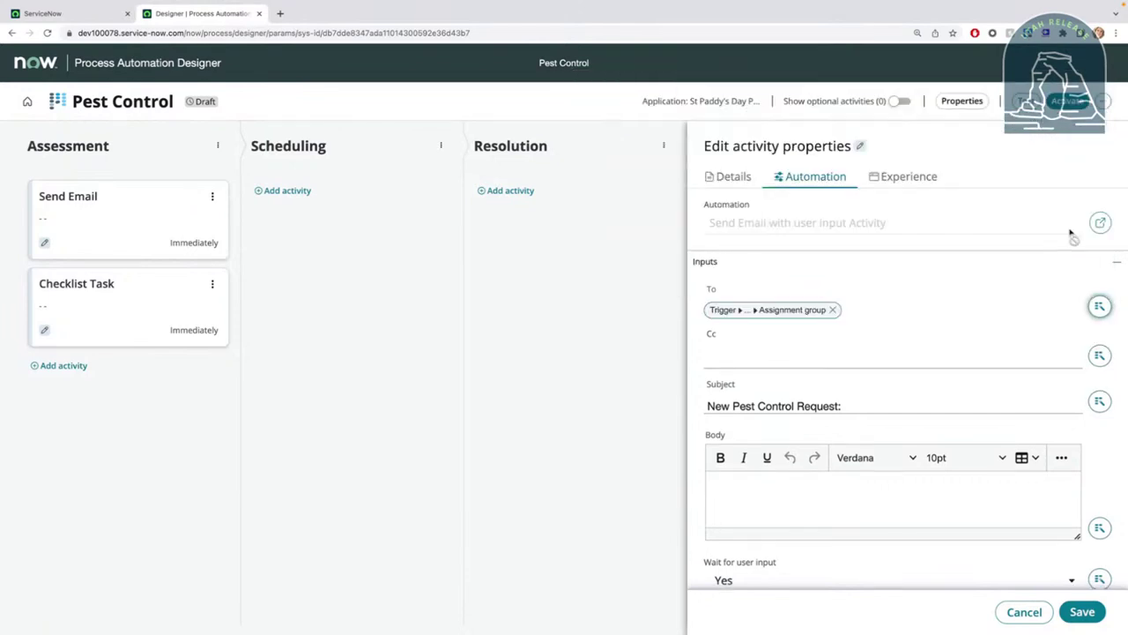
# - Append the Number field of the trigger's Pest Control Request Record to the end of the email subject
pyautogui.click(895, 404)
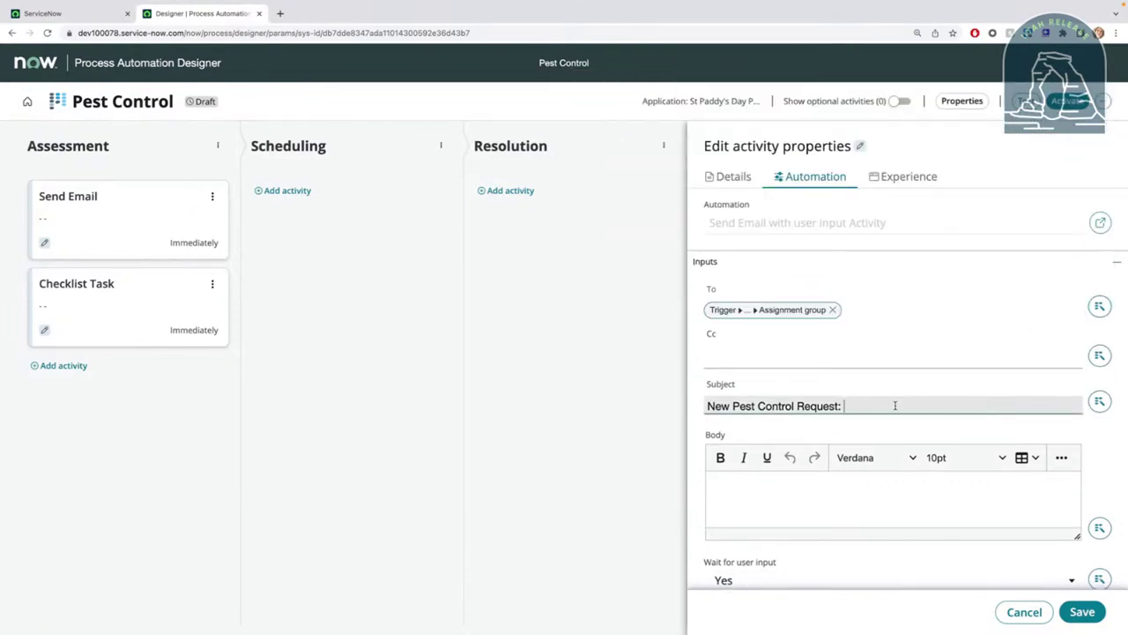
pyautogui.click(1099, 402)
pyautogui.click(1097, 195)
pyautogui.click(1099, 212)
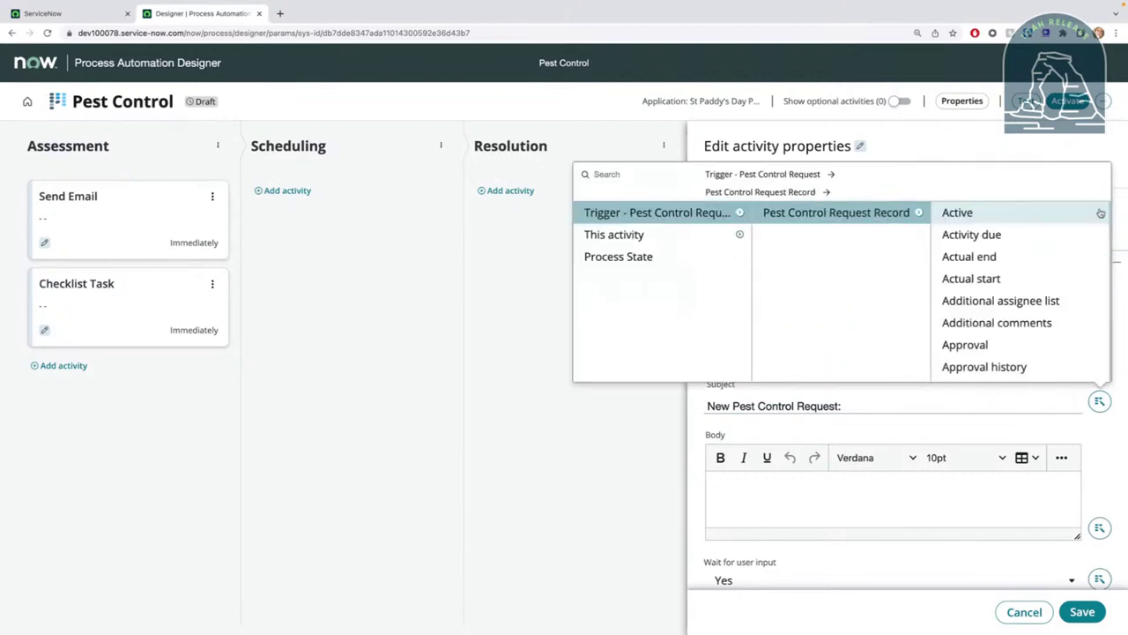
pyautogui.scroll(-8, 1028, 247)
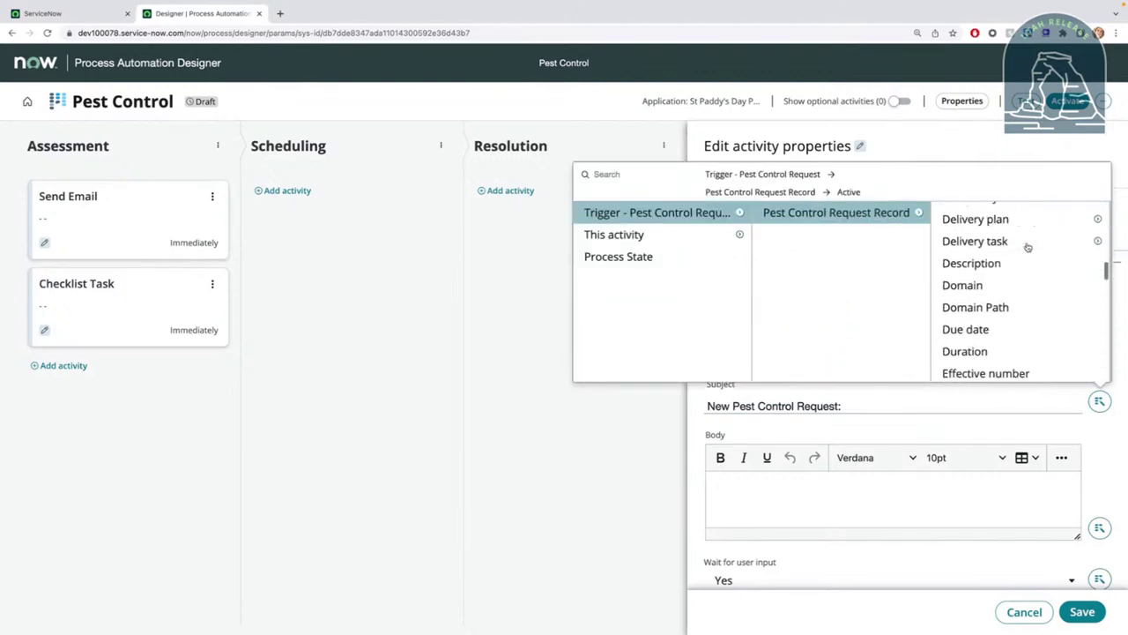
pyautogui.scroll(-6, 1027, 247)
pyautogui.click(1027, 247)
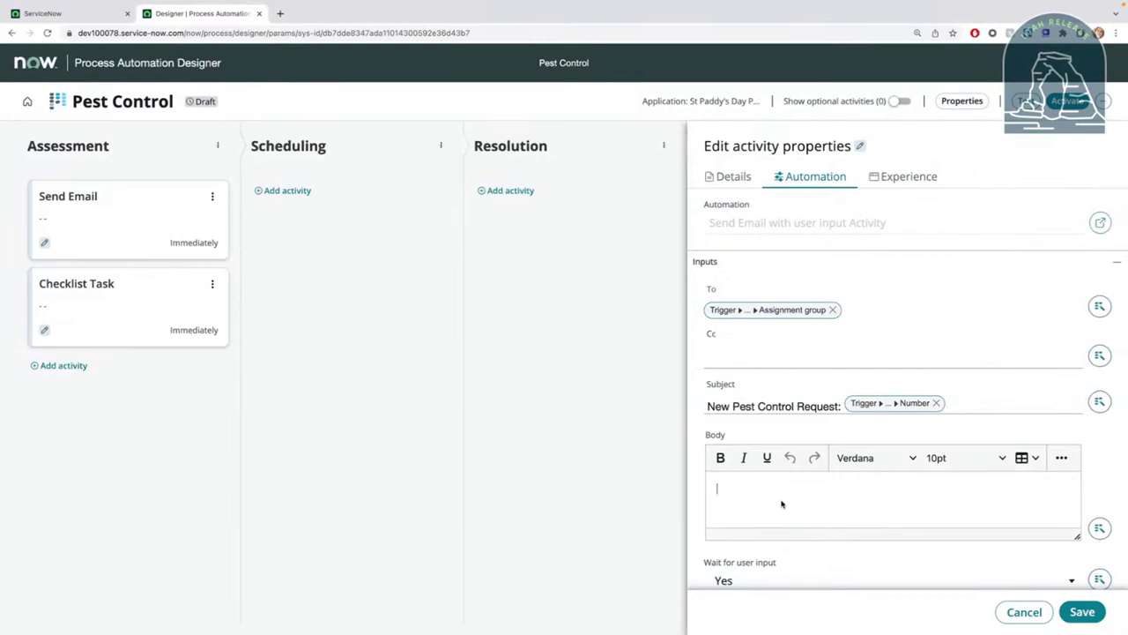
# - Write "Heyo! New snake - go get 'em" as the email body
pyautogui.click(781, 504)
pyautogui.write("Heyo! New snake - go get '")
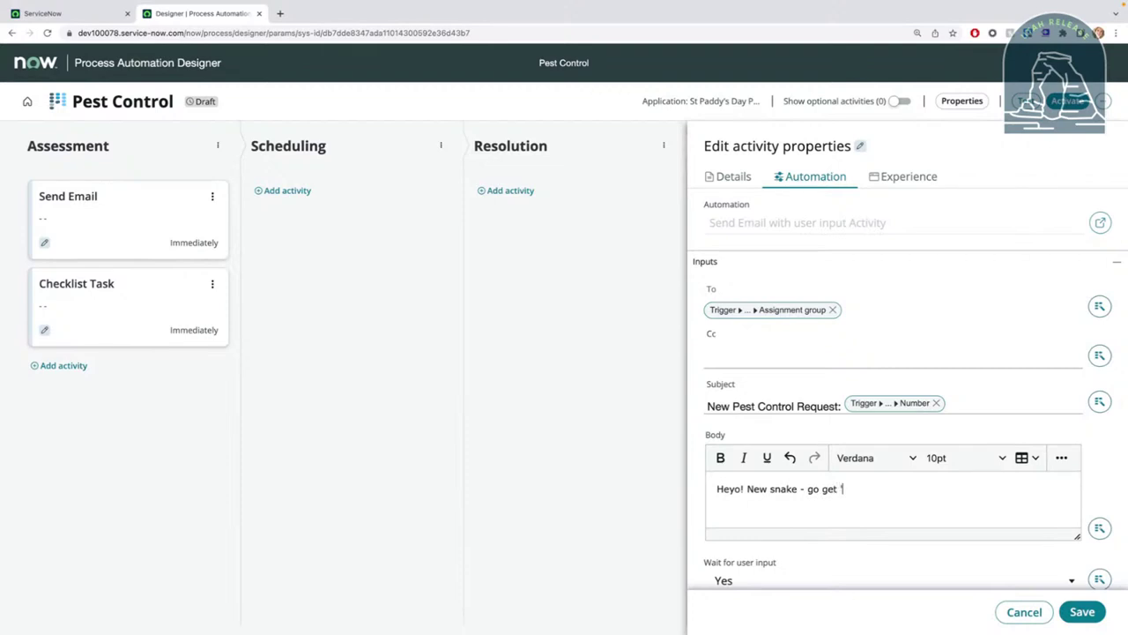
pyautogui.write('em')
# - Set Wait for user input to No for the Send Email activity and save it
pyautogui.scroll(-1, 851, 573)
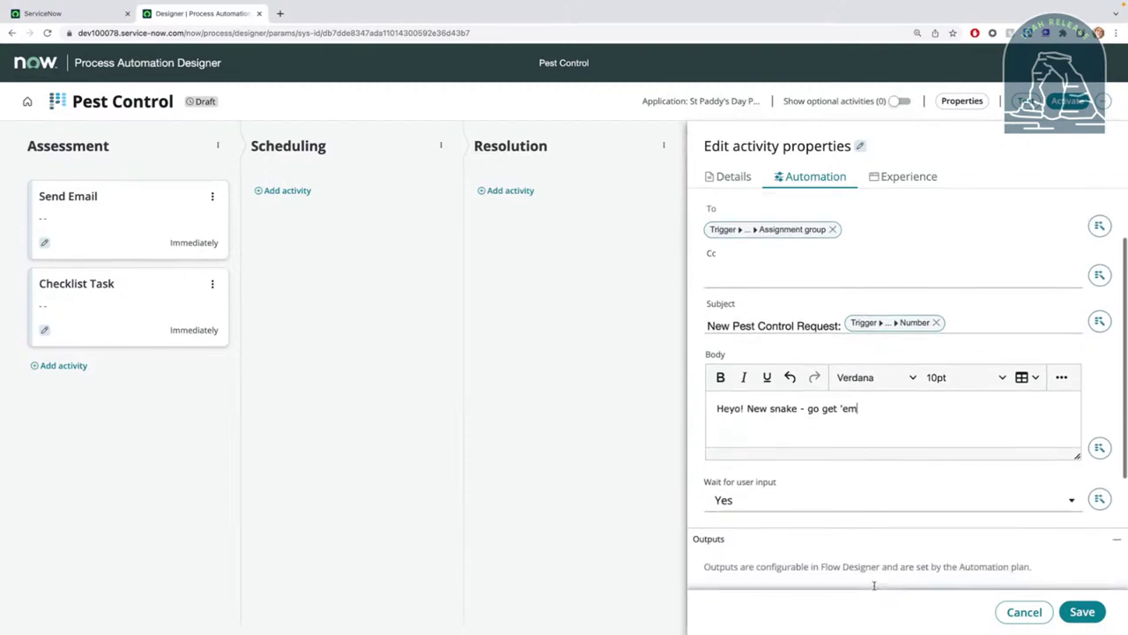
pyautogui.click(784, 495)
pyautogui.click(780, 510)
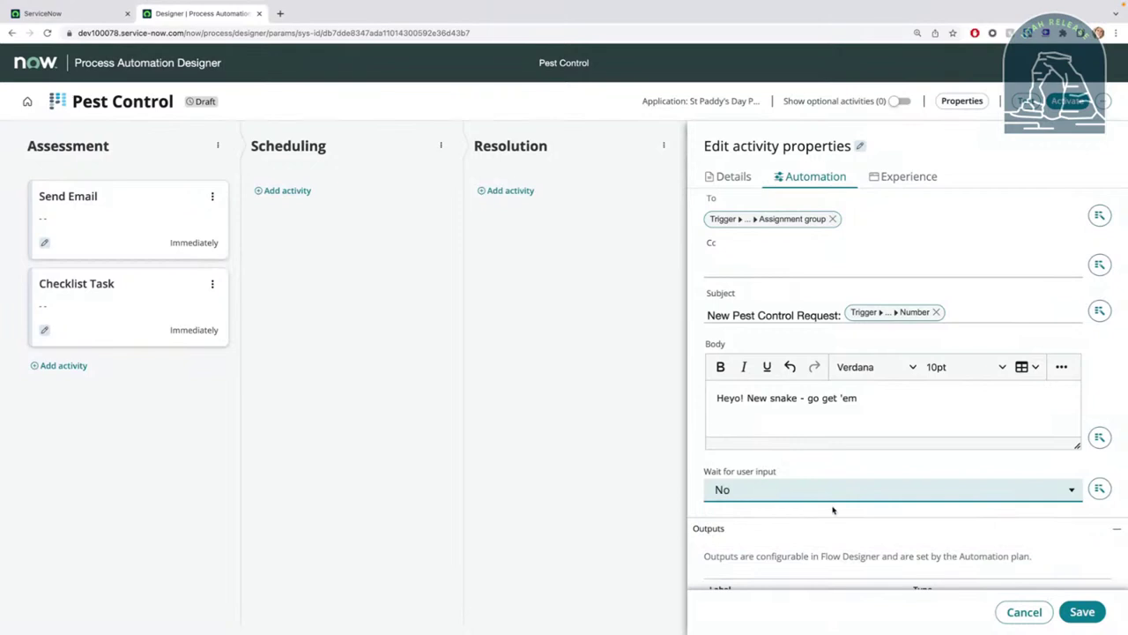
pyautogui.scroll(-1, 832, 509)
pyautogui.scroll(-2, 833, 522)
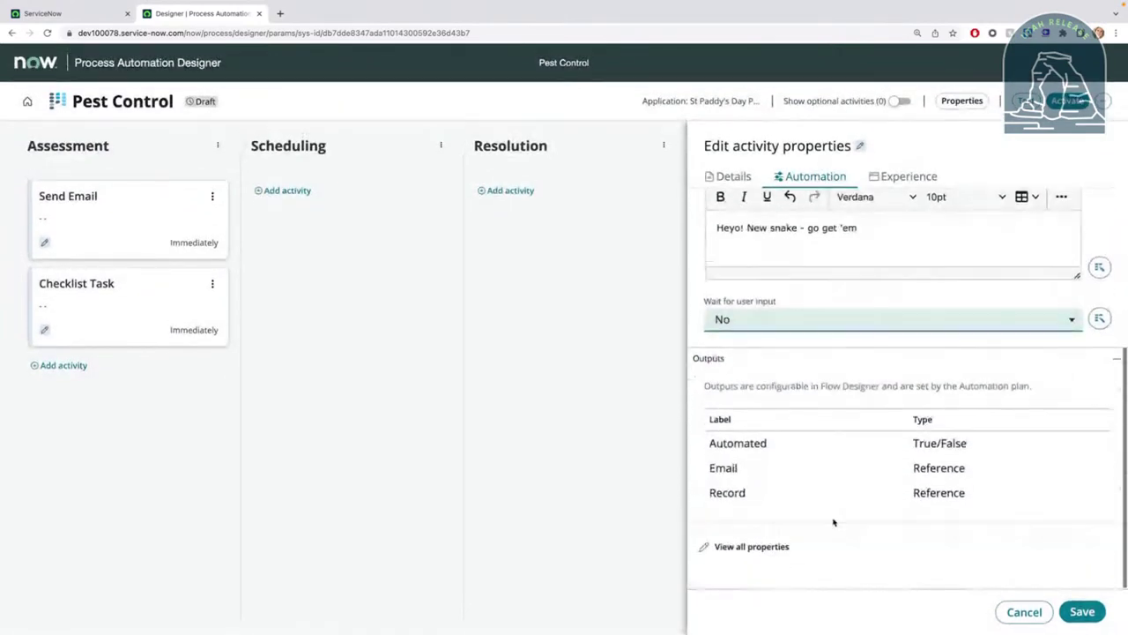
pyautogui.click(1082, 612)
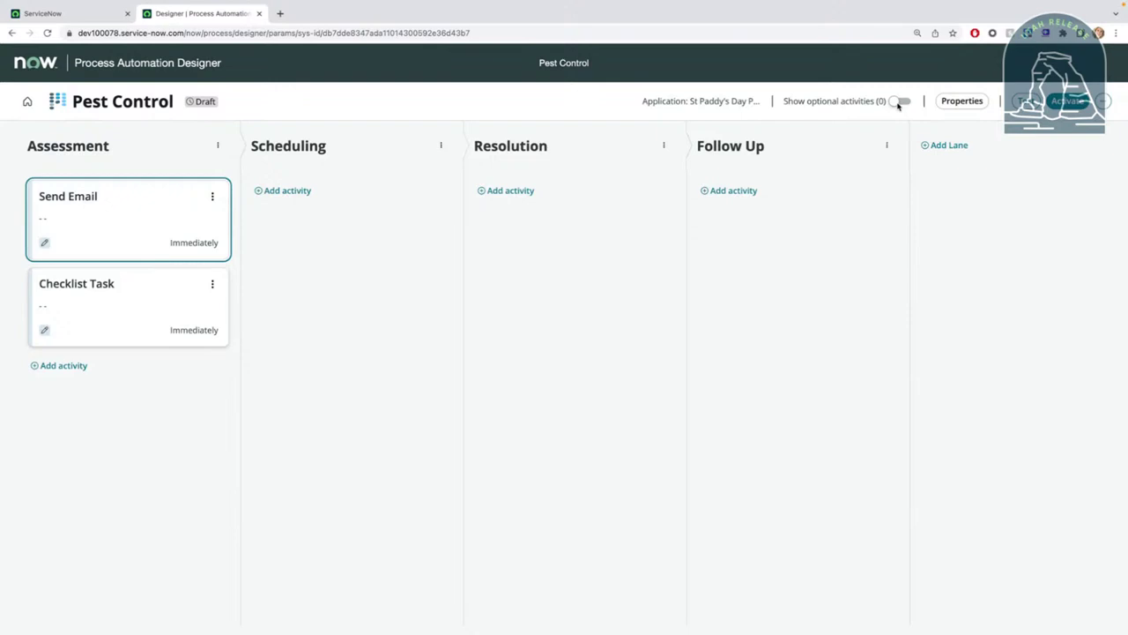
# - Look at the process's optional activities area and return to the regular lane view
pyautogui.click(900, 101)
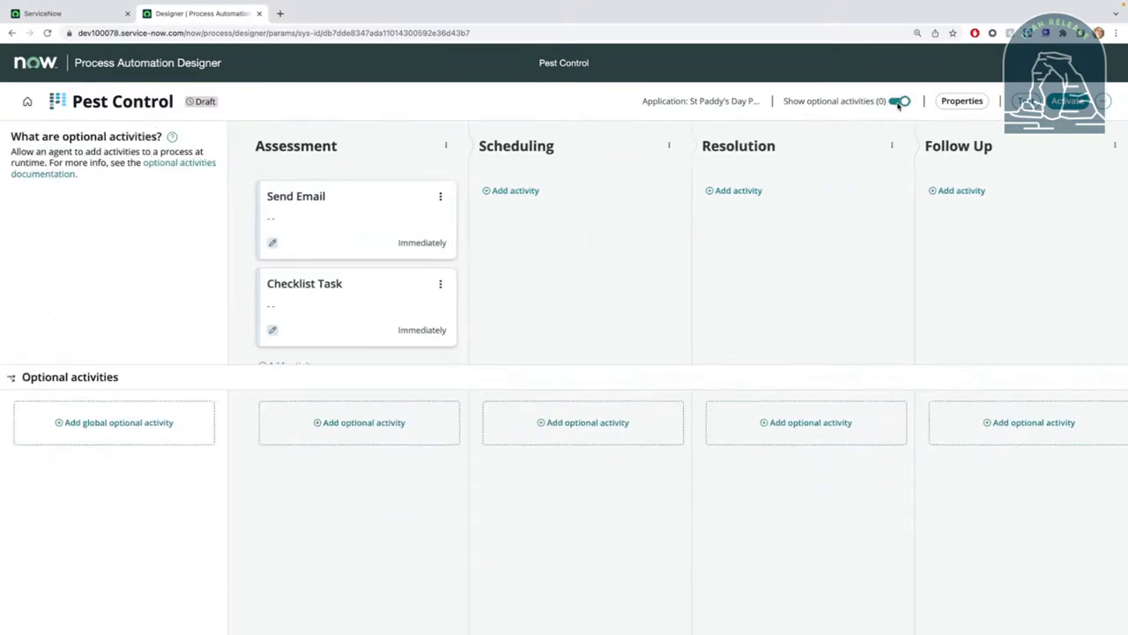
pyautogui.click(898, 102)
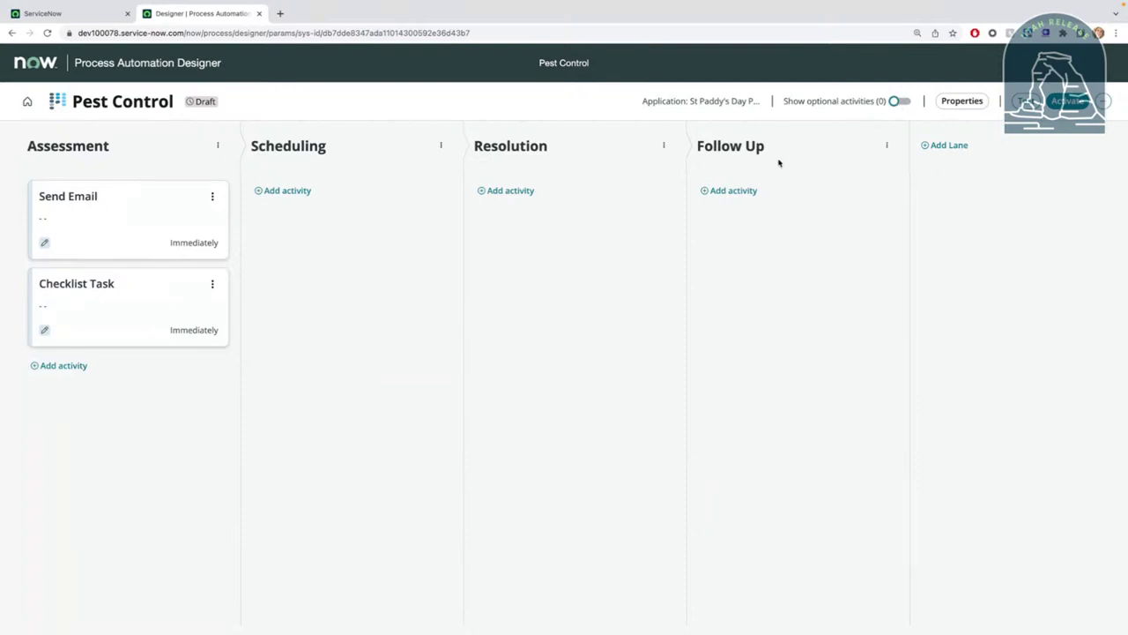
# - Add a Wait For Condition activity from the common activities to the Scheduling lane
pyautogui.click(284, 190)
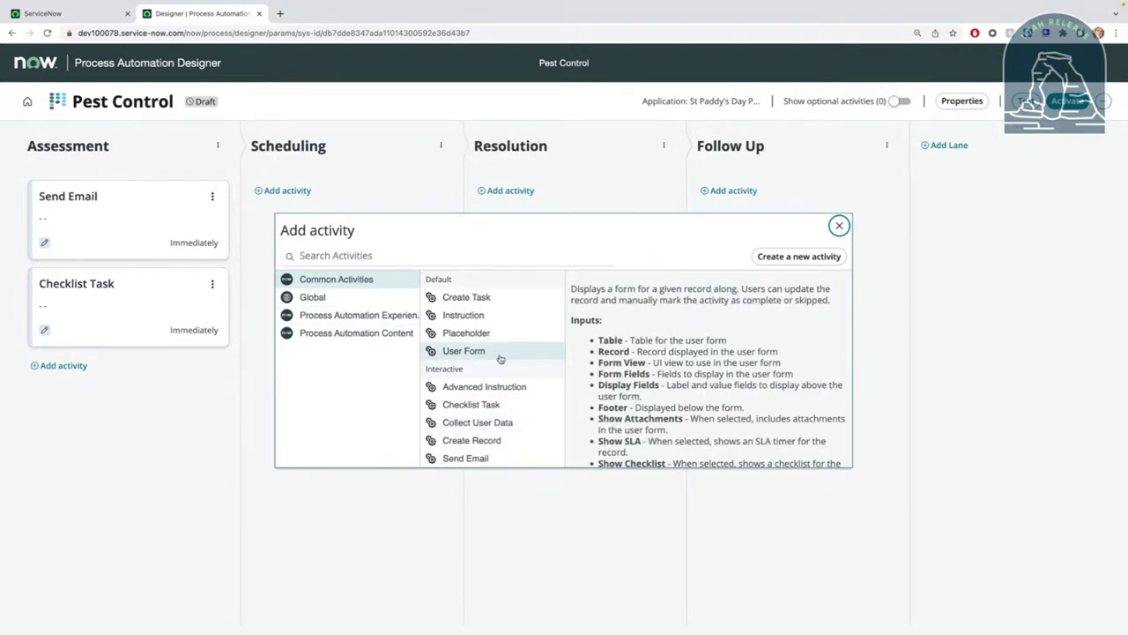
pyautogui.scroll(-5, 499, 405)
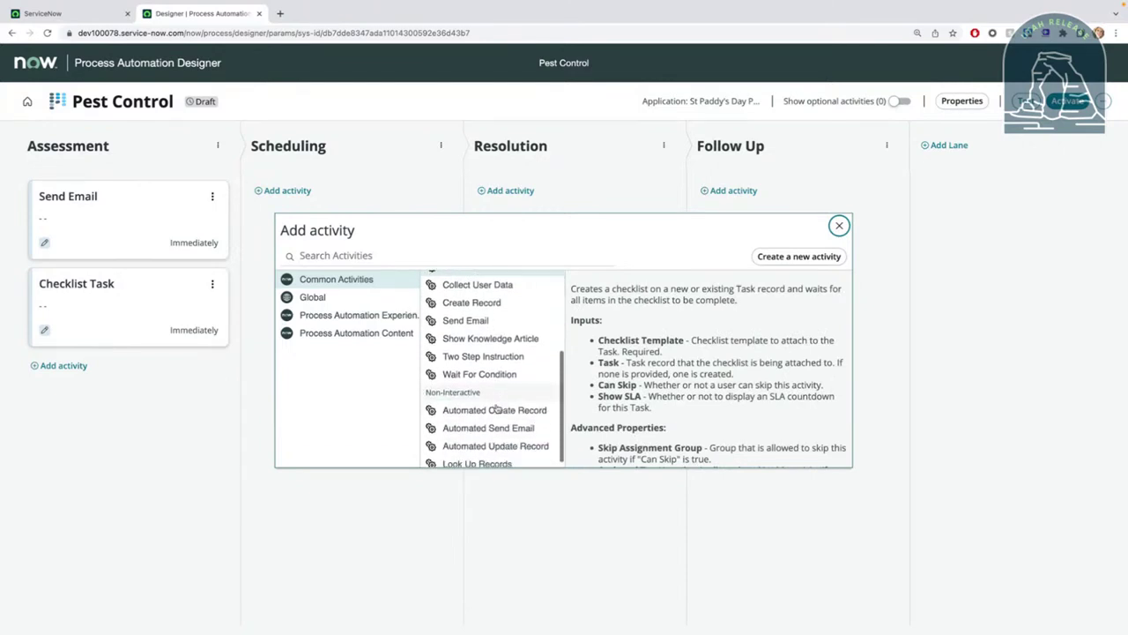
pyautogui.scroll(-1, 499, 405)
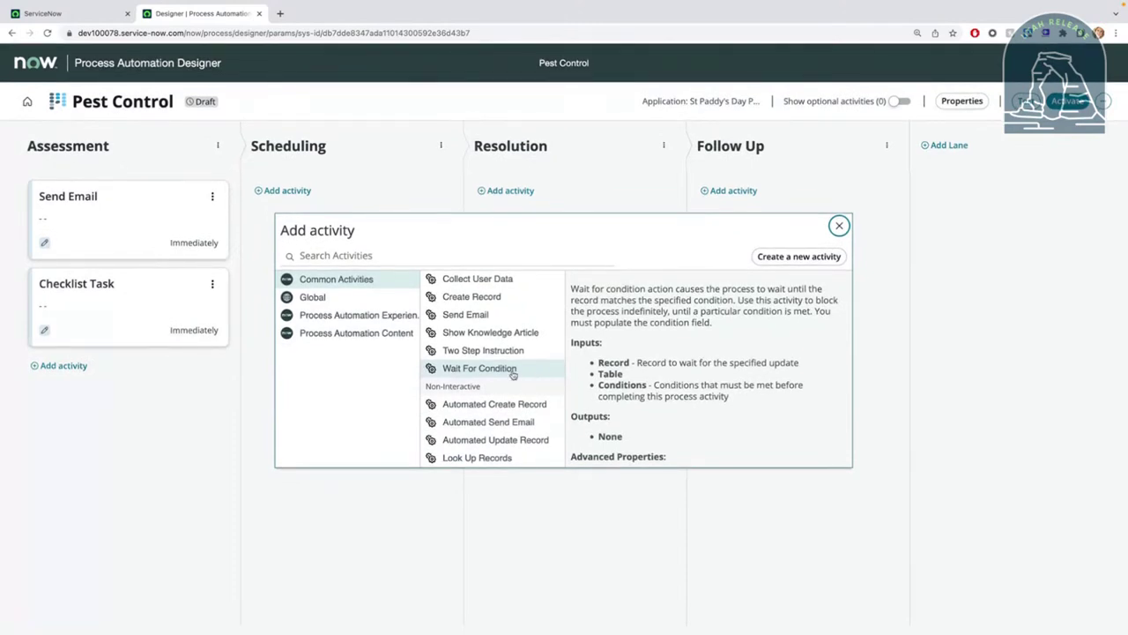
pyautogui.click(478, 368)
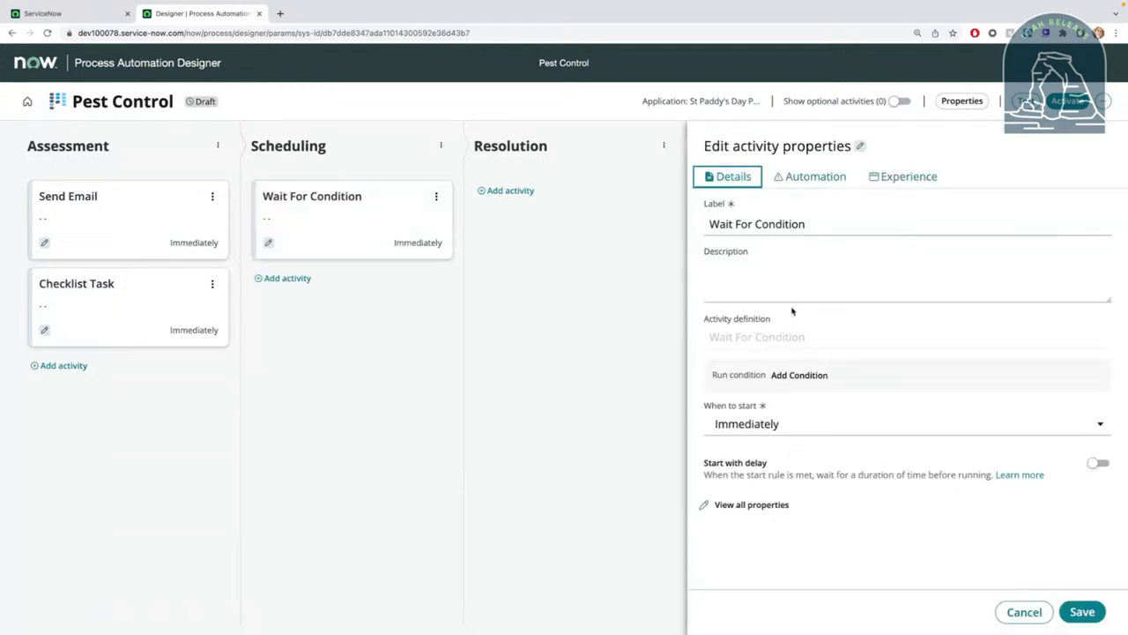
# - Map the Wait For Condition activity's Record input to the trigger's Pest Control Request Record
pyautogui.click(836, 171)
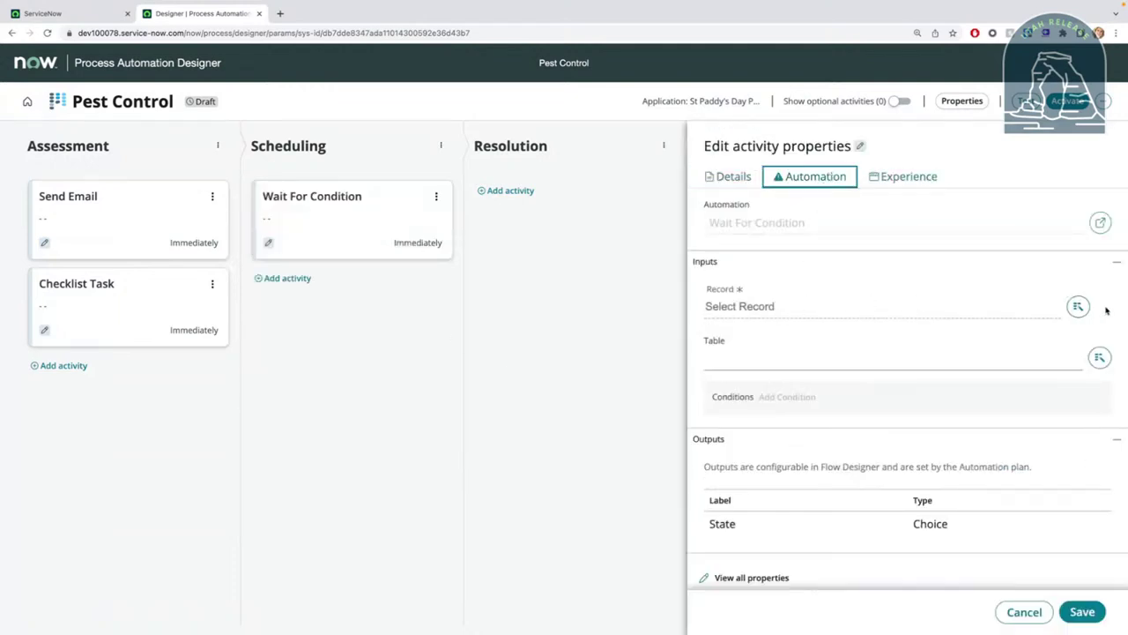
pyautogui.click(1078, 307)
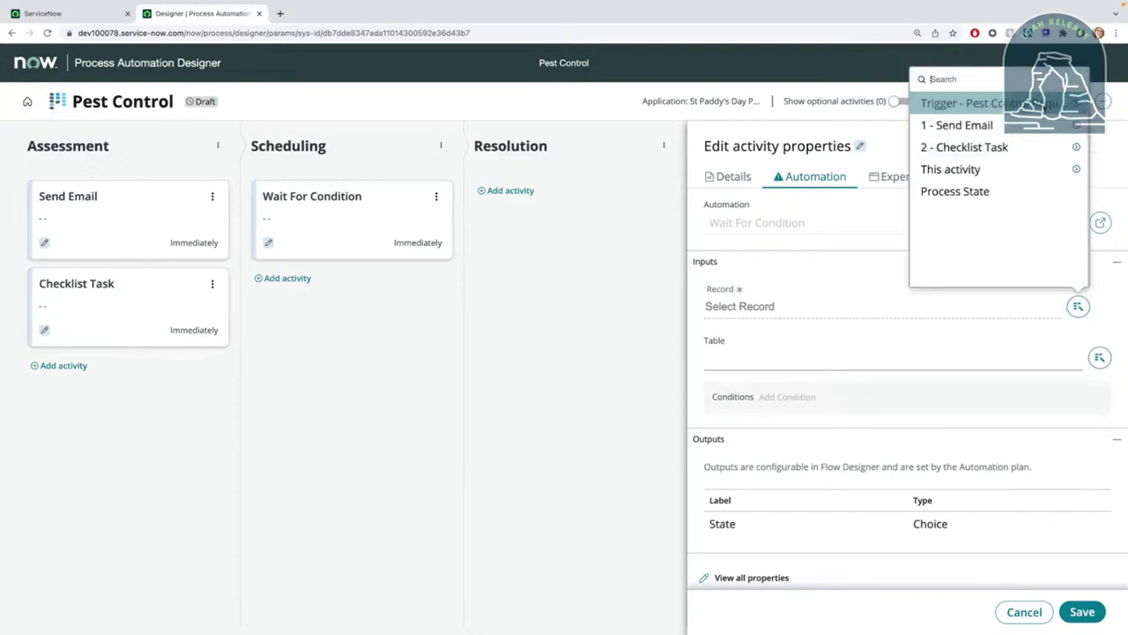
pyautogui.click(1077, 104)
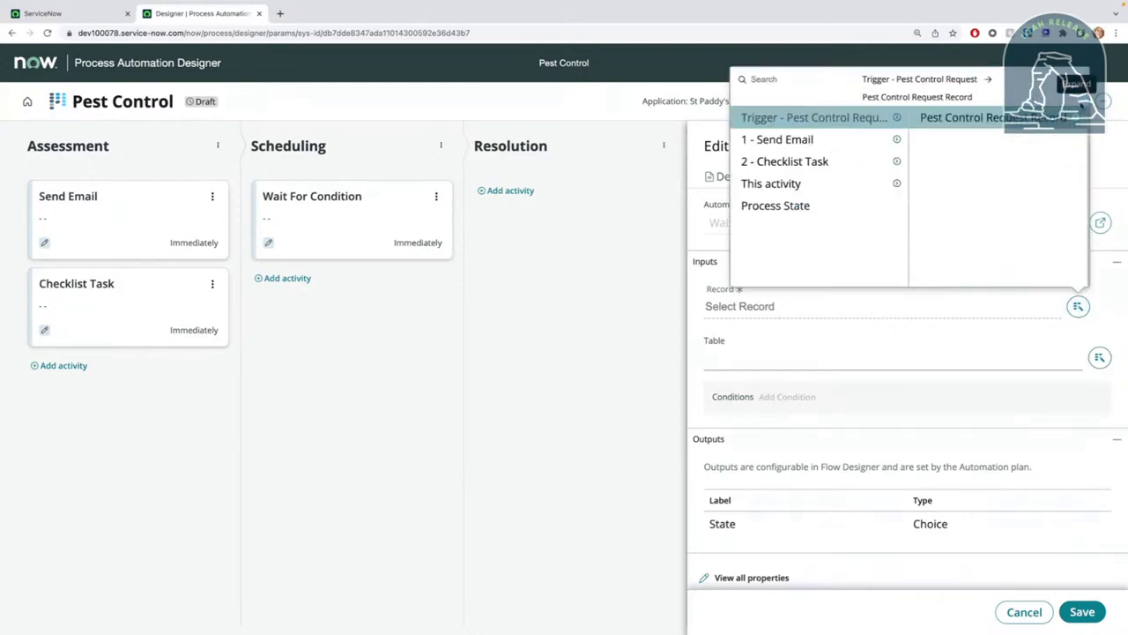
pyautogui.click(1042, 118)
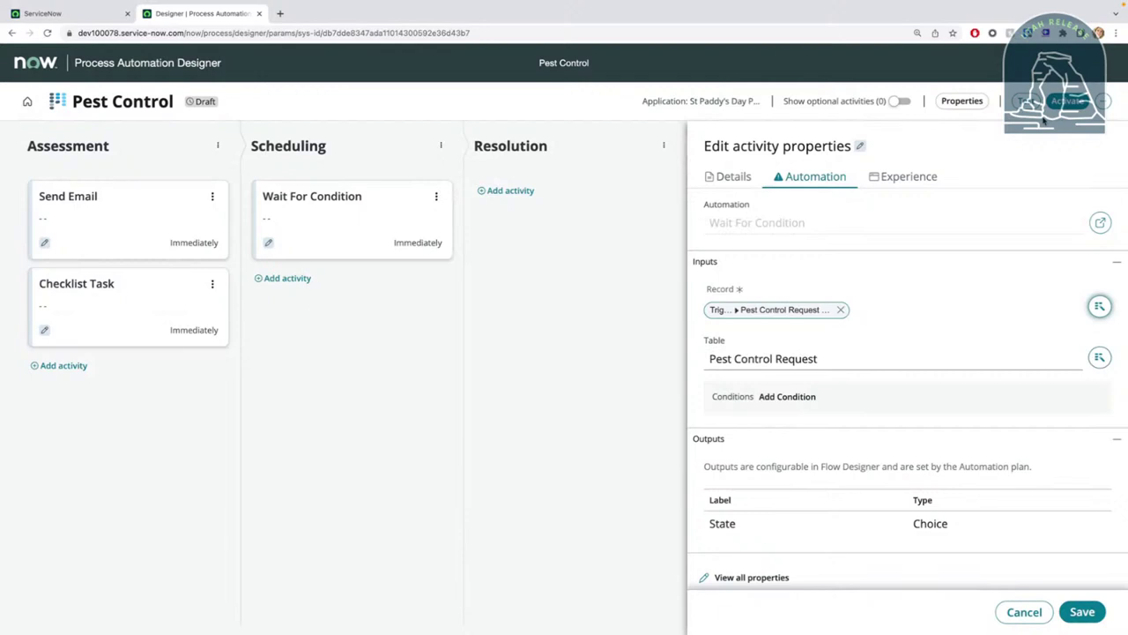
# - Try a condition on Assigned to with the is (dynamic) operator for the Wait For Condition activity
pyautogui.click(784, 397)
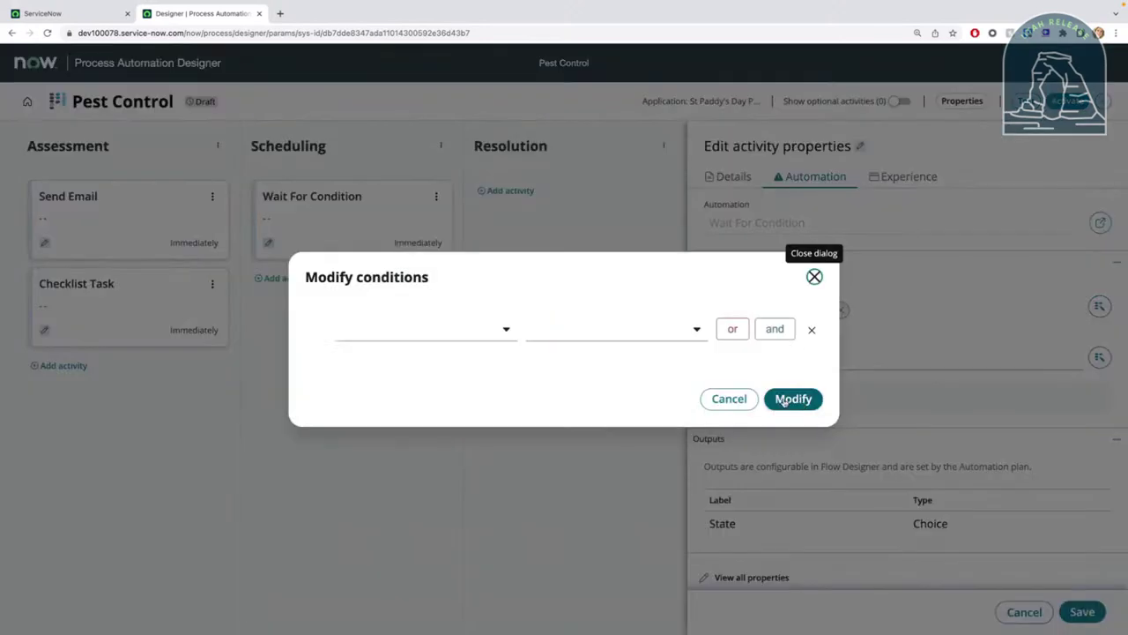
pyautogui.click(499, 329)
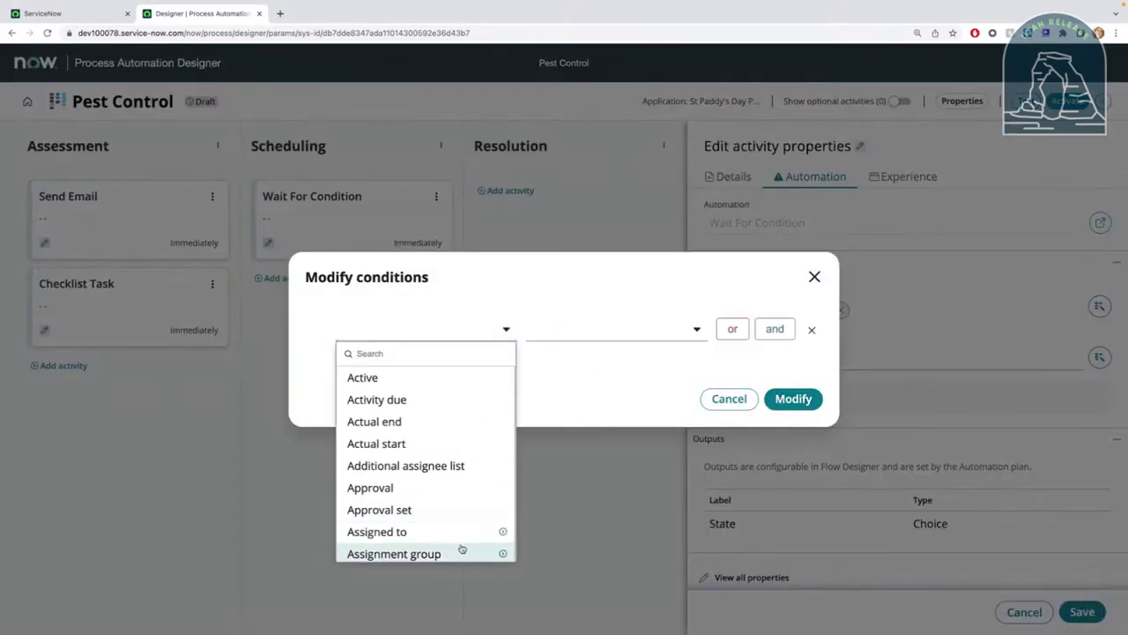
pyautogui.click(462, 541)
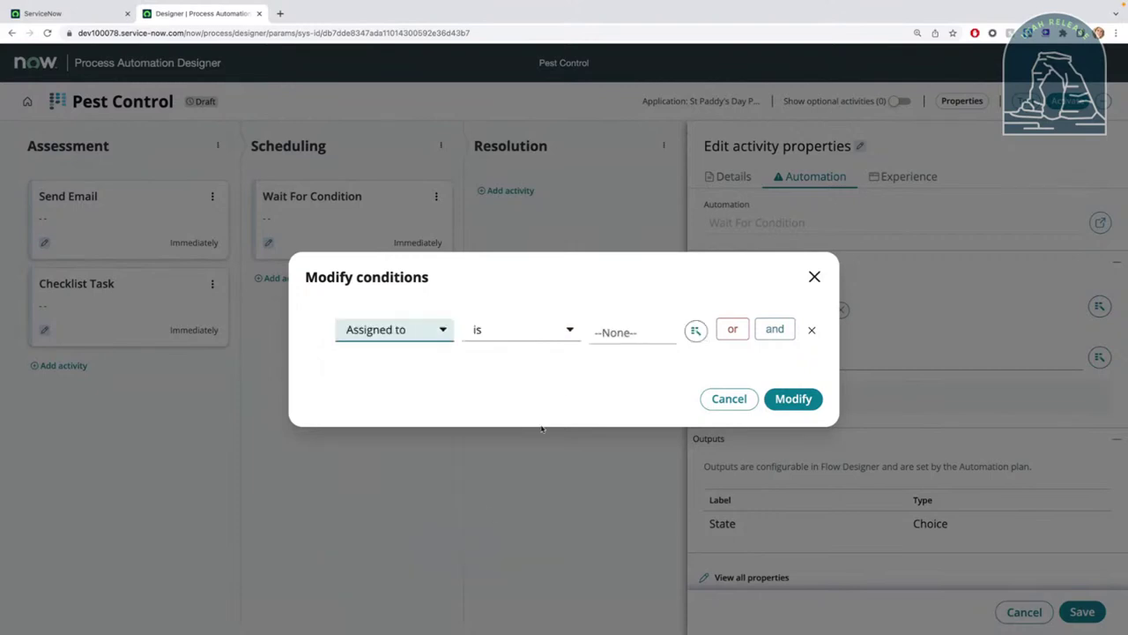
pyautogui.click(528, 329)
pyautogui.scroll(-3, 533, 475)
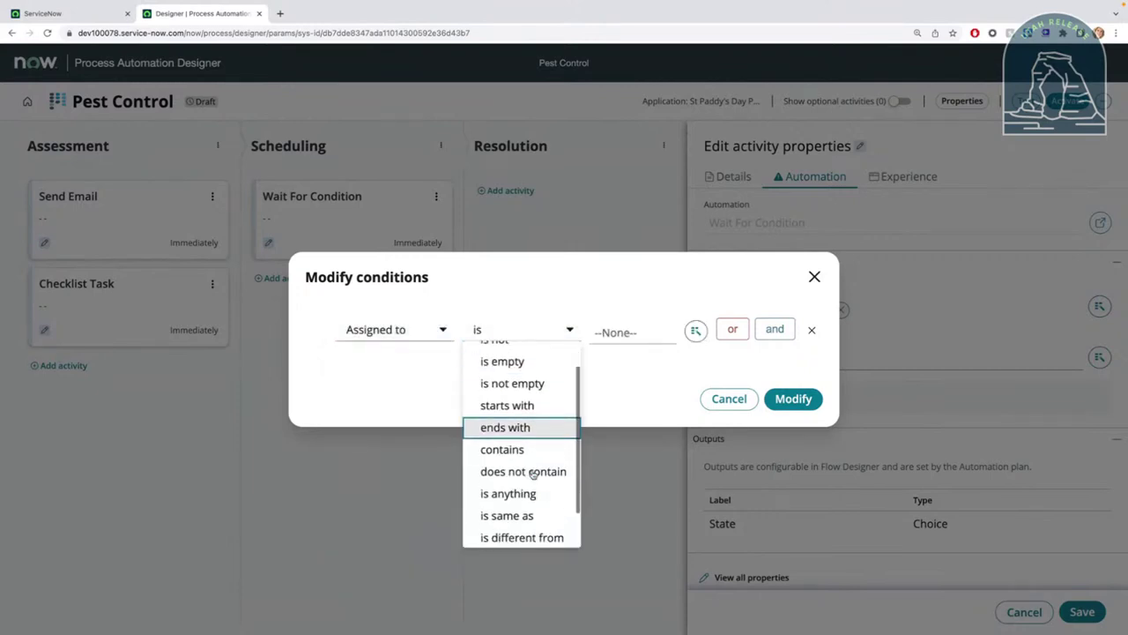
pyautogui.scroll(4, 533, 475)
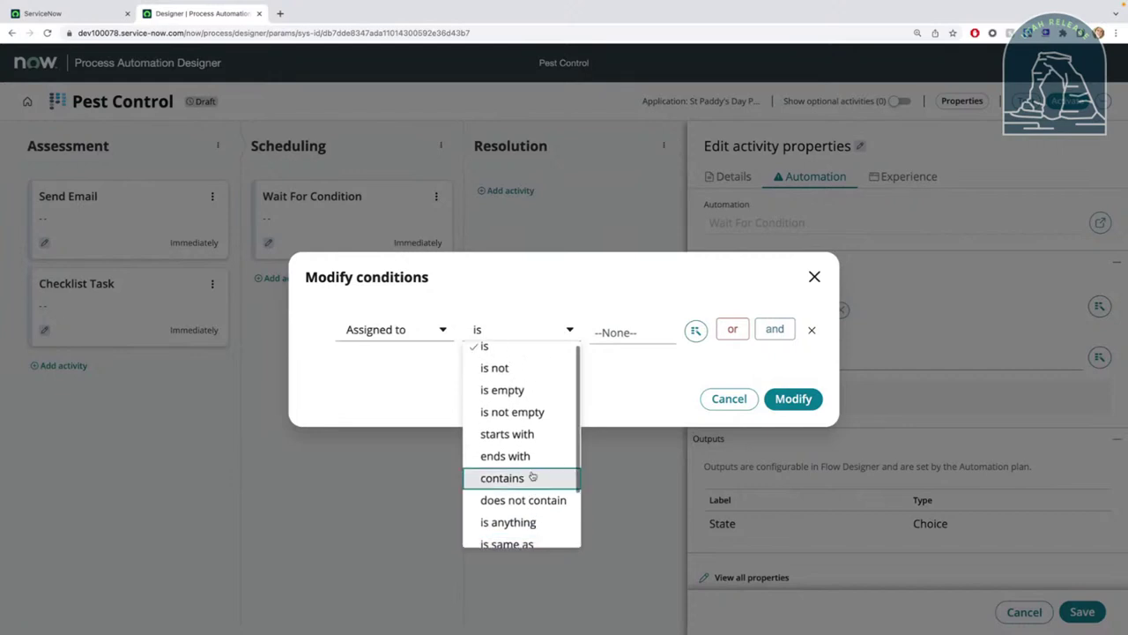
pyautogui.scroll(-4, 533, 475)
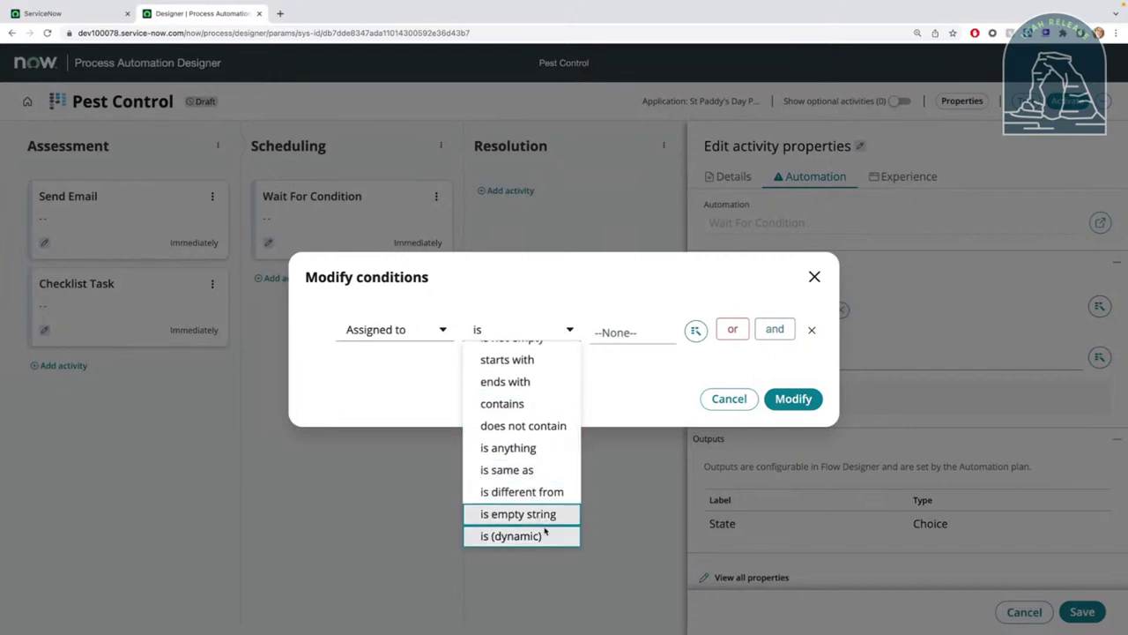
pyautogui.scroll(4, 545, 533)
pyautogui.scroll(-4, 544, 538)
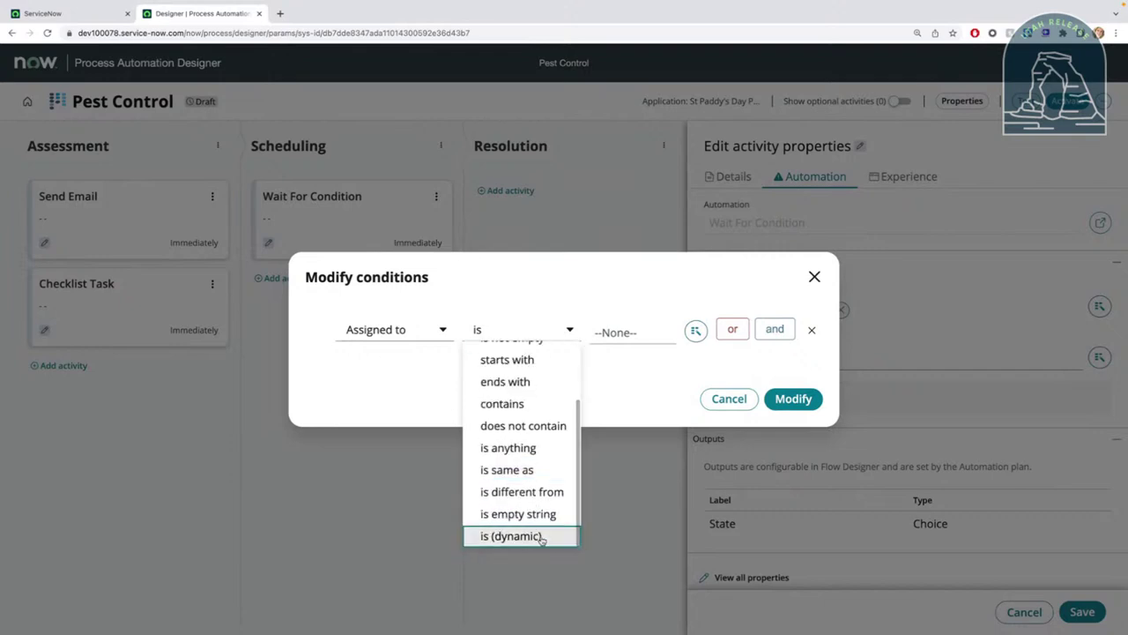
pyautogui.click(511, 536)
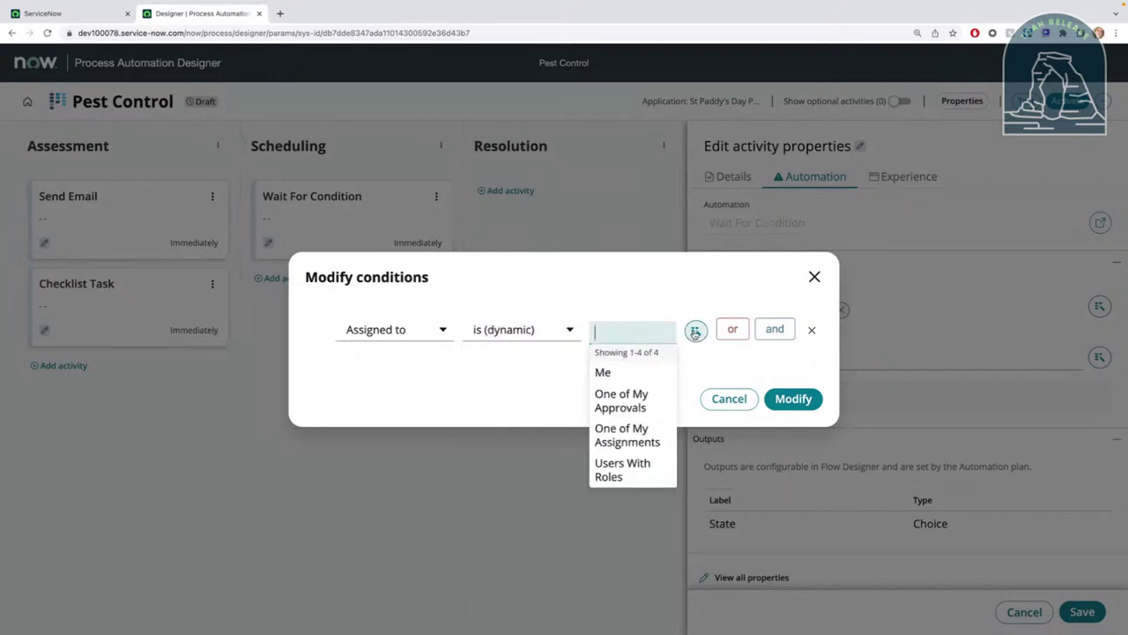
pyautogui.click(546, 355)
pyautogui.click(568, 328)
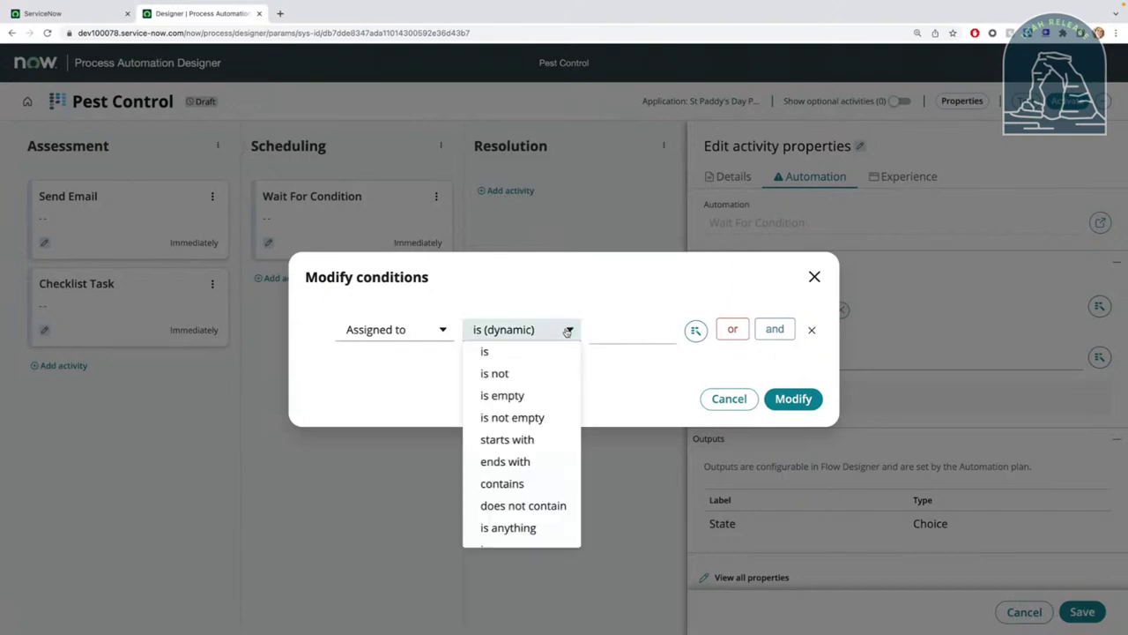
pyautogui.click(345, 374)
# - Set the Wait For Condition activity's condition to Priority is anything and apply it
pyautogui.click(415, 329)
pyautogui.scroll(-5, 422, 389)
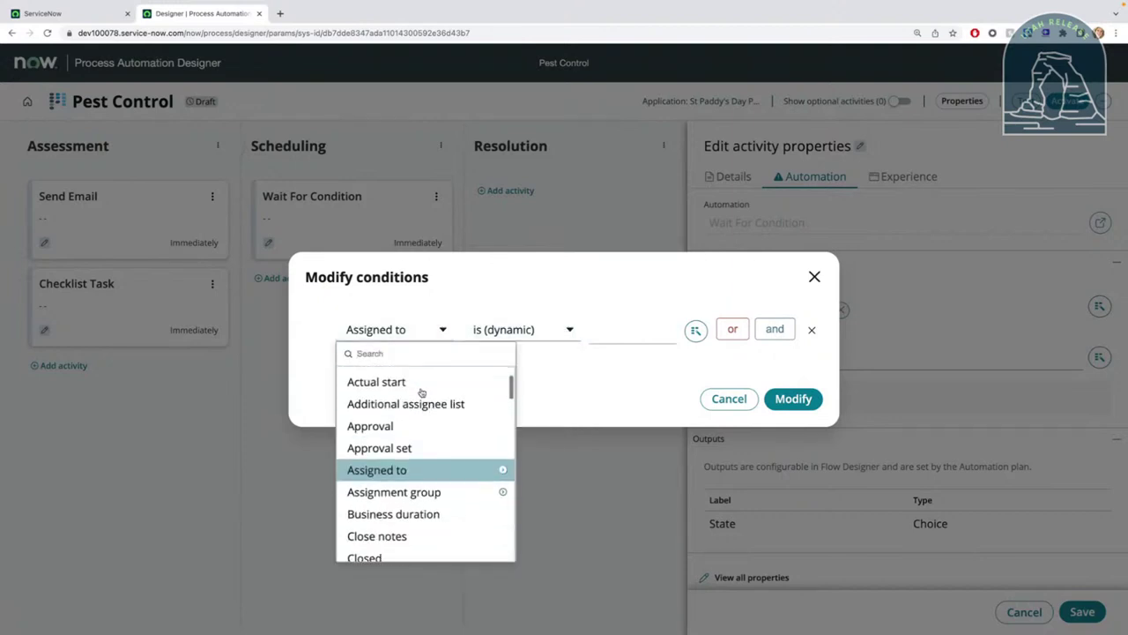
pyautogui.scroll(-4, 421, 392)
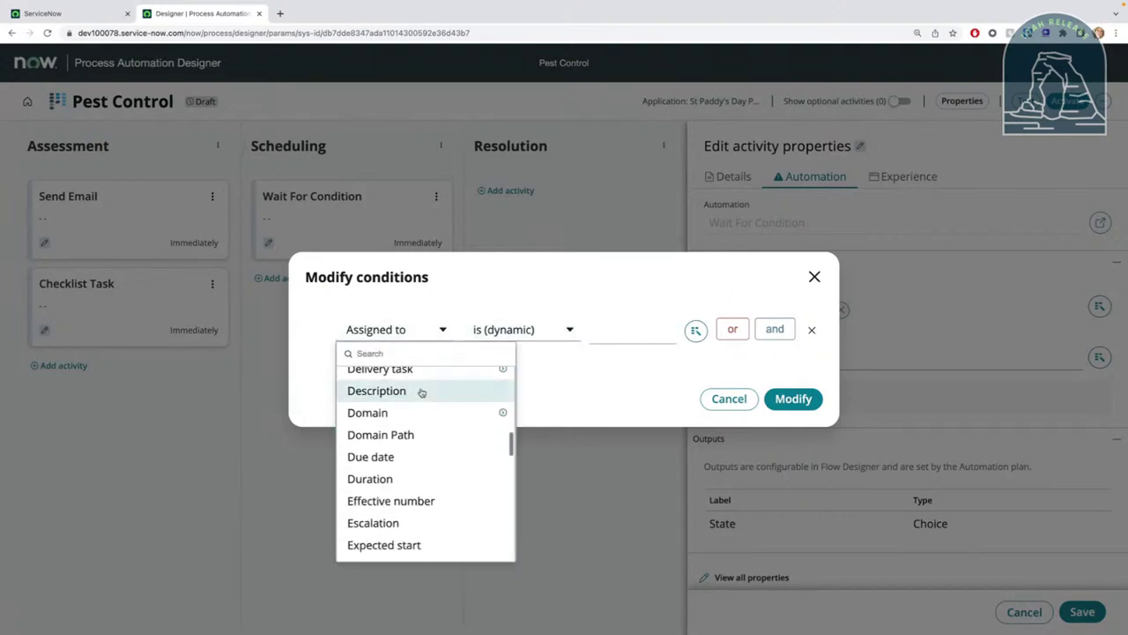
pyautogui.scroll(-5, 421, 393)
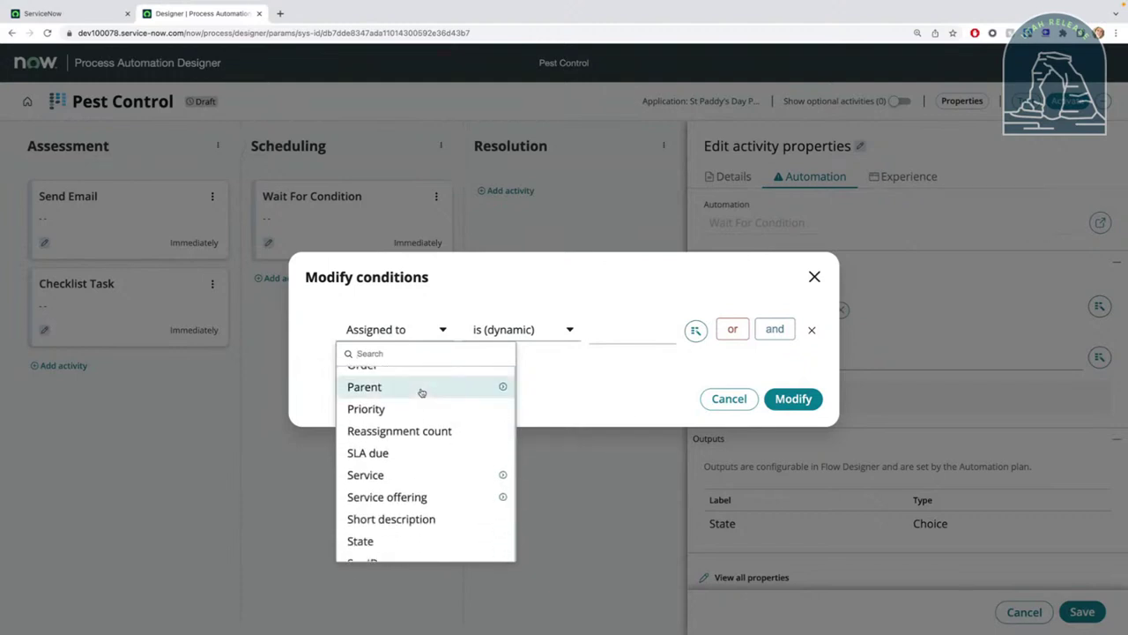
pyautogui.scroll(-2, 421, 392)
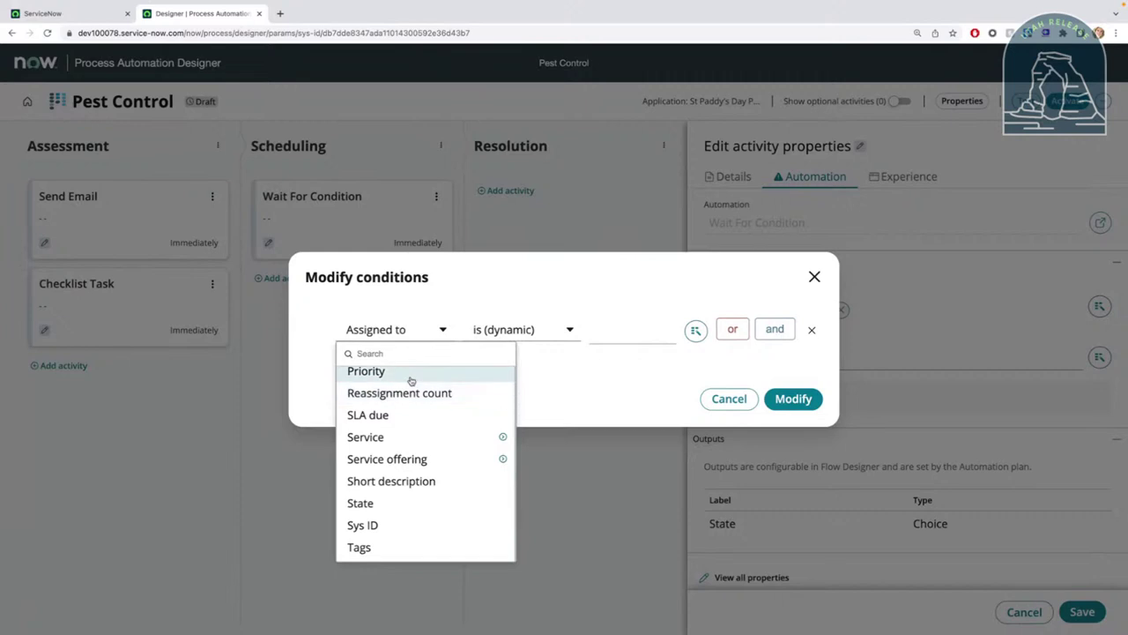
pyautogui.click(411, 373)
pyautogui.click(533, 335)
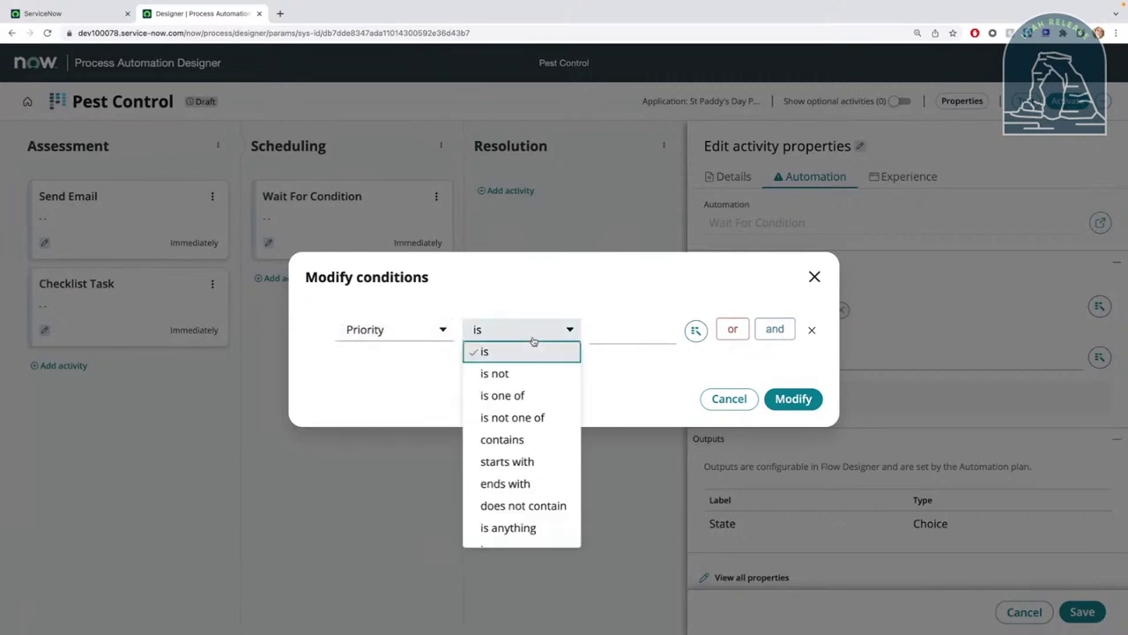
pyautogui.scroll(-1, 533, 459)
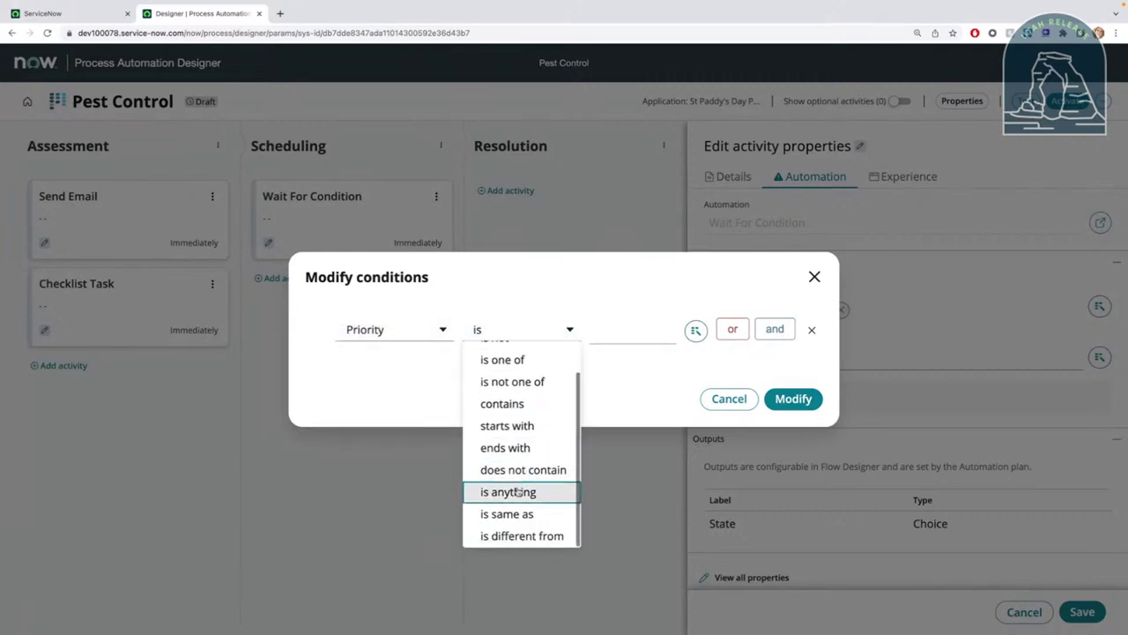
pyautogui.click(519, 491)
pyautogui.click(789, 403)
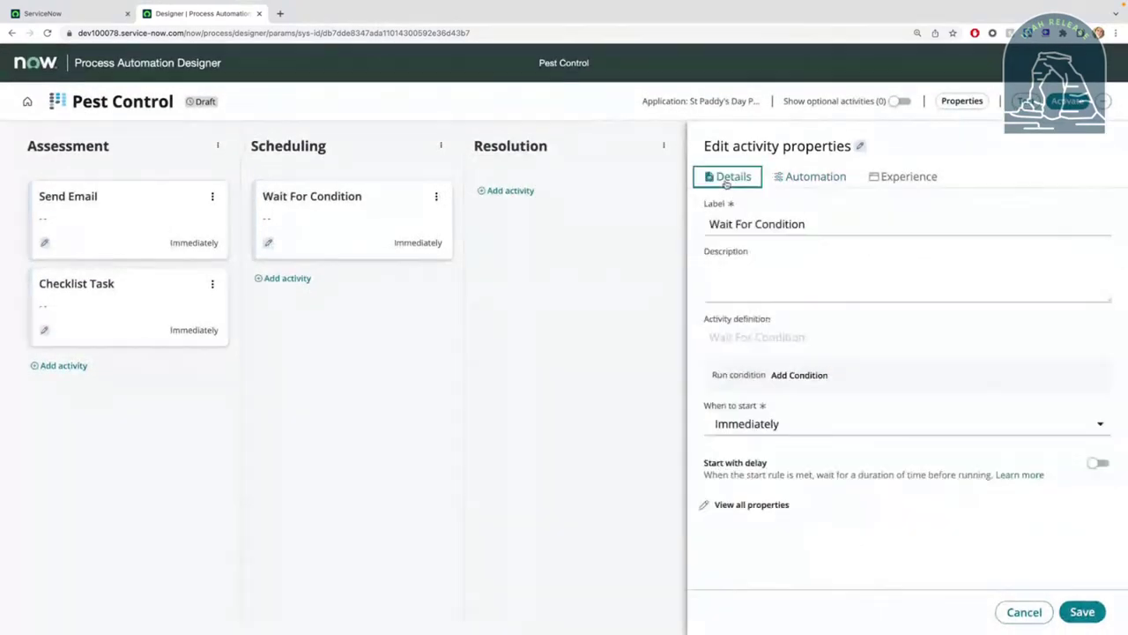
# - Describe the Wait For Condition activity as "Set Priority" and save its properties
pyautogui.click(746, 287)
pyautogui.write('Set Priotri')
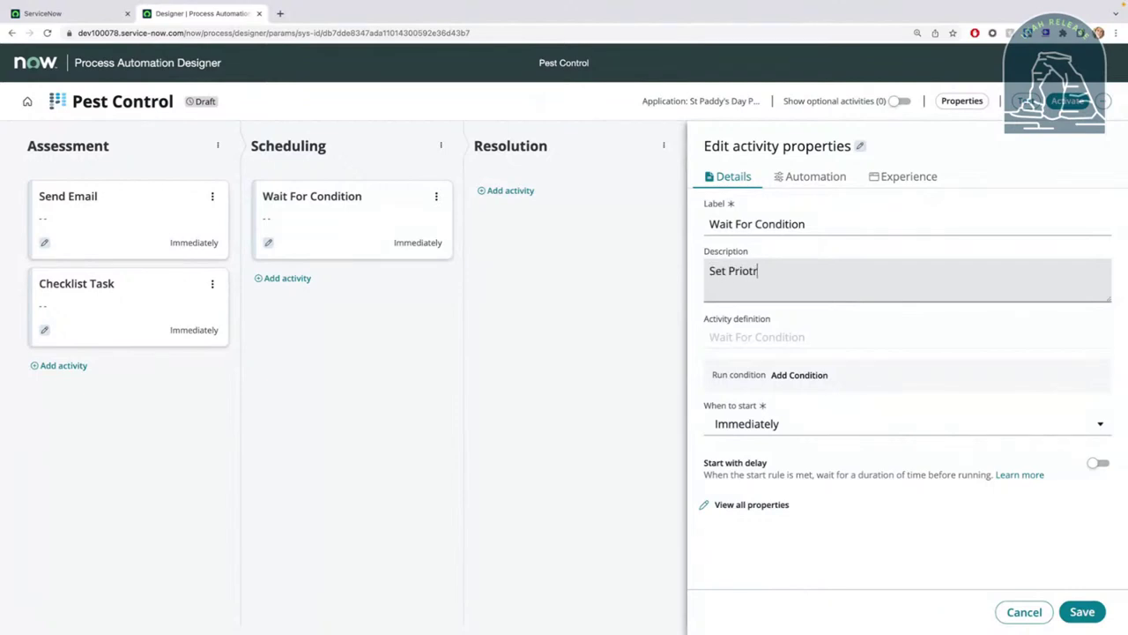
pyautogui.press('BackSpace')
pyautogui.press('BackSpace')
pyautogui.write('rity')
pyautogui.click(1077, 613)
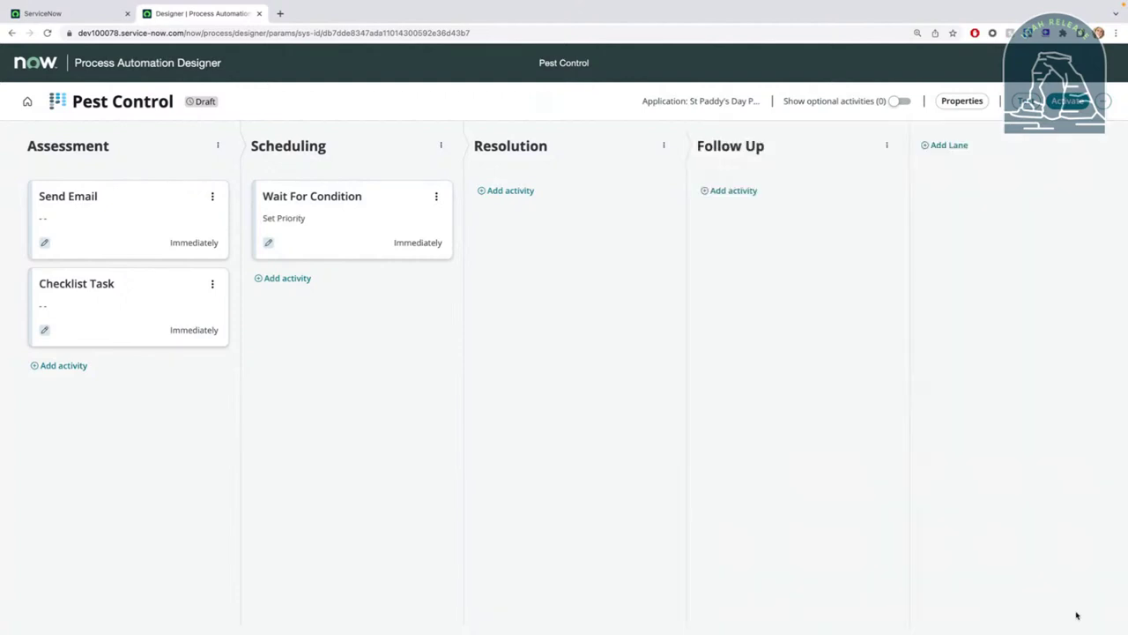
# - Give the Send Email activity the description "Email the team there's a new Pest Control Req" and save it
pyautogui.click(162, 232)
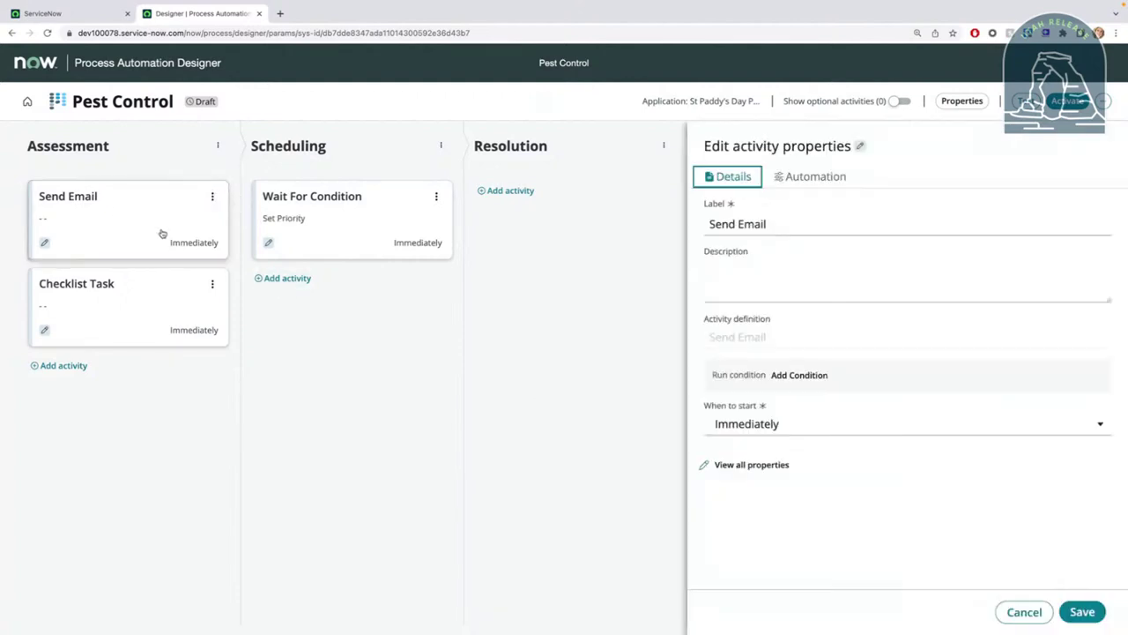
pyautogui.click(754, 289)
pyautogui.write('Email th')
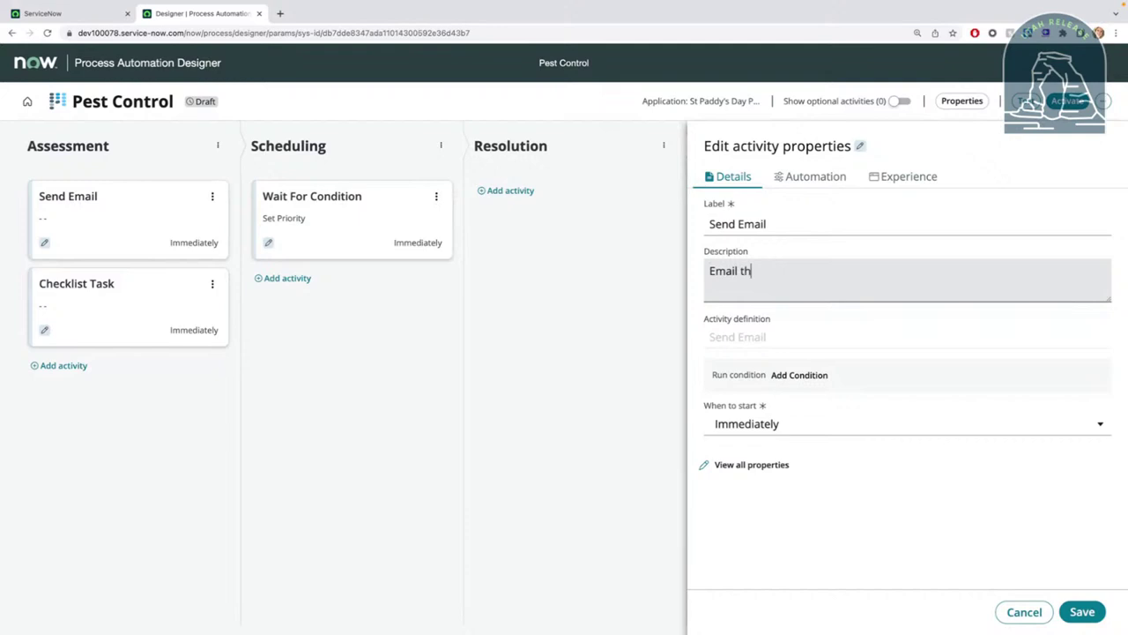
pyautogui.write("e team there's a new")
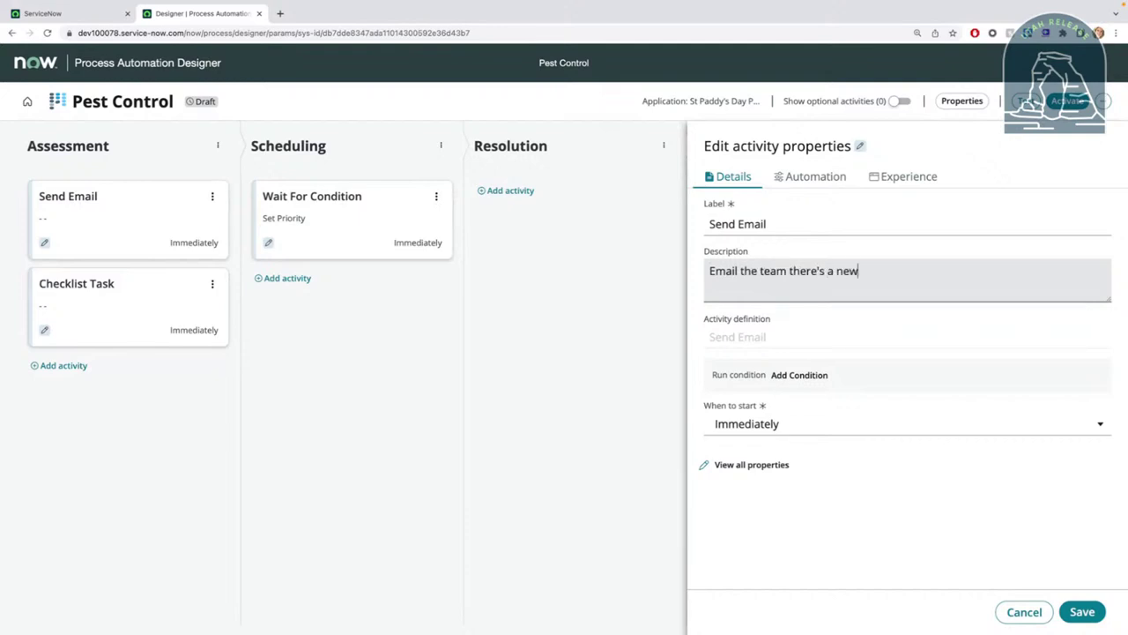
pyautogui.write(' Pest Control Req')
pyautogui.click(1082, 612)
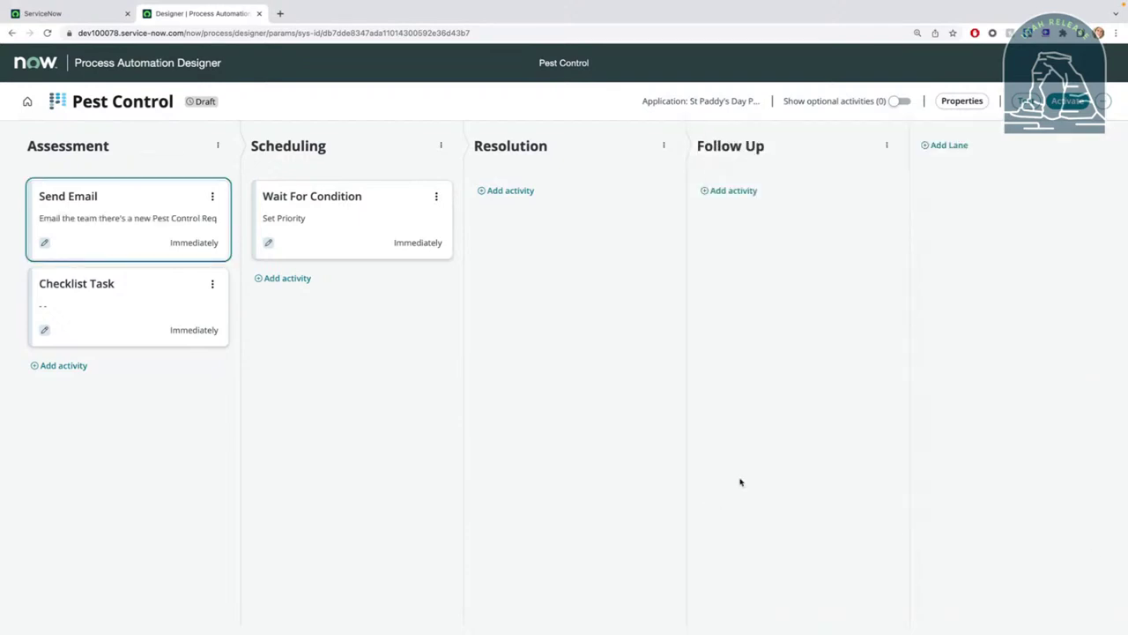
# - Give the Checklist Task activity the description "Create initial series of tasks" and save it
pyautogui.click(139, 300)
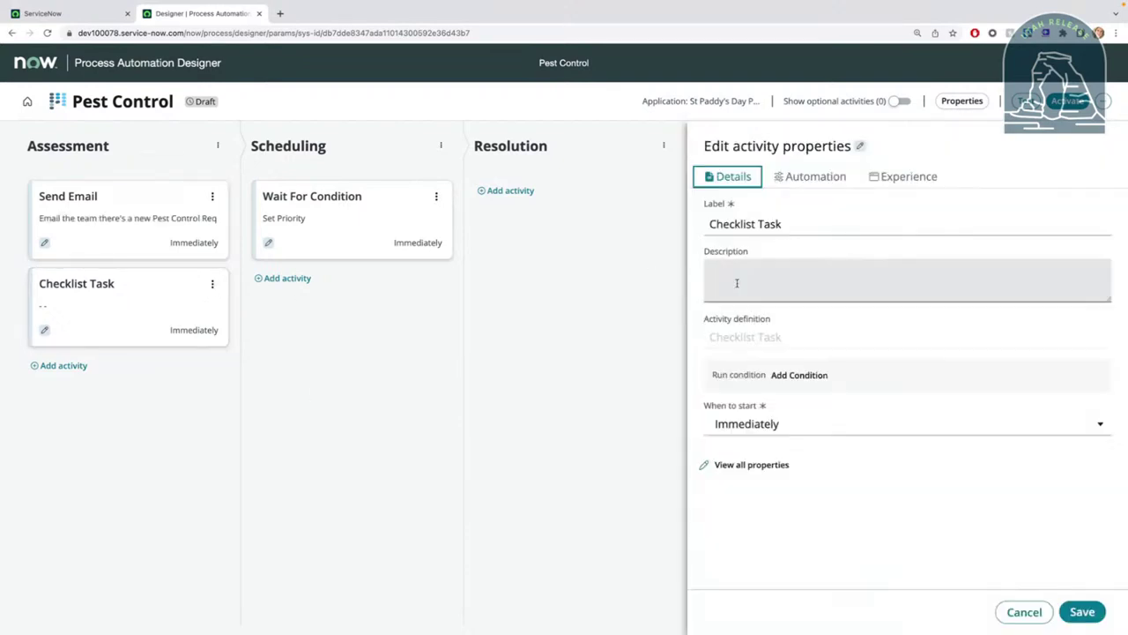
pyautogui.click(737, 282)
pyautogui.write('Create ')
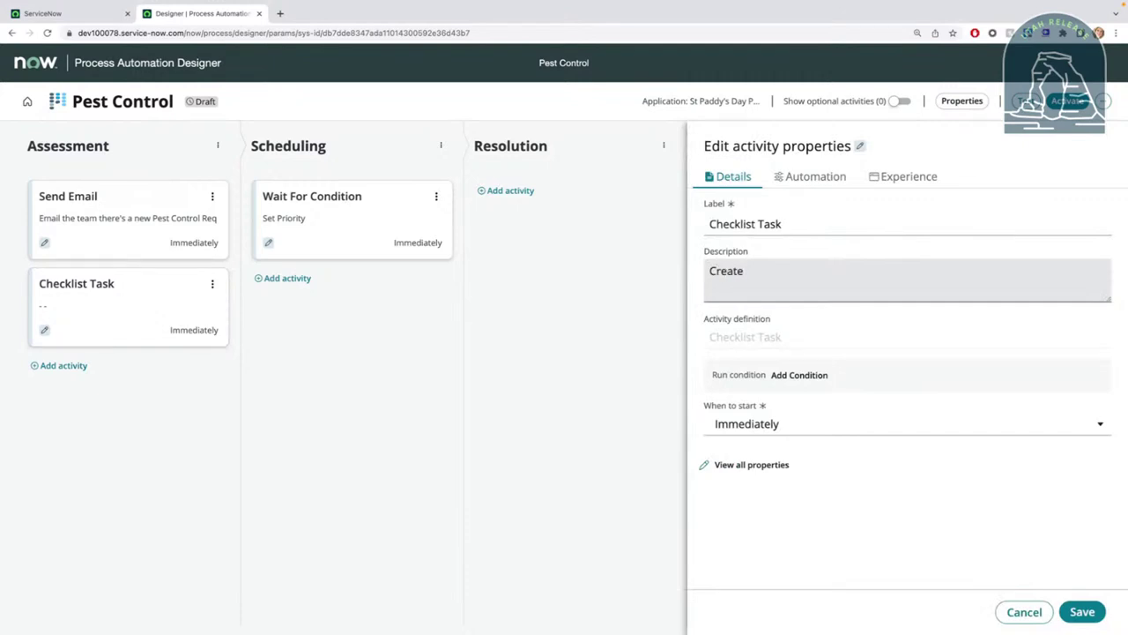
pyautogui.write('initial series of tasks')
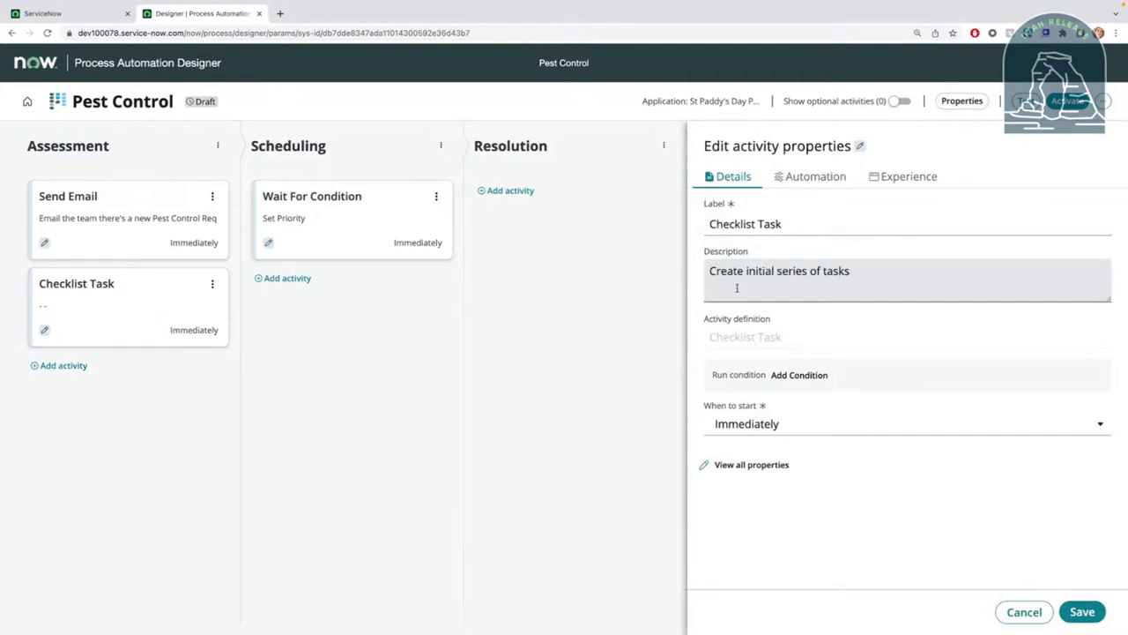
pyautogui.click(1082, 611)
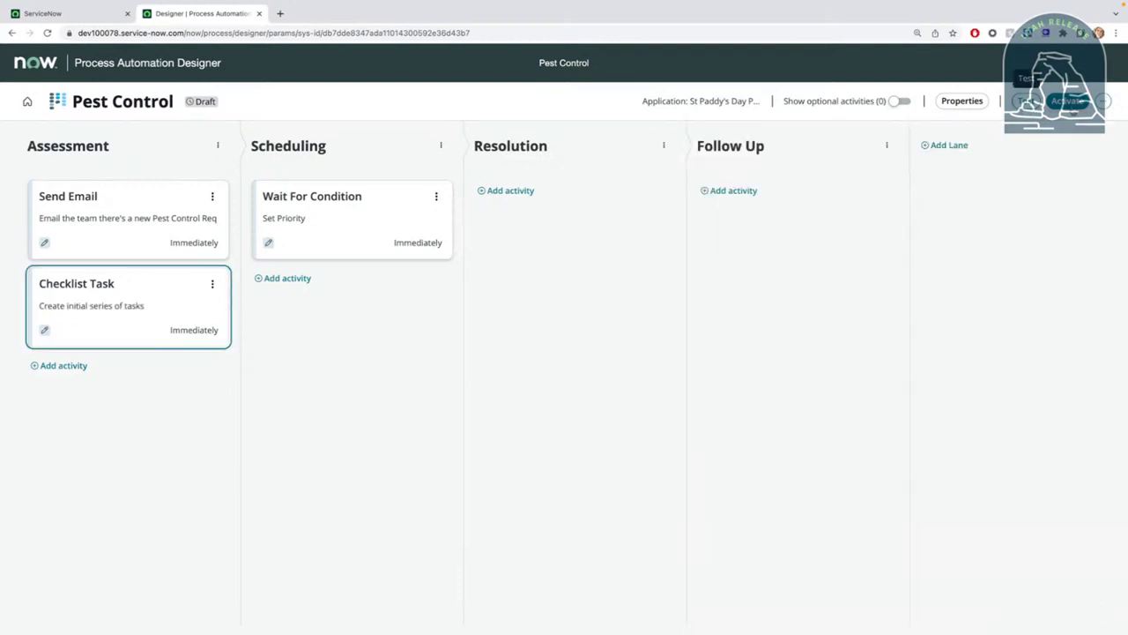
pyautogui.click(1103, 103)
pyautogui.click(952, 320)
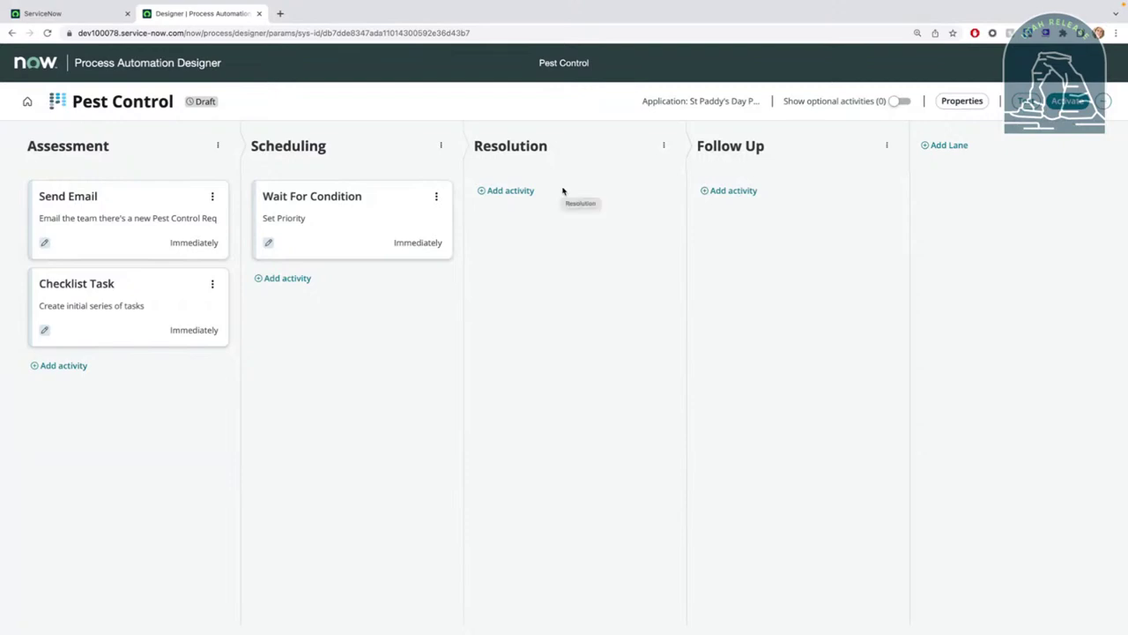
# - Examine the activities available for the Scheduling lane in the Common Activities, Global, Process Automation Experience and Process Automation Content categories
pyautogui.click(289, 278)
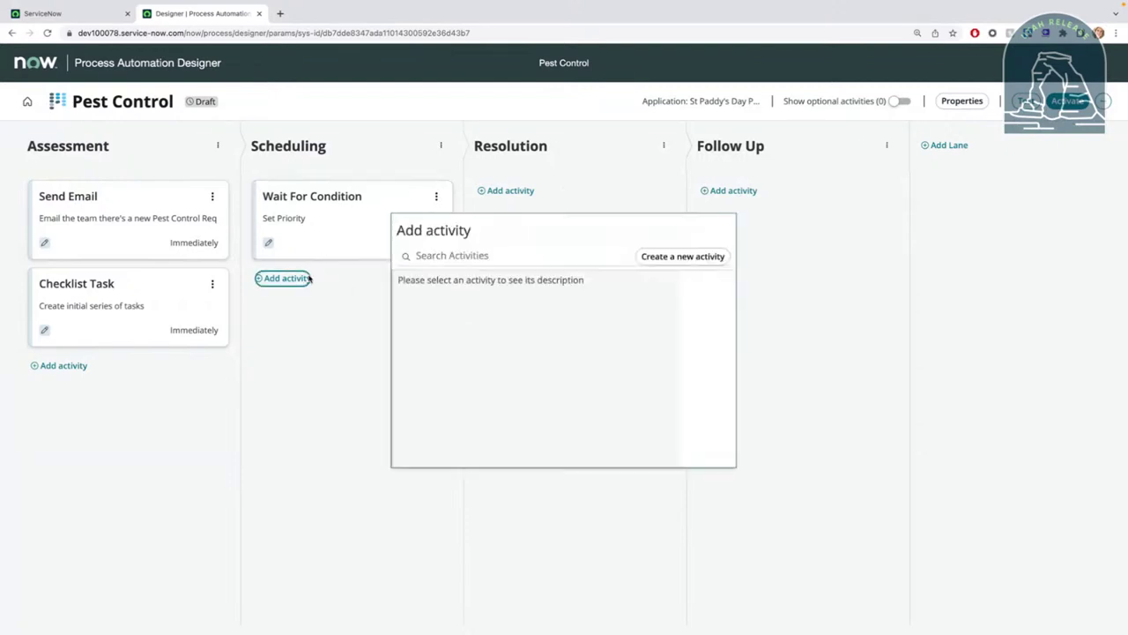
pyautogui.moveTo(462, 315)
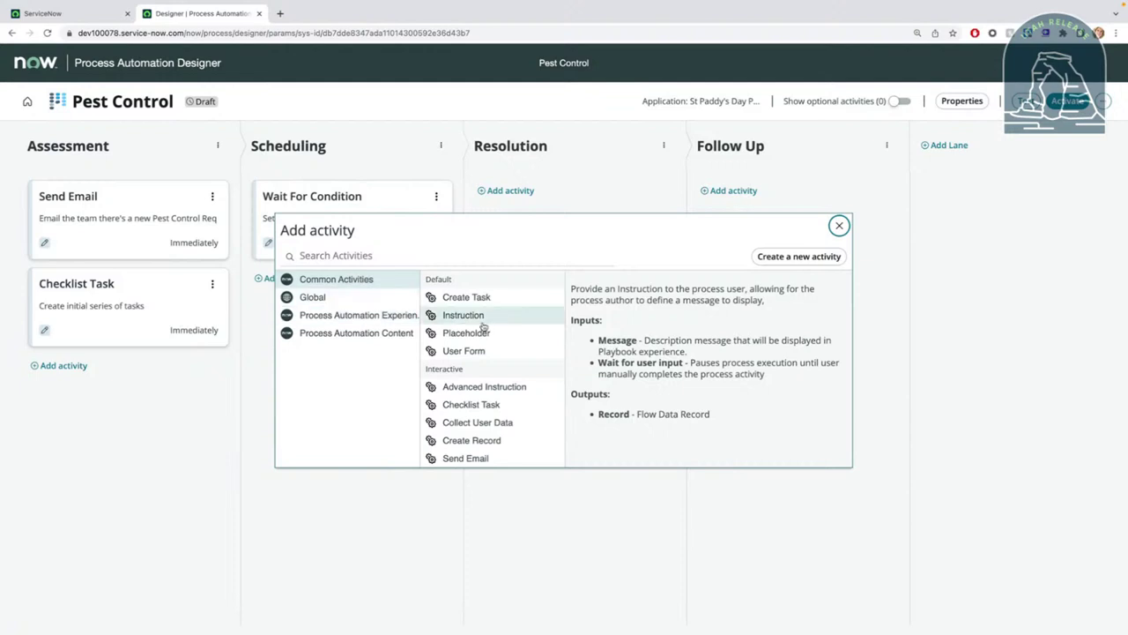
pyautogui.scroll(-3, 482, 326)
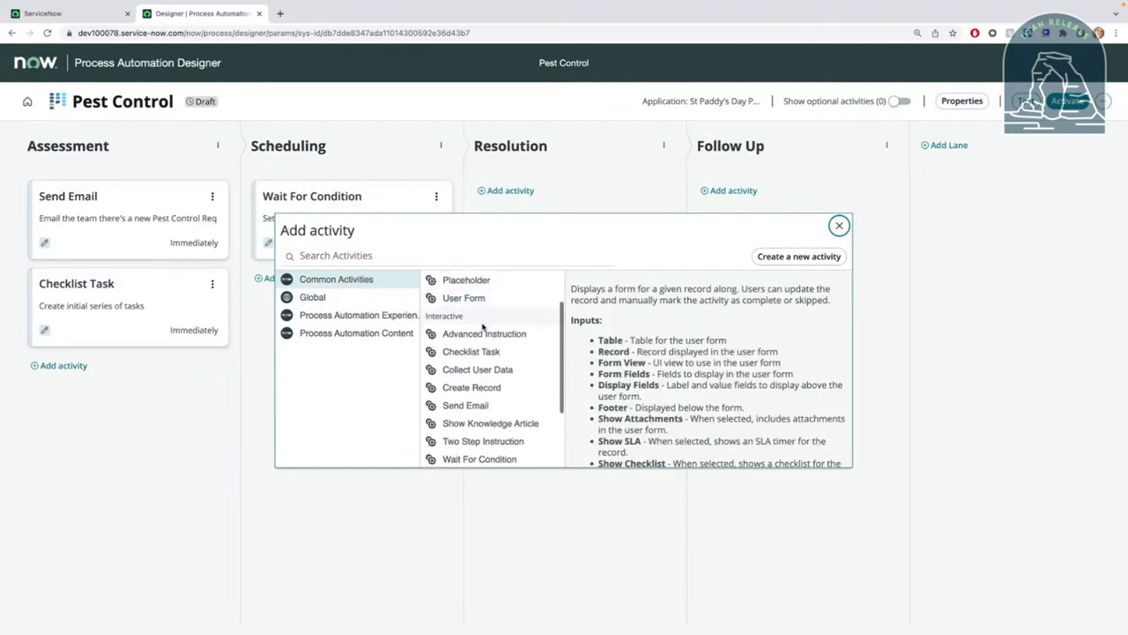
pyautogui.scroll(-2, 482, 326)
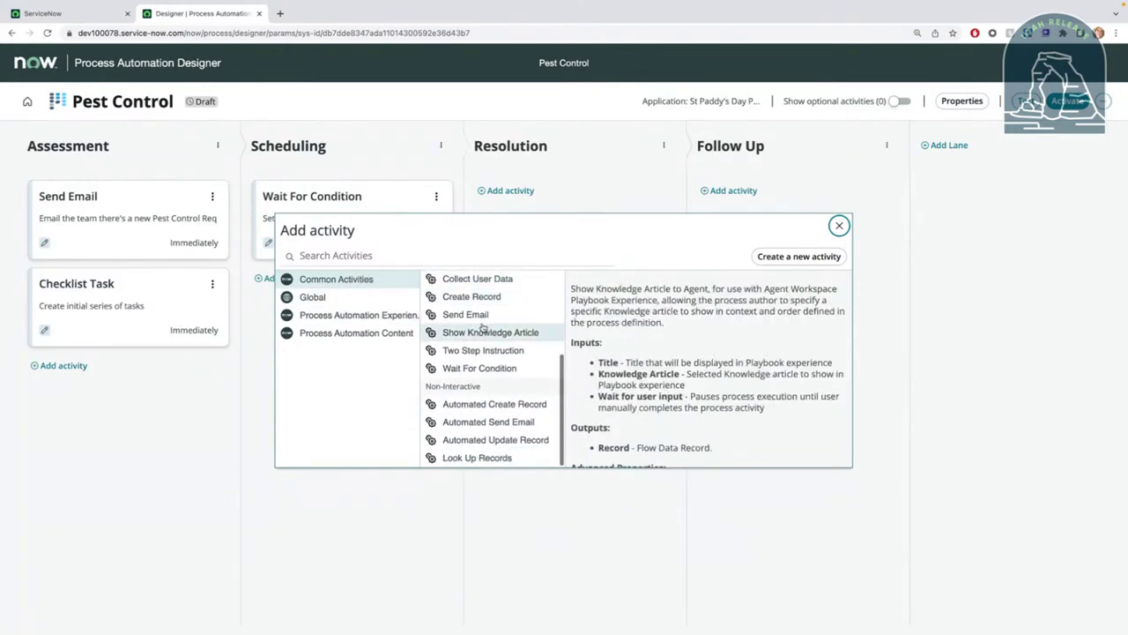
pyautogui.click(351, 297)
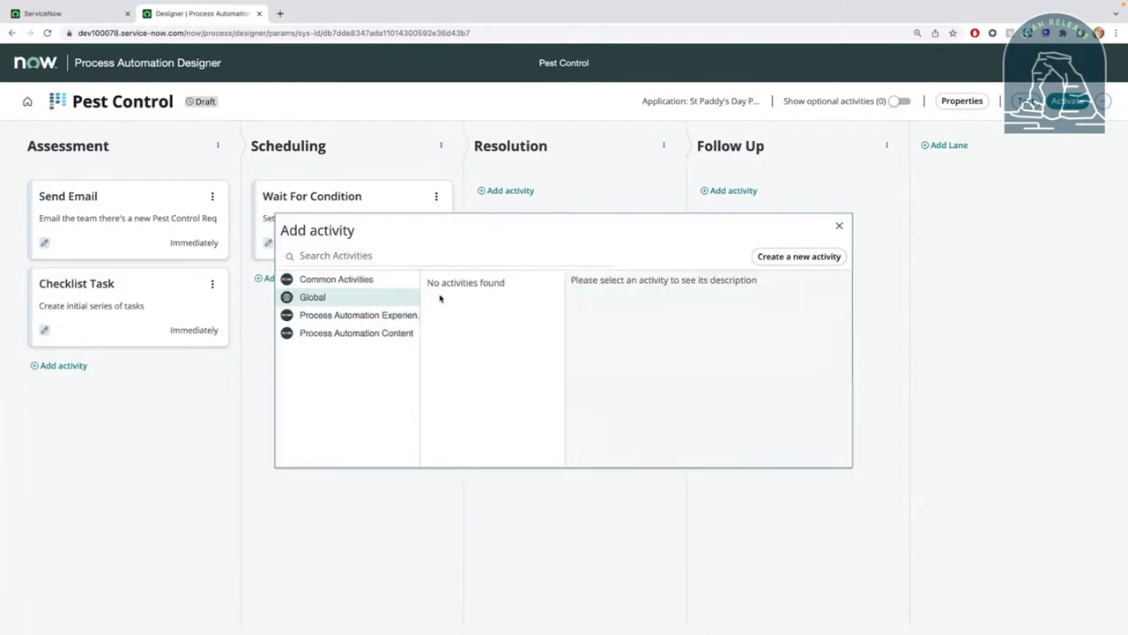
pyautogui.click(388, 314)
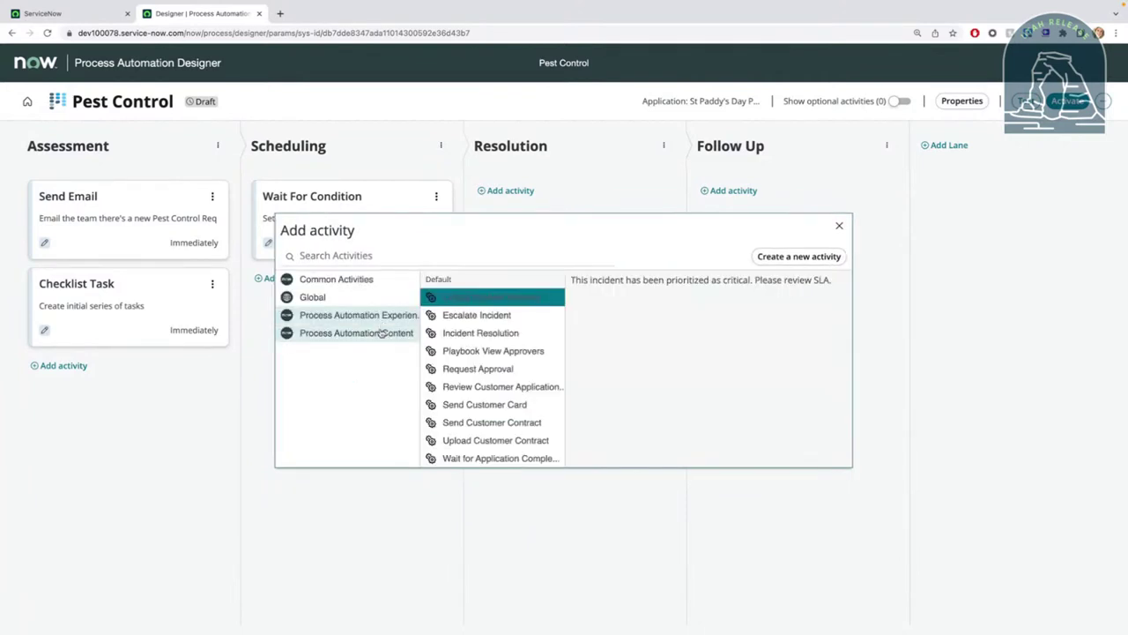
pyautogui.click(379, 333)
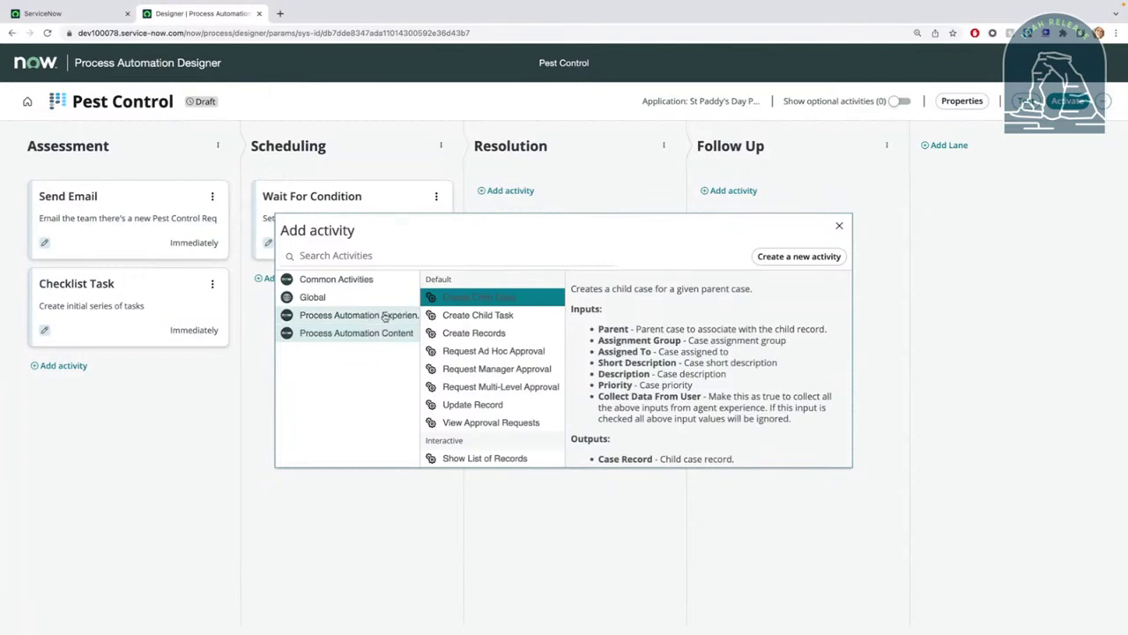
pyautogui.click(385, 315)
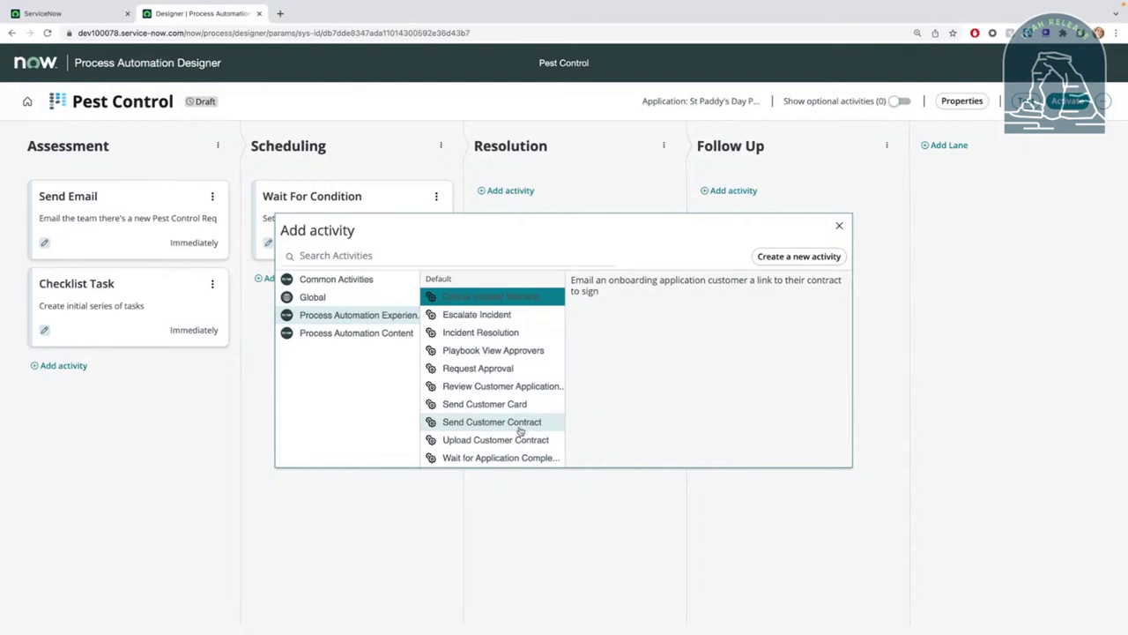
pyautogui.click(335, 335)
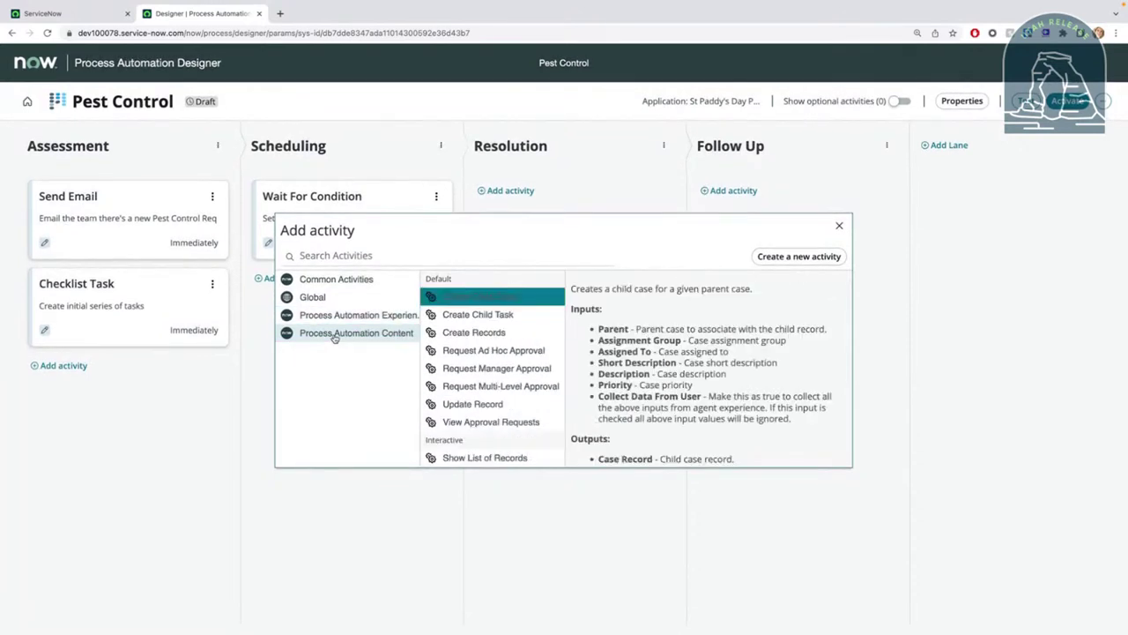
pyautogui.click(342, 316)
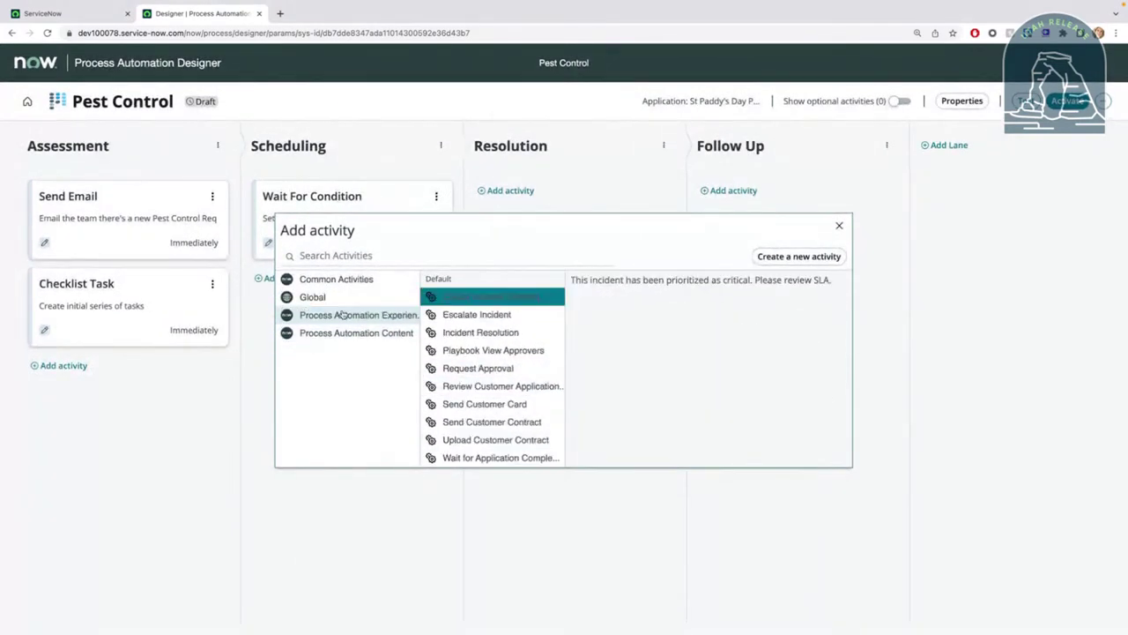
pyautogui.click(340, 300)
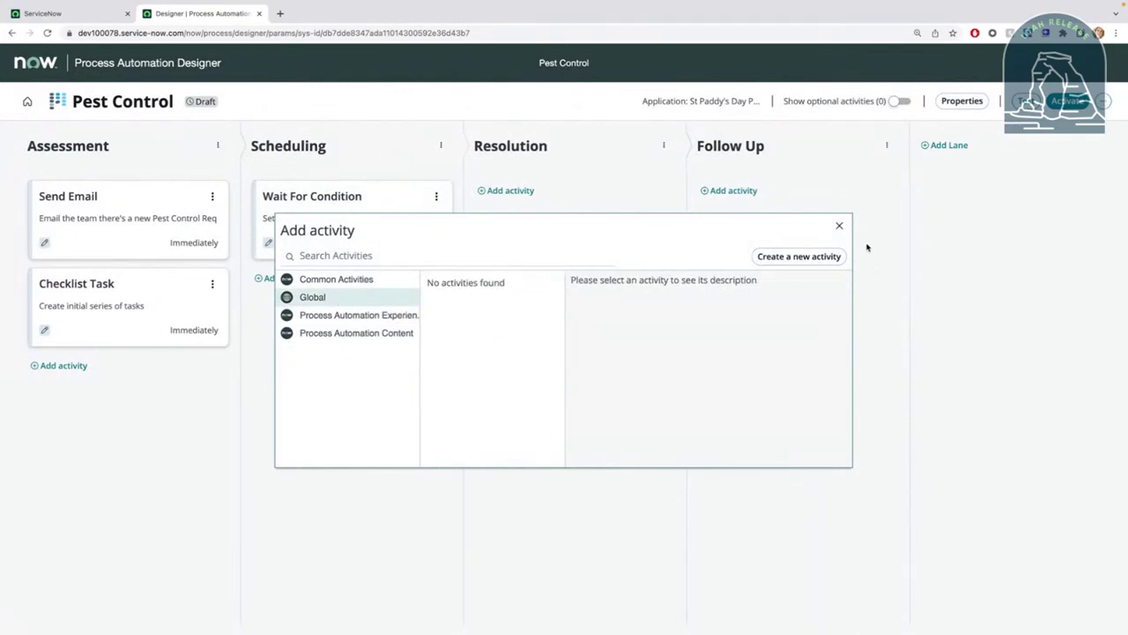
# - Review the Automation Plan and Activity Experience settings of the new activity form and close it without creating anything
pyautogui.click(789, 261)
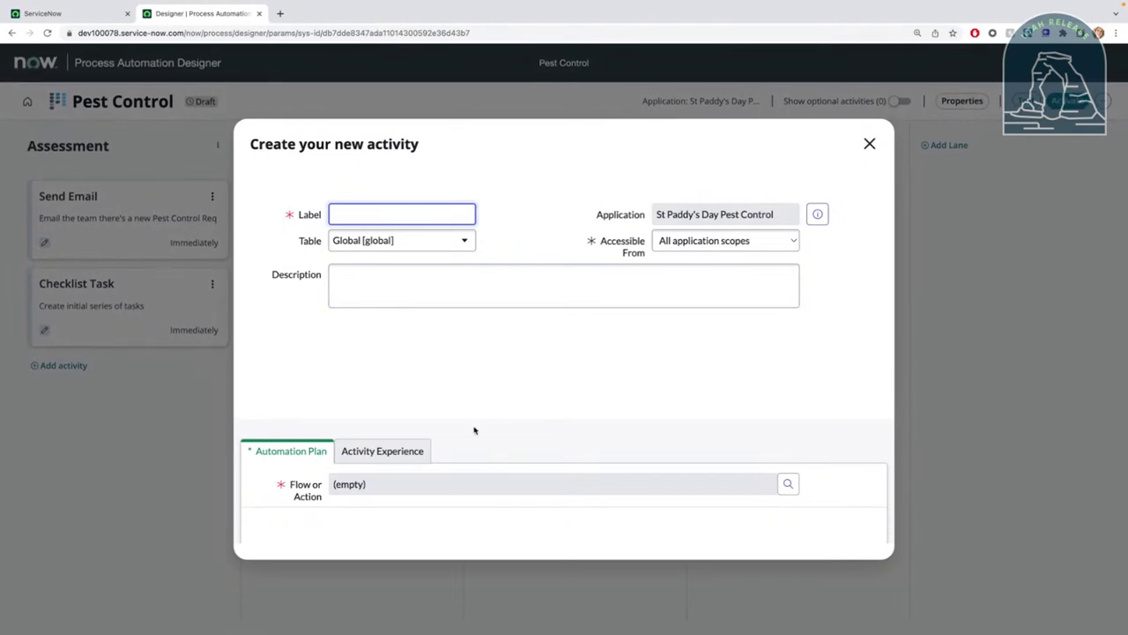
pyautogui.click(382, 453)
pyautogui.click(293, 451)
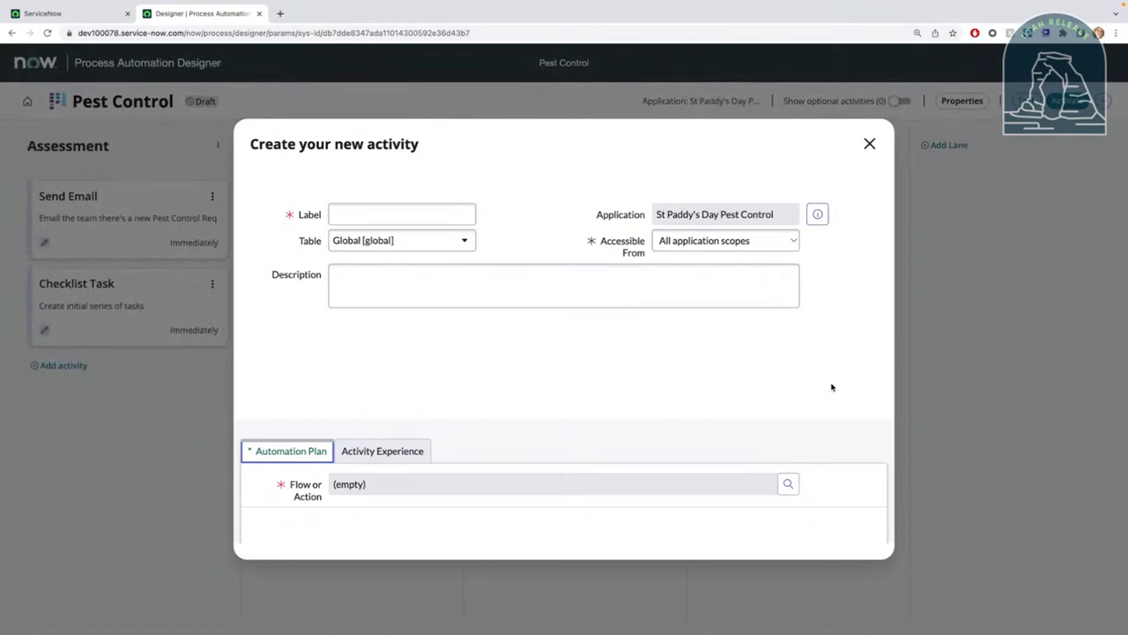
pyautogui.click(514, 295)
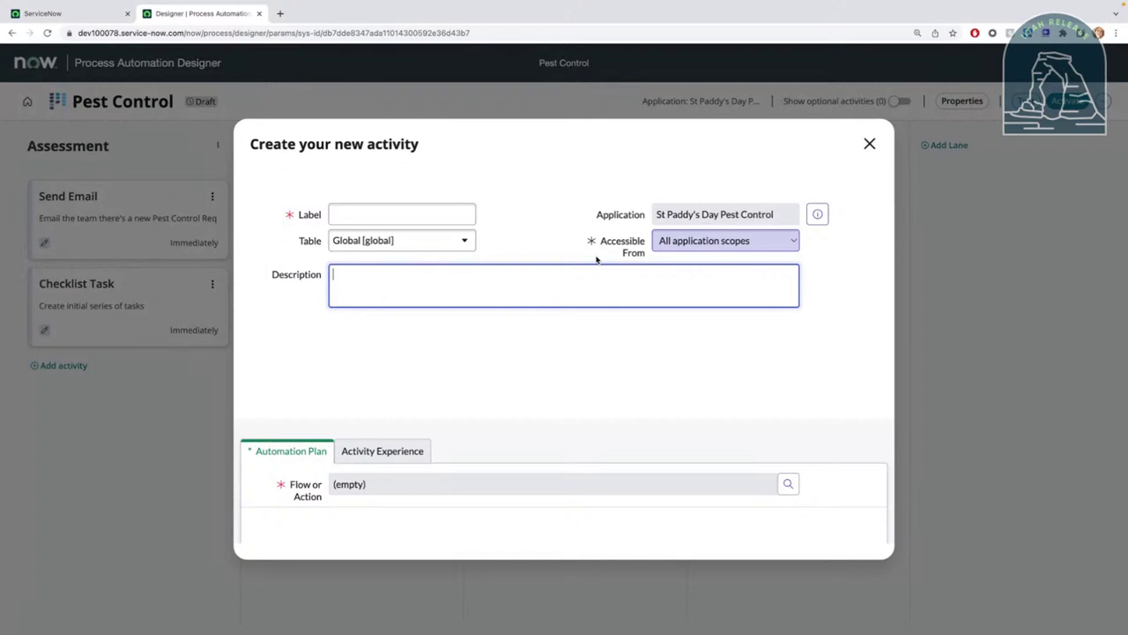
pyautogui.click(379, 450)
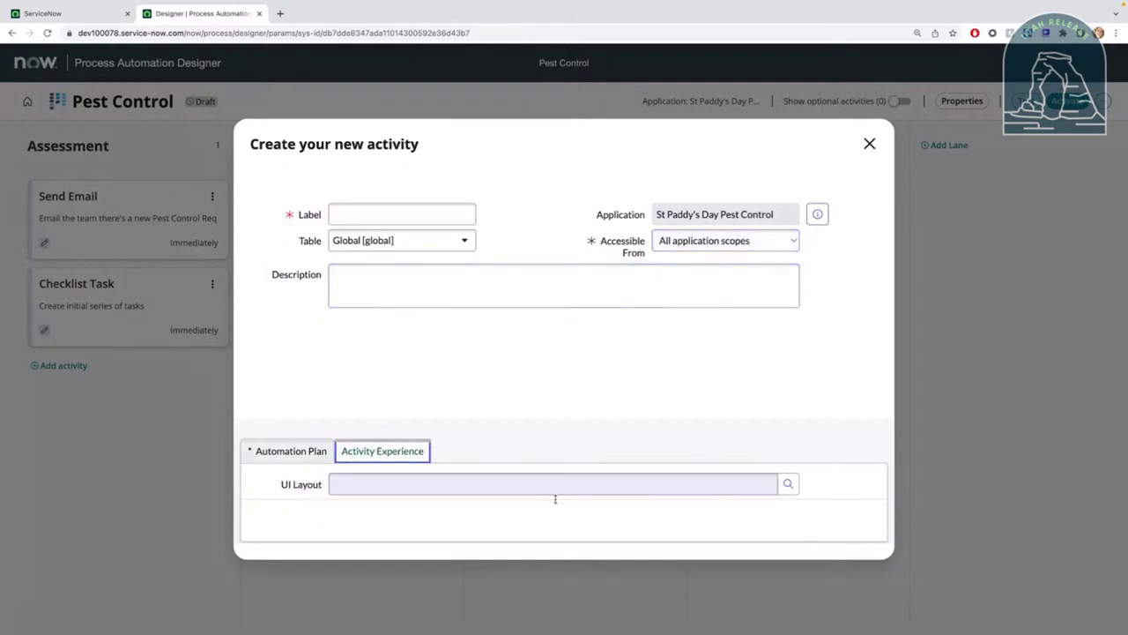
pyautogui.click(293, 454)
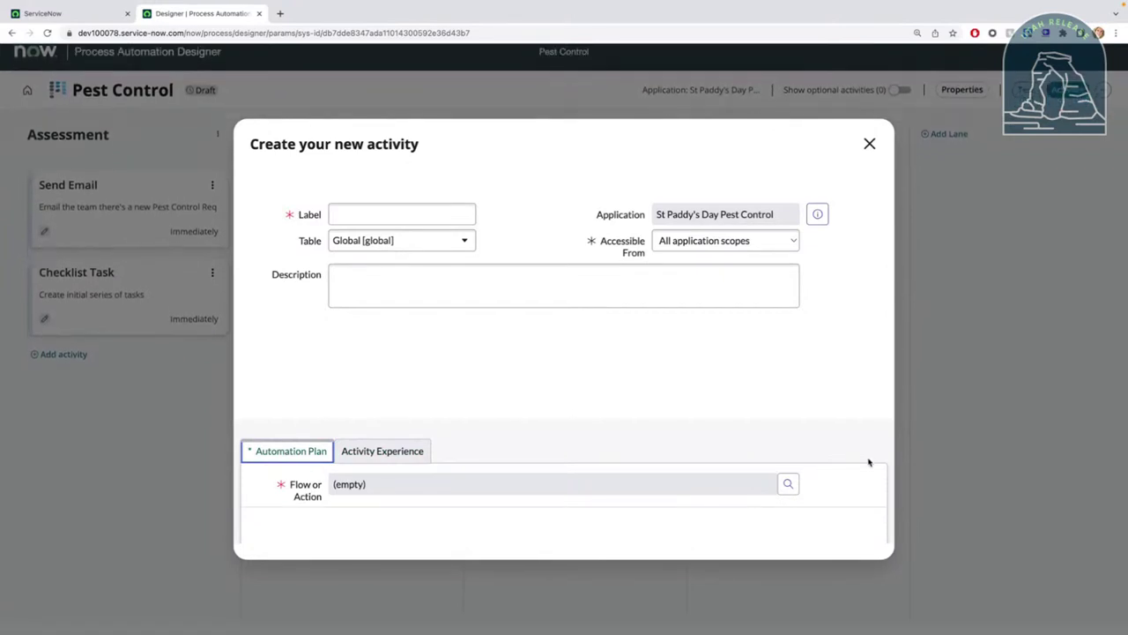
pyautogui.click(869, 144)
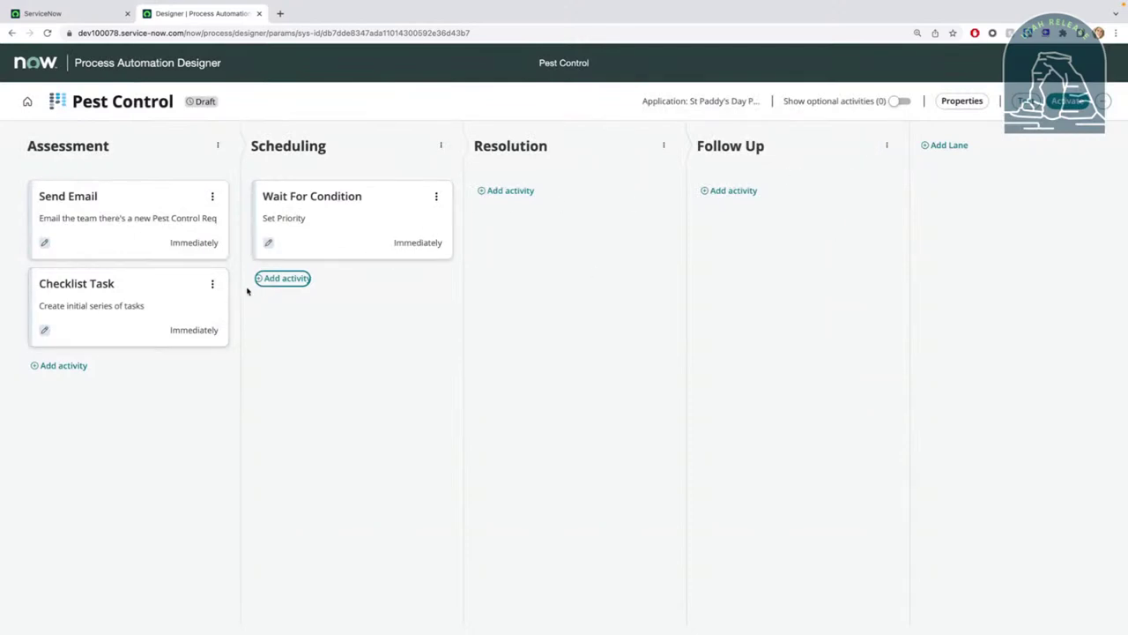
# - Inspect the Action Type documents selectable as a new Scheduling activity's flow or action, and discard the new activity
pyautogui.click(283, 277)
pyautogui.click(816, 259)
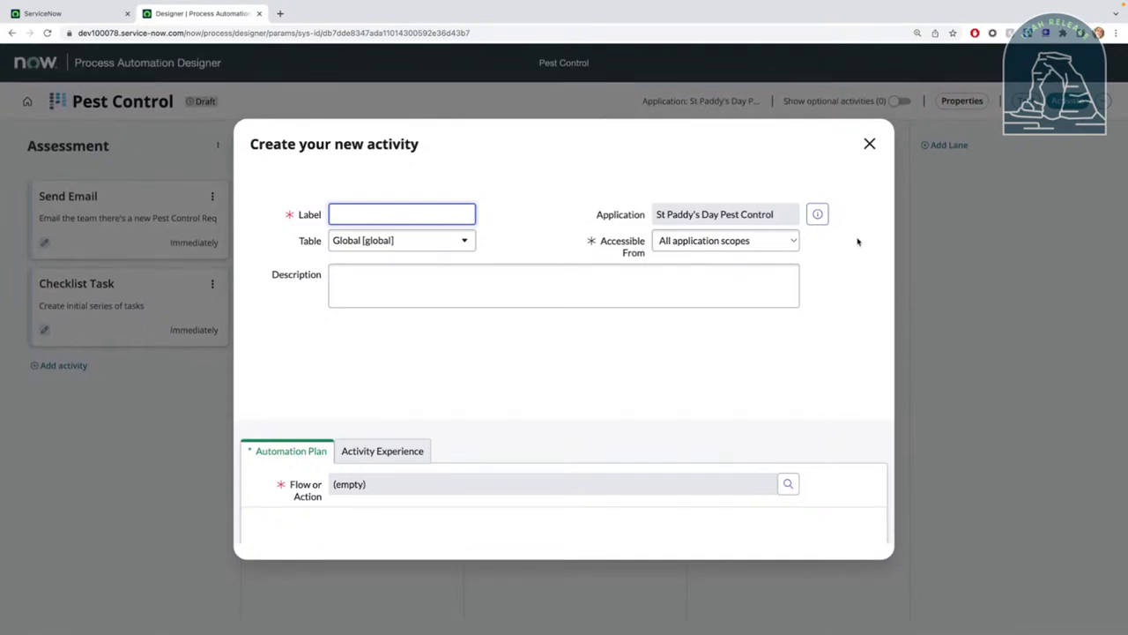
pyautogui.click(448, 484)
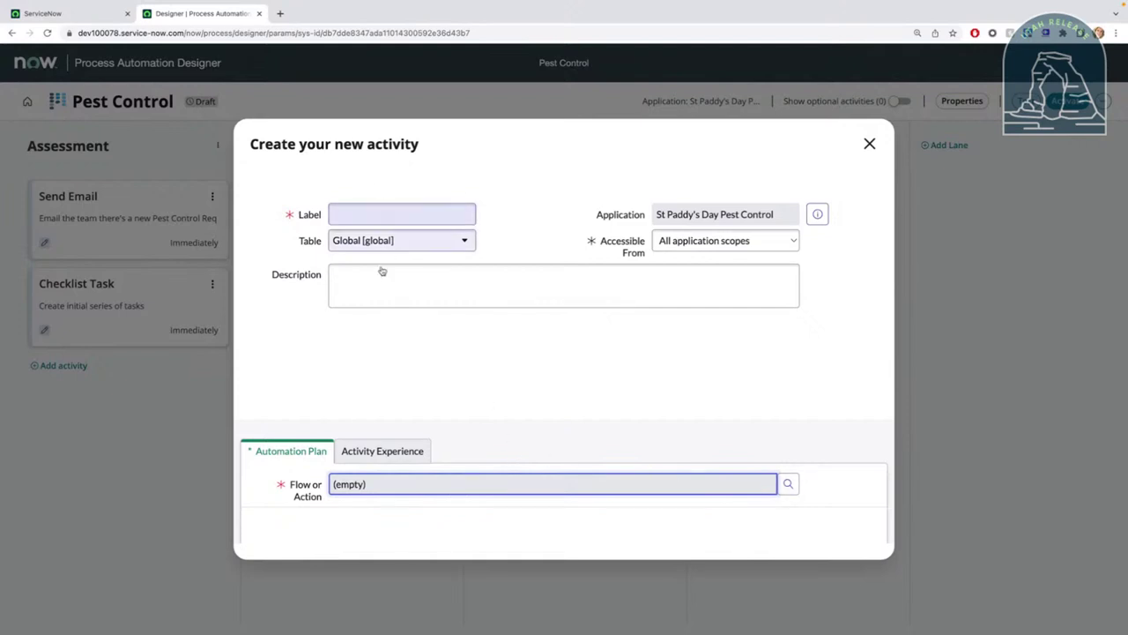
pyautogui.click(789, 484)
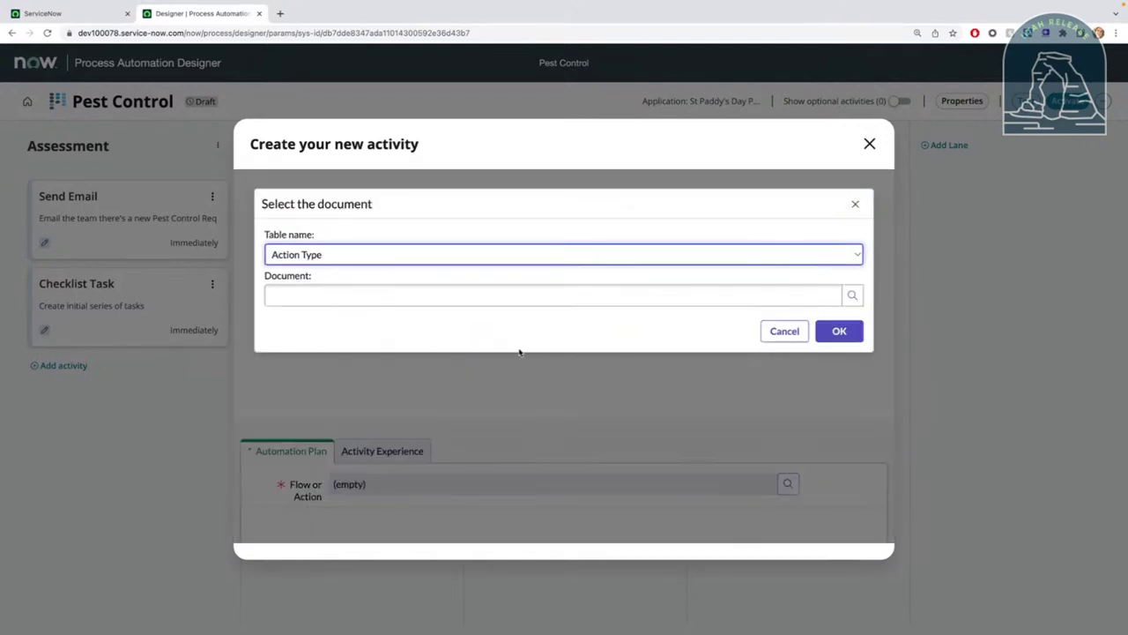
pyautogui.click(491, 296)
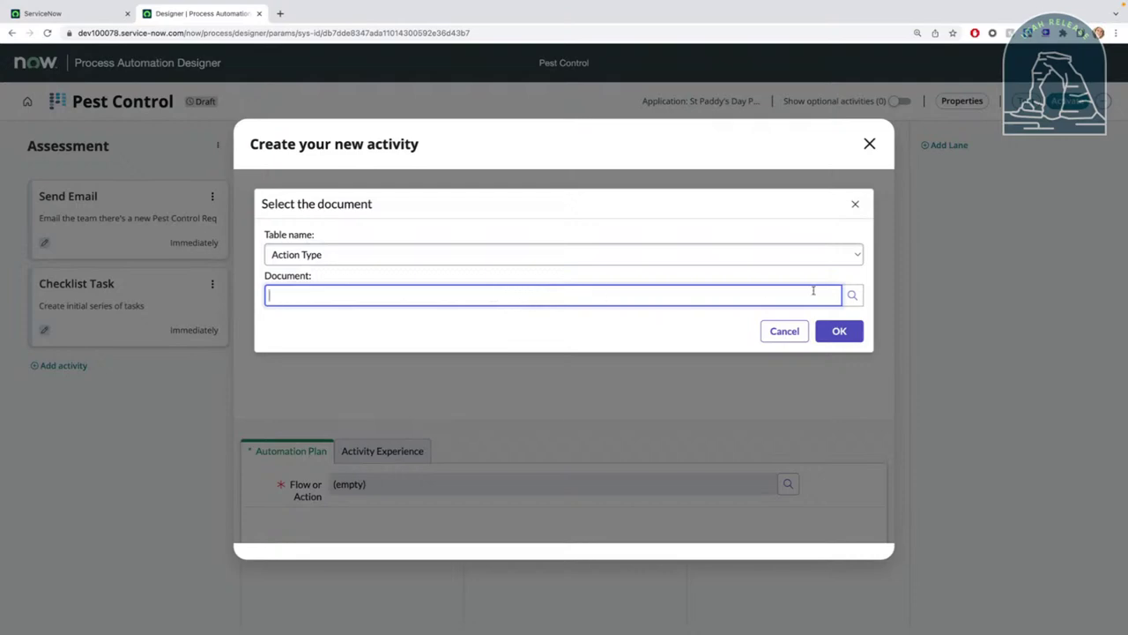
pyautogui.click(851, 295)
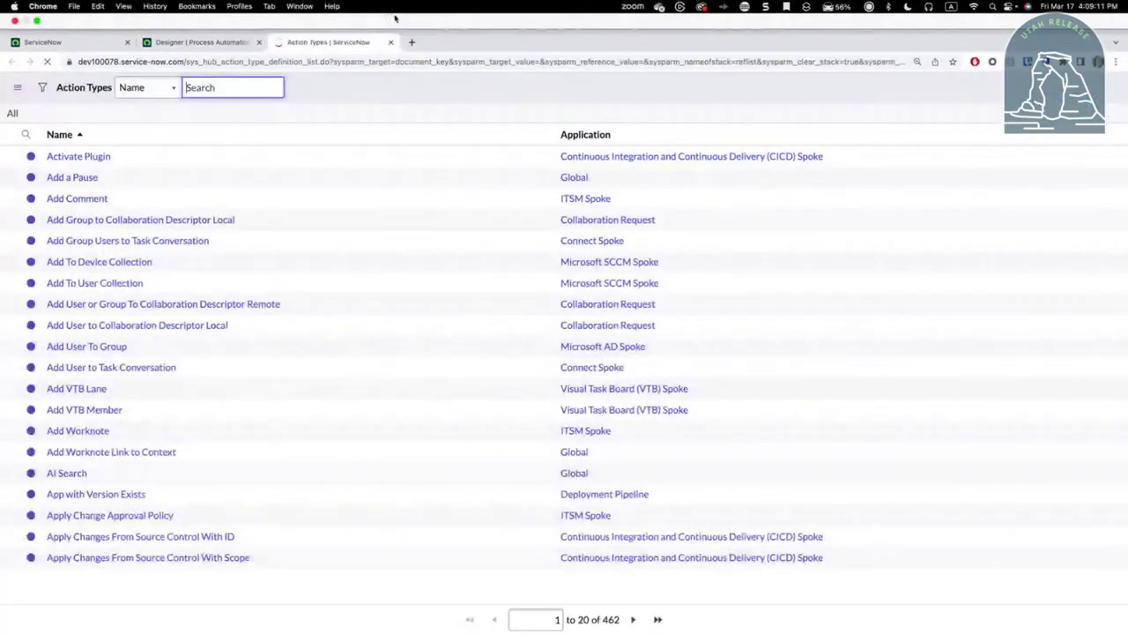
pyautogui.click(390, 13)
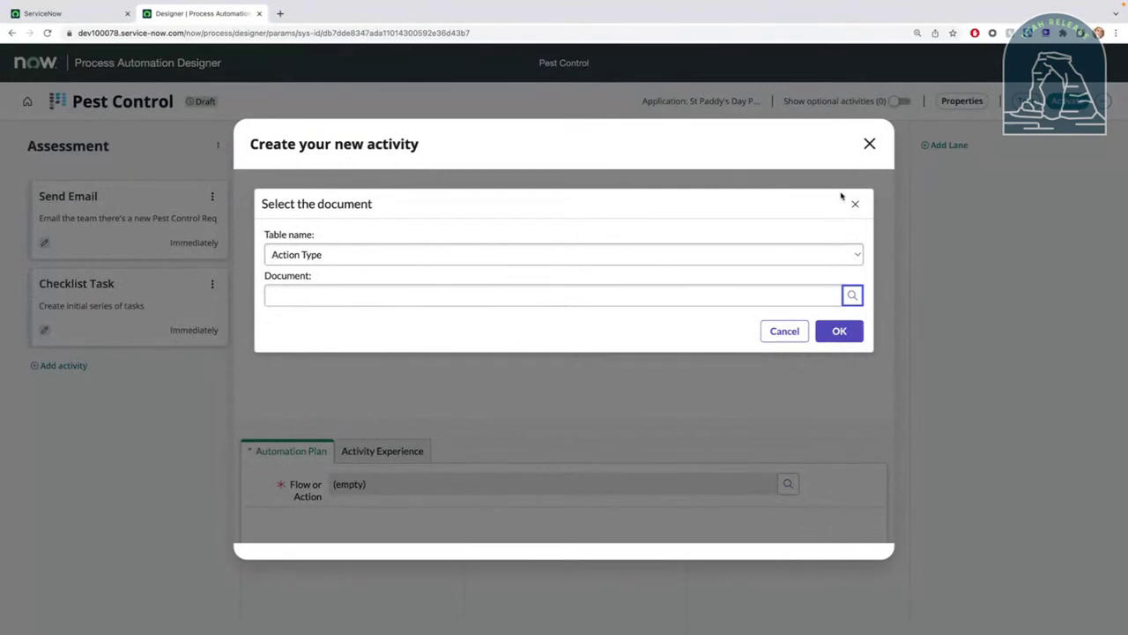
pyautogui.click(868, 142)
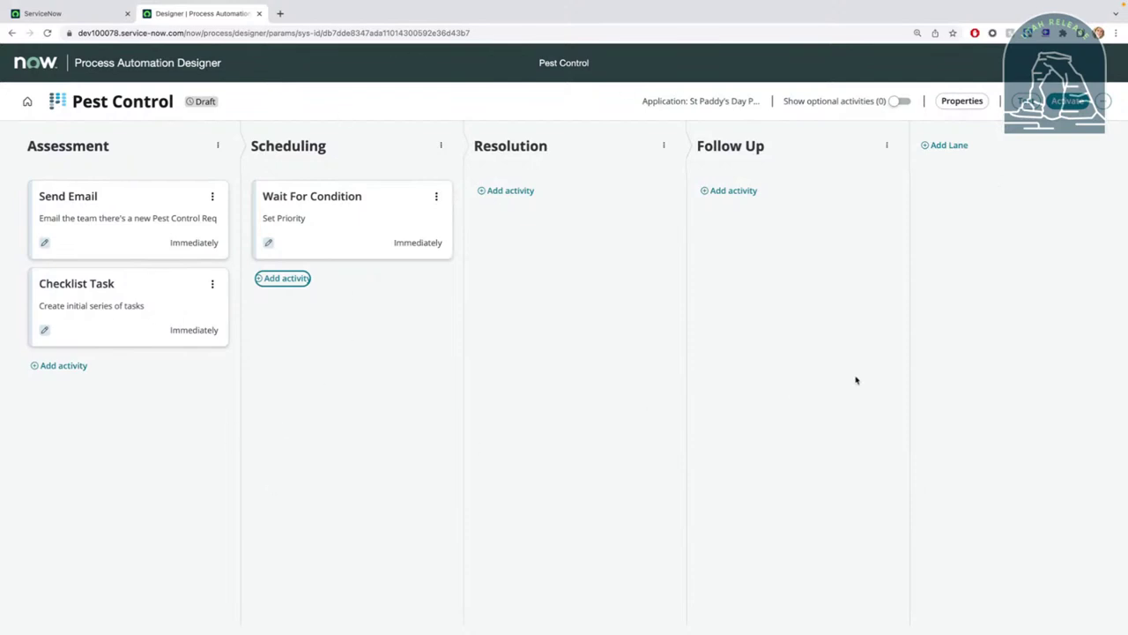
# - Start a test of the Pest Control process and submit a new Pest Control Request record with default values for it
pyautogui.click(1022, 102)
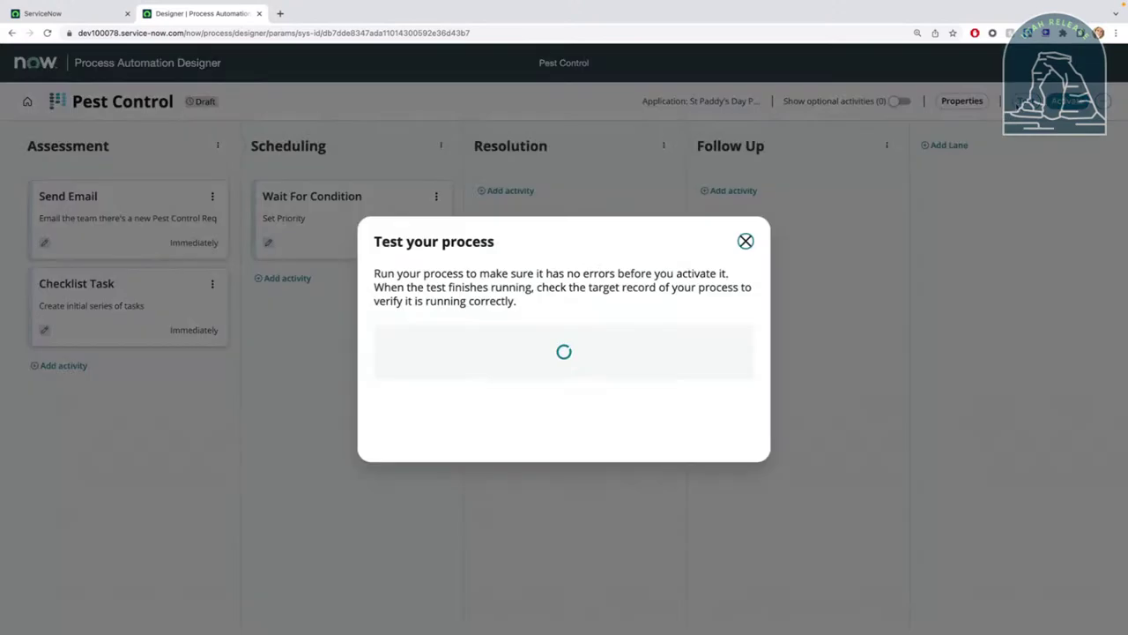
pyautogui.click(553, 401)
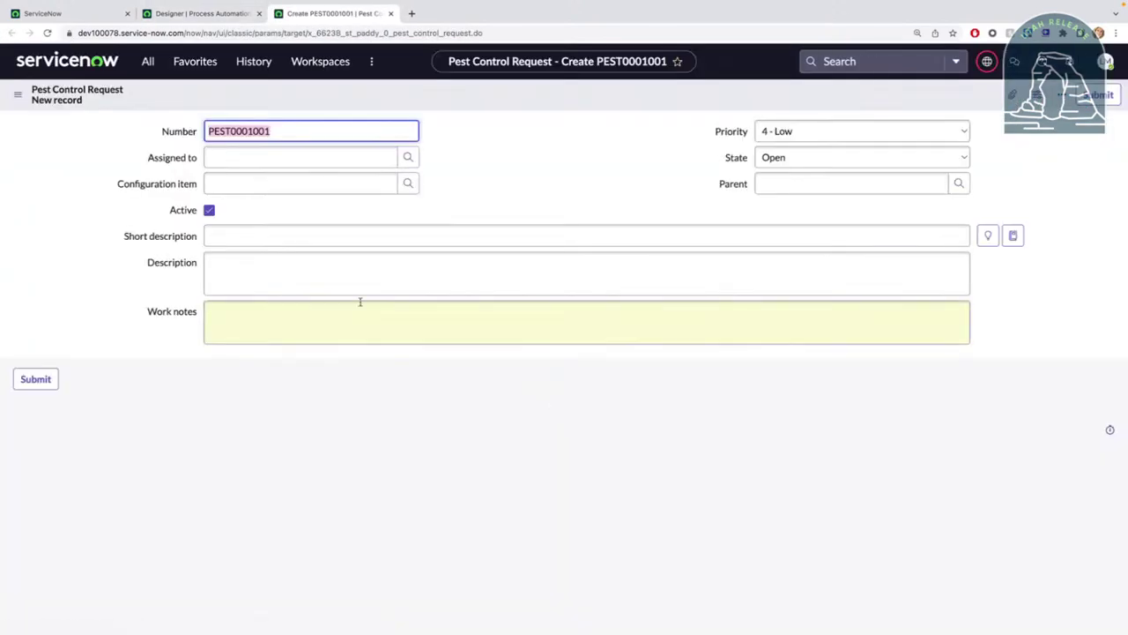
pyautogui.click(308, 155)
pyautogui.click(1101, 95)
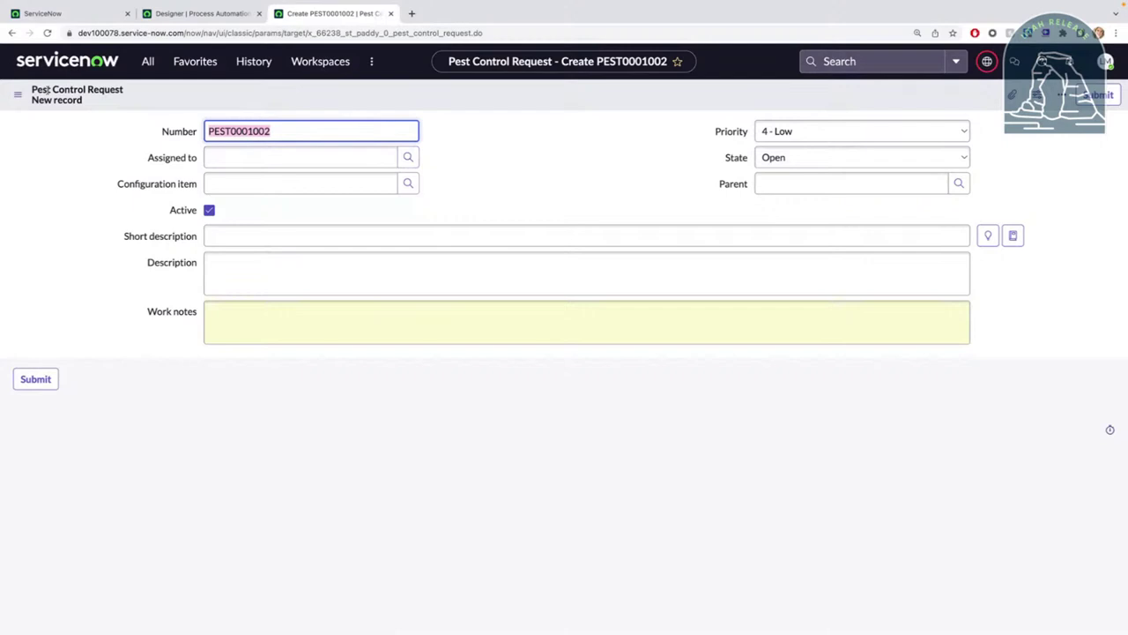
pyautogui.click(390, 13)
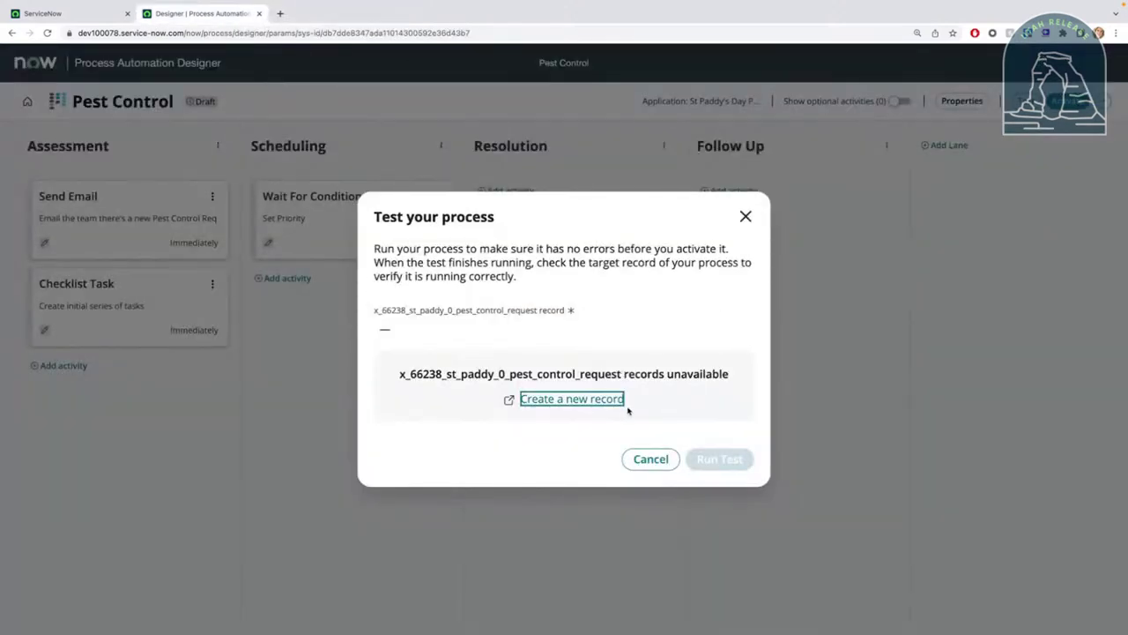
# - Reopen the process test, choose the newly submitted Pest Control Request record and run the test
pyautogui.moveTo(667, 384); pyautogui.dragTo(776, 201)
pyautogui.click(745, 216)
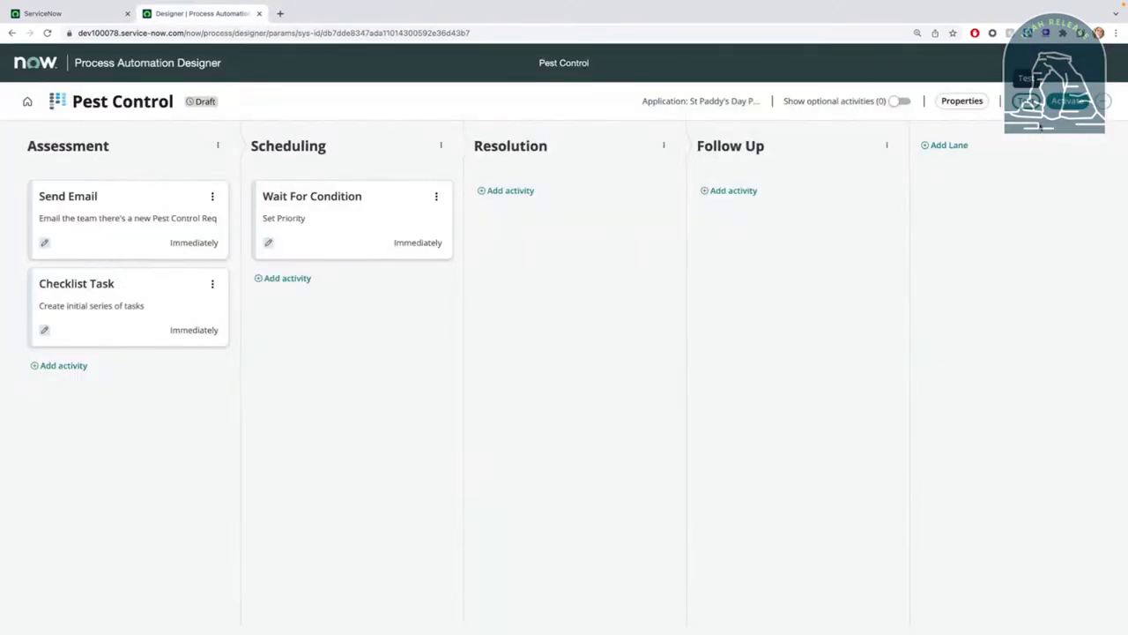
pyautogui.click(1026, 101)
pyautogui.click(438, 329)
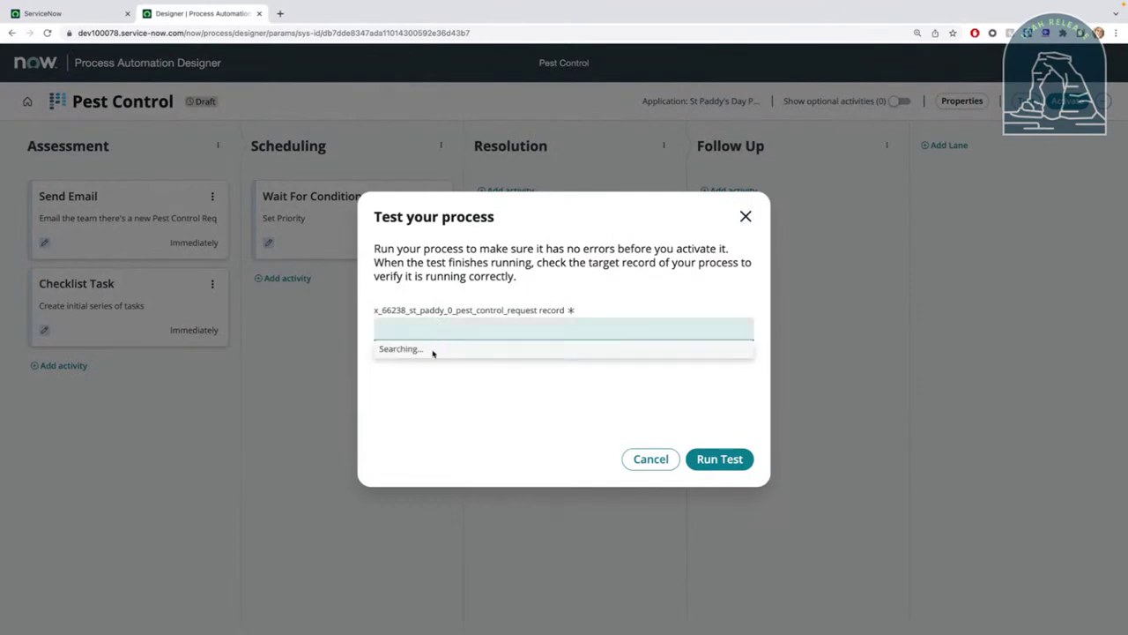
pyautogui.click(429, 371)
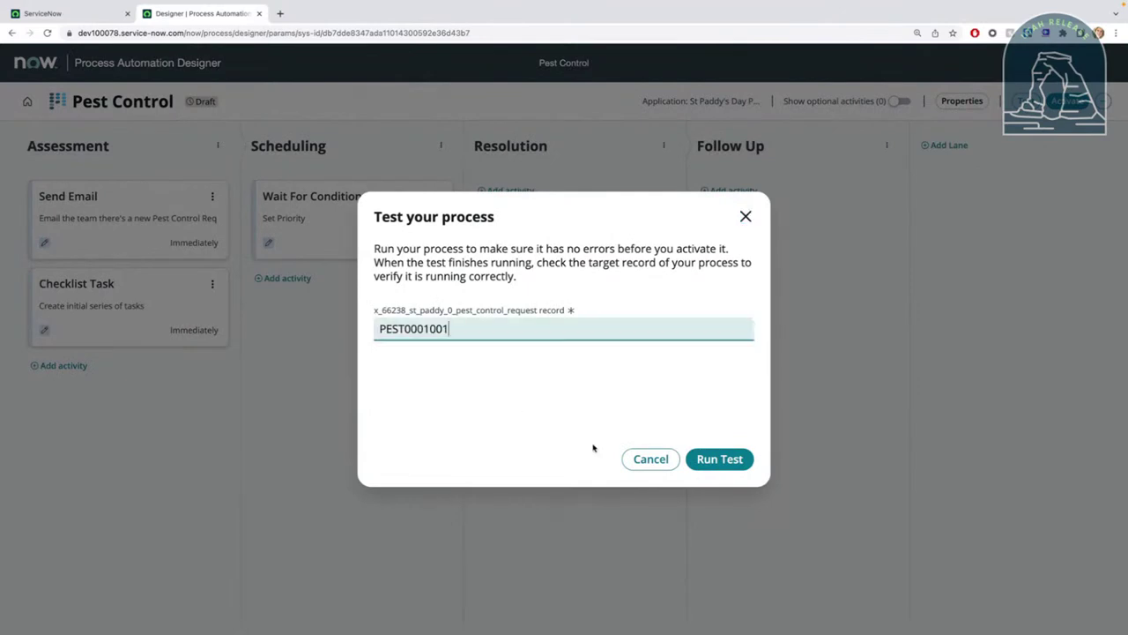
pyautogui.click(720, 459)
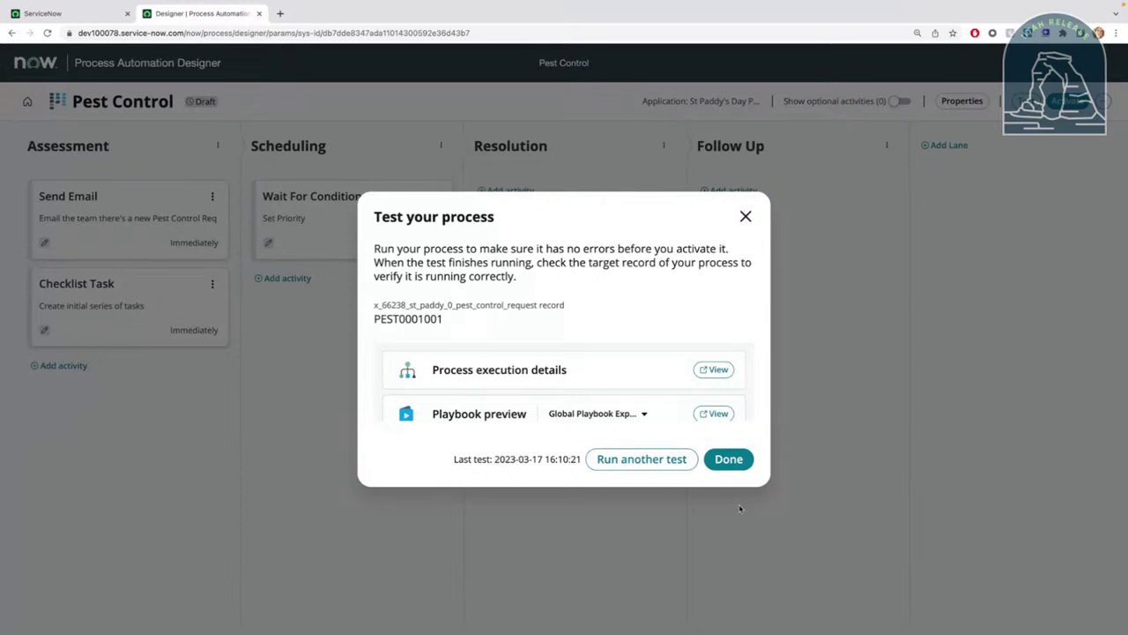
# - View the tested process in the global playbook experience preview, enlarged for easier reading
pyautogui.click(700, 414)
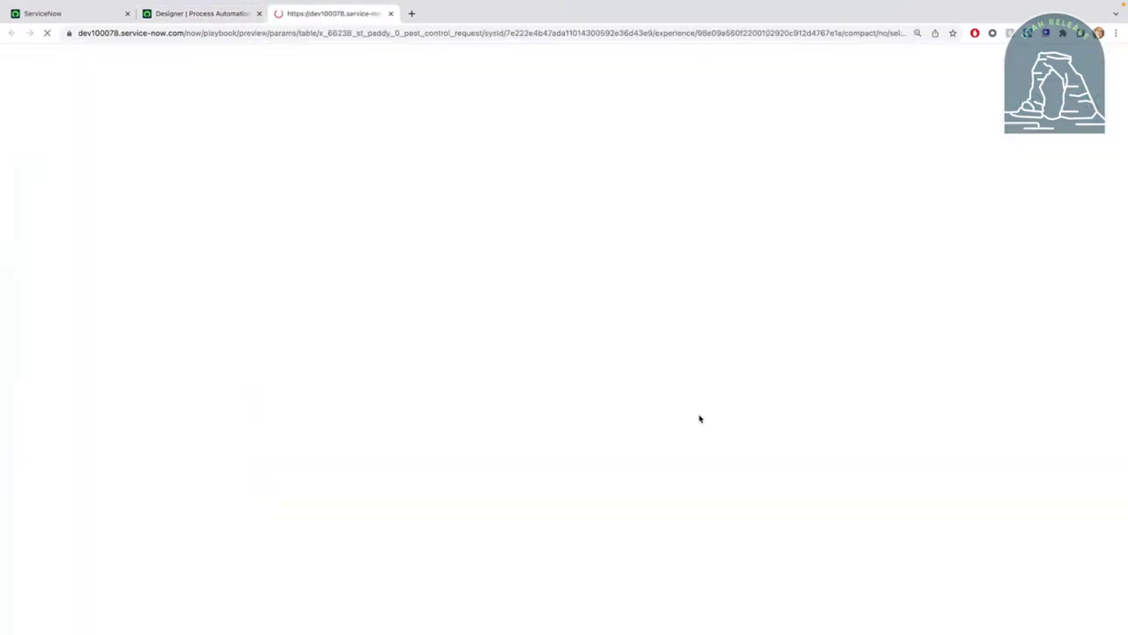
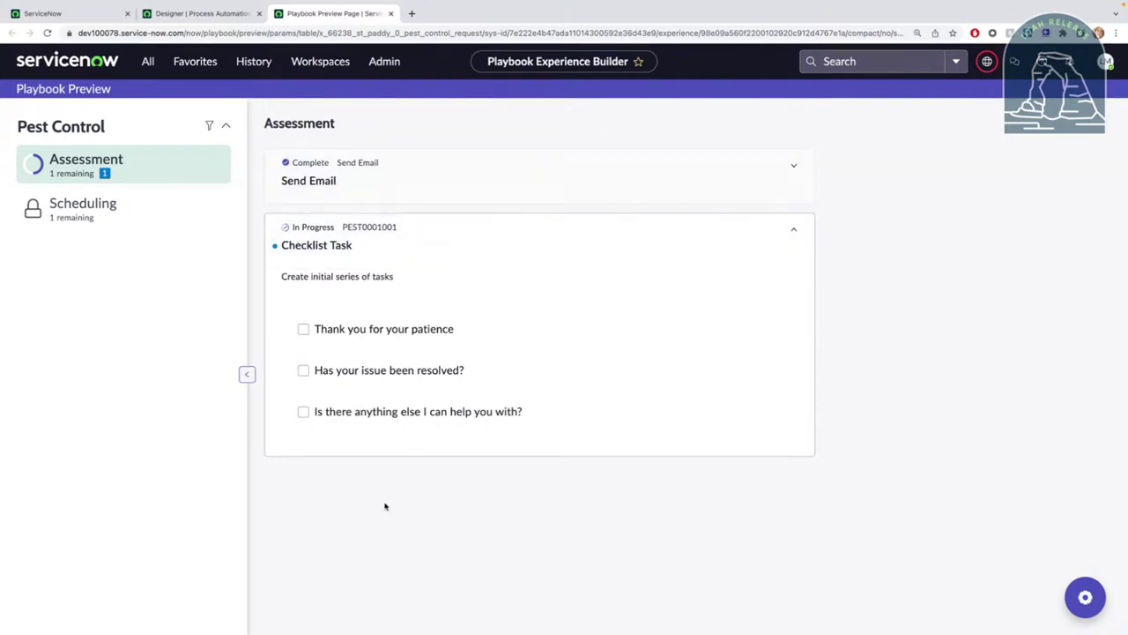
pyautogui.hotkey('ctrl', '+')
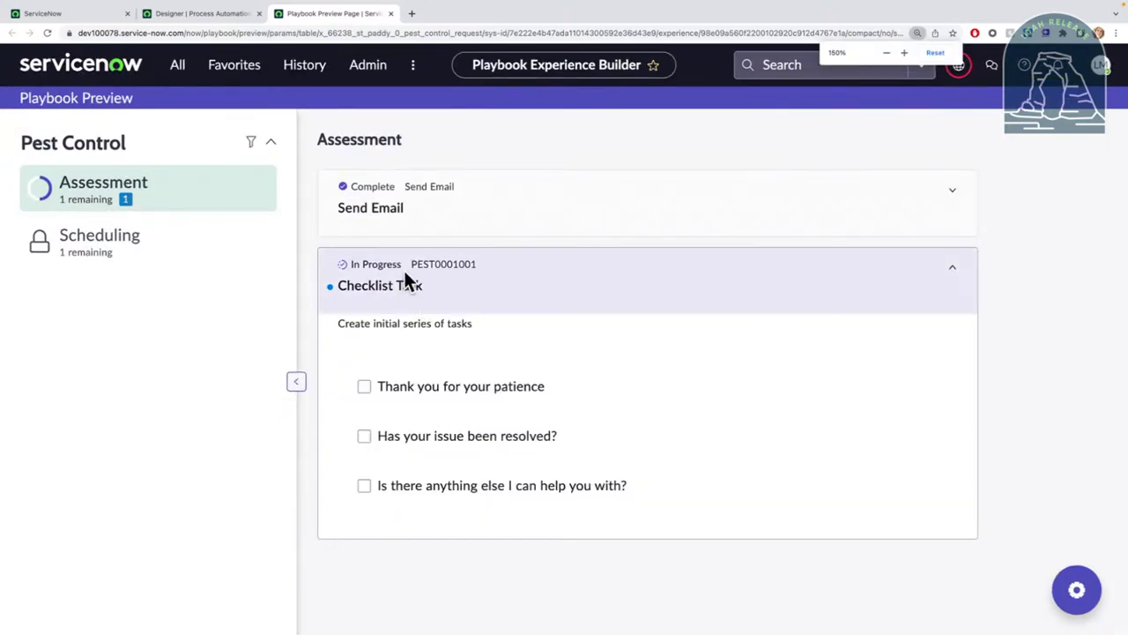
# - Inspect the Send Email activity's details in the Assessment stage of the playbook preview
pyautogui.click(403, 275)
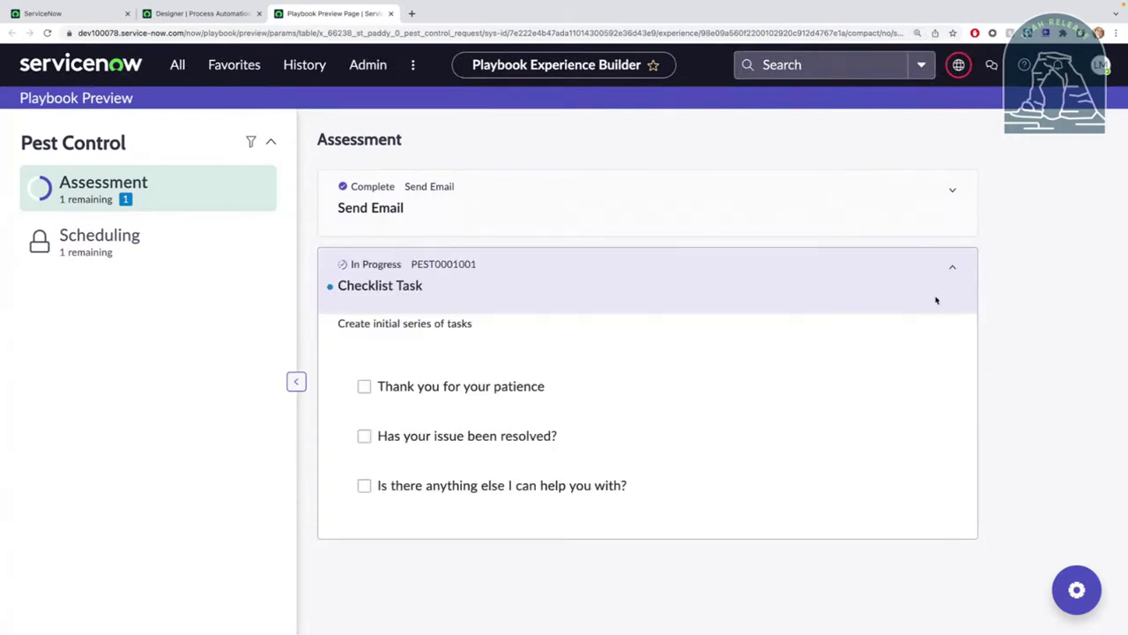
pyautogui.click(953, 191)
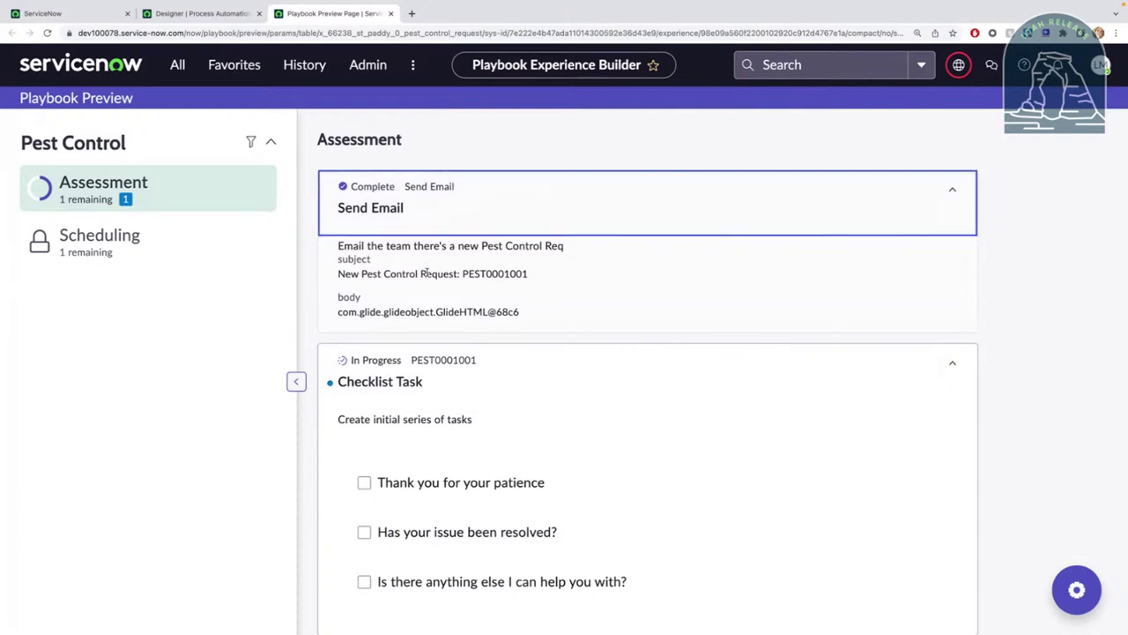
pyautogui.click(959, 188)
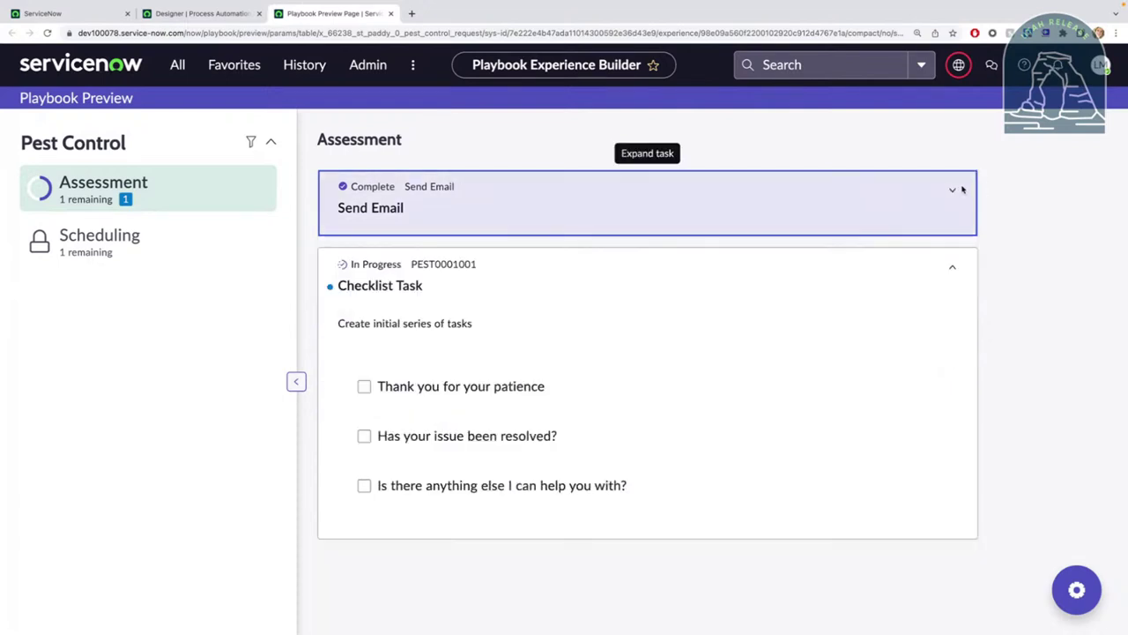
pyautogui.click(962, 189)
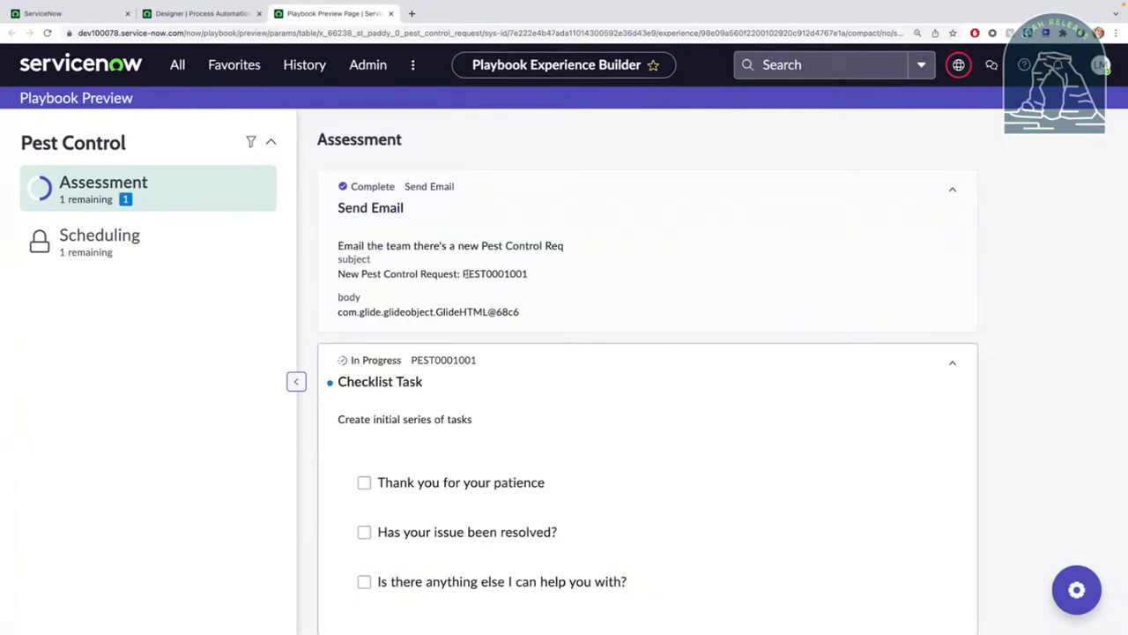
pyautogui.moveTo(465, 273); pyautogui.dragTo(541, 278)
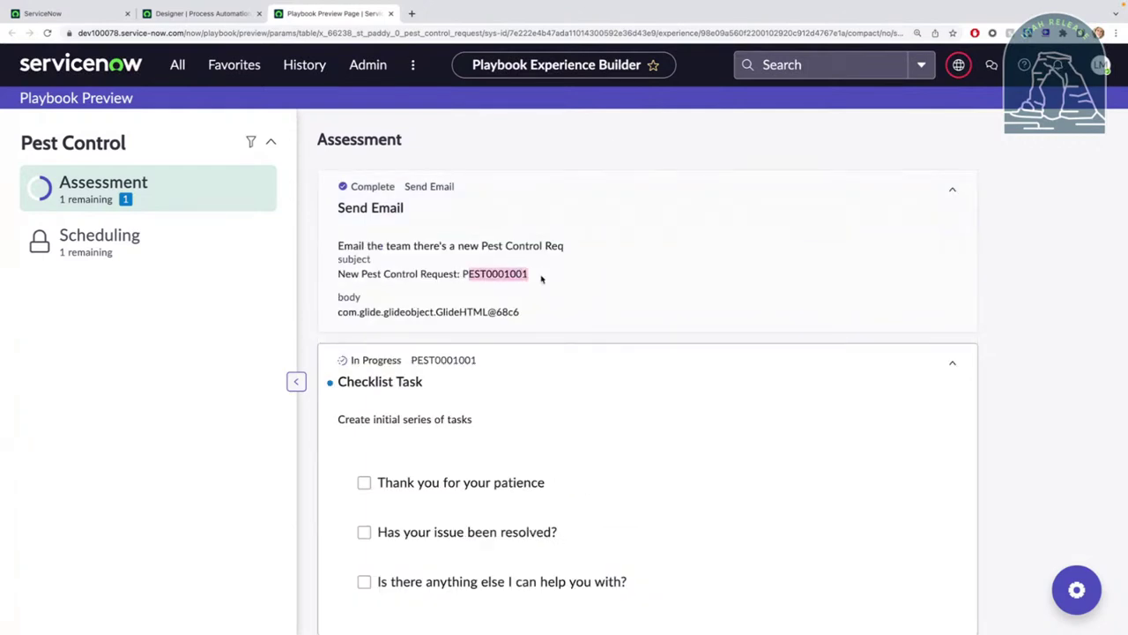
pyautogui.click(952, 190)
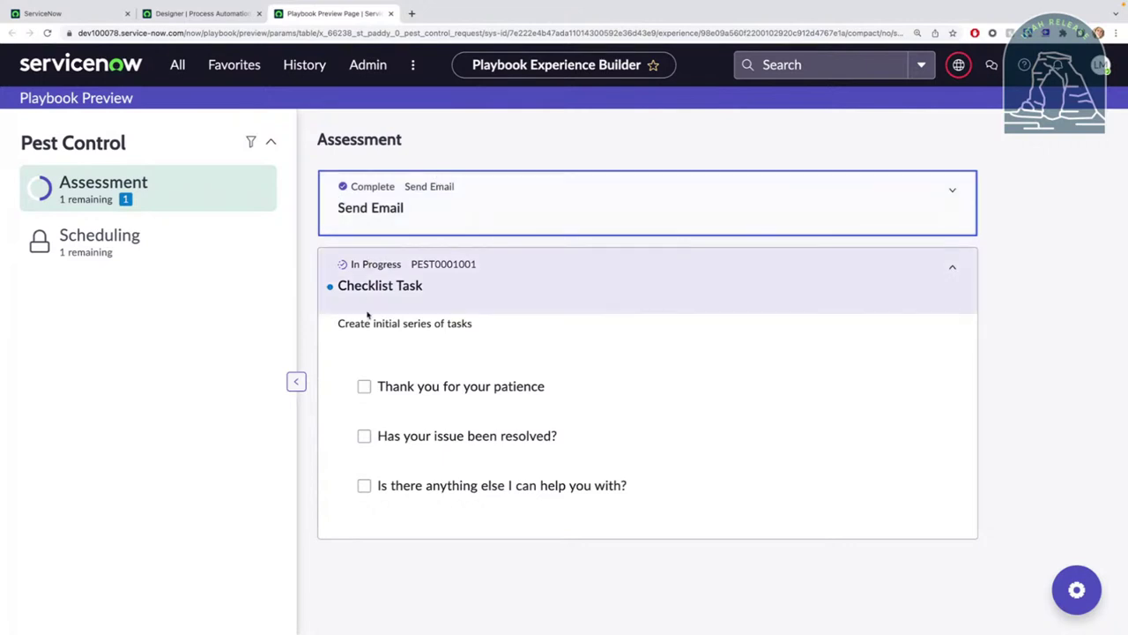
# - Check off all three items of the Checklist Task in the playbook preview
pyautogui.click(364, 386)
pyautogui.click(364, 435)
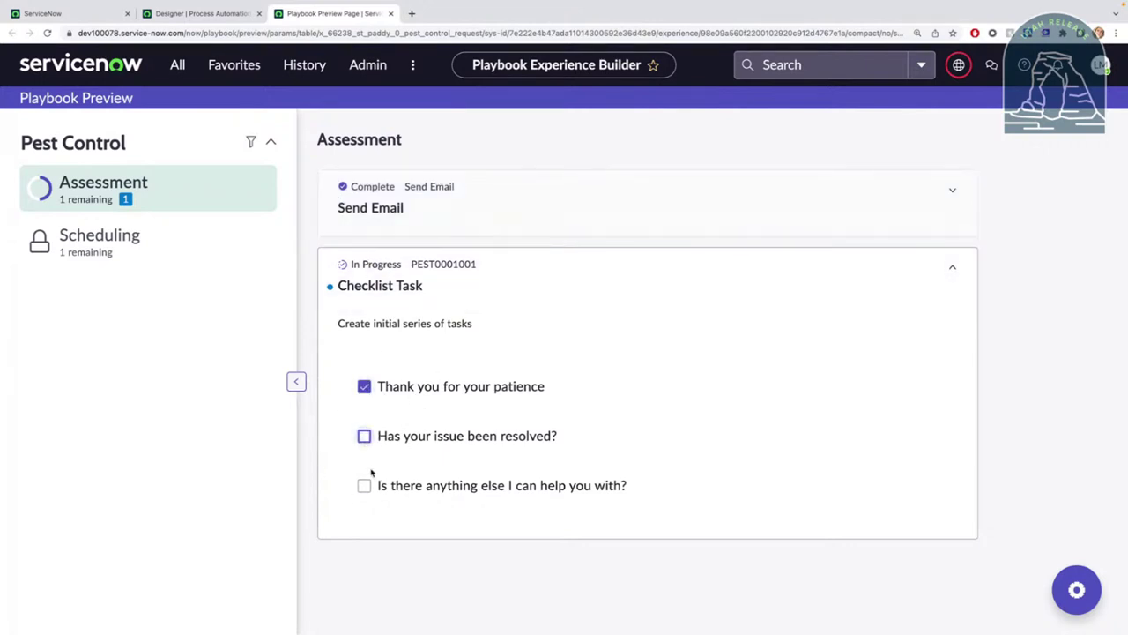
pyautogui.click(364, 485)
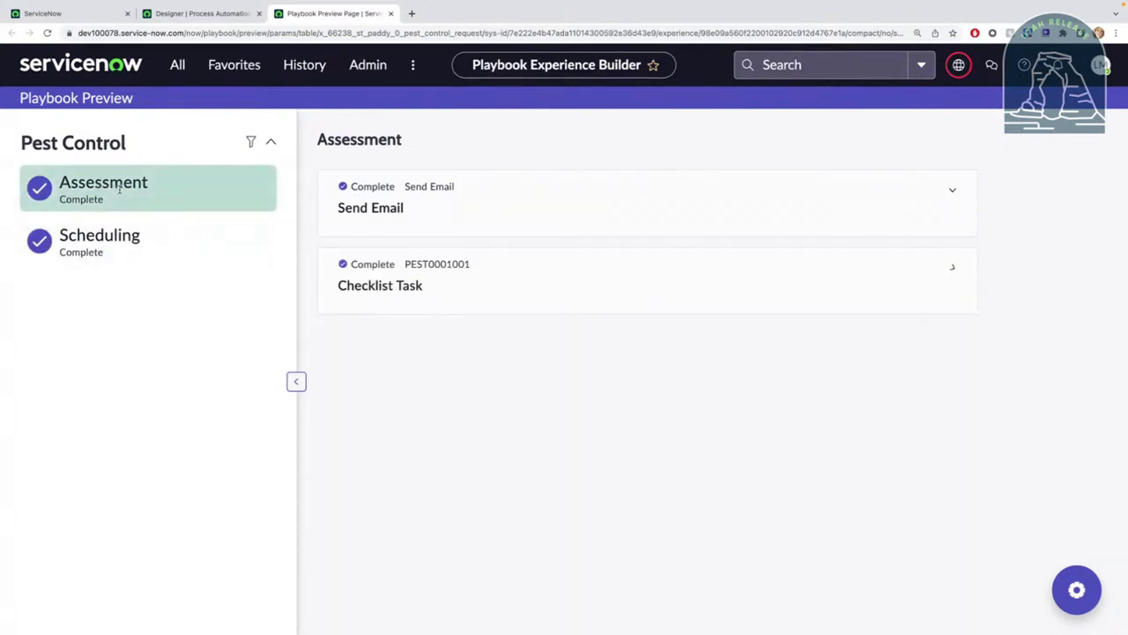
# - Review the Scheduling and Assessment stages in the preview, and close both the preview and the process test
pyautogui.click(133, 254)
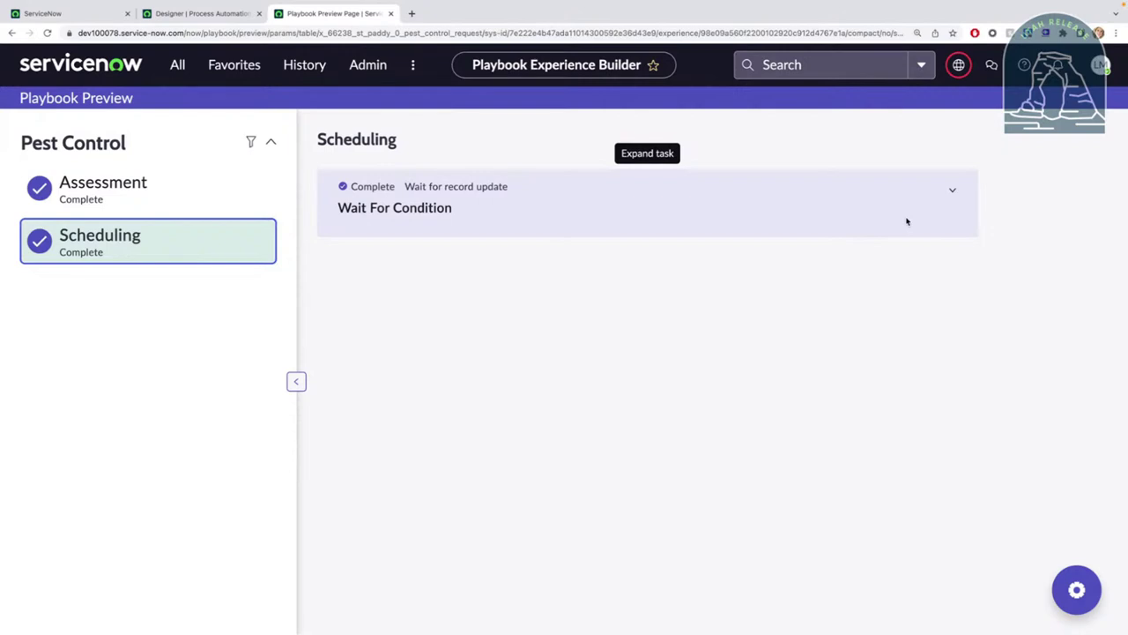
pyautogui.click(118, 206)
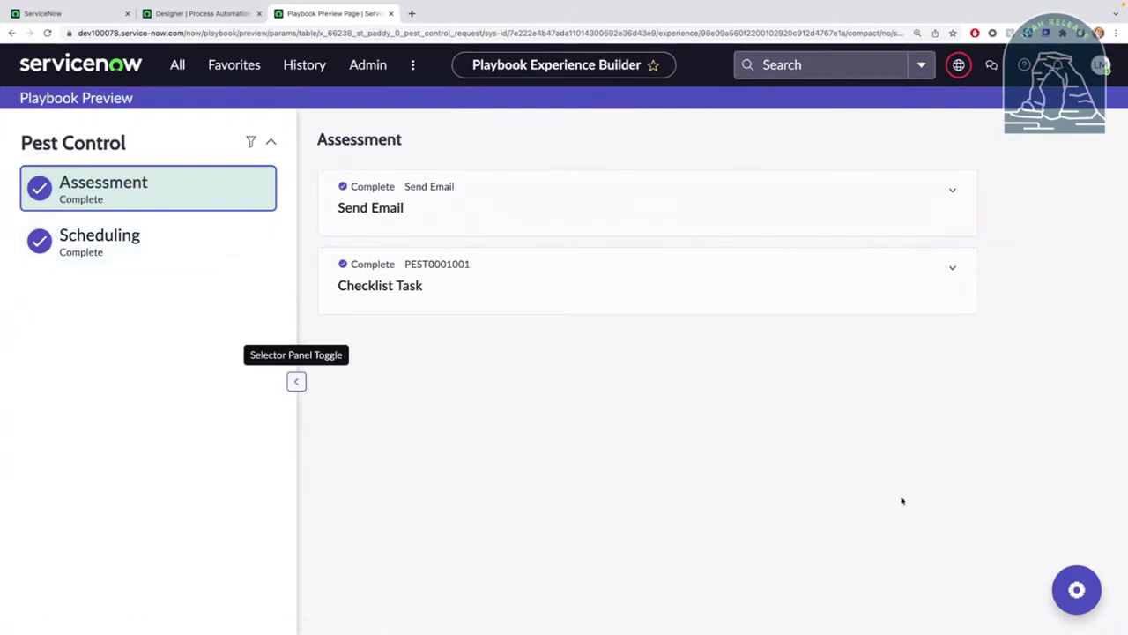
pyautogui.click(390, 13)
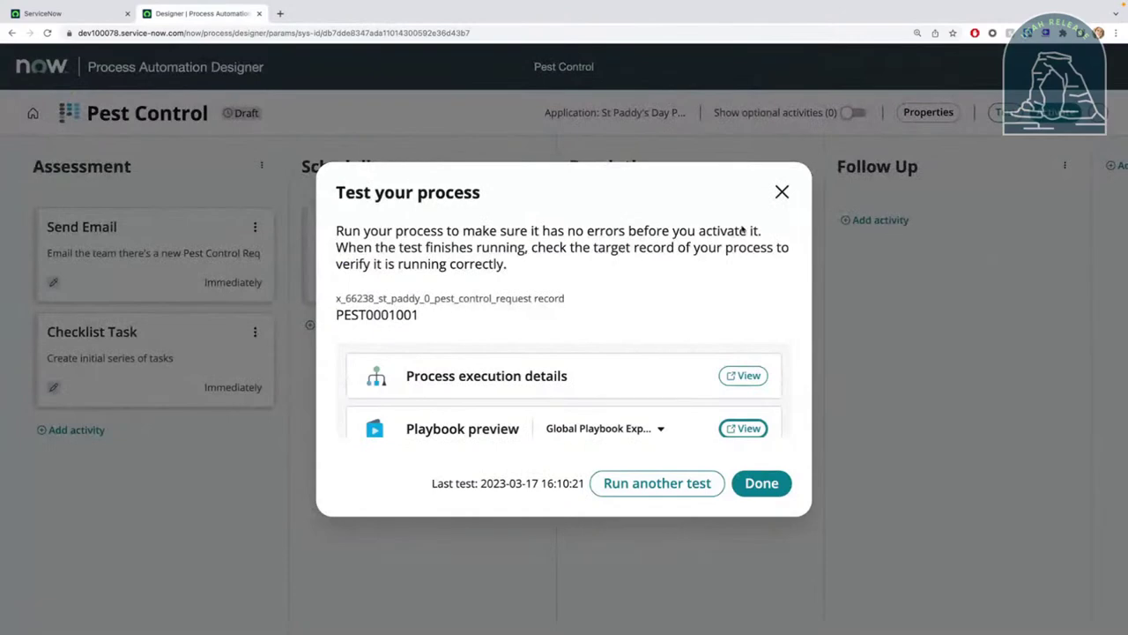
pyautogui.click(781, 191)
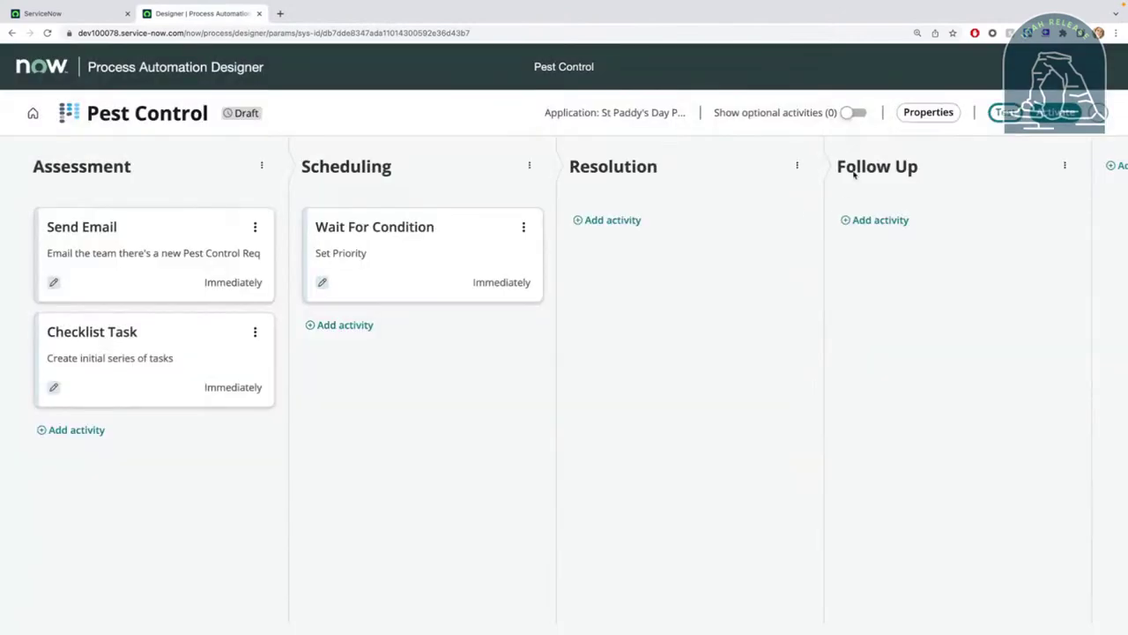
# - Show the optional activities of the Pest Control process and add a global optional Instruction activity
pyautogui.click(852, 113)
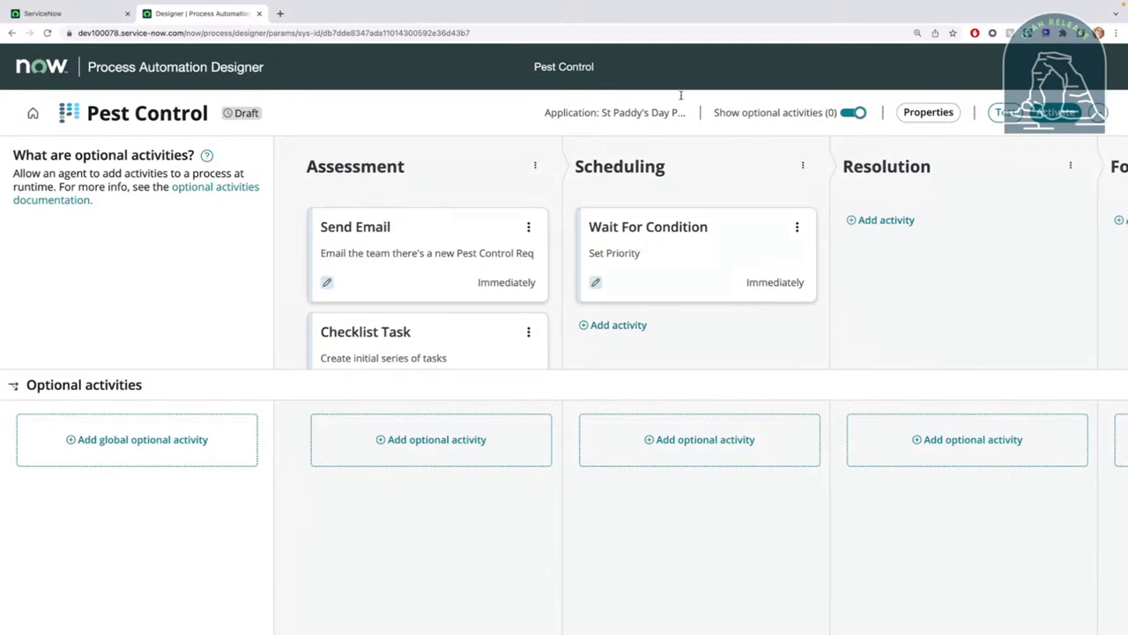
pyautogui.scroll(-1, 370, 485)
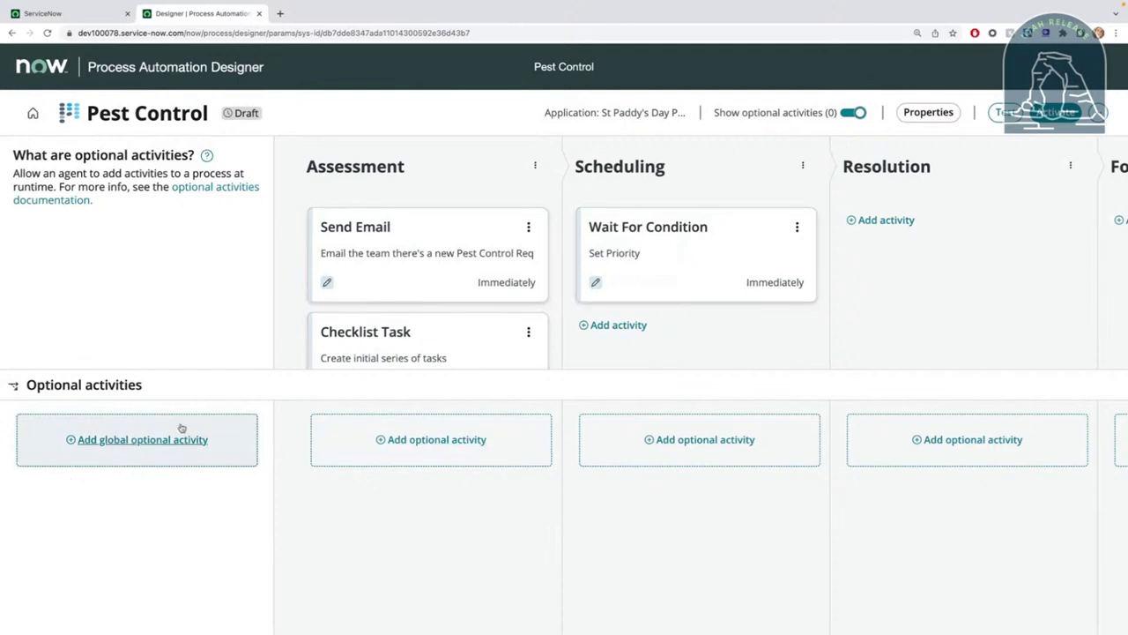
pyautogui.click(122, 445)
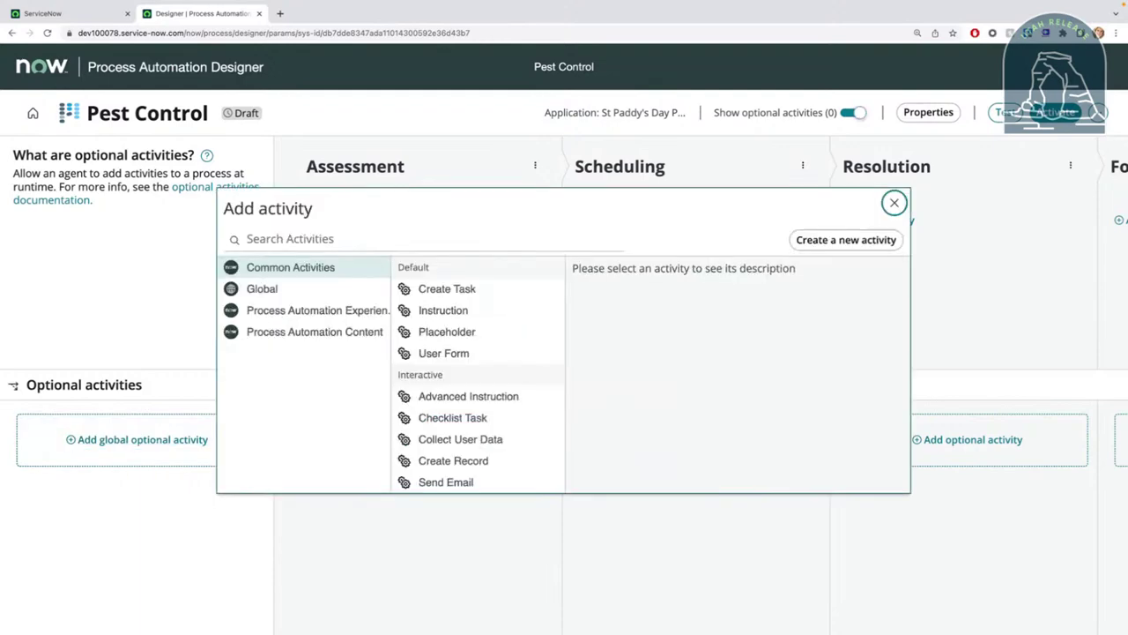
pyautogui.click(479, 315)
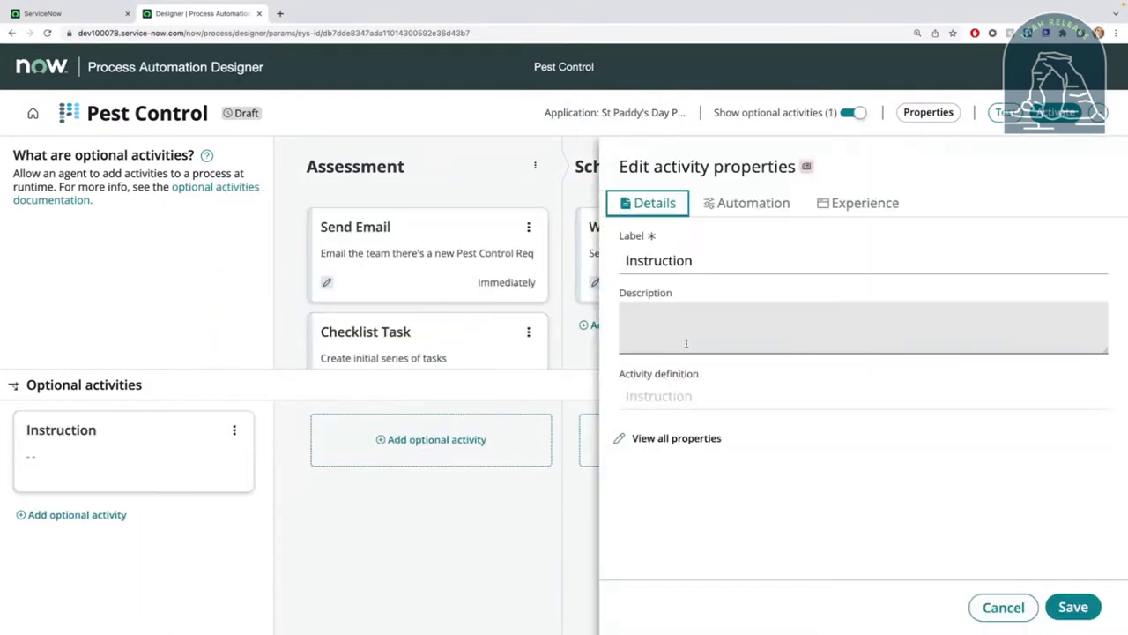
# - Save the Instruction activity with the description "Call in the big guns - let St Patrick know we need hlpe." and move it to Assessment's optional activities
pyautogui.click(686, 342)
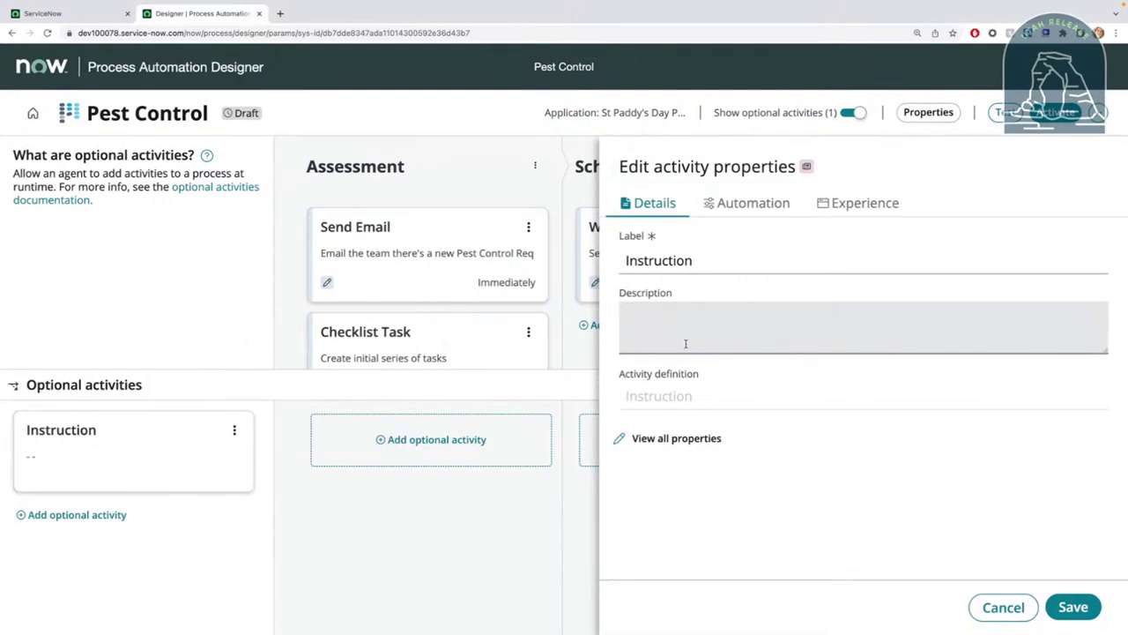
pyautogui.write('Call in the big guns ')
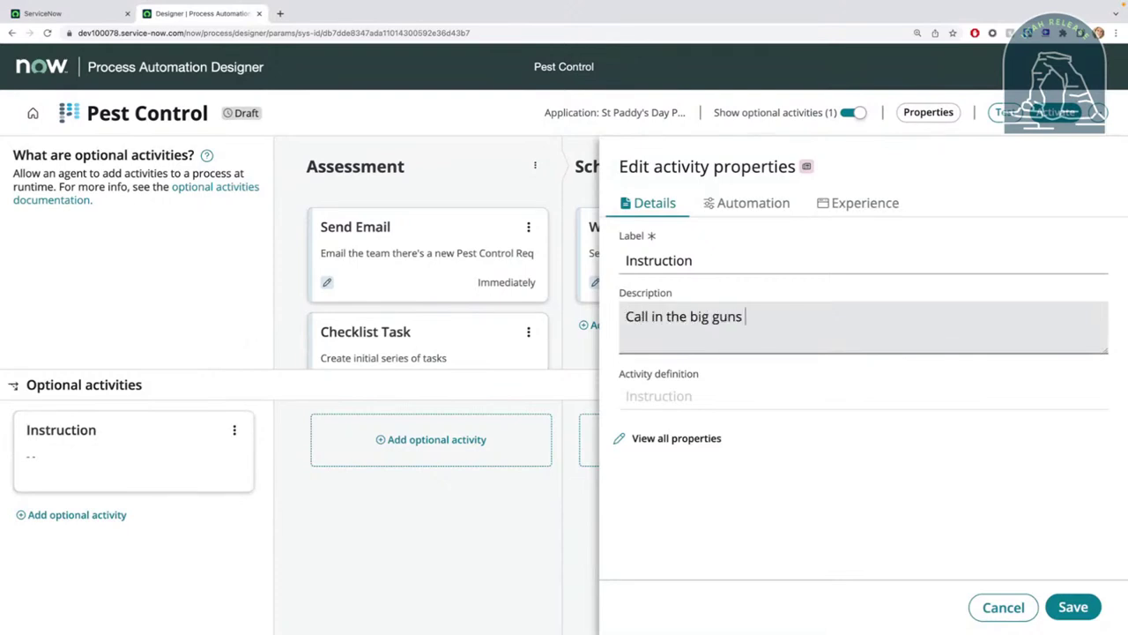
pyautogui.write('- let St Patrick kn')
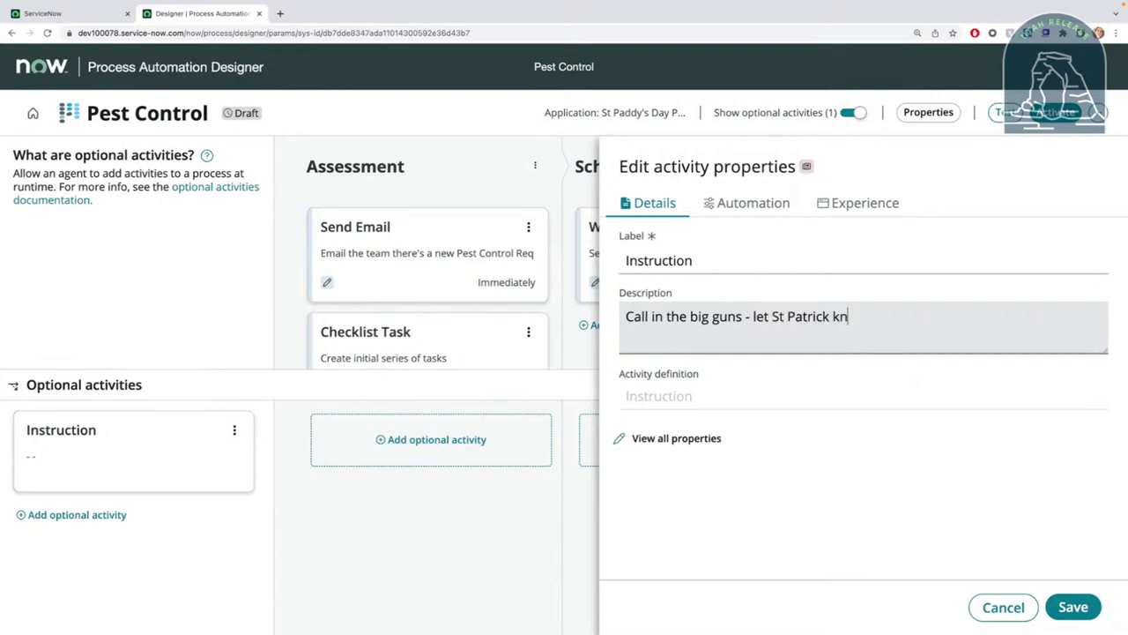
pyautogui.write('ow we need hlpe')
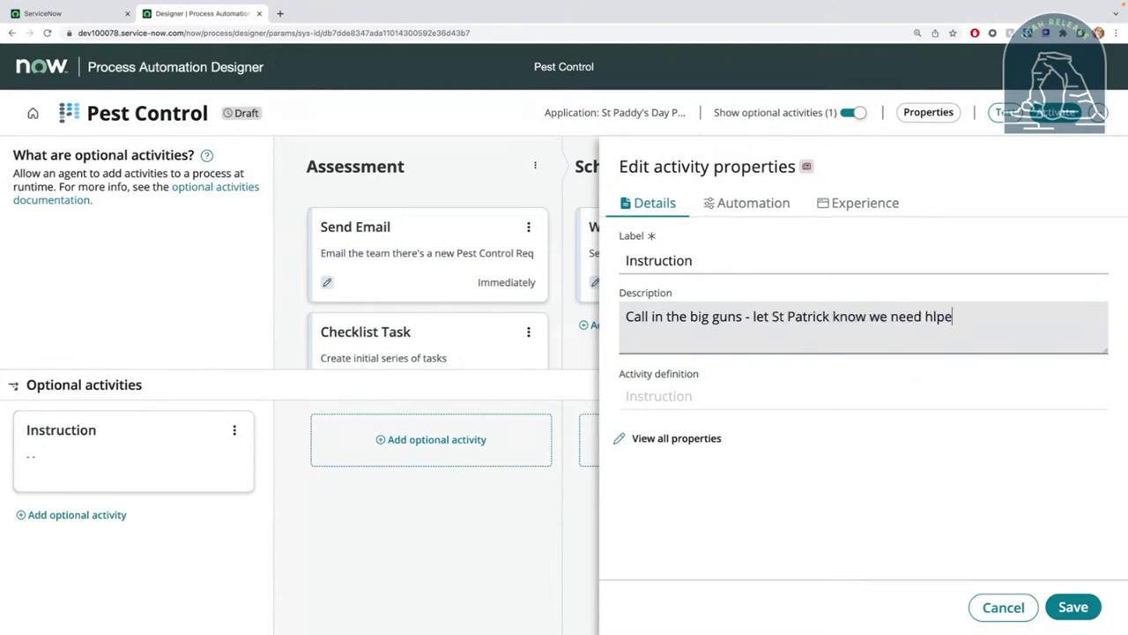
pyautogui.write('.')
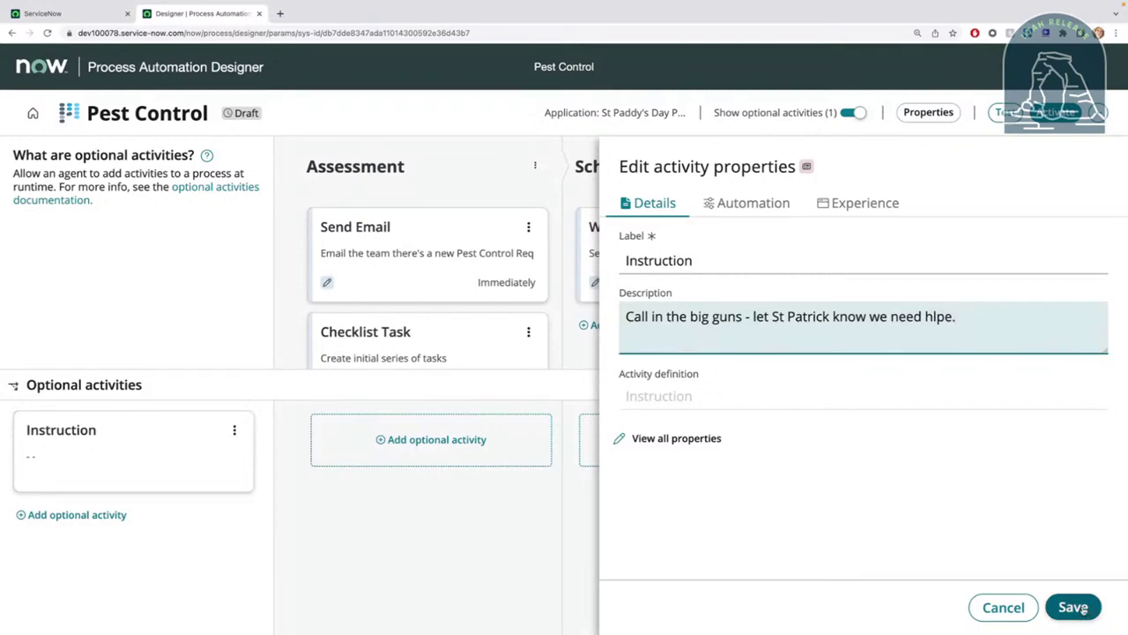
pyautogui.click(1075, 606)
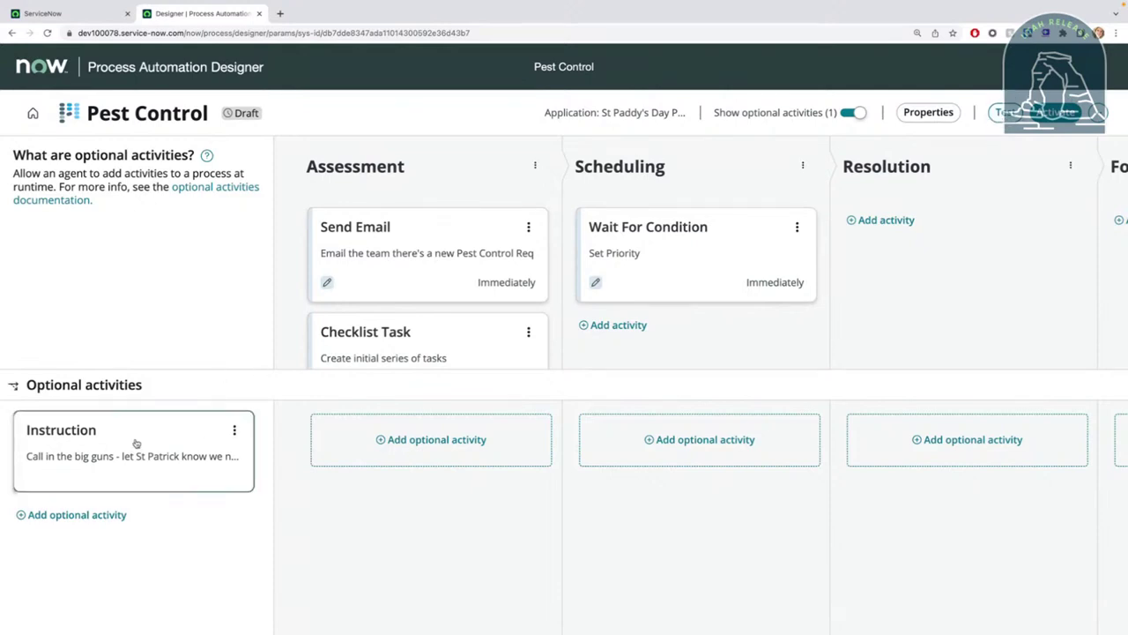
pyautogui.moveTo(136, 444); pyautogui.dragTo(420, 461)
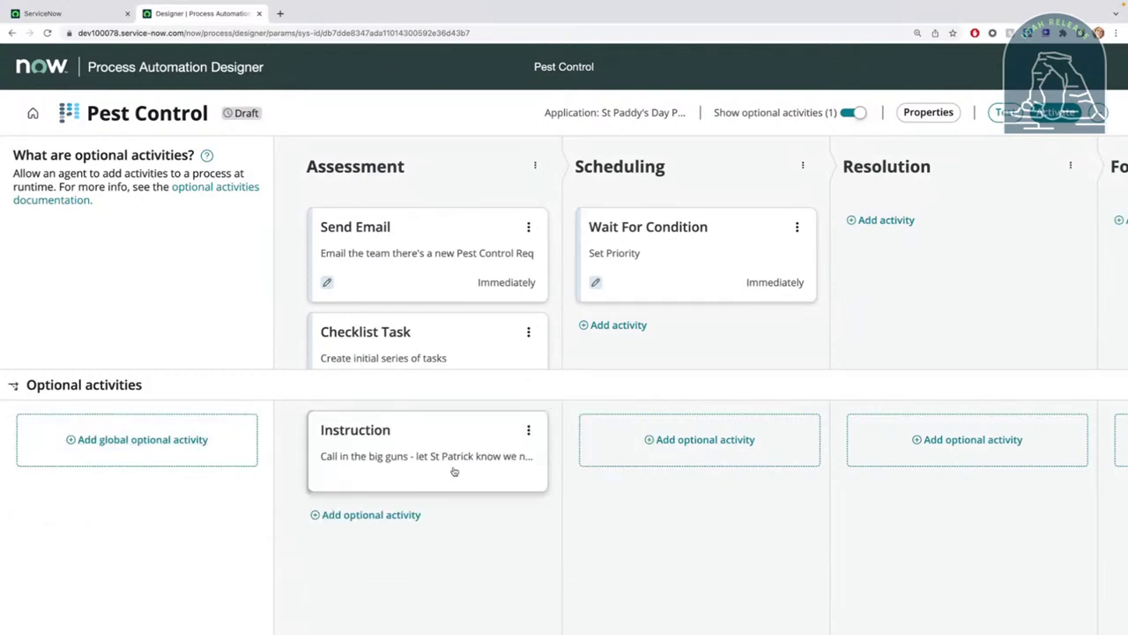
# - Set the Wait For Condition activity in the Scheduling stage to start After Previous and save it
pyautogui.moveTo(674, 238)
pyautogui.mouseDown()
pyautogui.moveTo(681, 307)
pyautogui.moveTo(670, 226)
pyautogui.moveTo(722, 413)
pyautogui.moveTo(697, 477)
pyautogui.moveTo(726, 274)
pyautogui.moveTo(673, 228)
pyautogui.mouseUp()
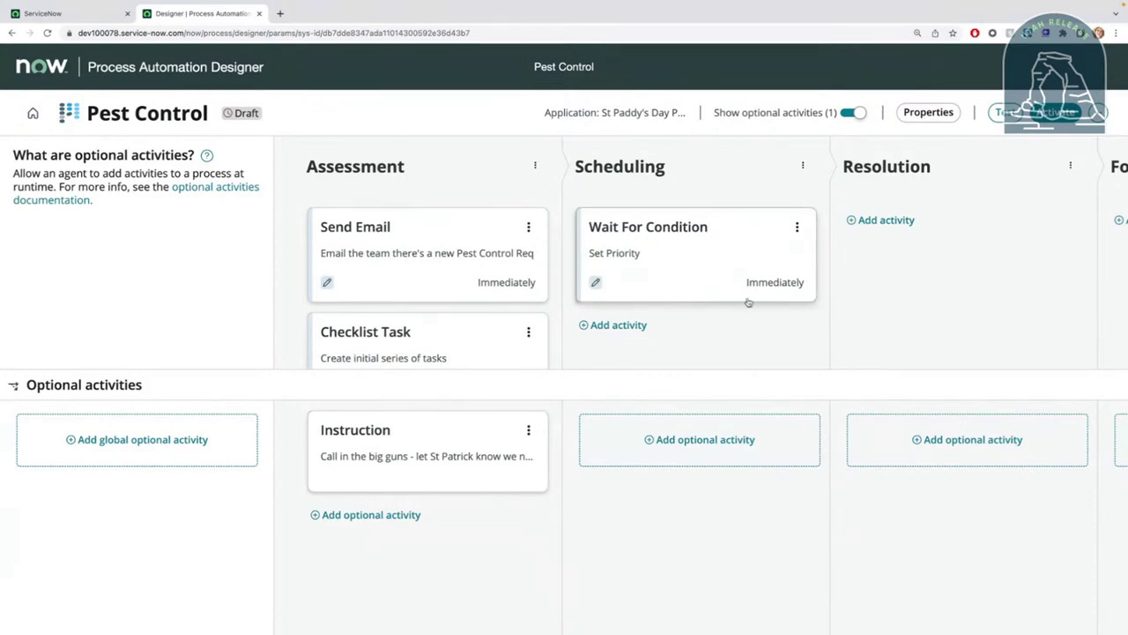
pyautogui.click(795, 240)
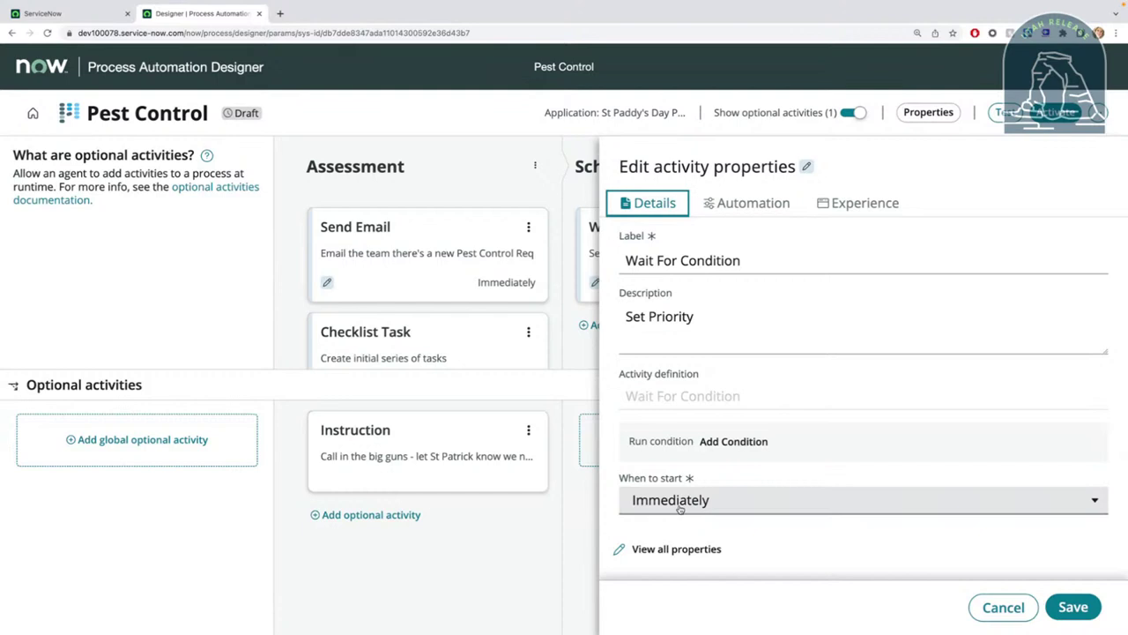
pyautogui.click(679, 509)
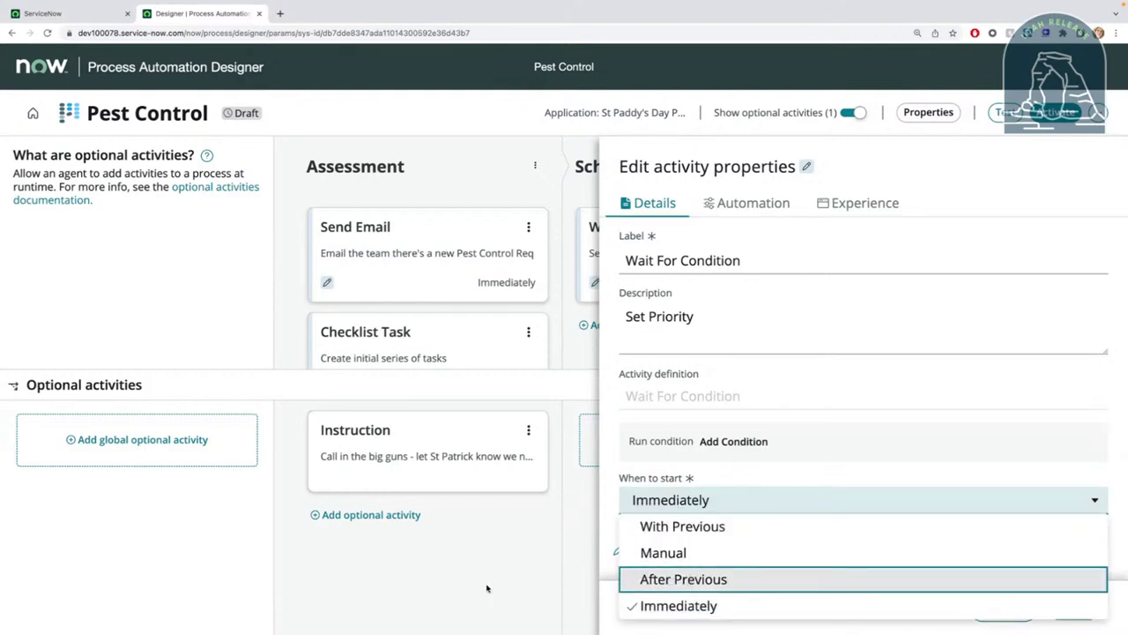
pyautogui.click(727, 578)
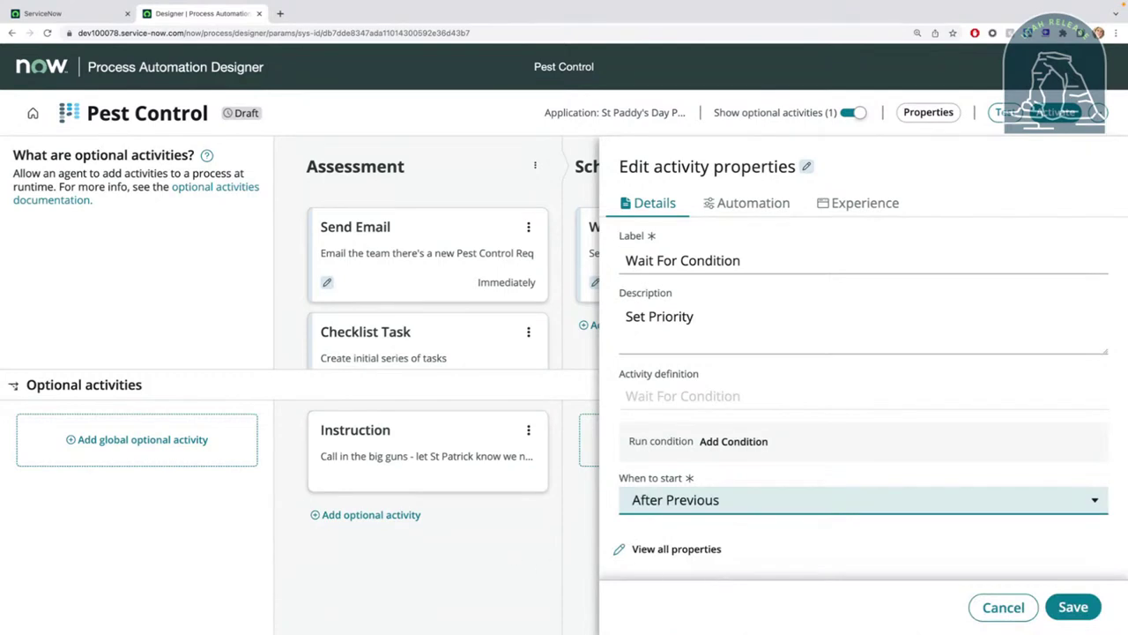
pyautogui.click(1073, 606)
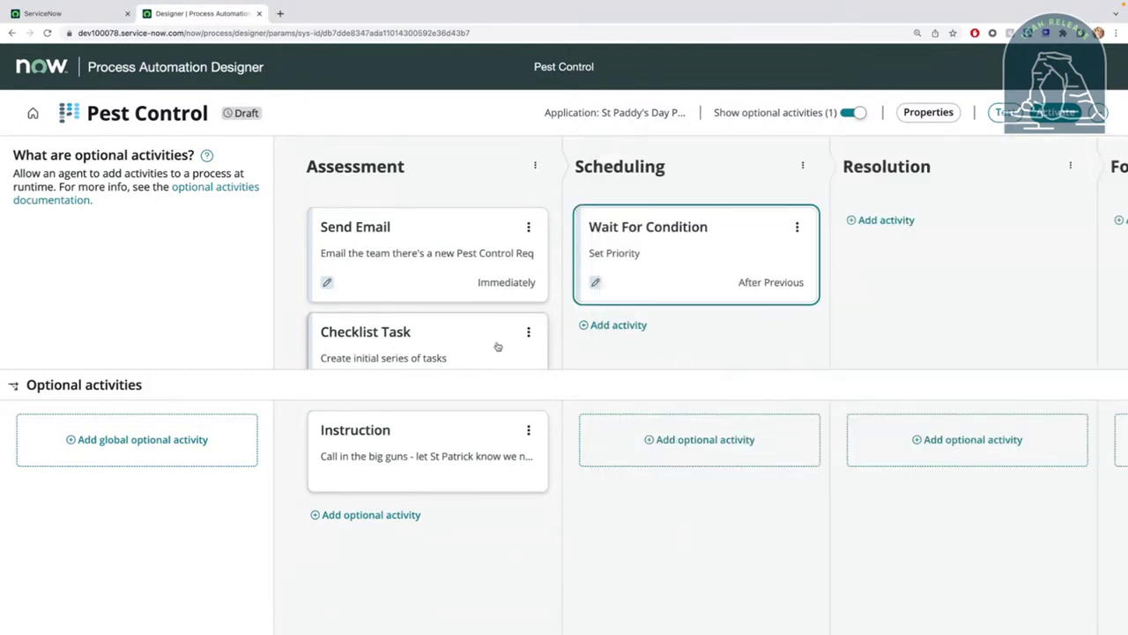
# - Set the Checklist Task activity in the Assessment stage to start After Previous and save it
pyautogui.click(498, 347)
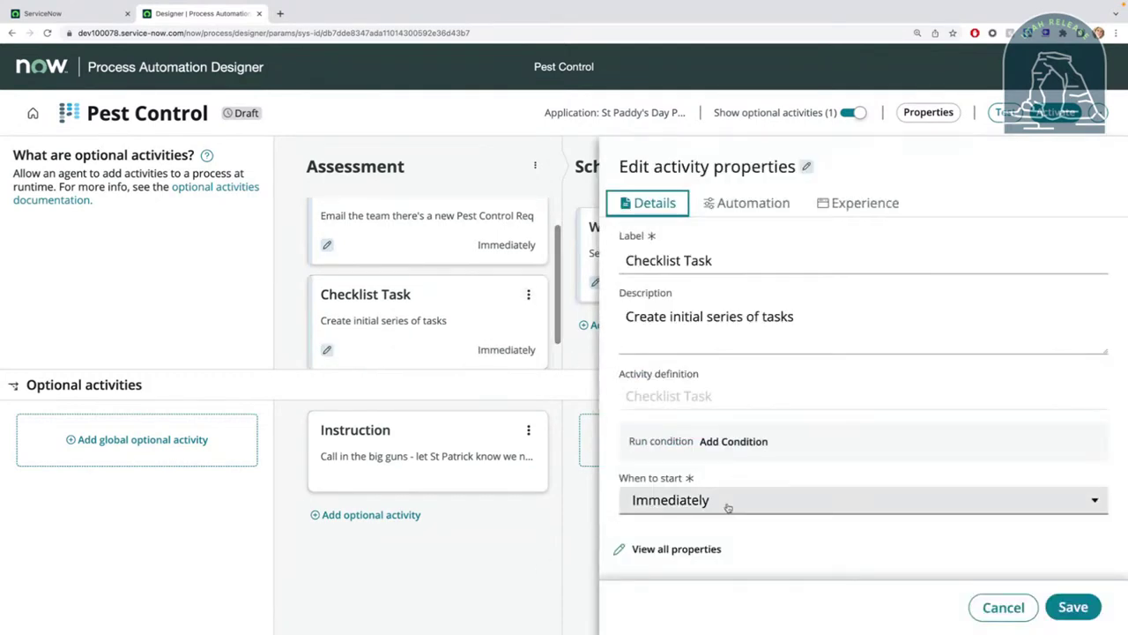
pyautogui.click(728, 500)
pyautogui.click(714, 577)
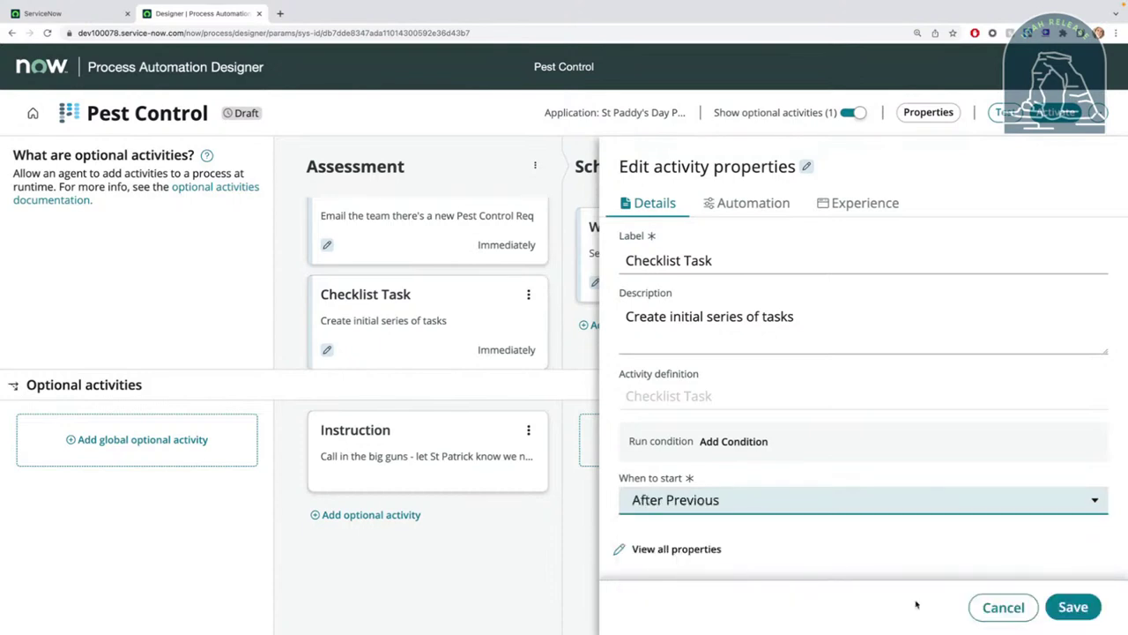
pyautogui.click(1066, 608)
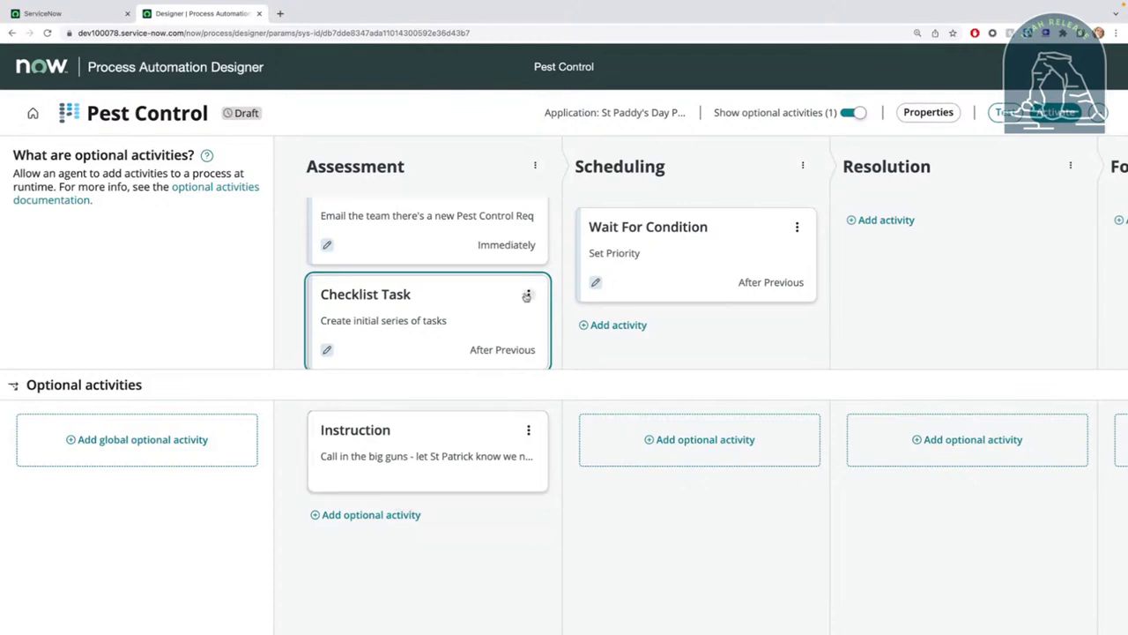
# - Set the Send Email activity's start to Manual, and move it back from the optional activities to the beginning of the Assessment stage
pyautogui.scroll(1, 528, 265)
pyautogui.click(528, 227)
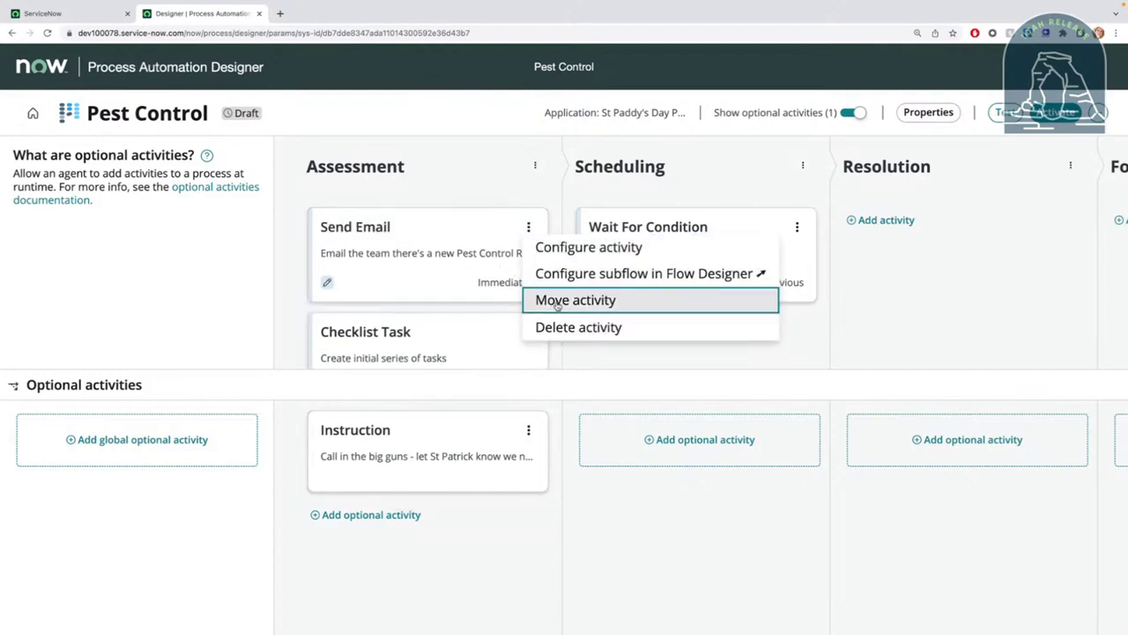
pyautogui.click(588, 247)
pyautogui.click(672, 509)
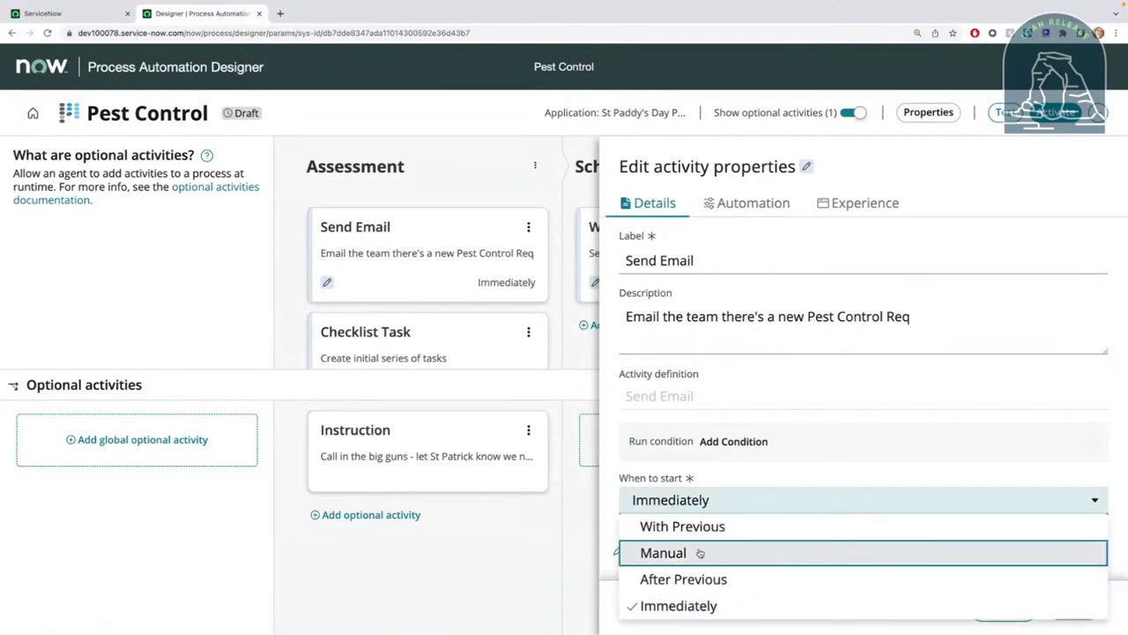
pyautogui.click(669, 552)
pyautogui.click(1073, 607)
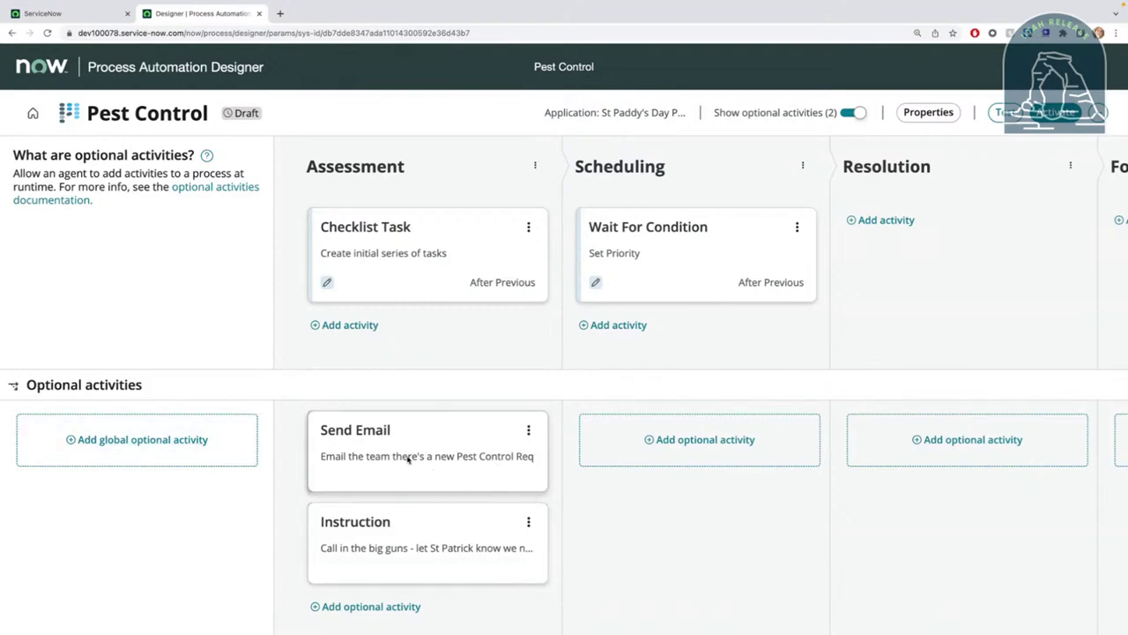
pyautogui.moveTo(452, 485); pyautogui.dragTo(498, 244)
pyautogui.click(432, 273)
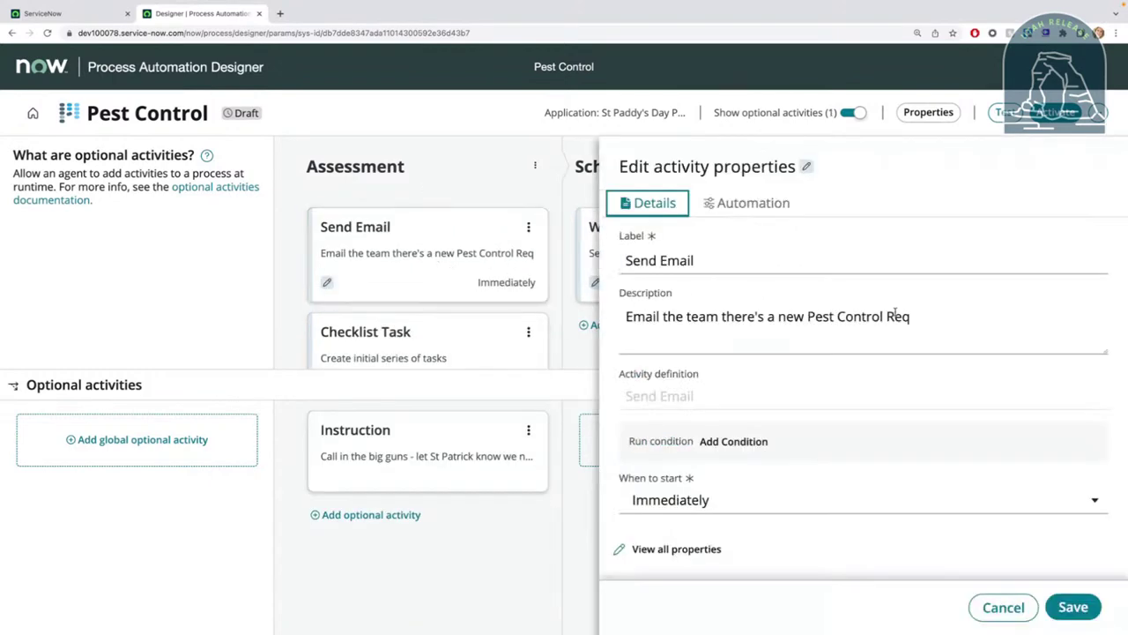
# - Keep the Send Email activity's start at Immediately and save its properties
pyautogui.click(688, 502)
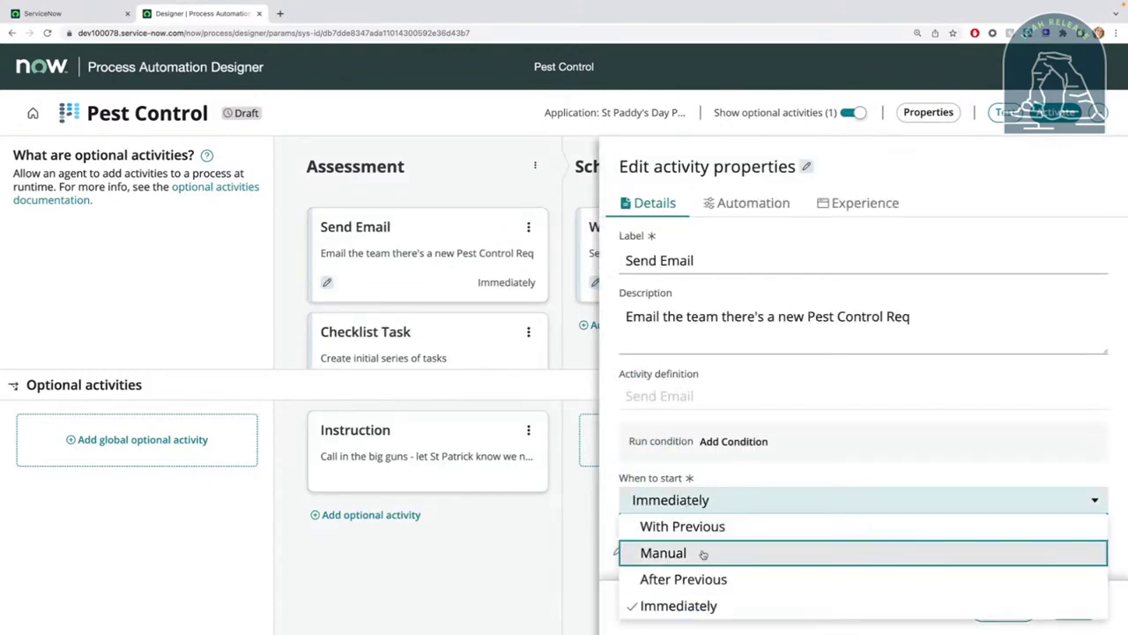
pyautogui.click(498, 571)
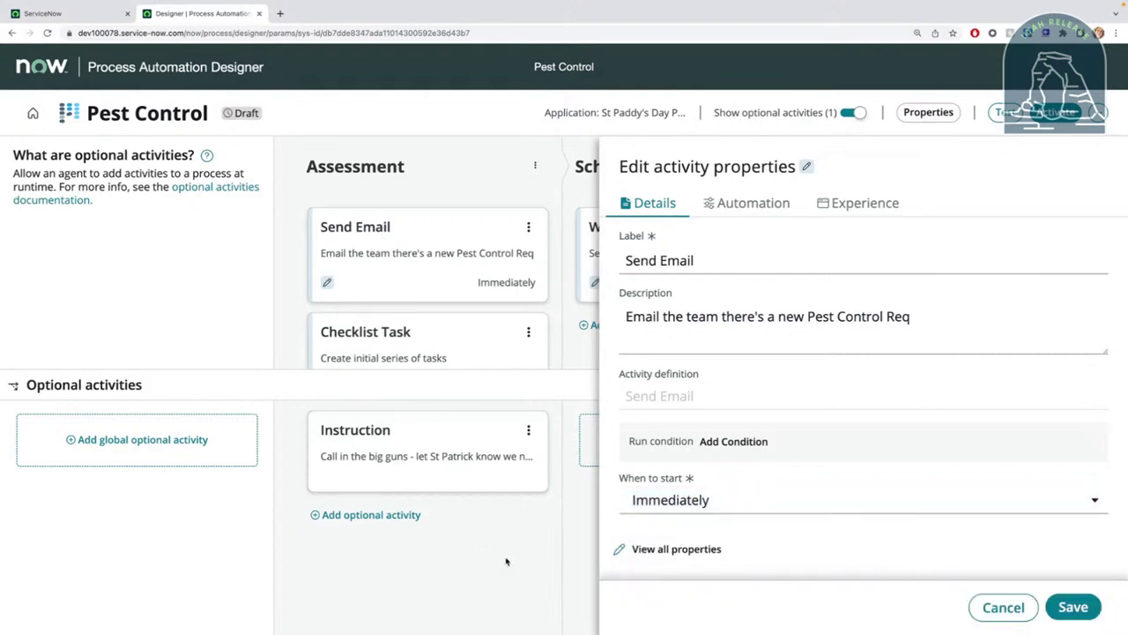
pyautogui.click(1073, 606)
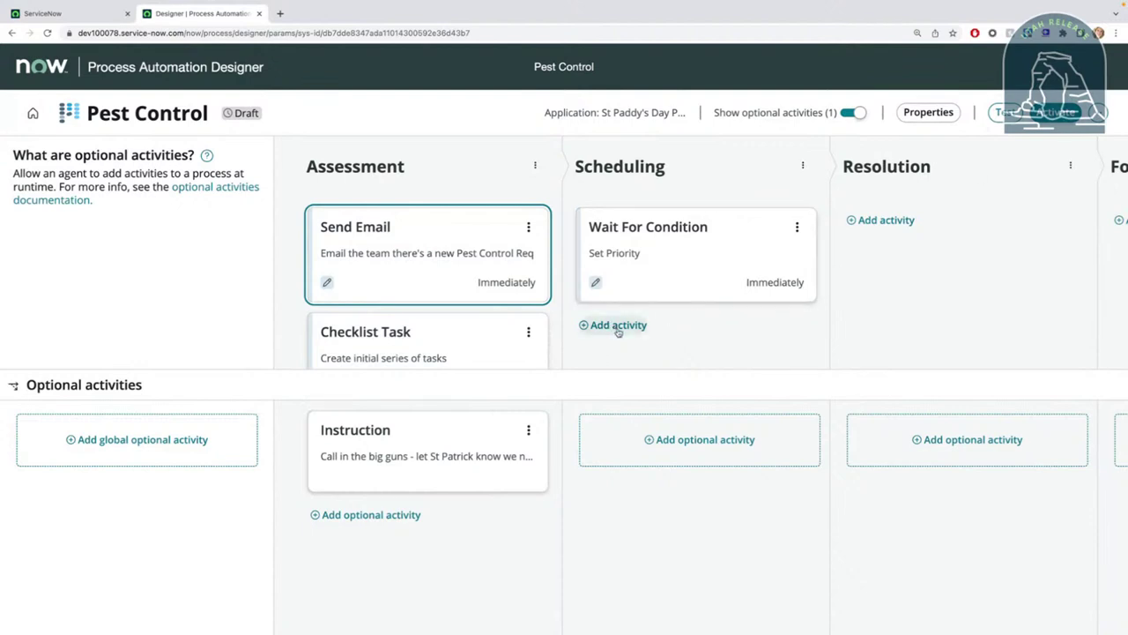
# - Test the process on record PEST0001001, open its Global Playbook Experience preview, and expand the collapsed Pest Control process
pyautogui.click(1023, 114)
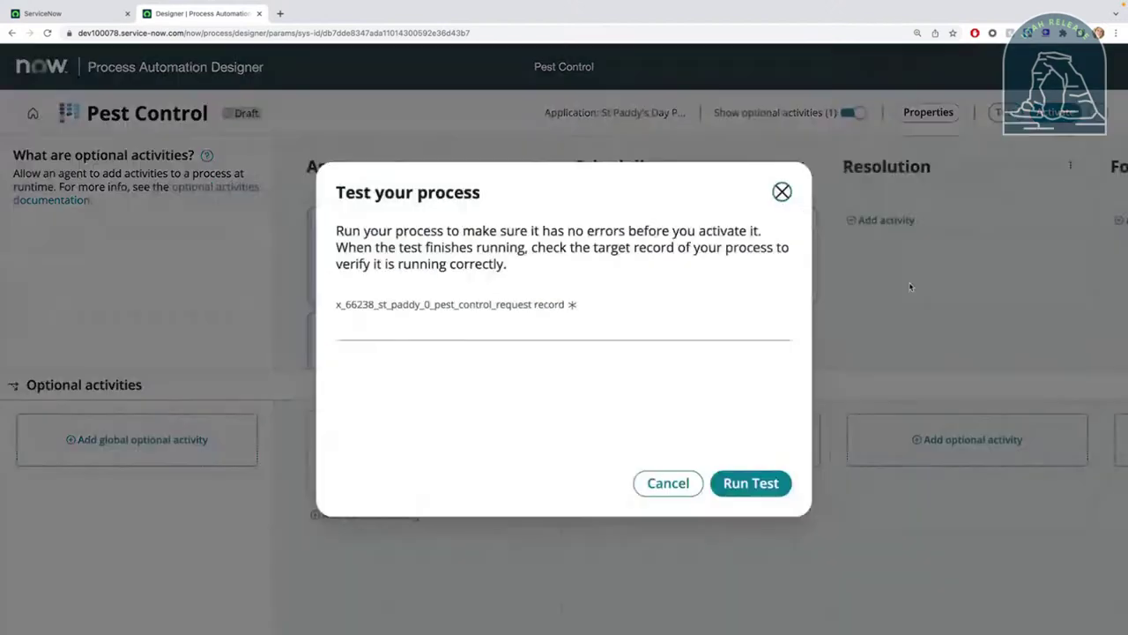
pyautogui.click(499, 328)
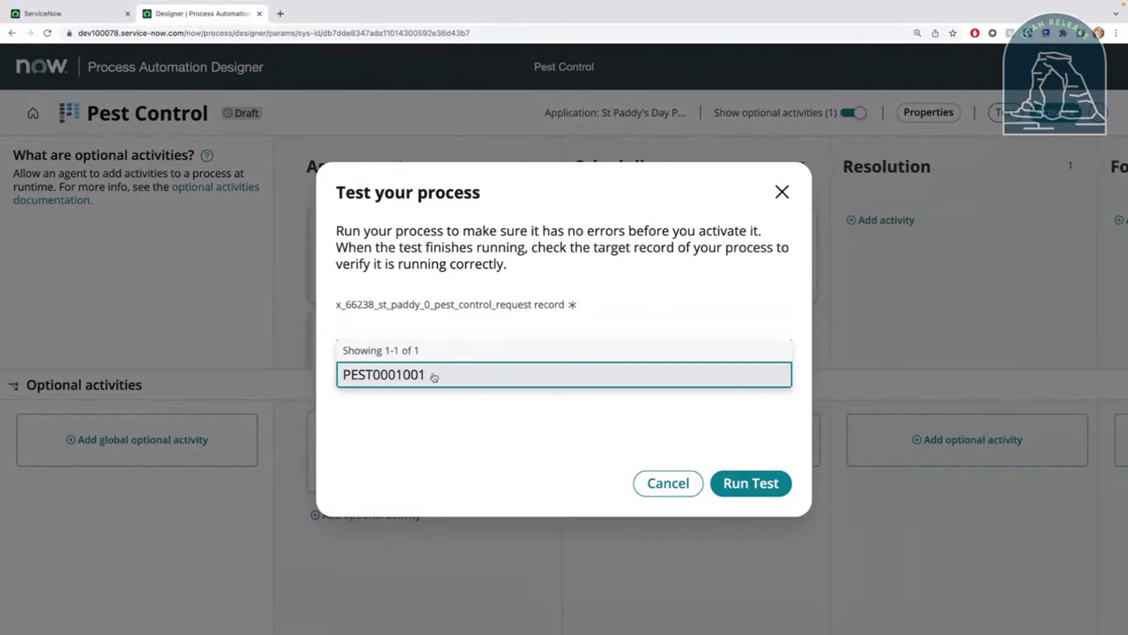
pyautogui.click(431, 376)
pyautogui.click(751, 490)
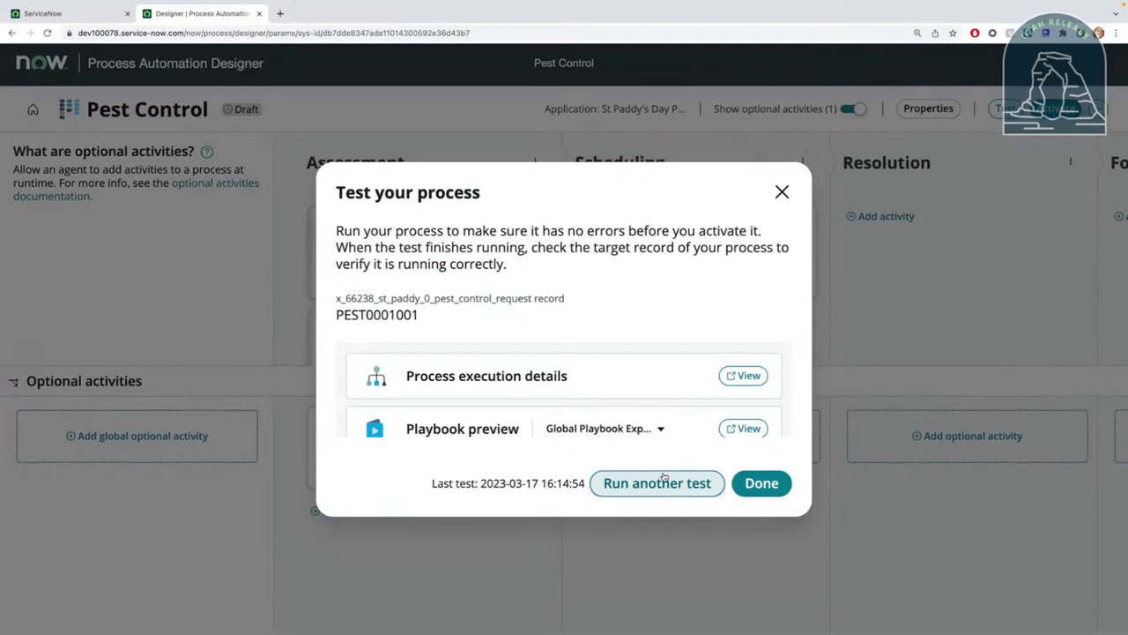
pyautogui.scroll(-1, 646, 420)
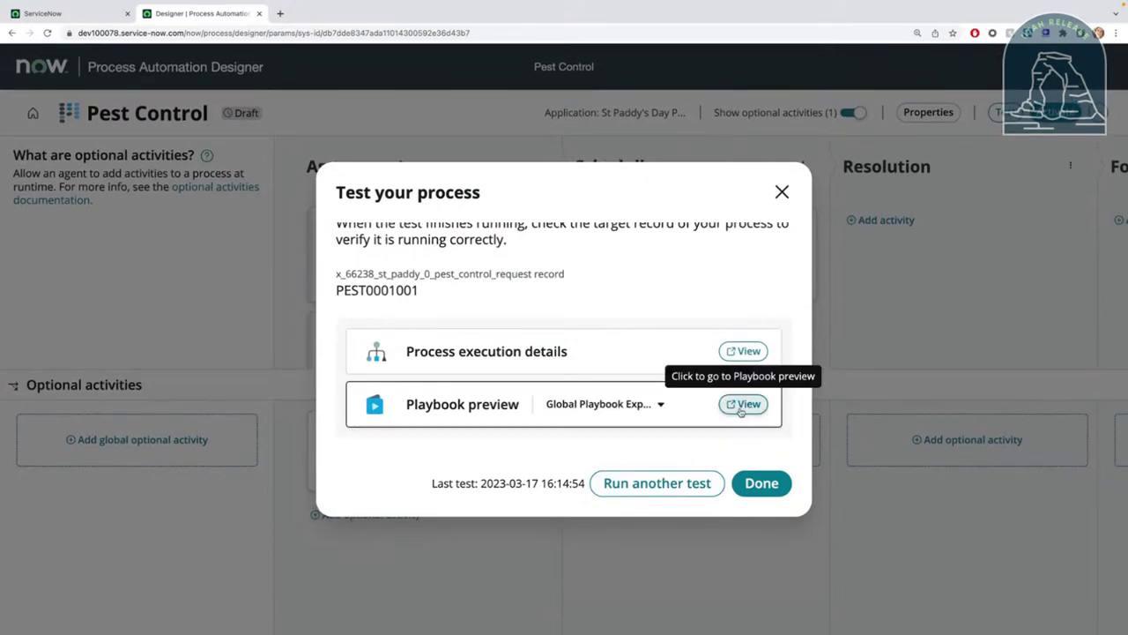
pyautogui.click(752, 405)
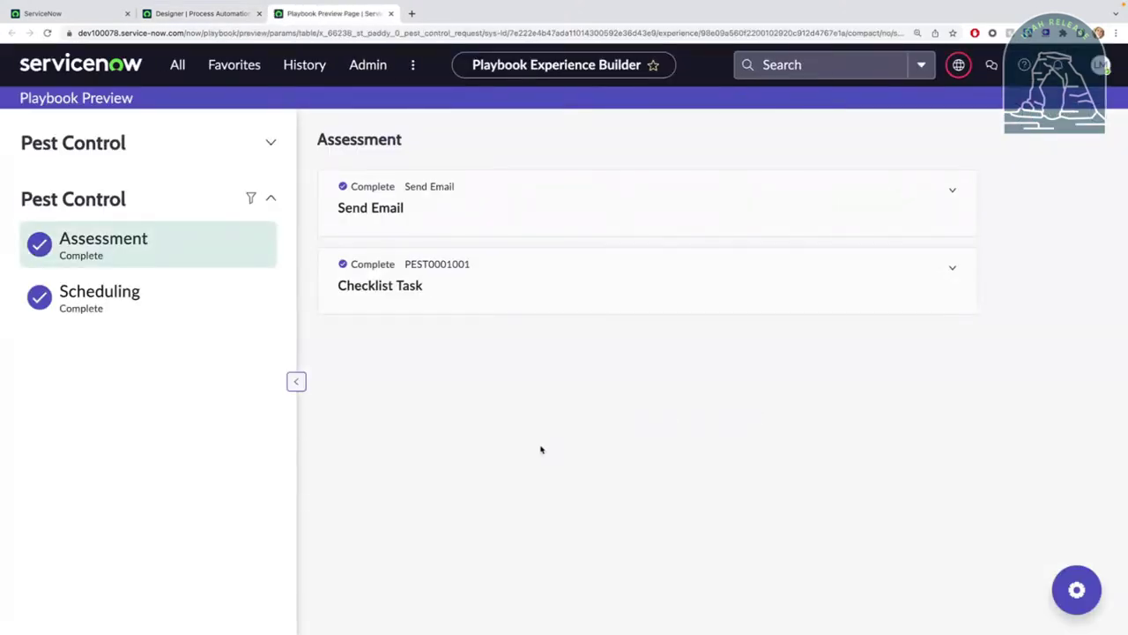
pyautogui.click(272, 144)
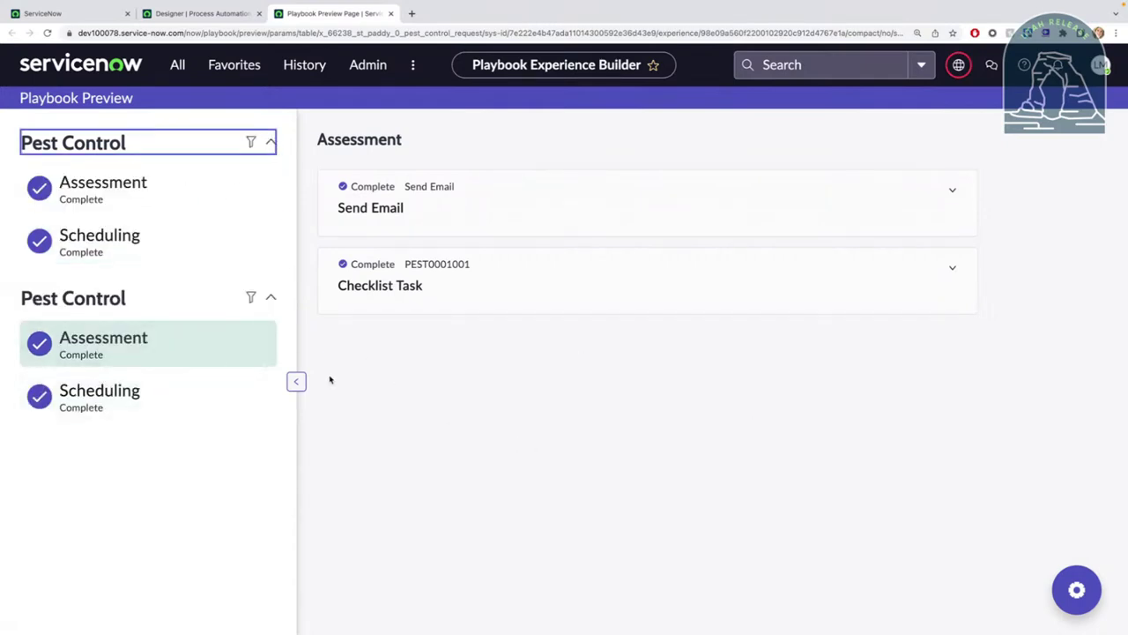
# - Return to the process test, review the playbook experience options, and start another test to see the selectable request records
pyautogui.click(224, 16)
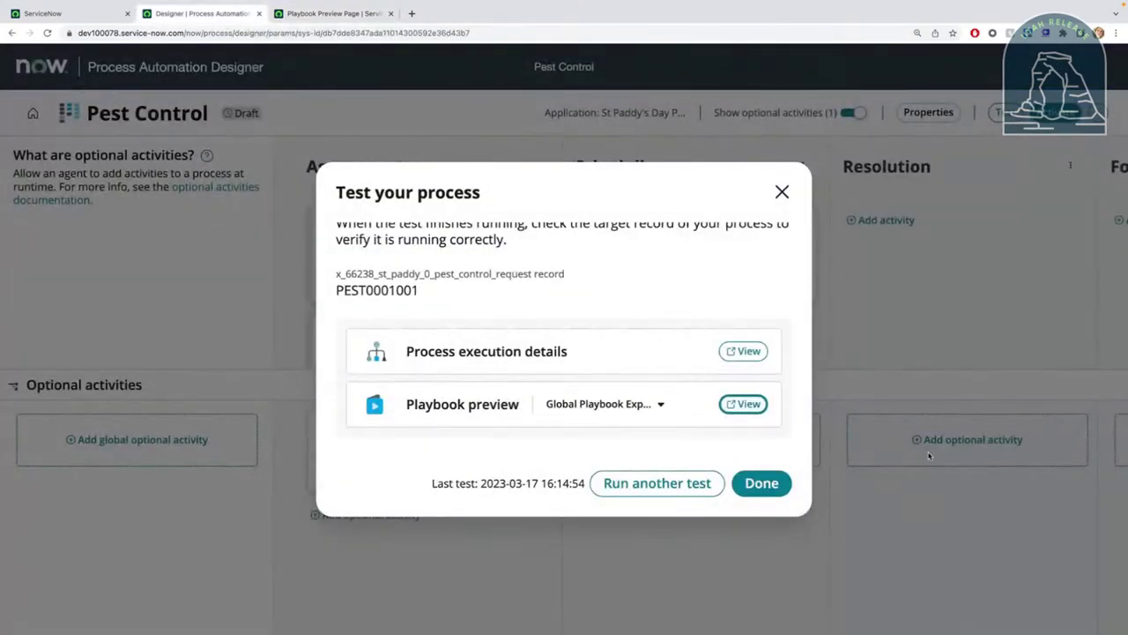
pyautogui.click(660, 405)
pyautogui.click(660, 405)
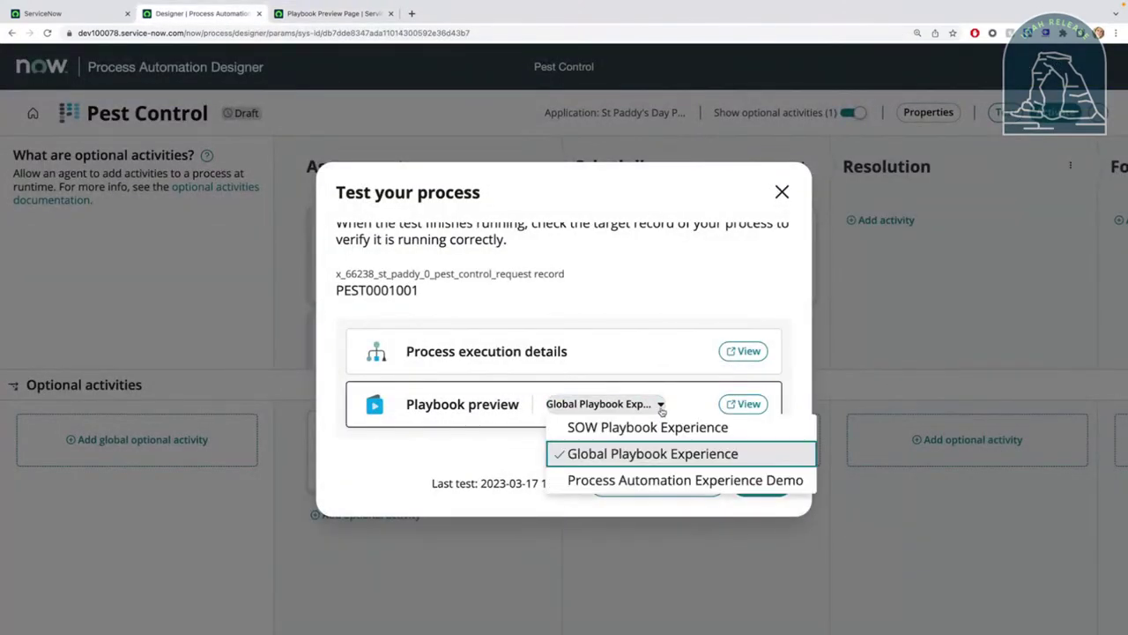
pyautogui.click(760, 454)
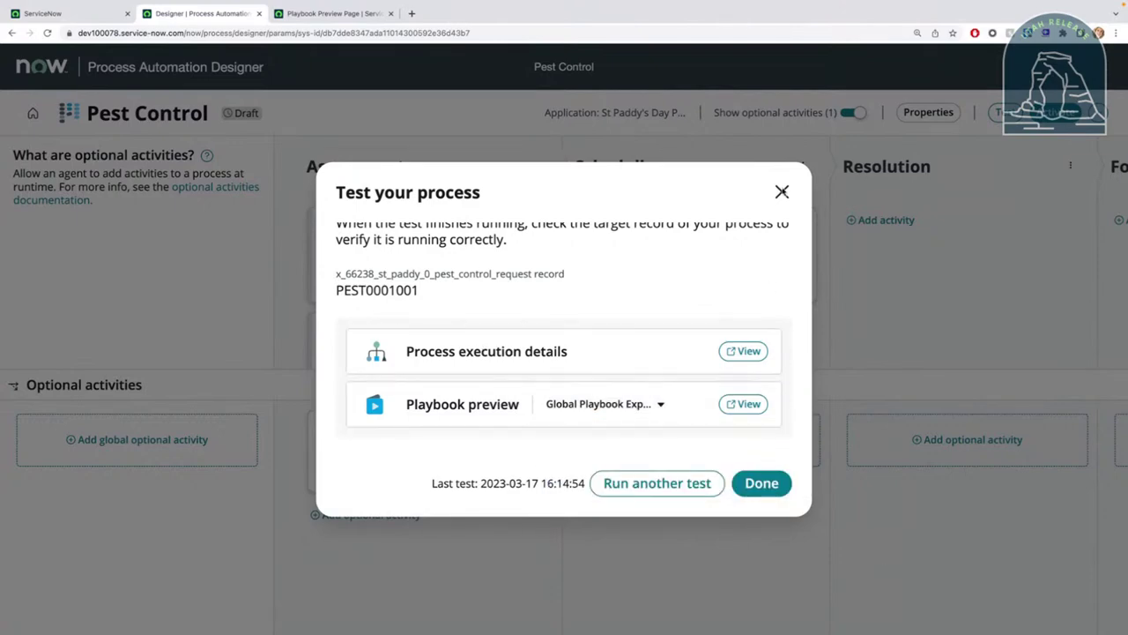
pyautogui.click(648, 487)
pyautogui.click(456, 328)
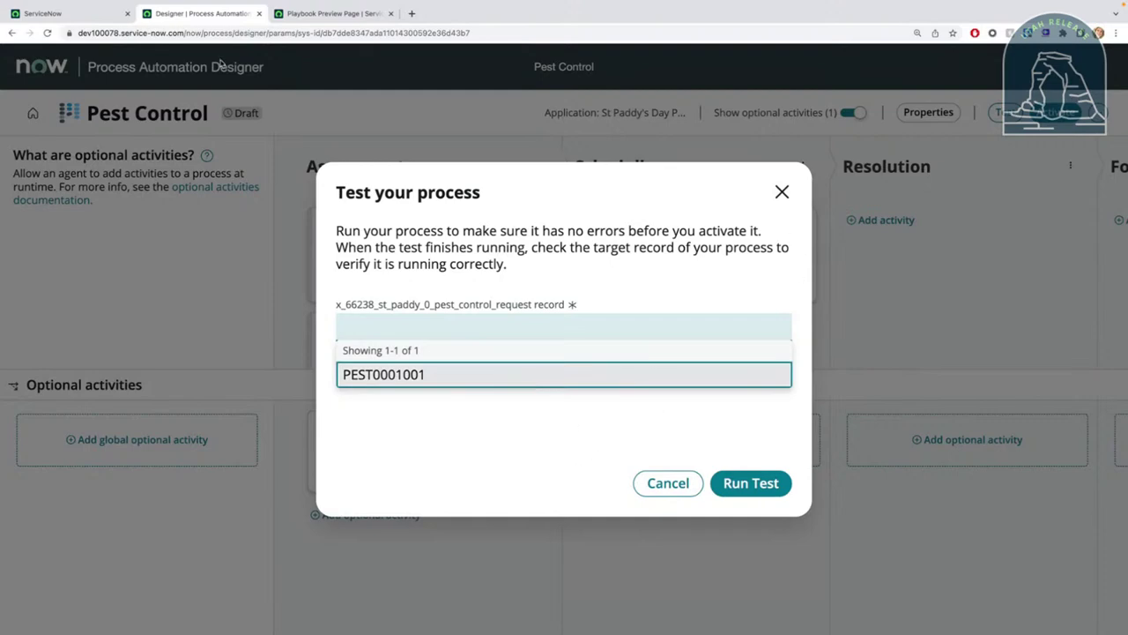
# - Switch to the main ServiceNow page, search the navigator for "app en", and open App Engine Studio
pyautogui.press('super+1')
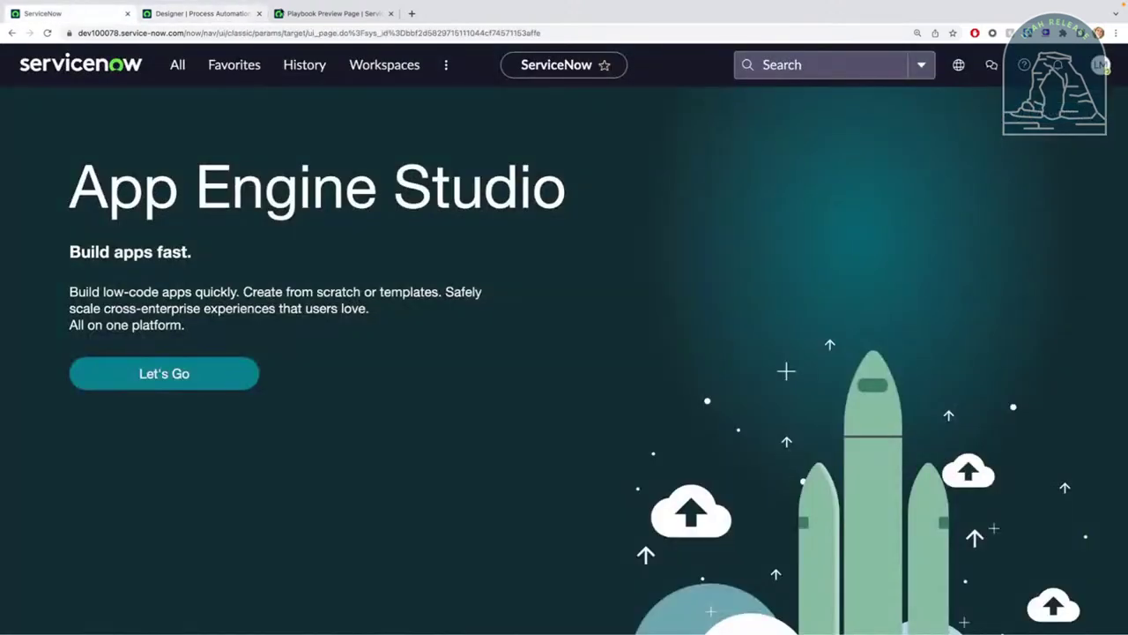
pyautogui.click(183, 67)
pyautogui.press('super+a')
pyautogui.write('app')
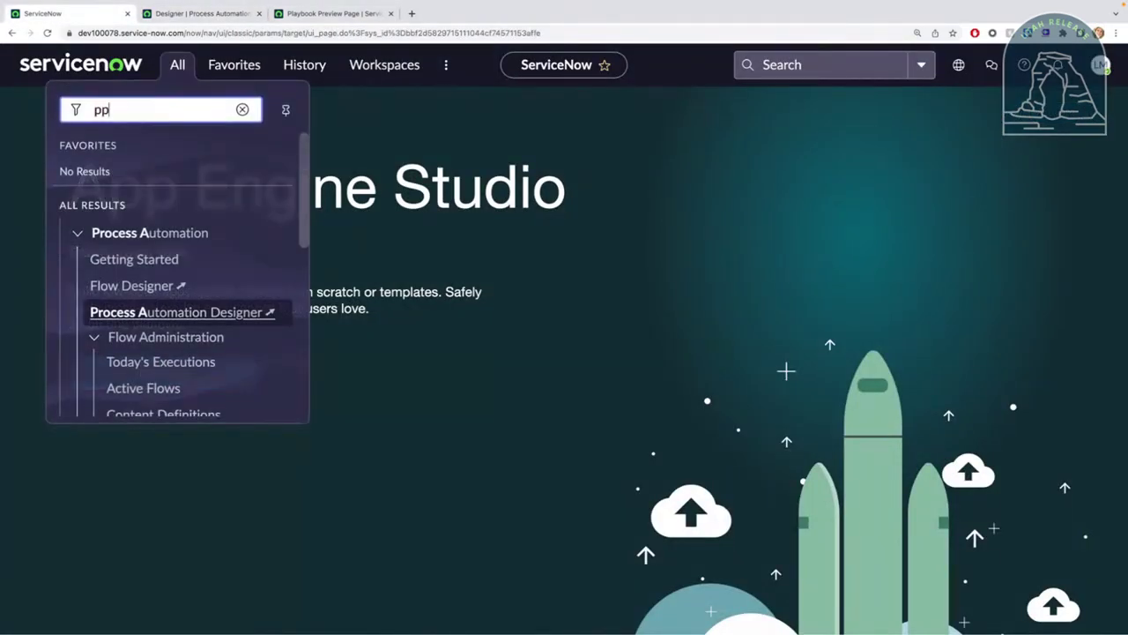
pyautogui.write(' en')
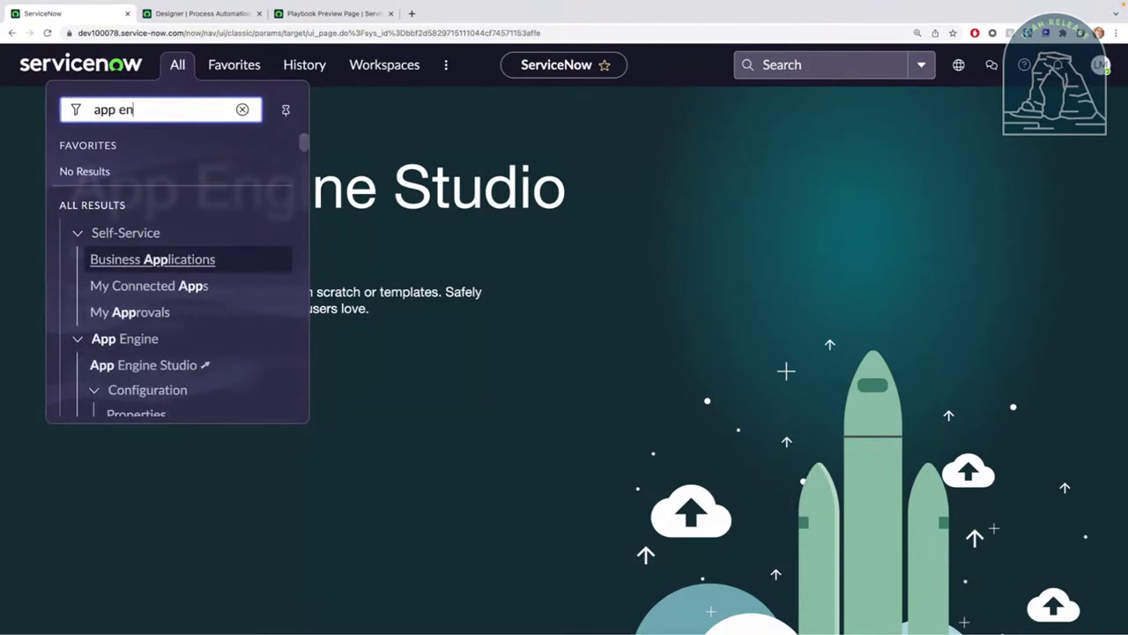
pyautogui.click(167, 260)
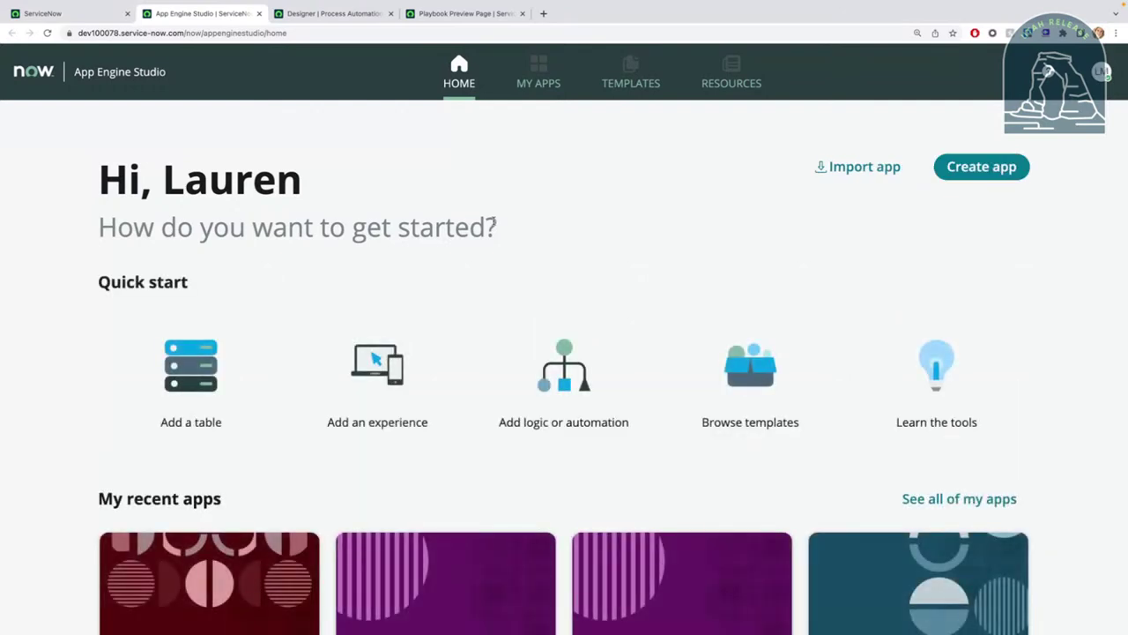
# - Open the St Paddy's Day Pest Control app from the user's own apps
pyautogui.click(214, 379)
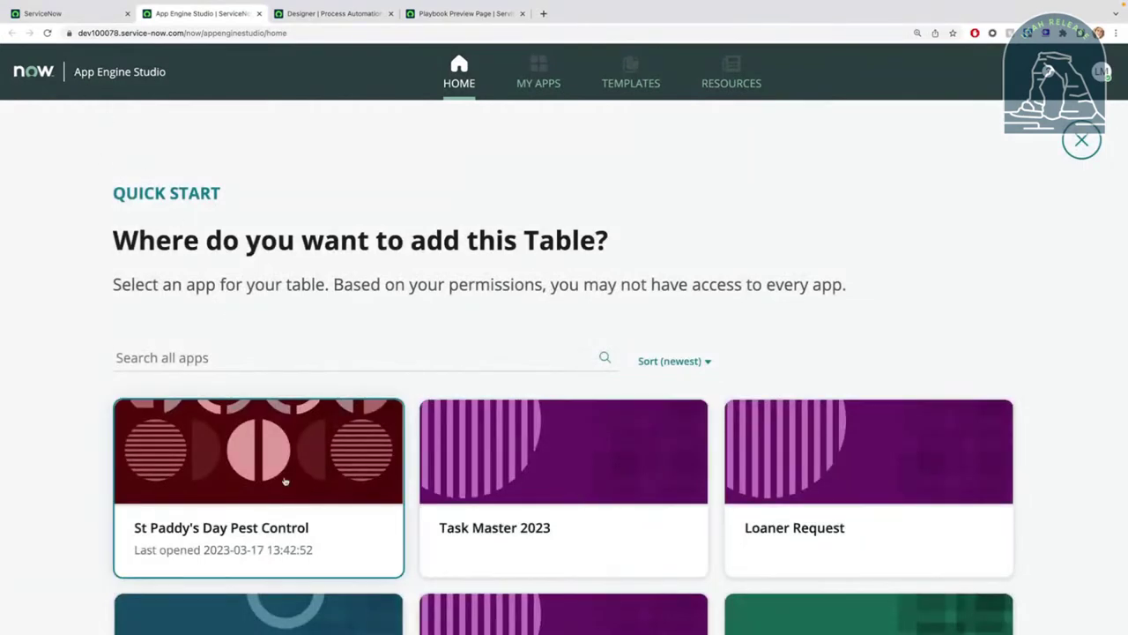
pyautogui.click(538, 75)
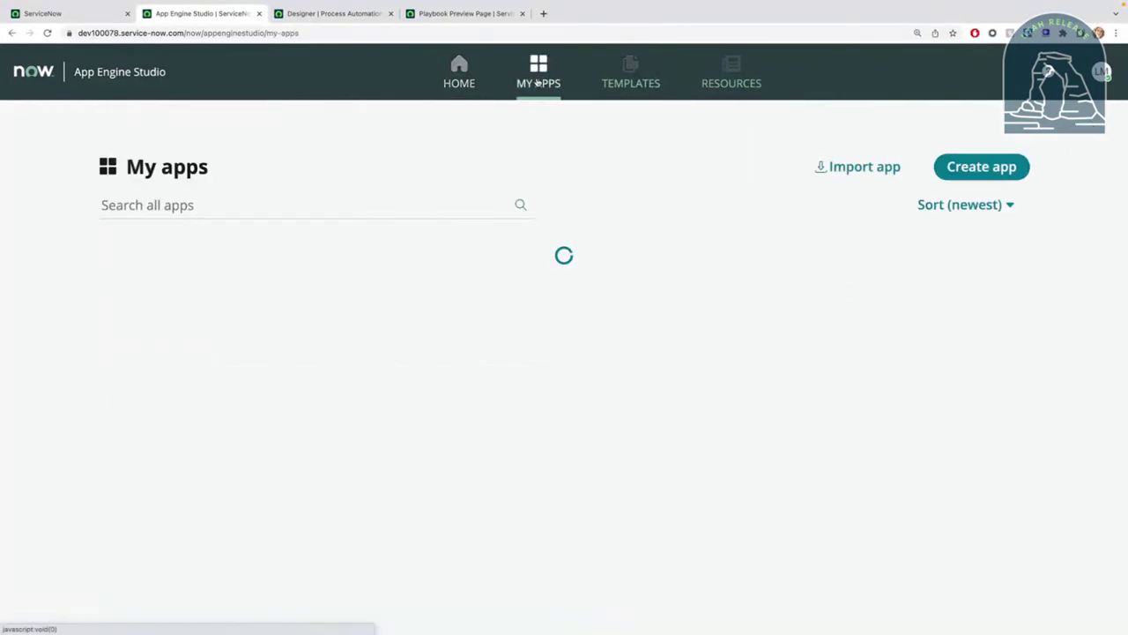
pyautogui.click(218, 386)
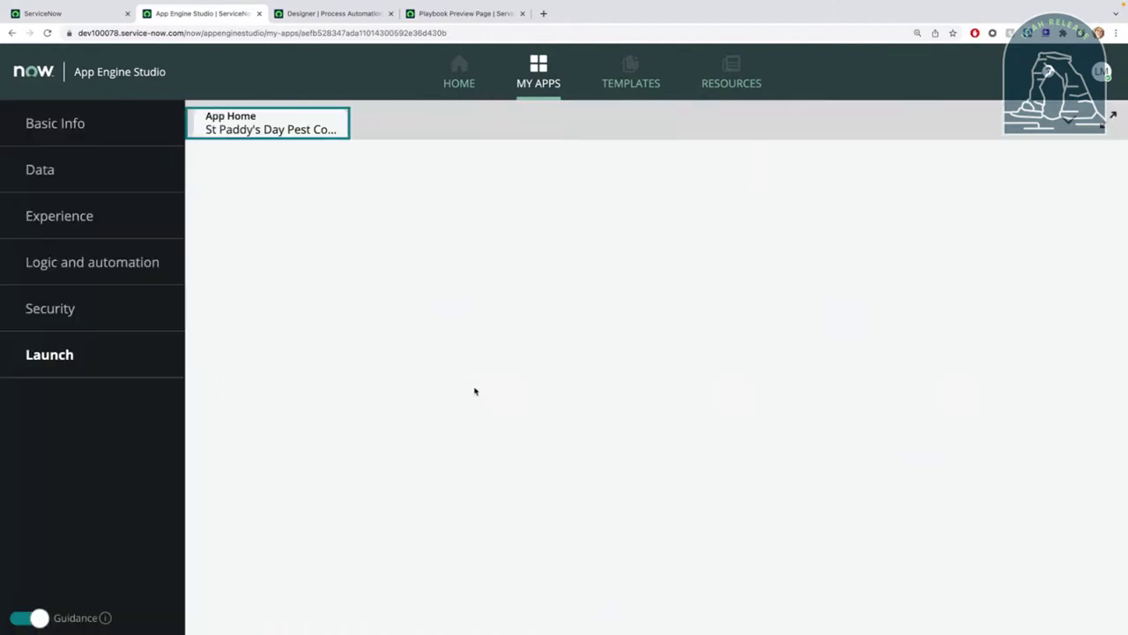
pyautogui.click(953, 265)
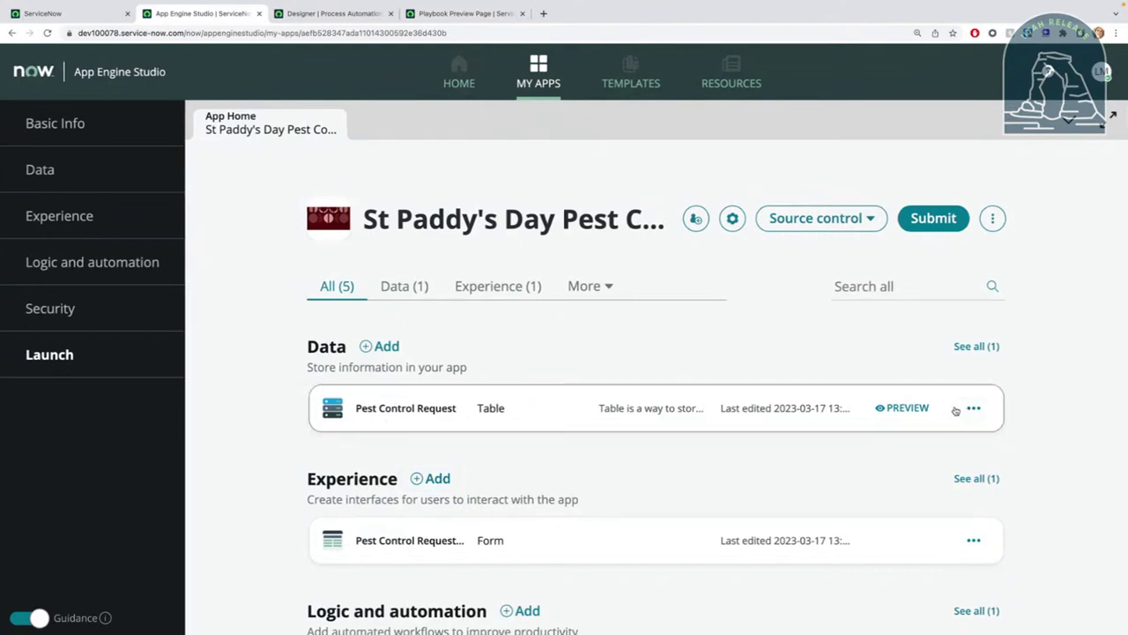
# - Preview the Pest Control Request table and submit a new request, PEST0001003, with the default values
pyautogui.click(900, 408)
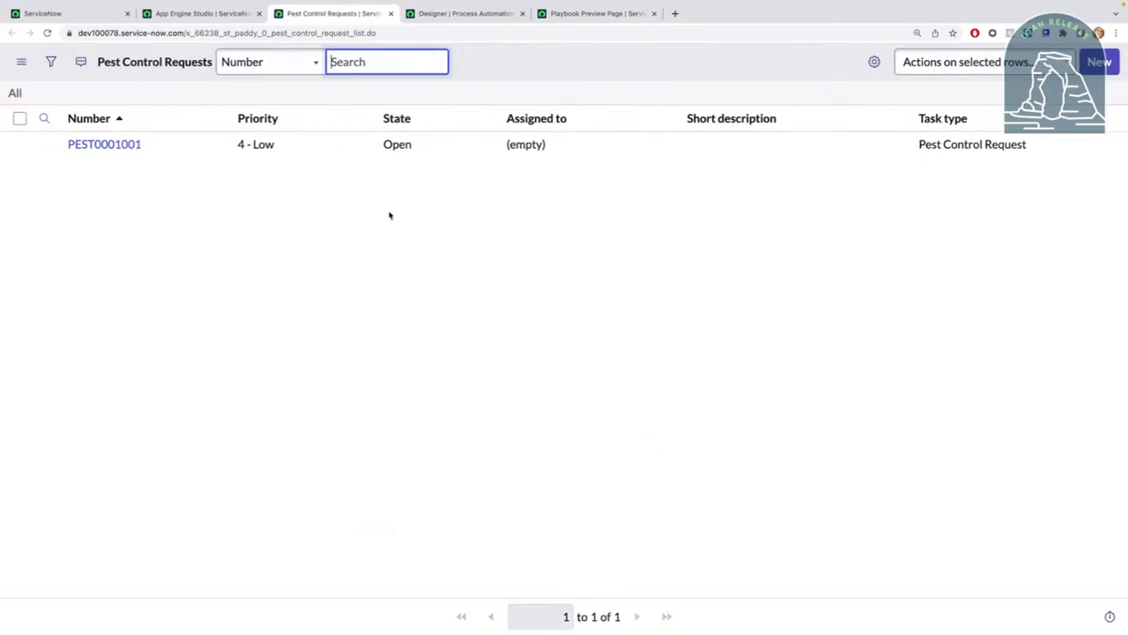
pyautogui.click(1097, 64)
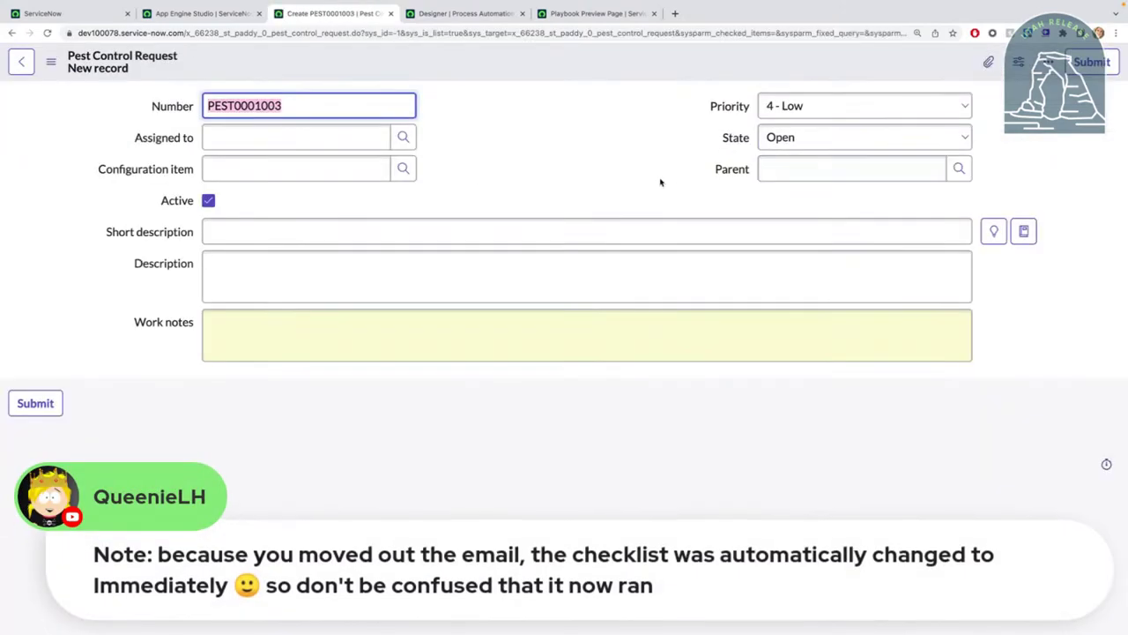
pyautogui.click(32, 409)
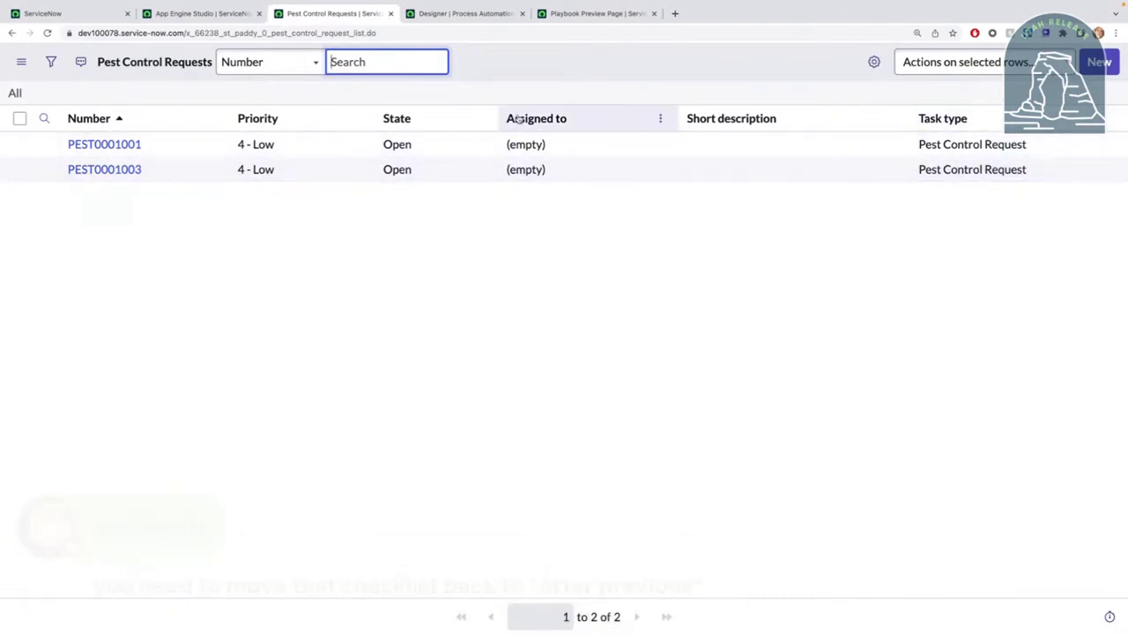
# - Return to the Pest Control process in Process Automation Designer, choose PEST0001003 as test record, and close the test without running it
pyautogui.click(234, 14)
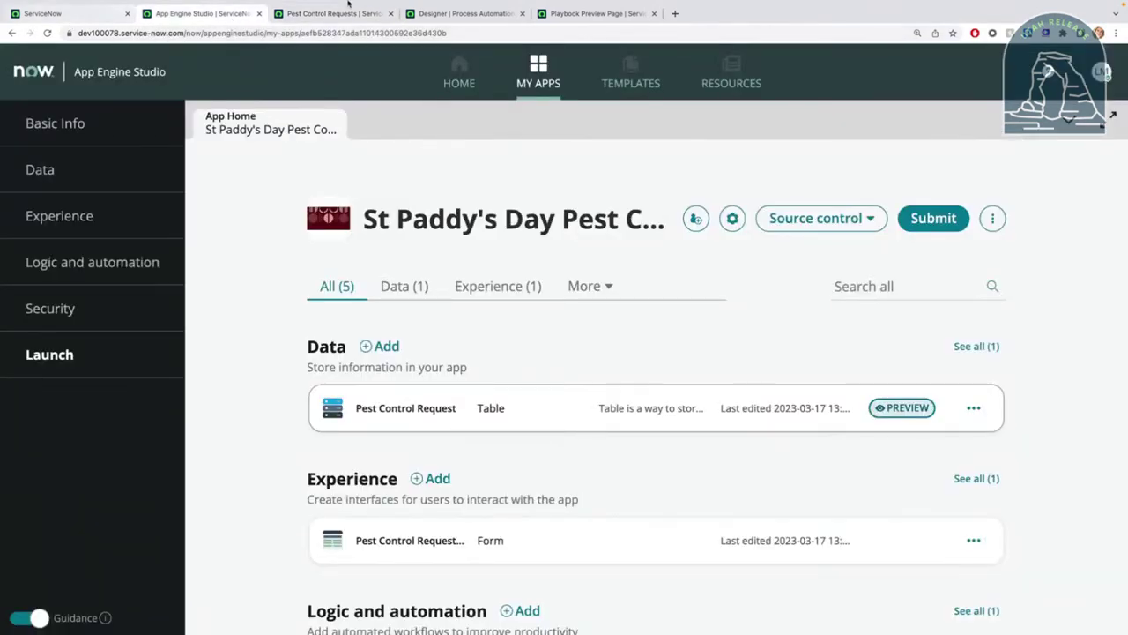
pyautogui.click(497, 16)
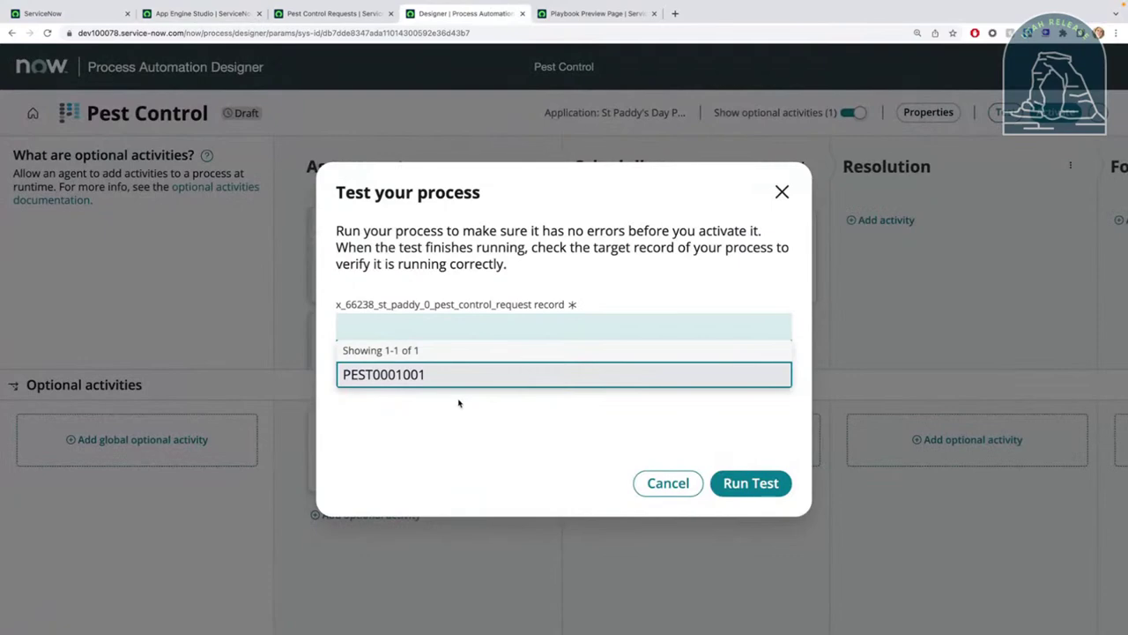
pyautogui.write('pes')
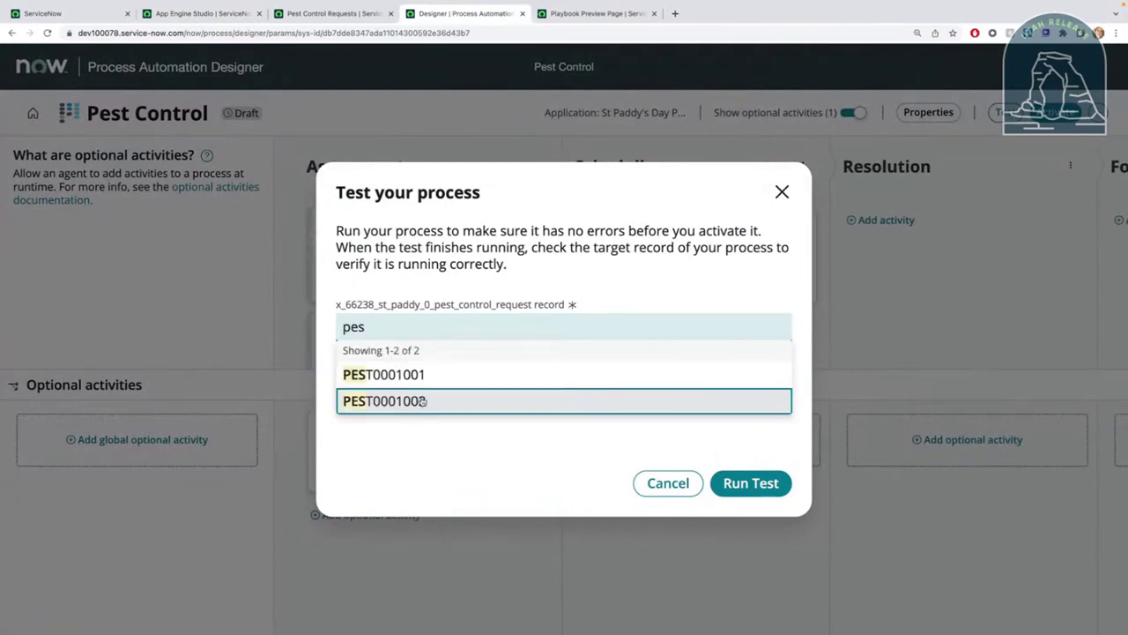
pyautogui.click(421, 402)
pyautogui.click(783, 192)
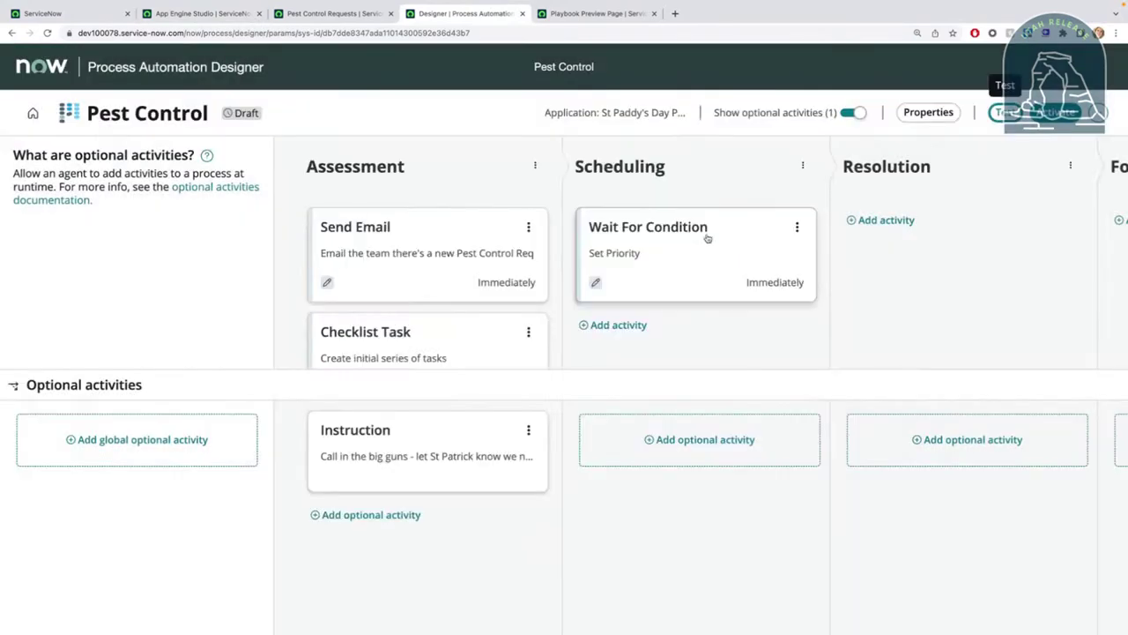
# - Set the Wait For Condition activity in the Scheduling stage to start After Previous and save it
pyautogui.scroll(-2, 485, 323)
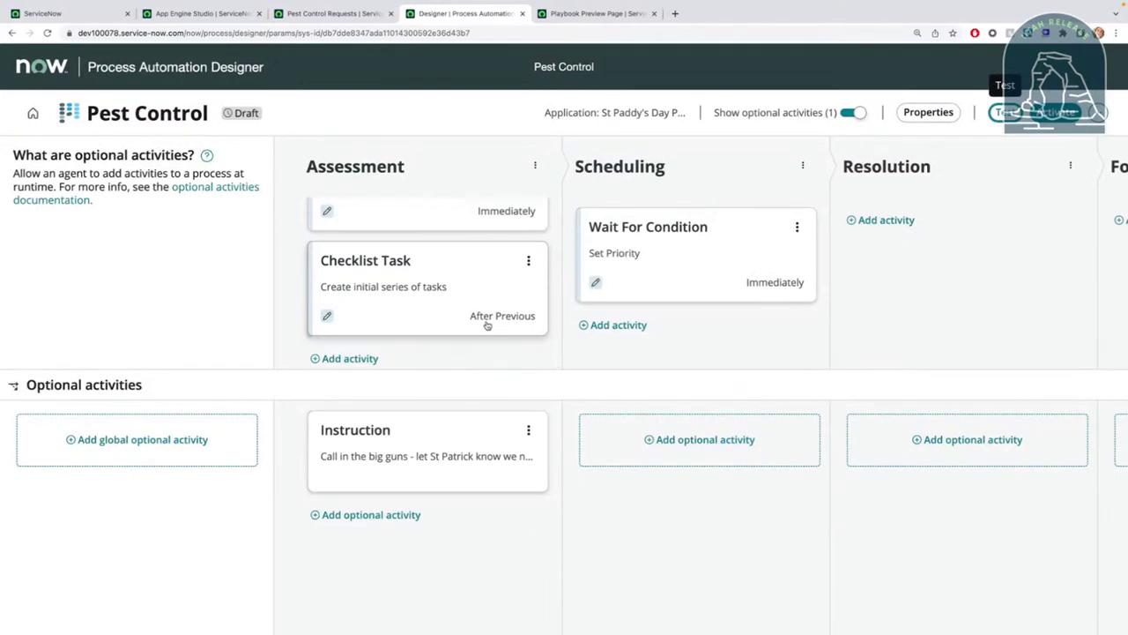
pyautogui.click(695, 284)
pyautogui.click(721, 504)
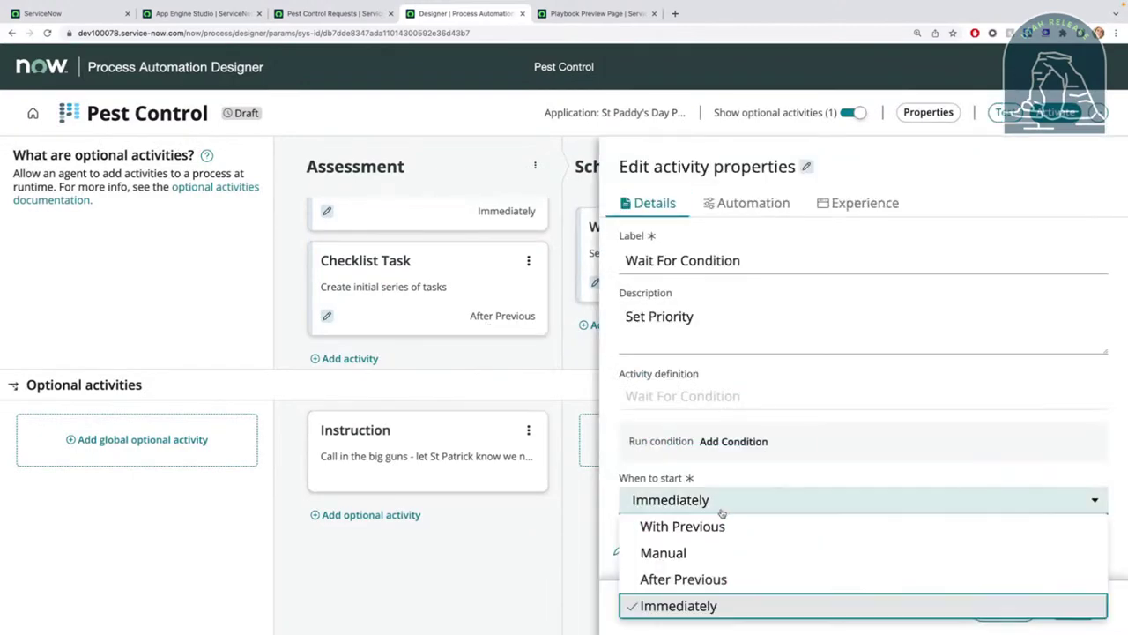
pyautogui.click(721, 580)
pyautogui.click(1072, 604)
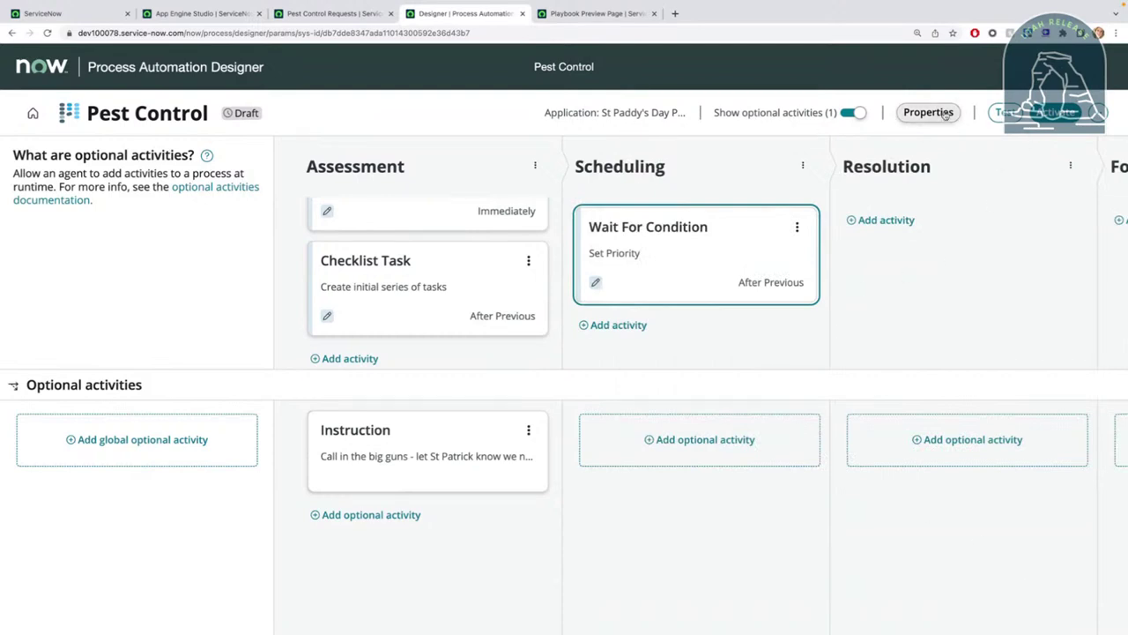
# - Test the process on record PEST0001003, open its playbook preview, and close the earlier preview page
pyautogui.click(1009, 112)
pyautogui.click(471, 328)
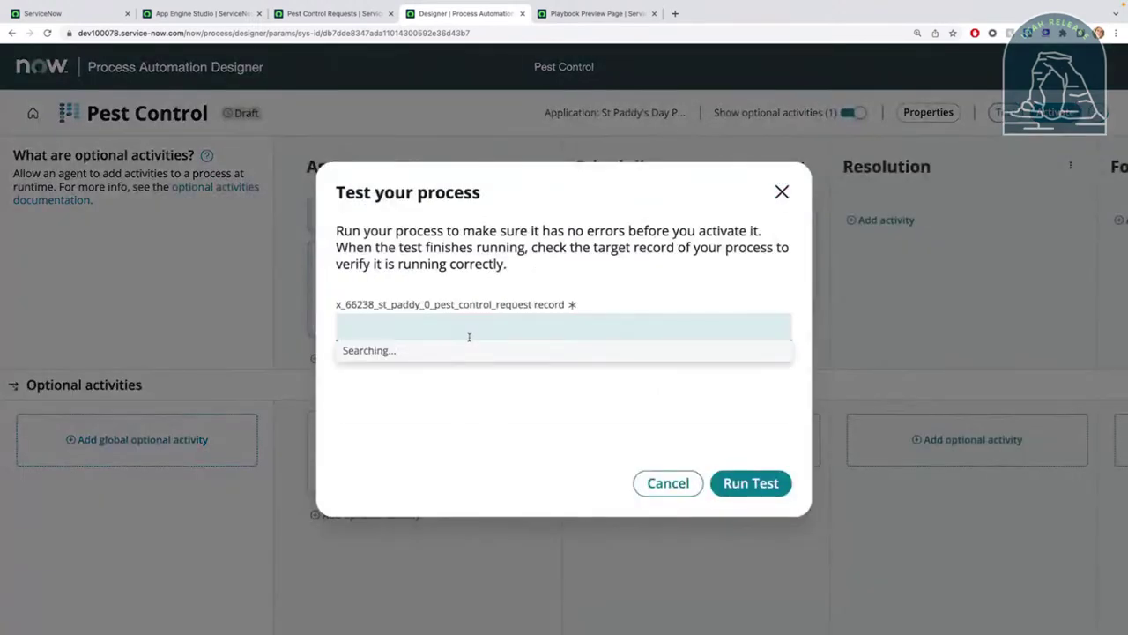
pyautogui.click(467, 399)
pyautogui.click(771, 487)
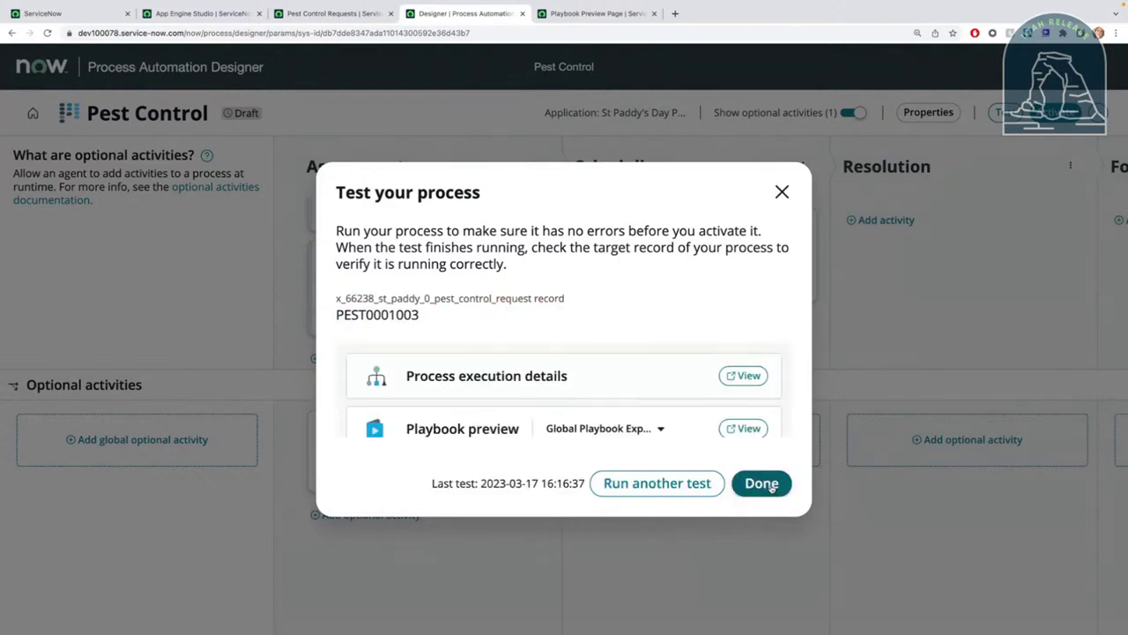
pyautogui.click(743, 428)
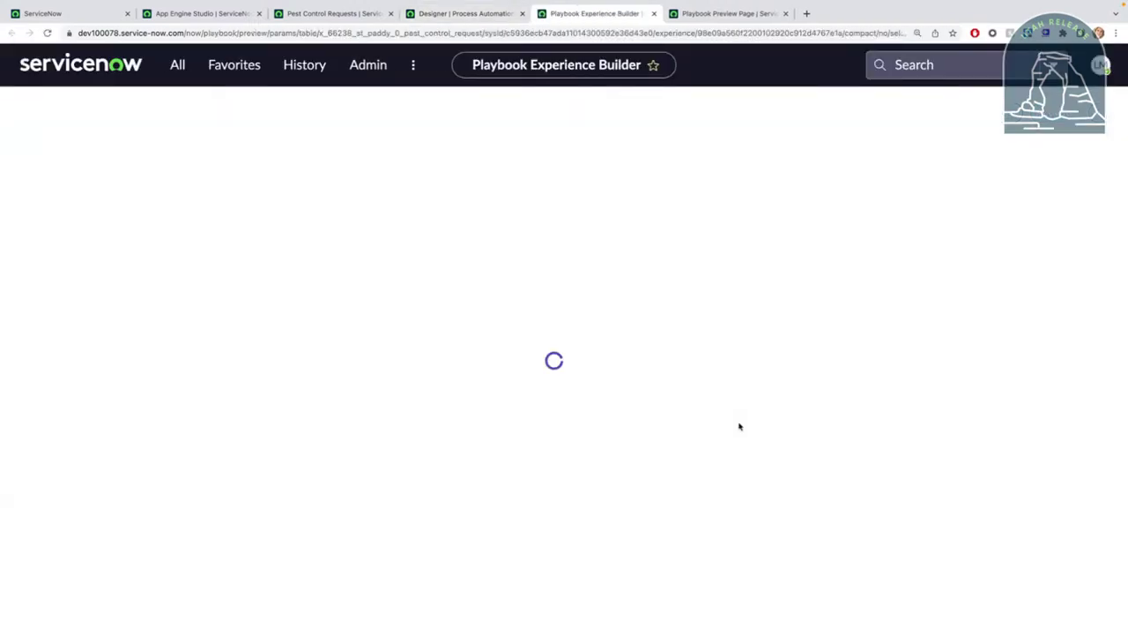
pyautogui.click(785, 13)
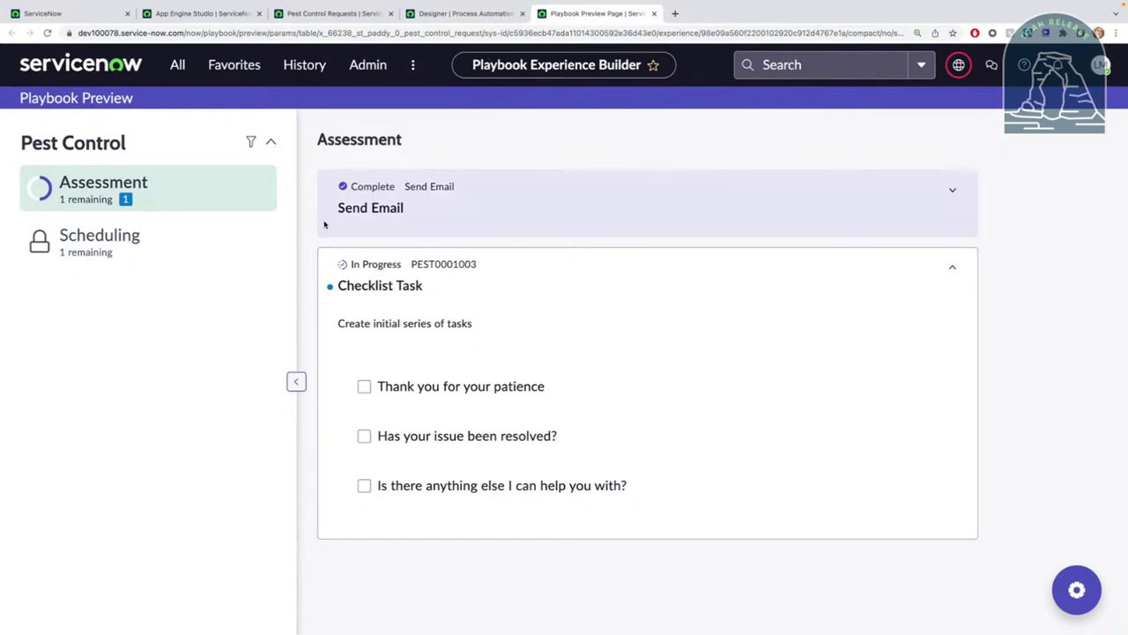
# - Close the finished test in Process Automation Designer, check the optional Instruction activity, and return to the playbook preview
pyautogui.click(295, 381)
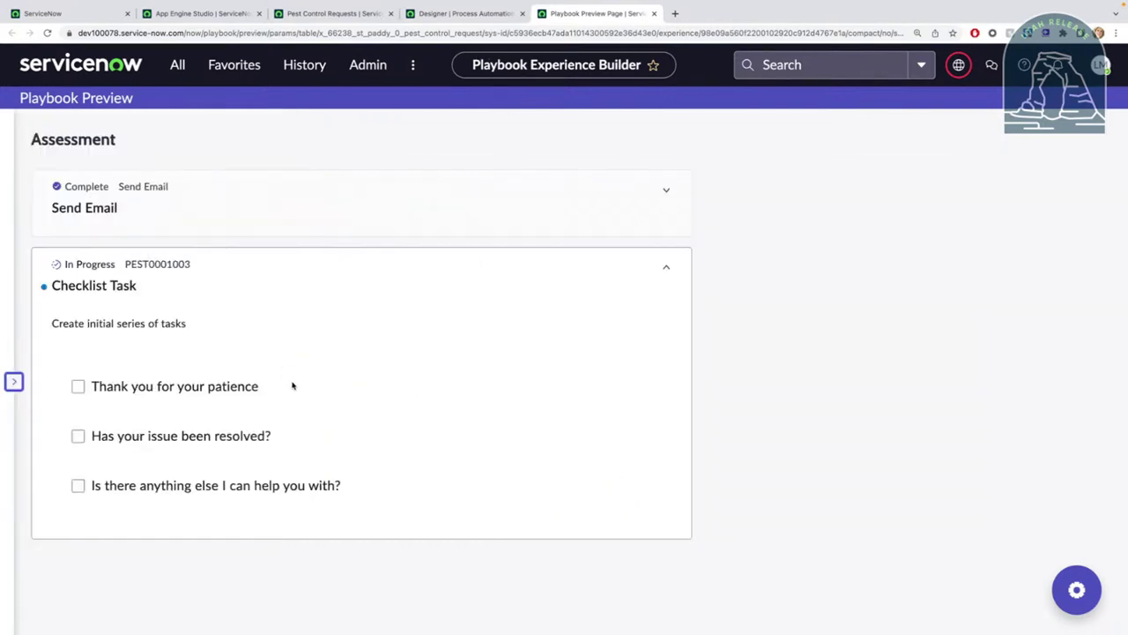
pyautogui.click(14, 382)
pyautogui.click(472, 13)
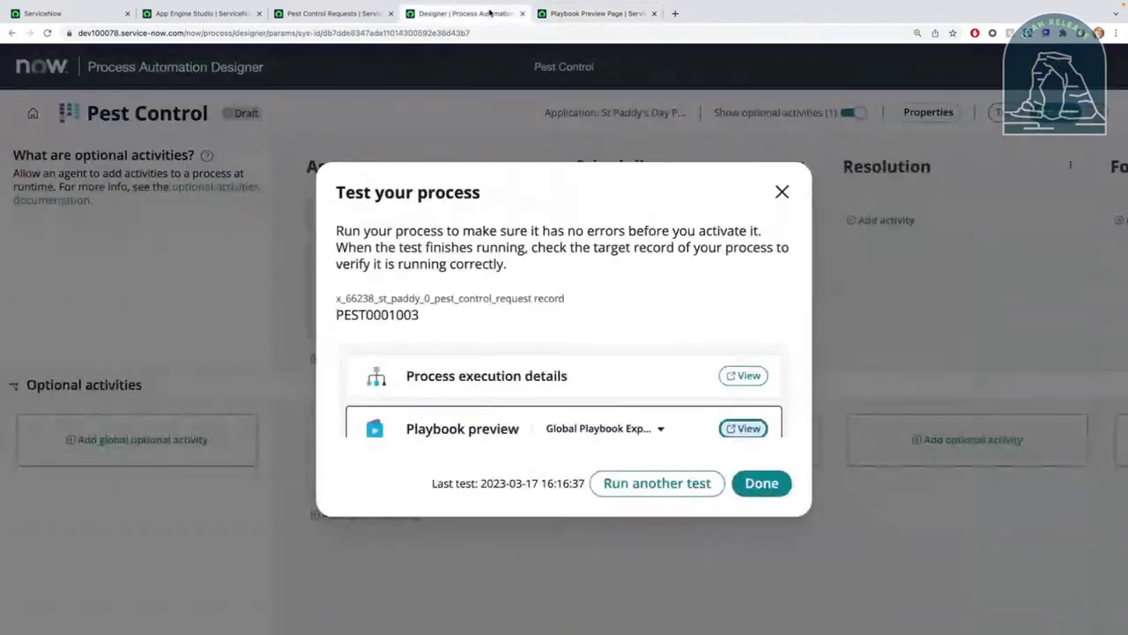
pyautogui.click(782, 192)
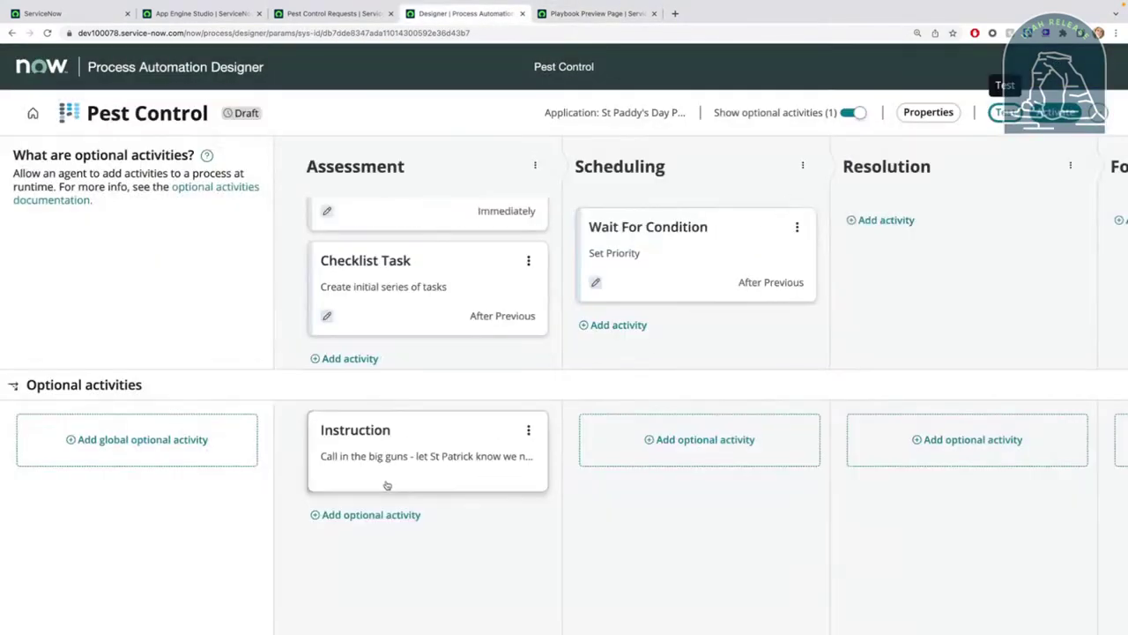
pyautogui.click(596, 14)
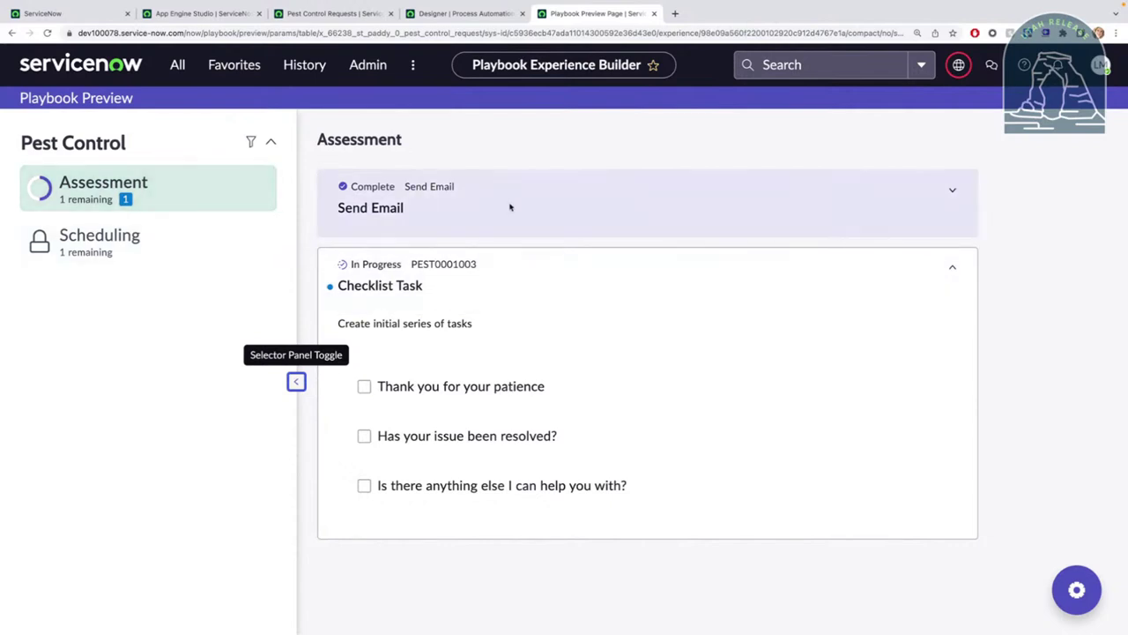
# - Check the actions available for the Assessment stage and the playbook preview's configuration details
pyautogui.moveTo(248, 195)
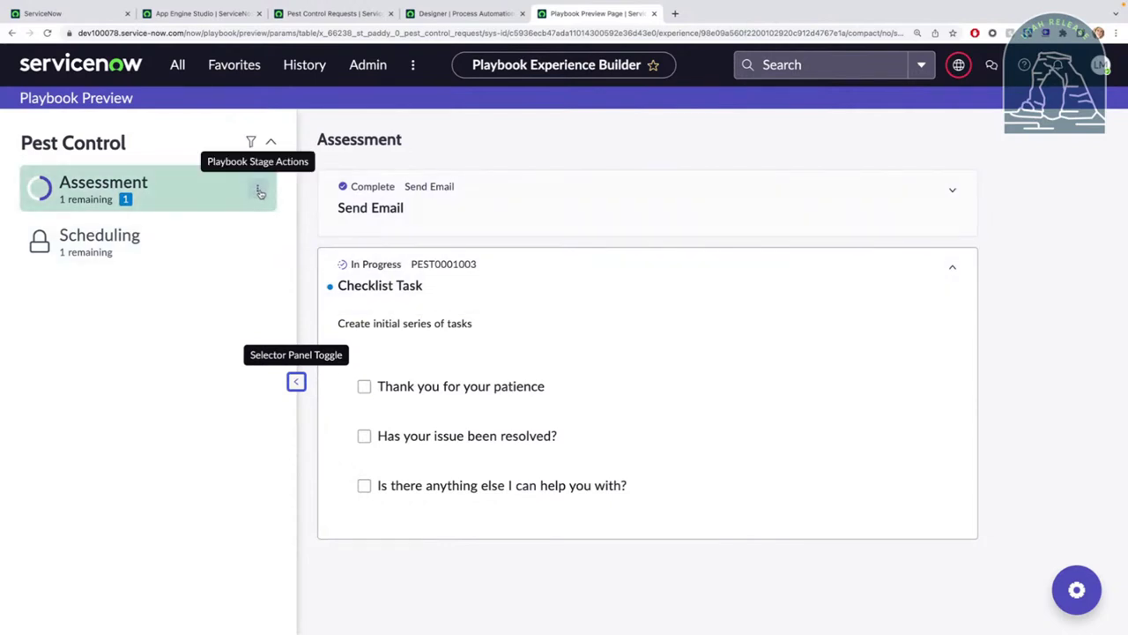
pyautogui.click(259, 192)
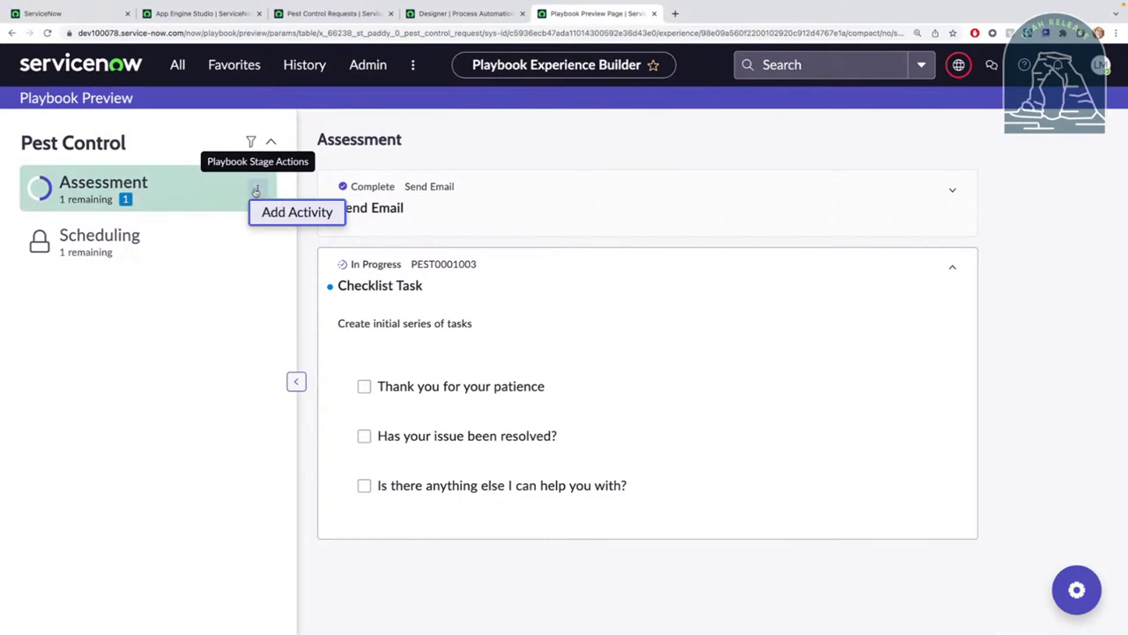
pyautogui.click(1079, 591)
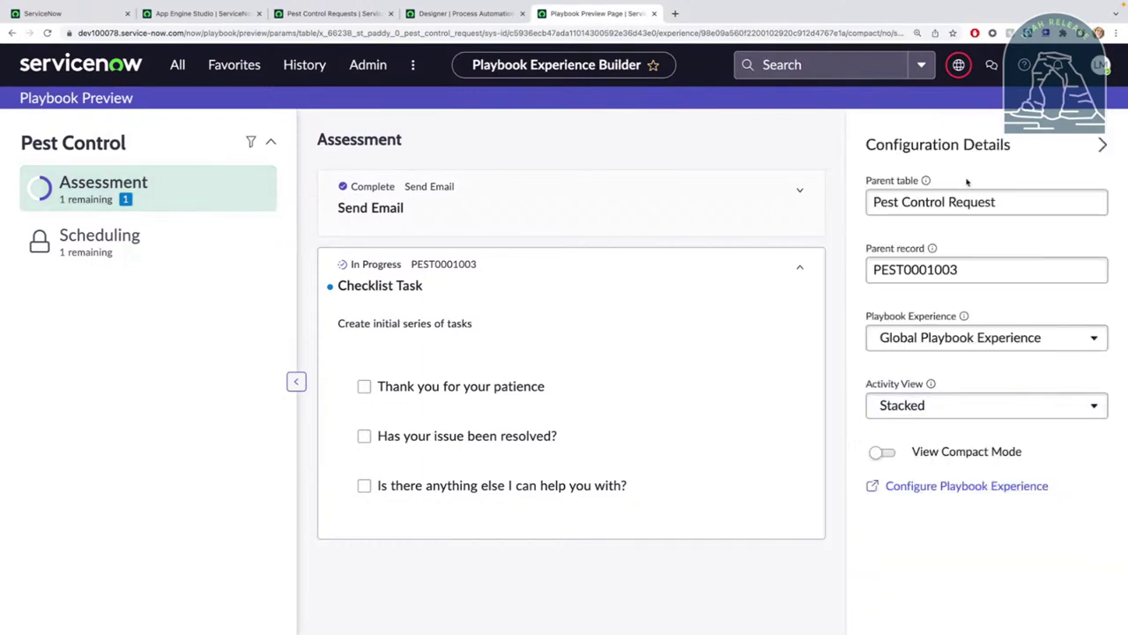
pyautogui.click(1102, 144)
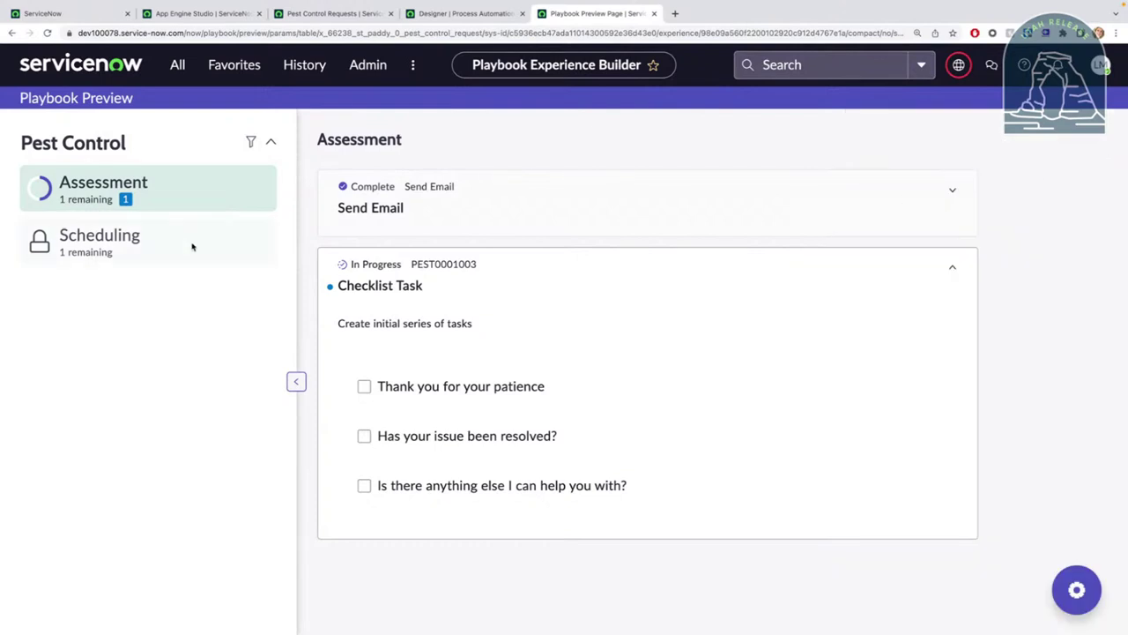
# - Add the optional Instruction activity to the Assessment stage between Send Email and Checklist Task
pyautogui.click(258, 188)
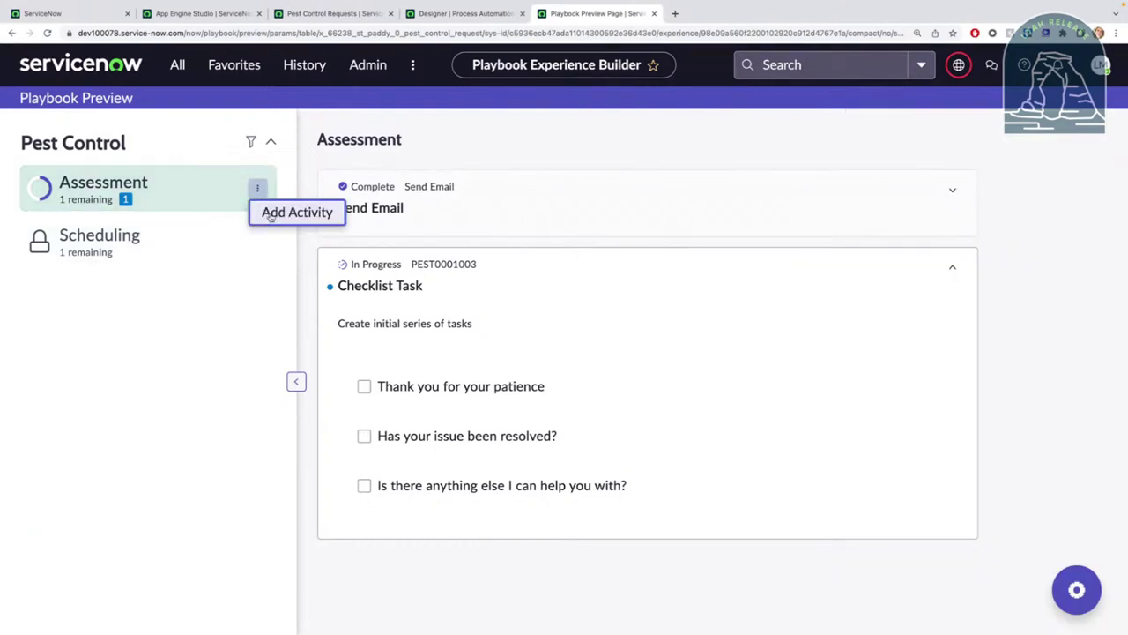
pyautogui.click(271, 216)
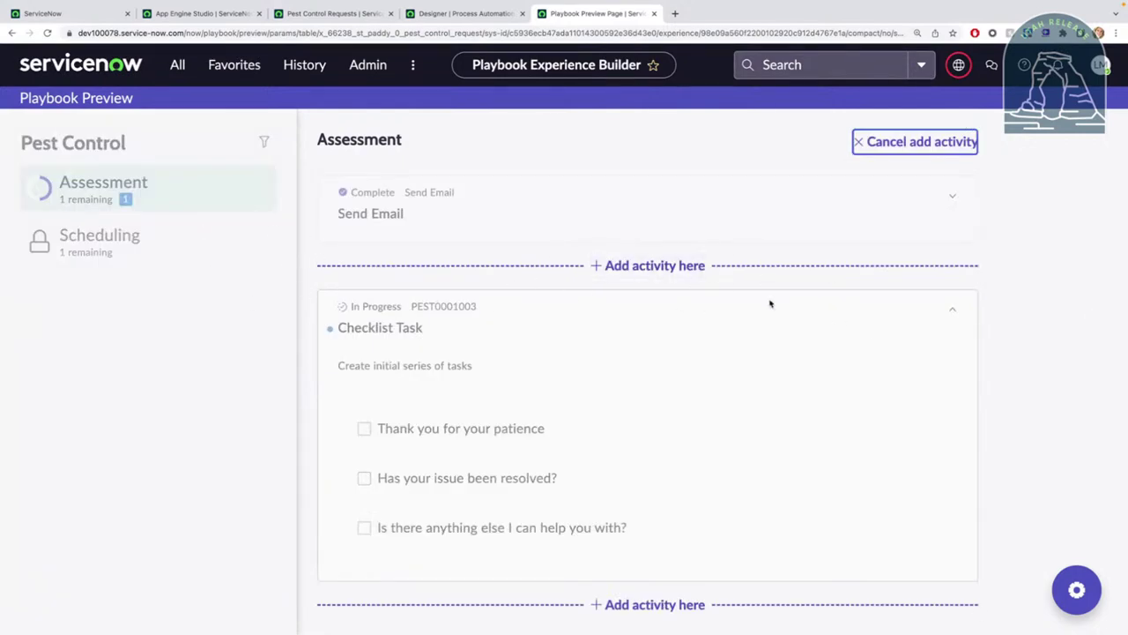
pyautogui.click(691, 267)
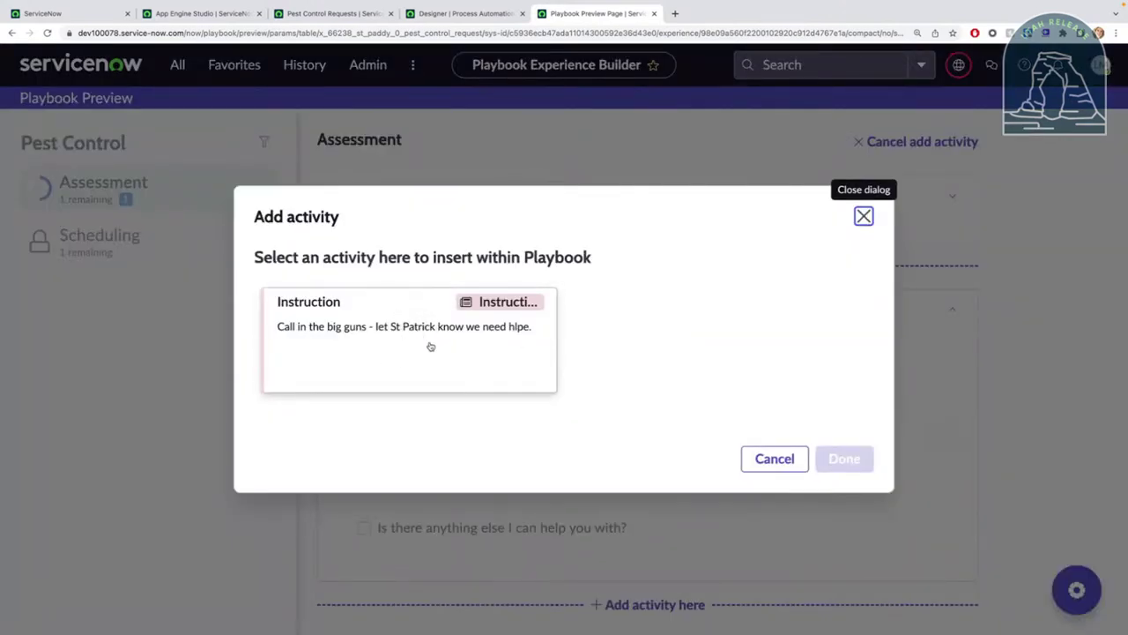
pyautogui.click(380, 361)
pyautogui.click(837, 469)
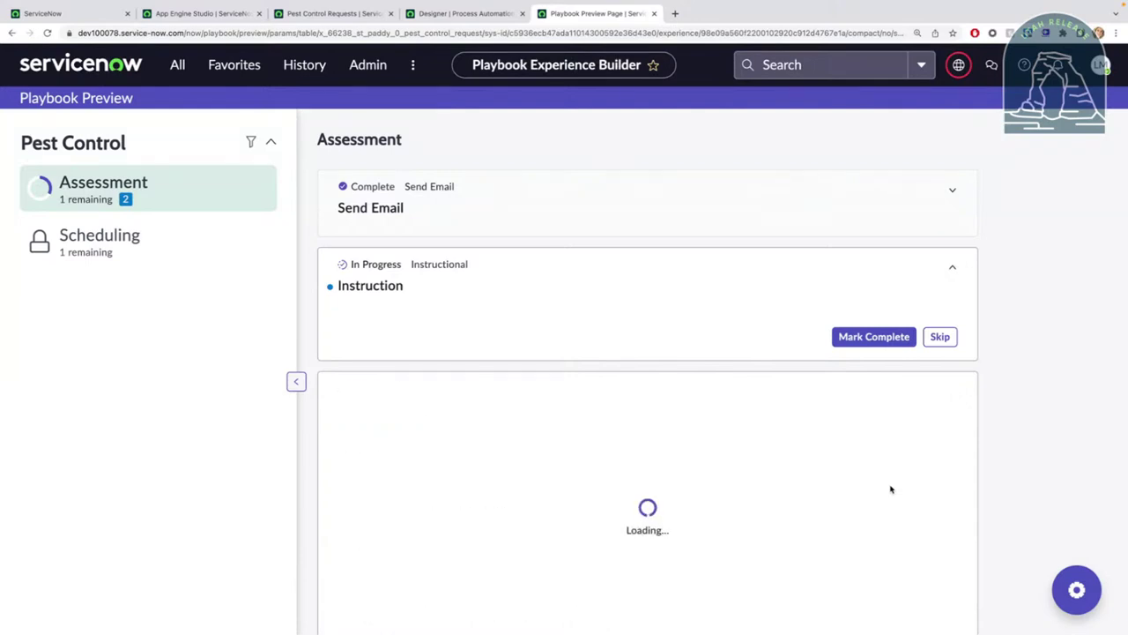
# - Complete the Instruction activity and all three Checklist Task items in Assessment, and view the Scheduling stage
pyautogui.click(868, 338)
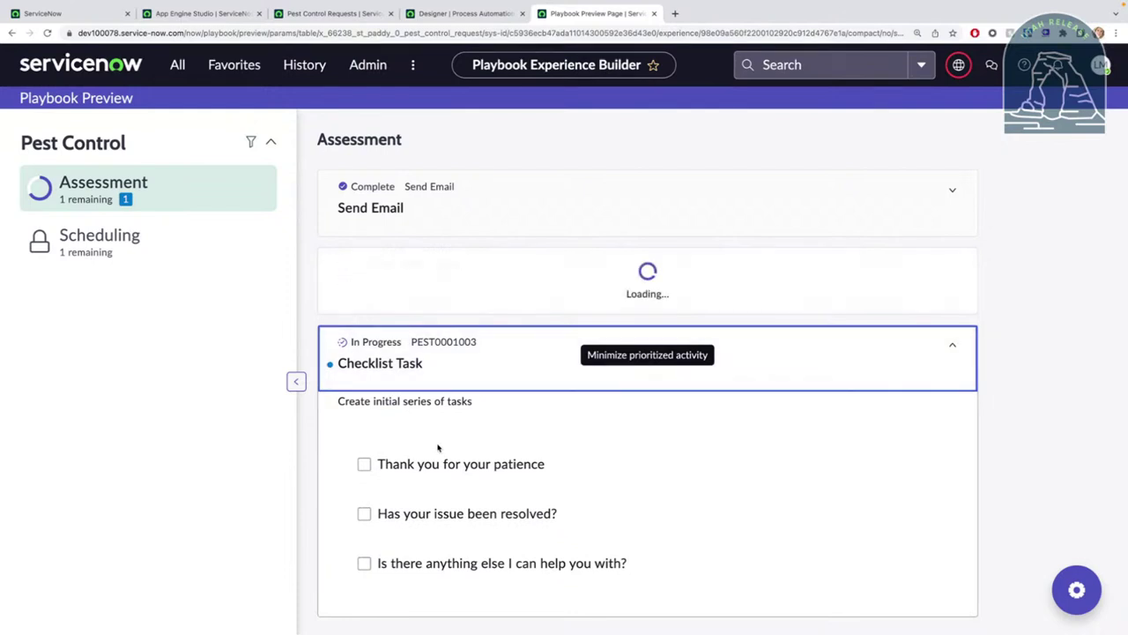
pyautogui.click(364, 469)
pyautogui.click(364, 513)
pyautogui.click(364, 563)
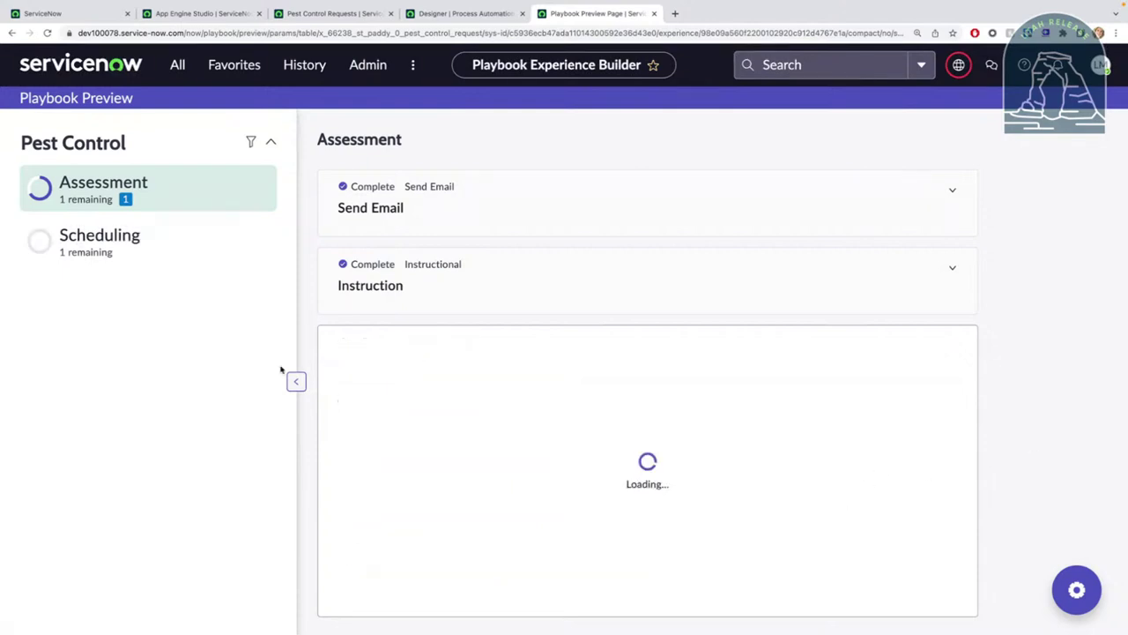
pyautogui.click(136, 255)
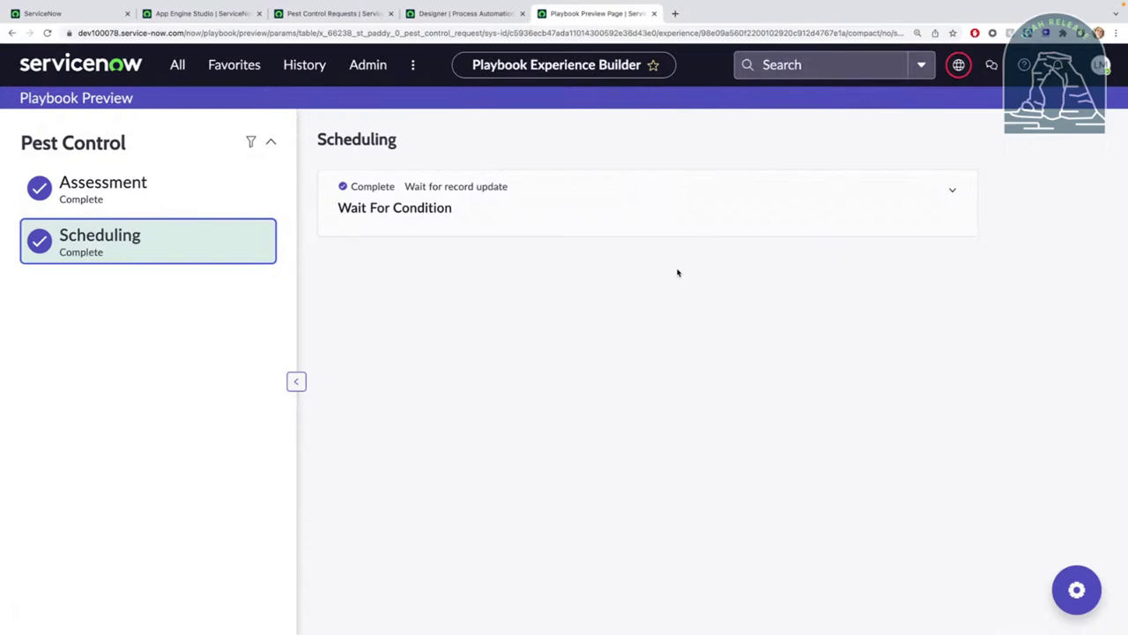
# - Return to the Pest Control process in Process Automation Designer and review the trigger schedule in its additional properties
pyautogui.click(475, 14)
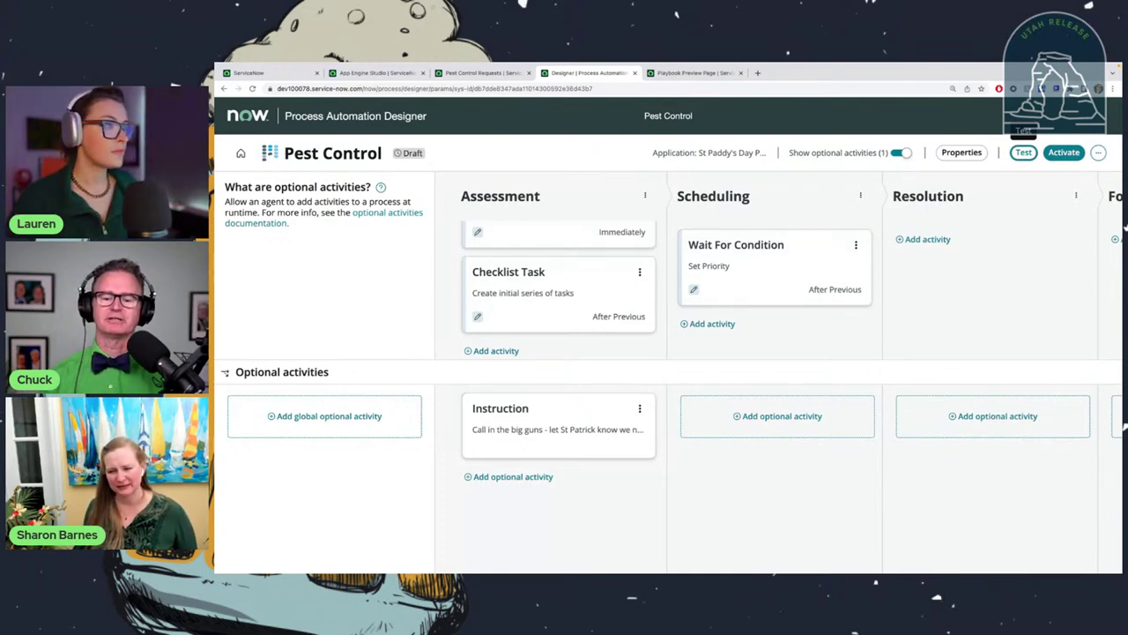
pyautogui.click(1097, 152)
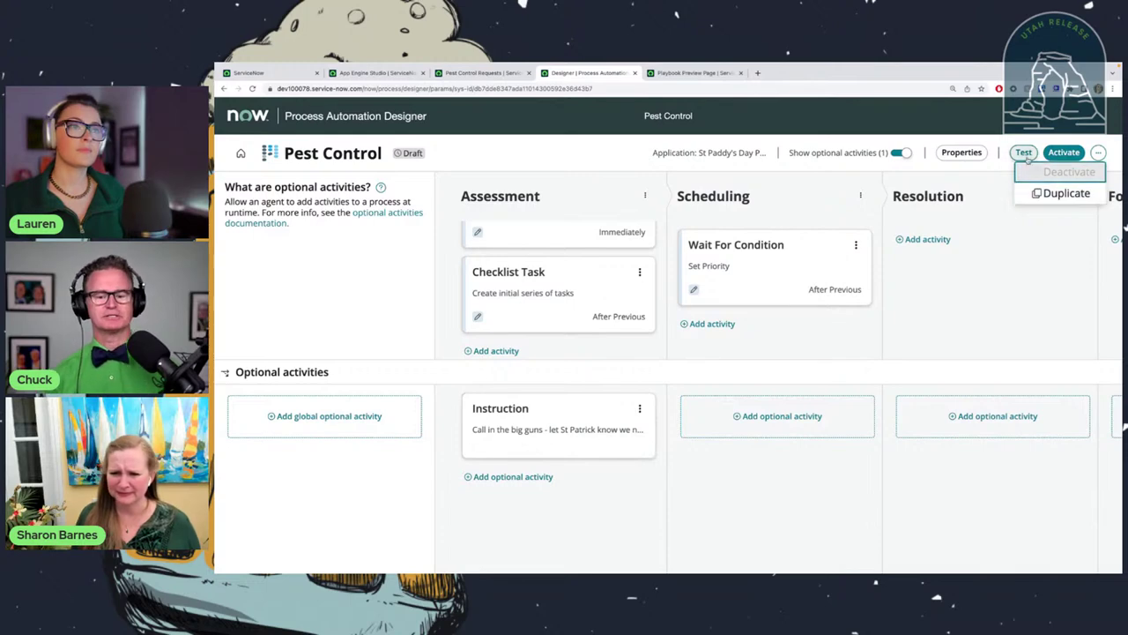
pyautogui.click(962, 153)
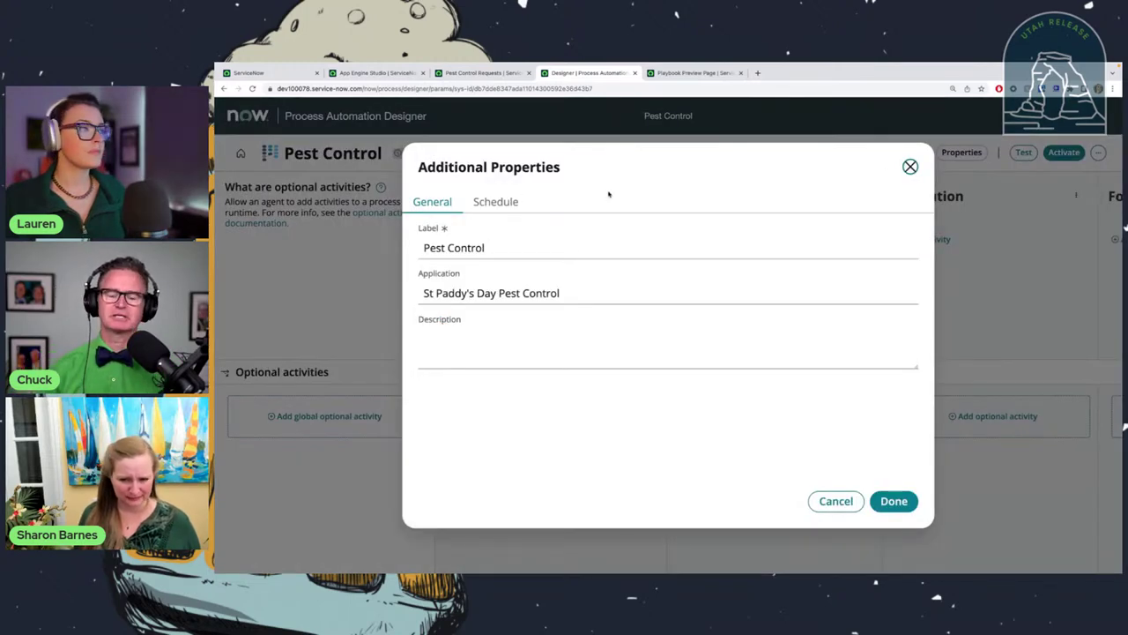
pyautogui.click(482, 201)
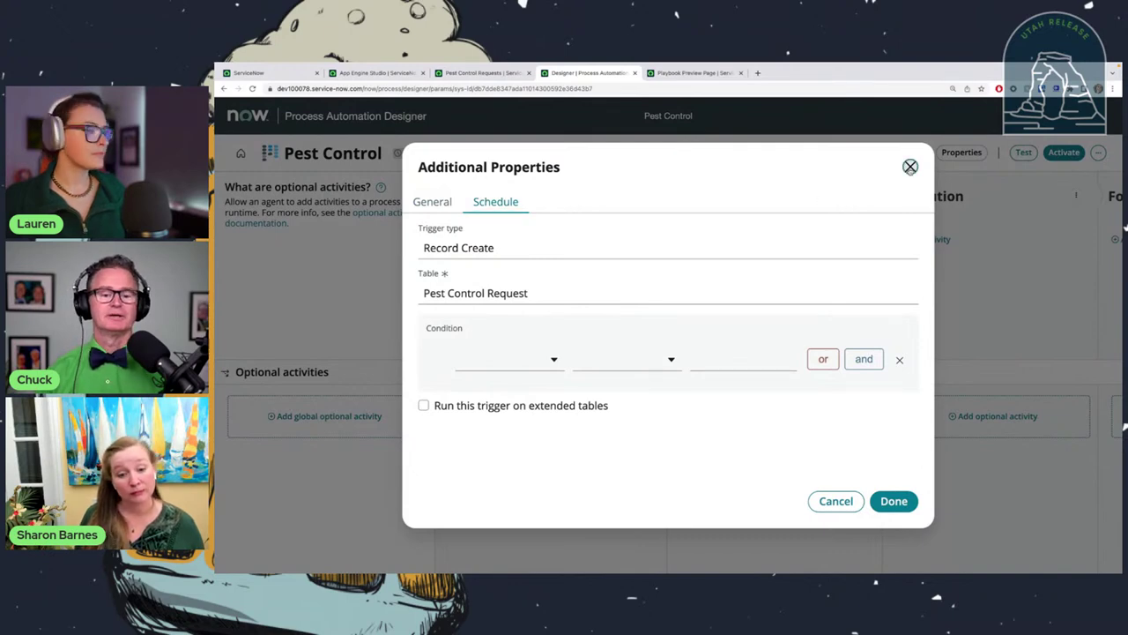
pyautogui.click(911, 167)
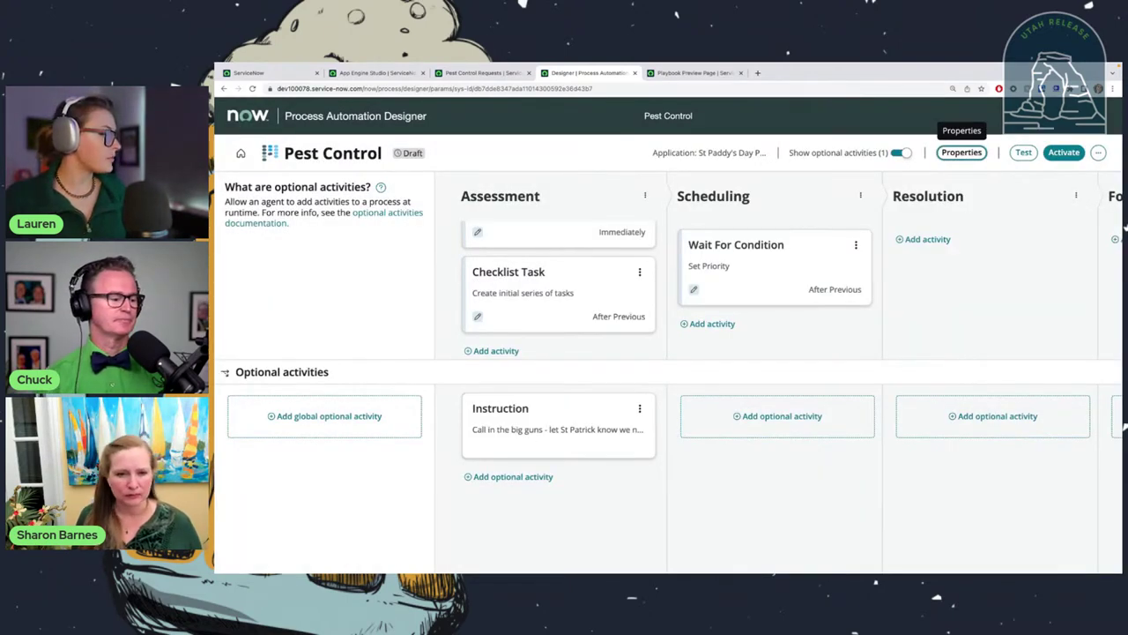